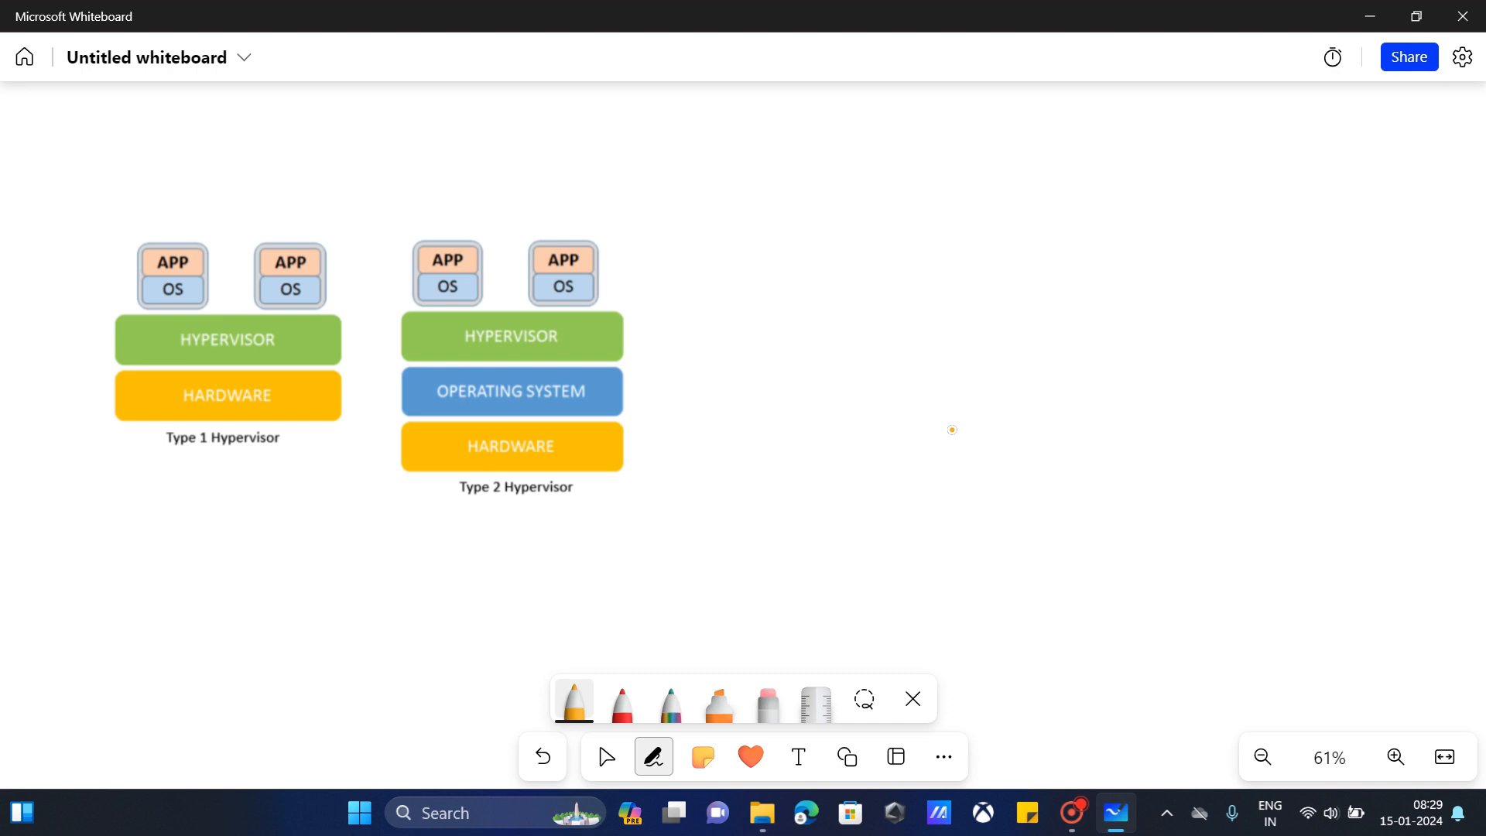
Step: Draw stacked orange Hardware, blue OS and red App boxes on the board, then switch to Edge
{"action": "mouse_move", "coordinate": [953, 420]}
{"action": "left_mouse_down"}
{"action": "mouse_move", "coordinate": [953, 458]}
{"action": "mouse_move", "coordinate": [1016, 457]}
{"action": "mouse_move", "coordinate": [1187, 406]}
{"action": "mouse_move", "coordinate": [953, 413]}
{"action": "left_mouse_up"}
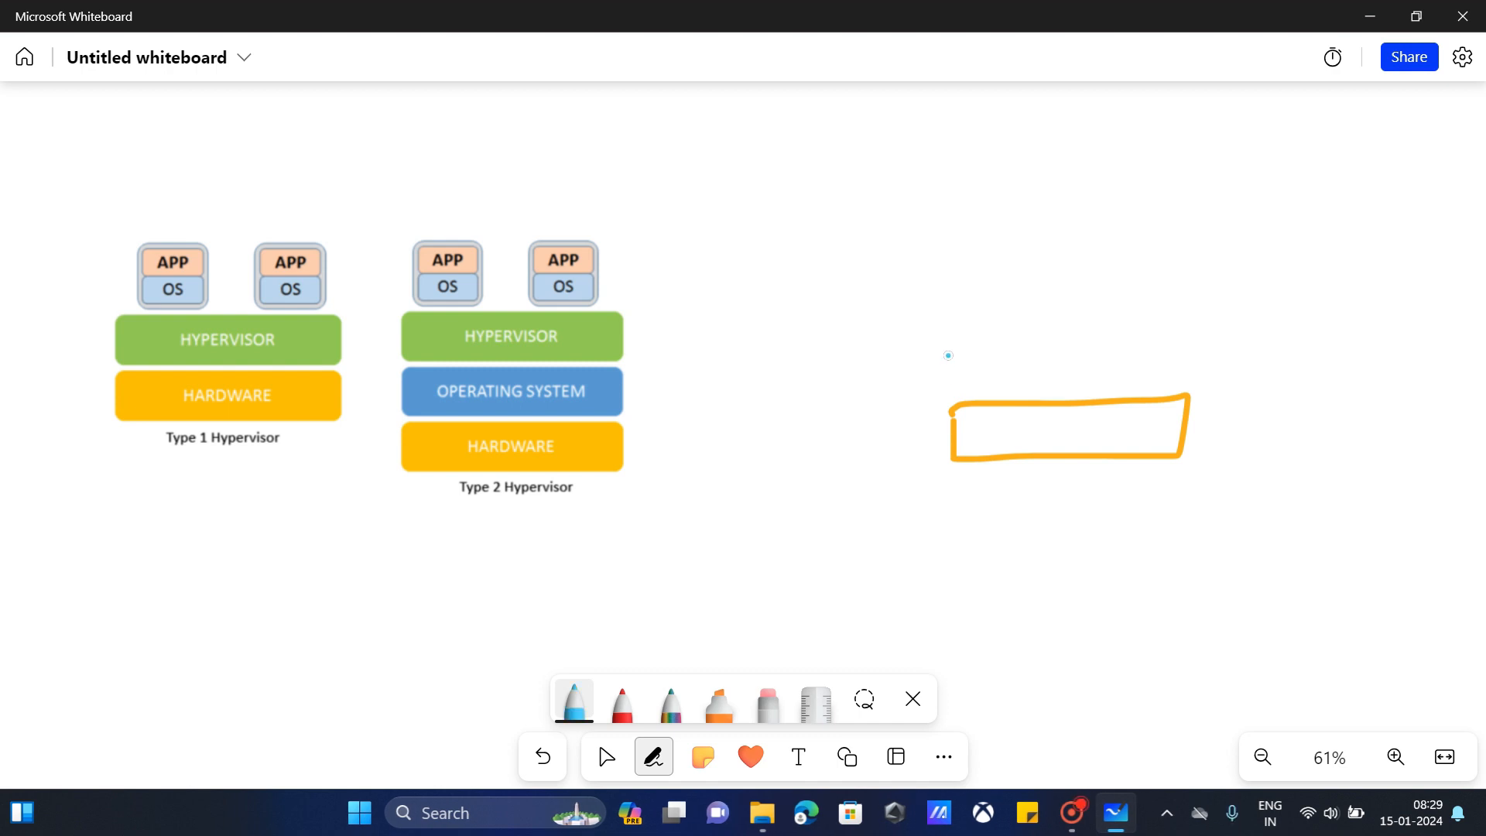
{"action": "mouse_move", "coordinate": [948, 355]}
{"action": "left_mouse_down"}
{"action": "mouse_move", "coordinate": [951, 380]}
{"action": "mouse_move", "coordinate": [1038, 401]}
{"action": "mouse_move", "coordinate": [1195, 388]}
{"action": "mouse_move", "coordinate": [1144, 328]}
{"action": "mouse_move", "coordinate": [951, 354]}
{"action": "left_mouse_up"}
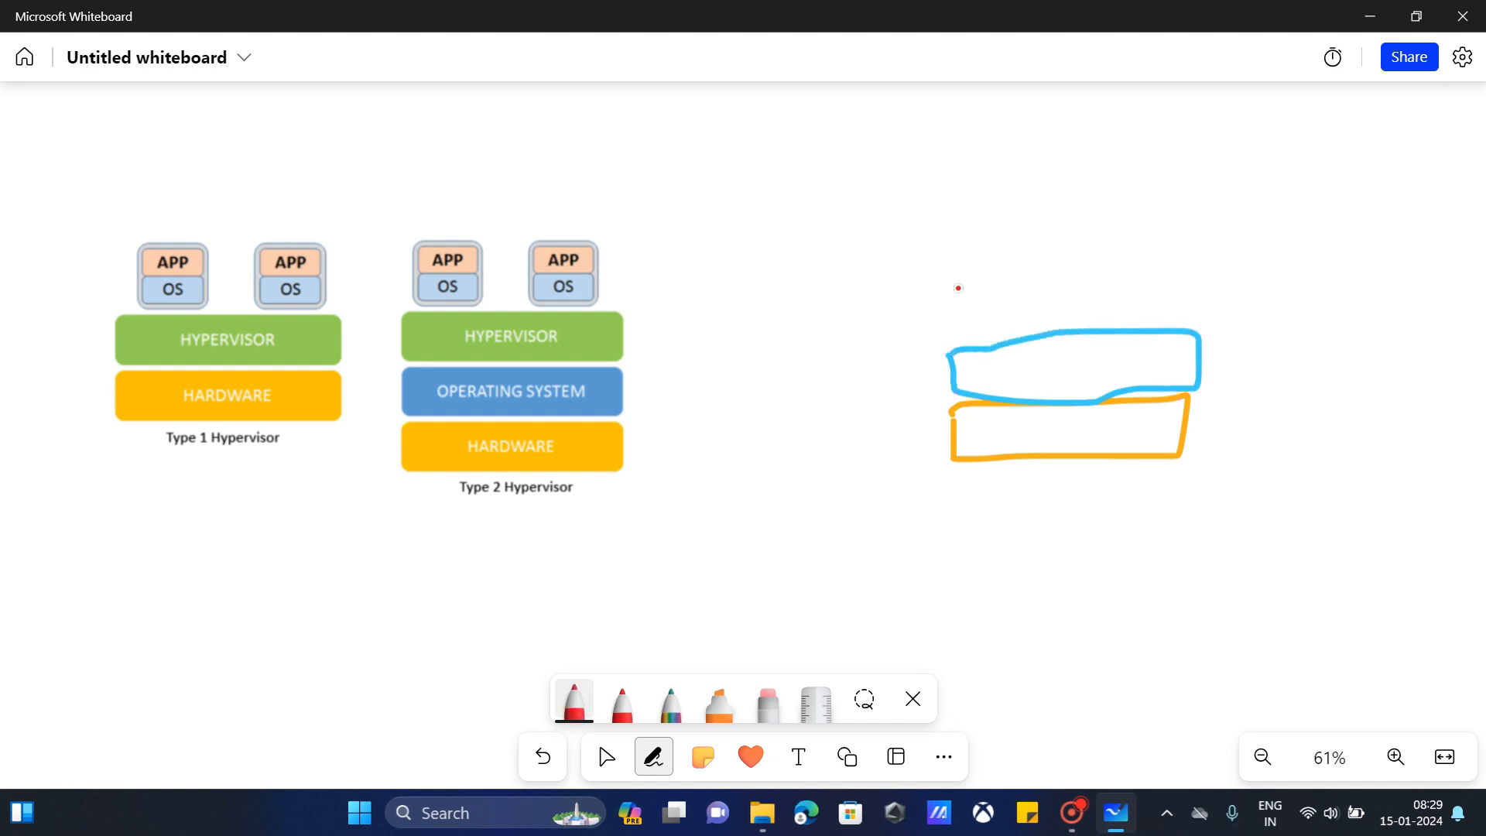
{"action": "mouse_move", "coordinate": [958, 287]}
{"action": "left_mouse_down"}
{"action": "mouse_move", "coordinate": [959, 341]}
{"action": "mouse_move", "coordinate": [1178, 314]}
{"action": "mouse_move", "coordinate": [1184, 248]}
{"action": "mouse_move", "coordinate": [953, 292]}
{"action": "left_mouse_up"}
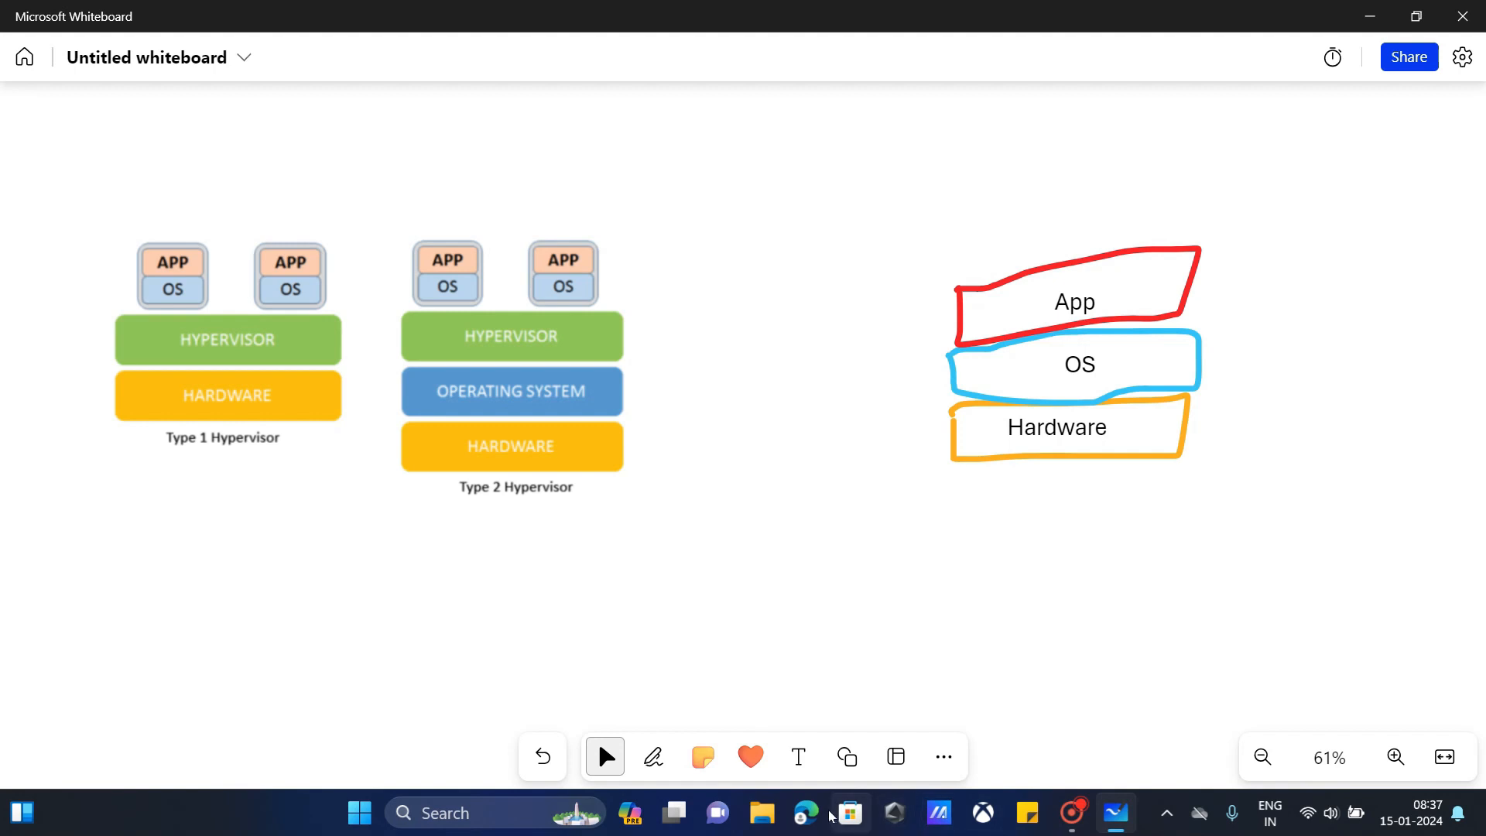
{"action": "left_click", "coordinate": [807, 813]}
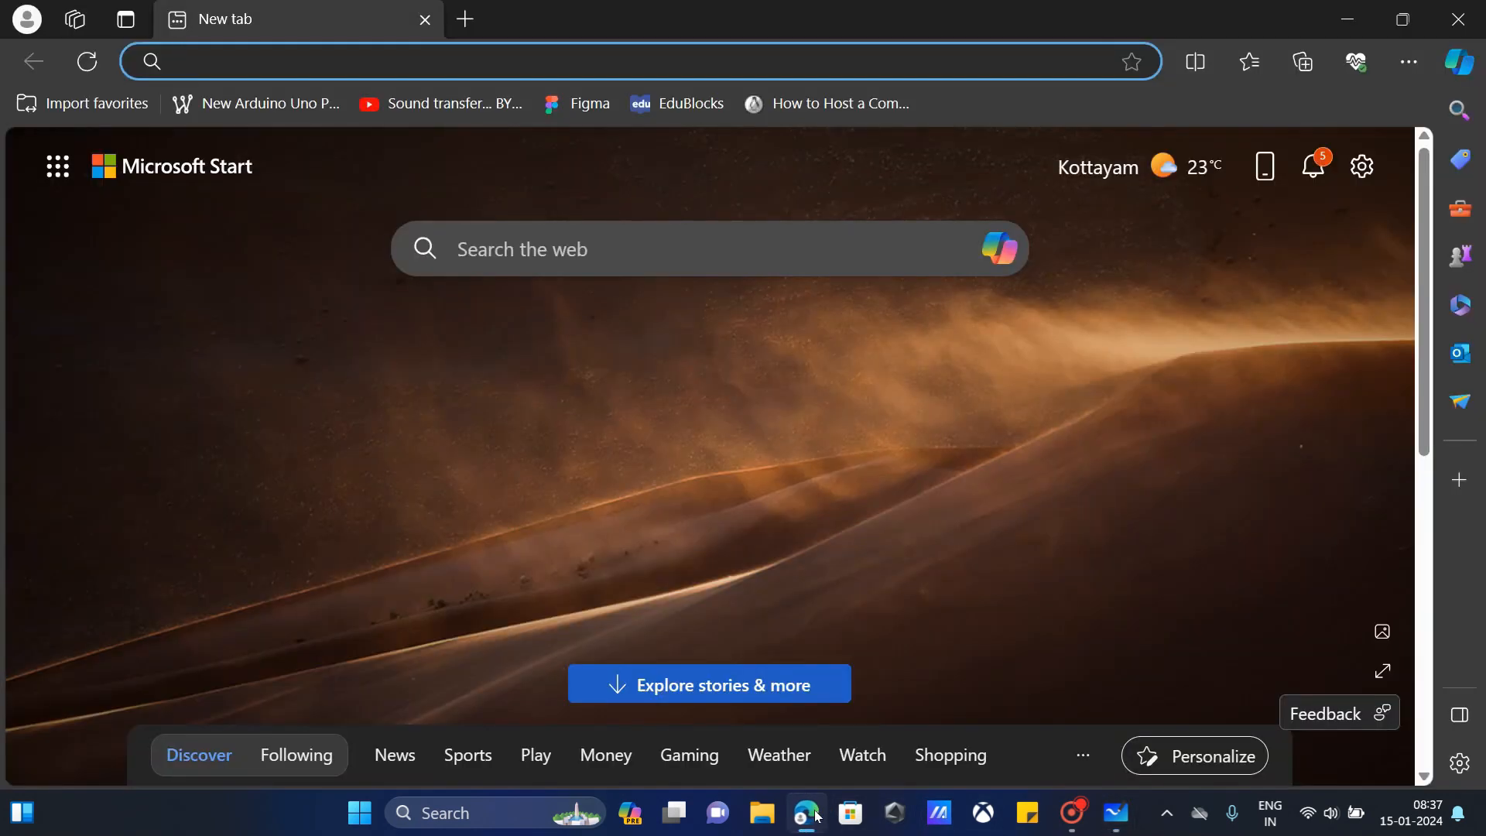
Step: Search the web for 'virtualbox' and open the official VirtualBox 7.0.12 downloads page
{"action": "type", "text": "virtual"}
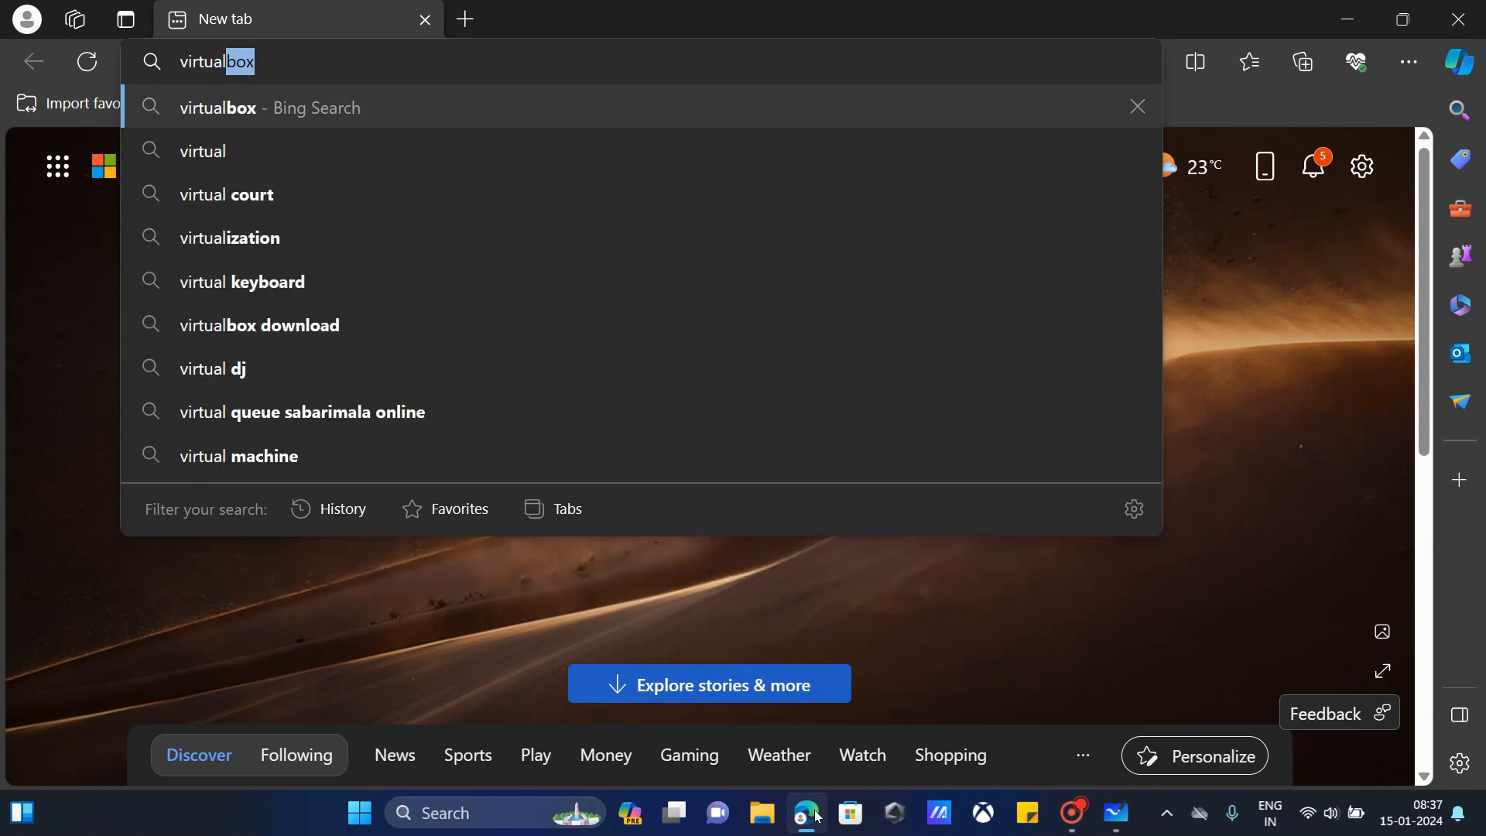
{"action": "type", "text": "box"}
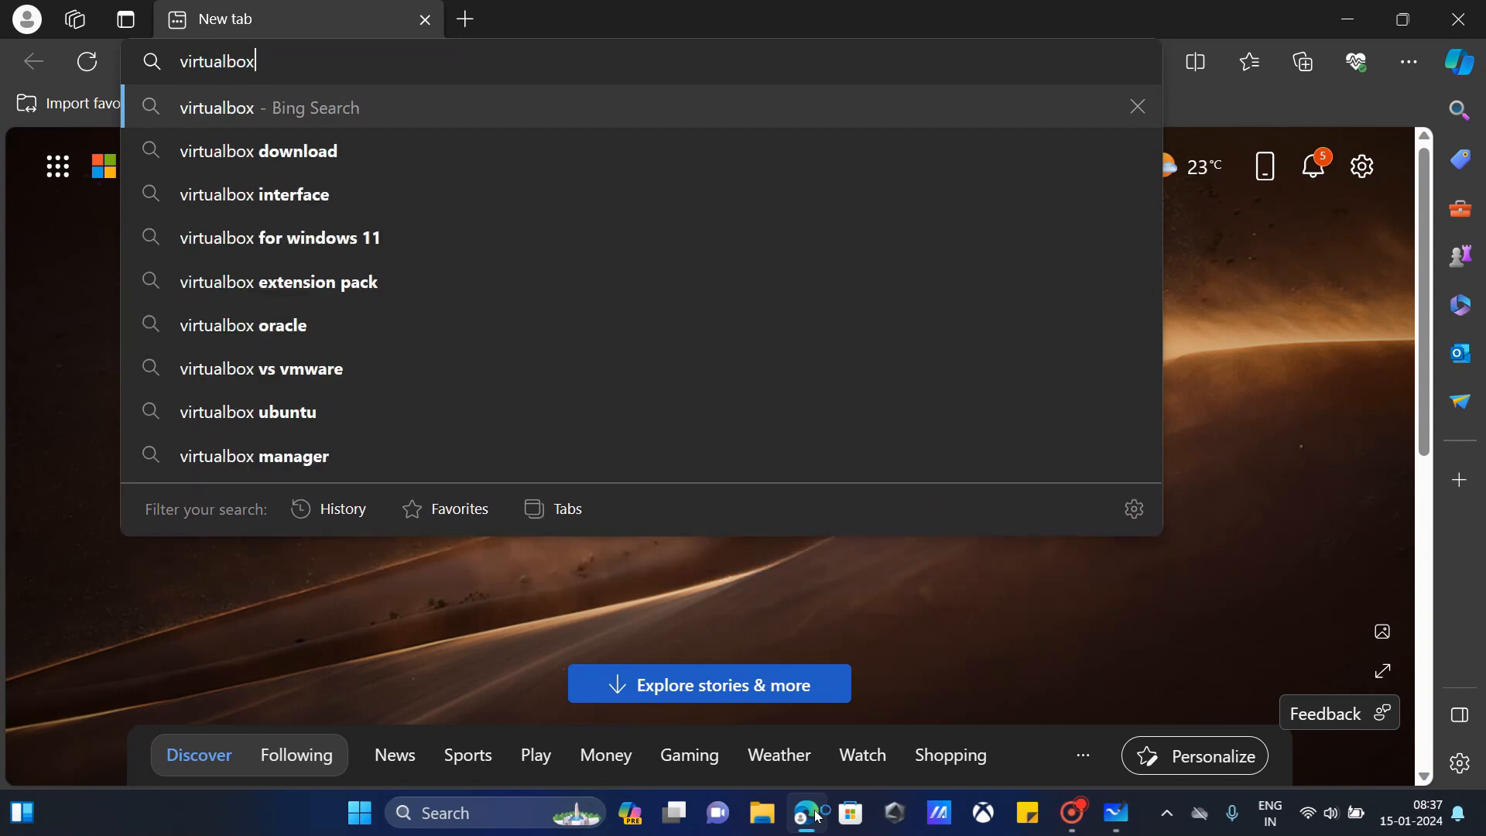
{"action": "key", "text": "Return"}
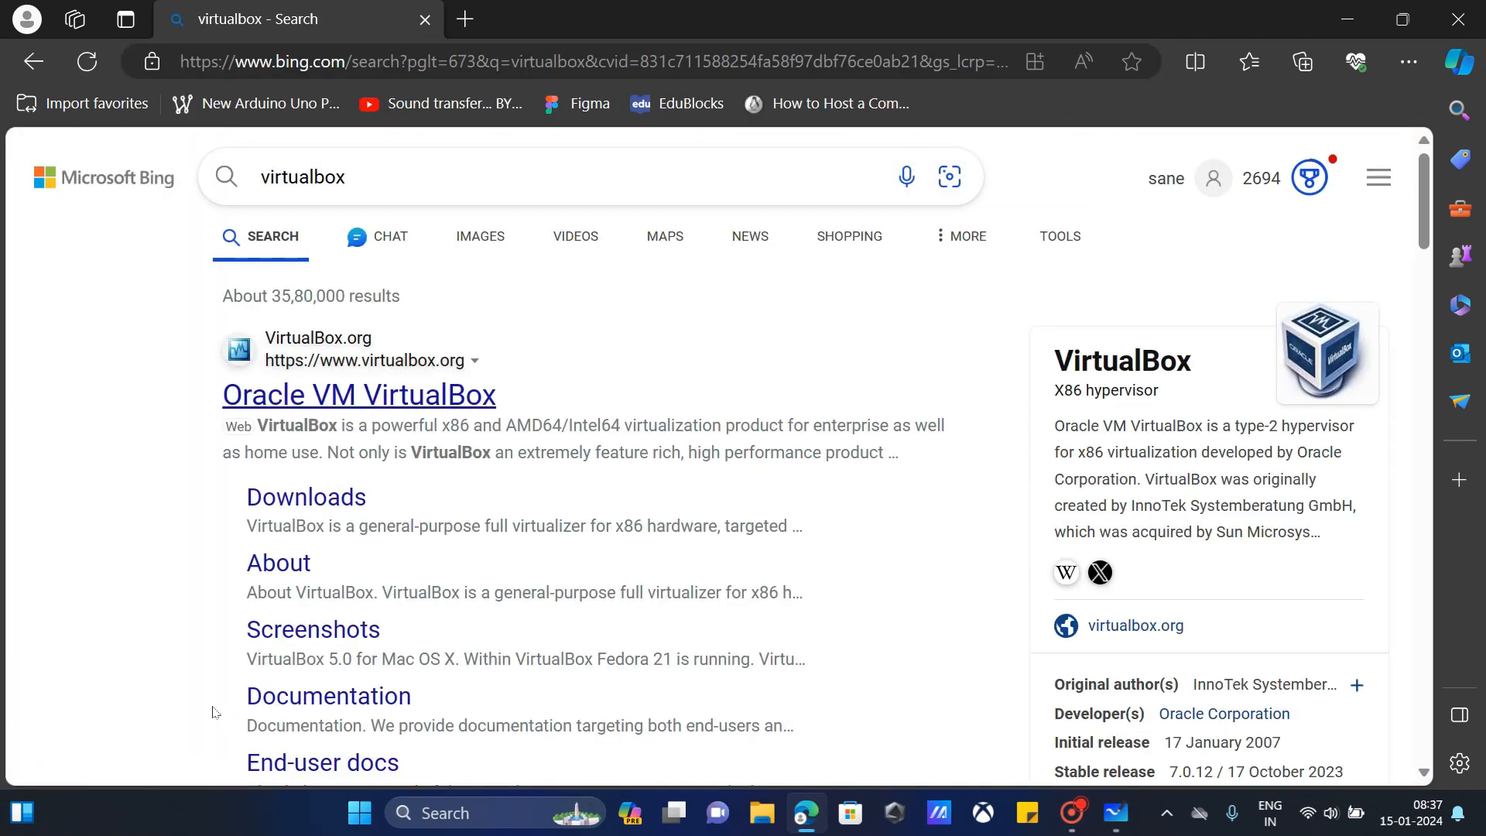
{"action": "left_click", "coordinate": [343, 400]}
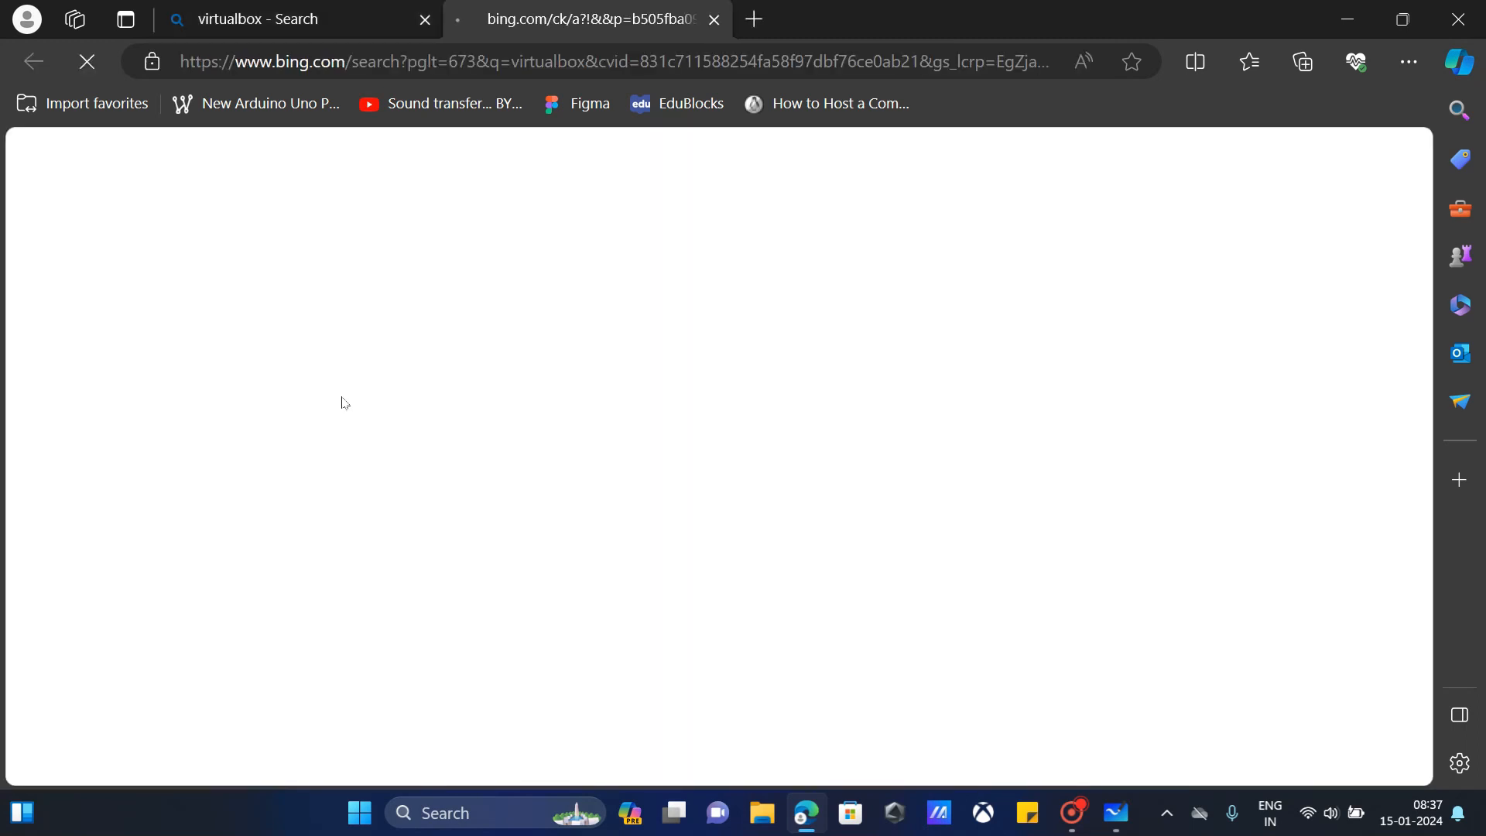
{"action": "scroll", "coordinate": [1312, 329], "scroll_direction": "down", "scroll_amount": 8}
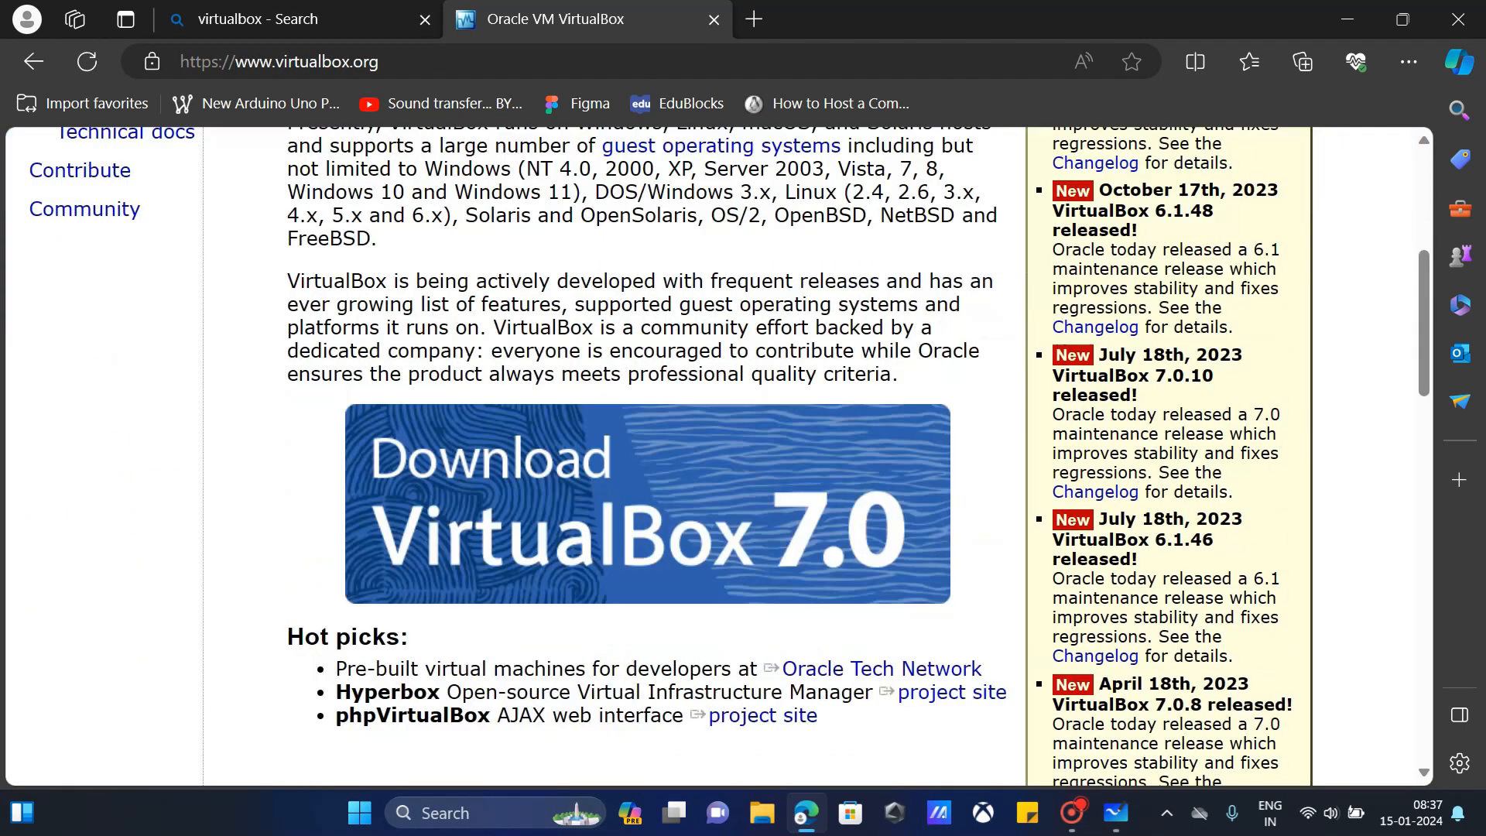
{"action": "scroll", "coordinate": [397, 390], "scroll_direction": "up", "scroll_amount": 3}
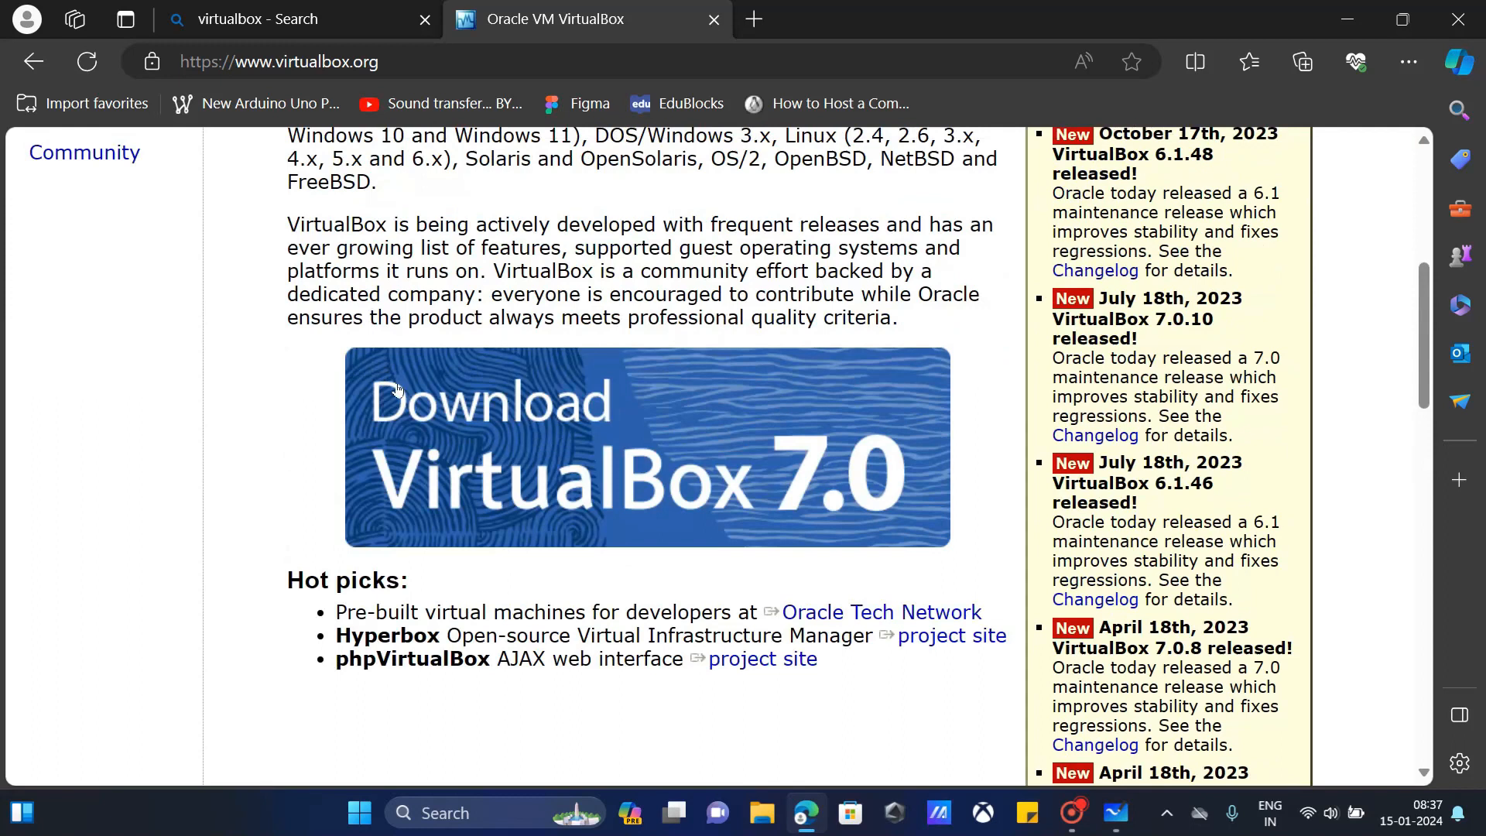
{"action": "left_click", "coordinate": [497, 446]}
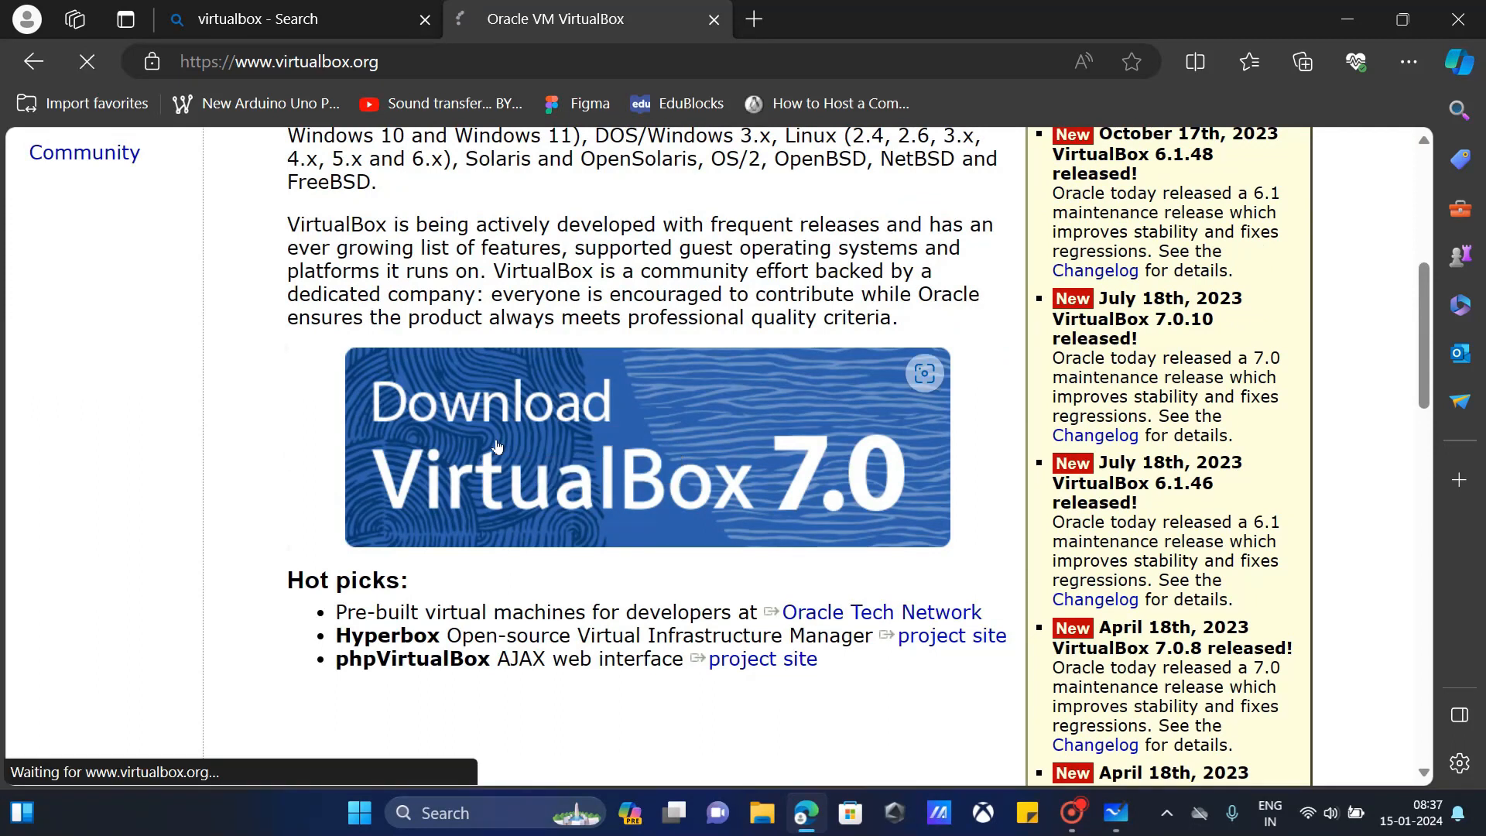
{"action": "scroll", "coordinate": [507, 438], "scroll_direction": "down", "scroll_amount": 4}
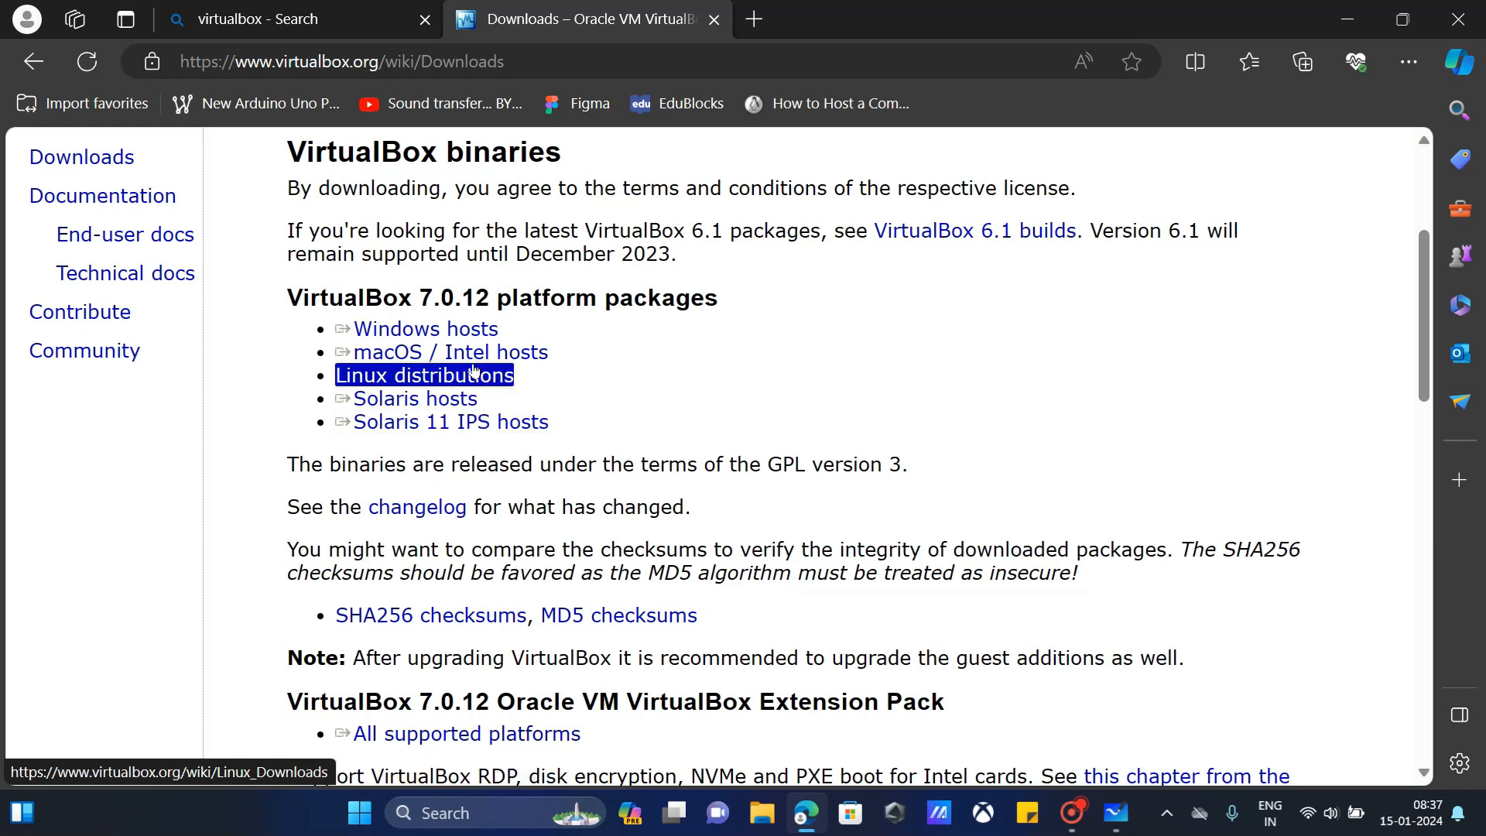
Step: Download the Windows-host installer, install VirtualBox 7.0.12 with default options, then close the Manager
{"action": "left_click", "coordinate": [463, 332]}
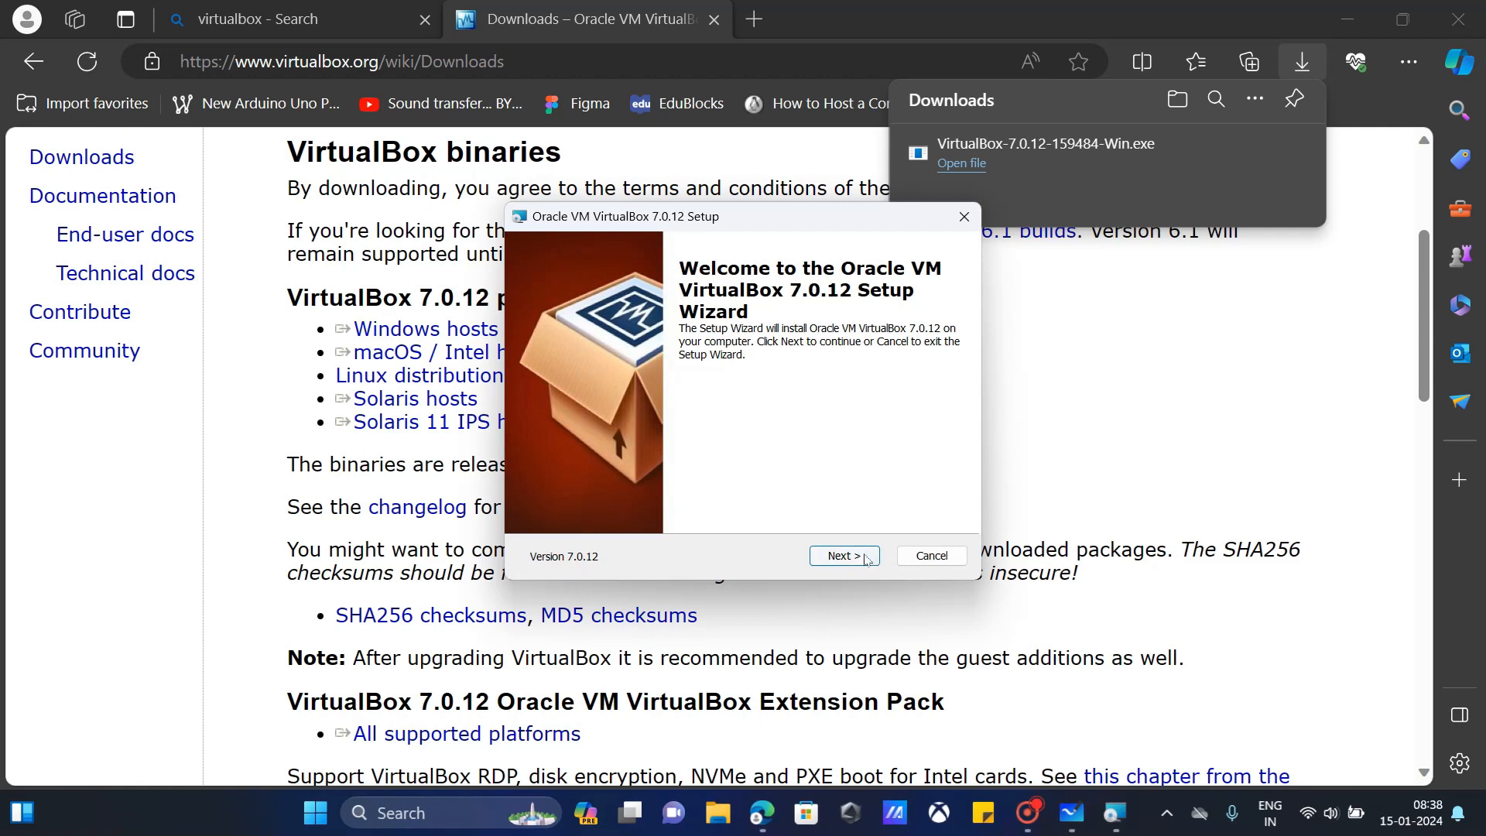
{"action": "left_click", "coordinate": [864, 559]}
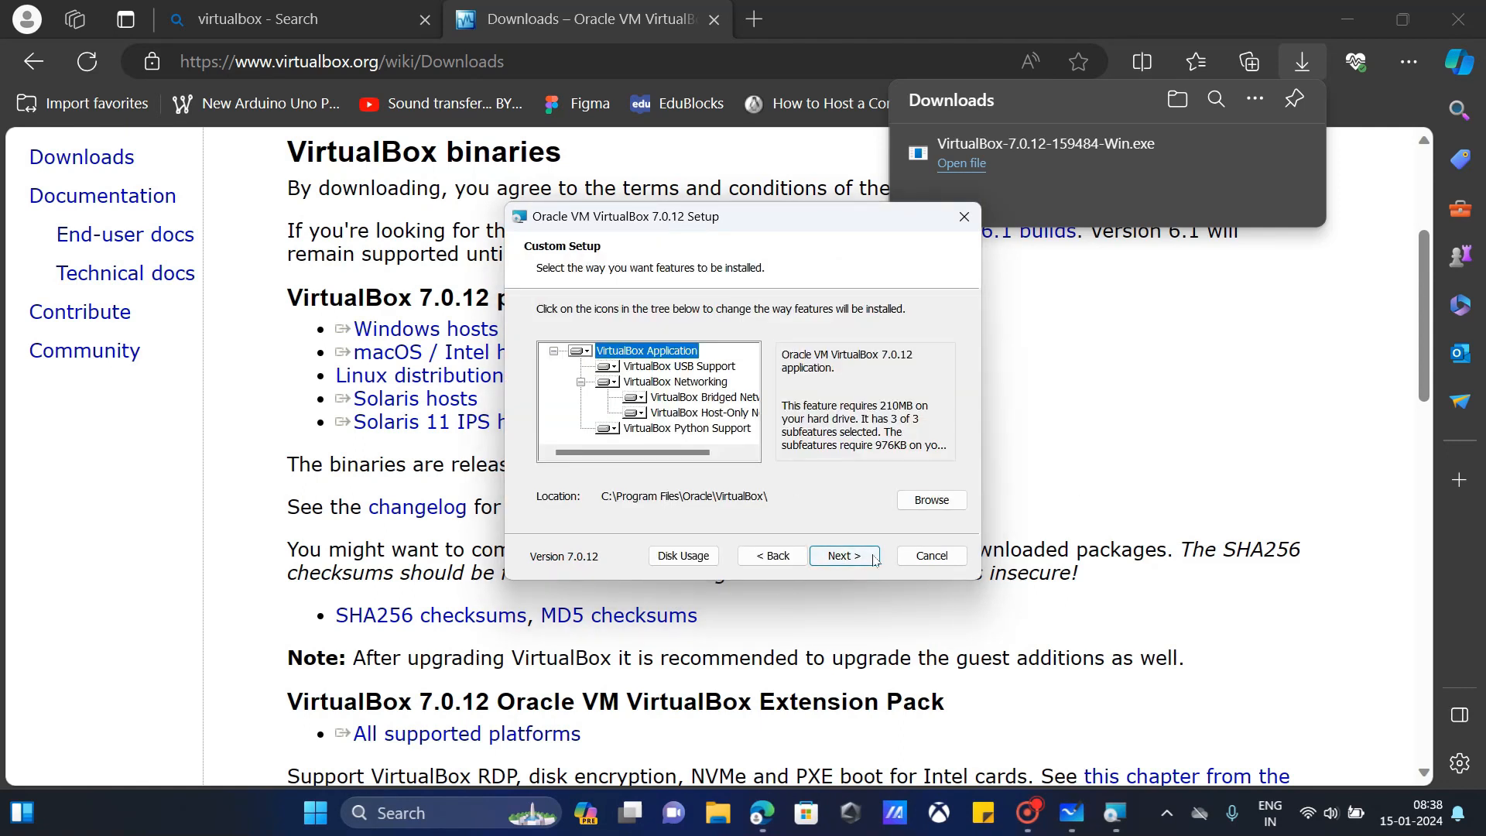
{"action": "left_click", "coordinate": [873, 558]}
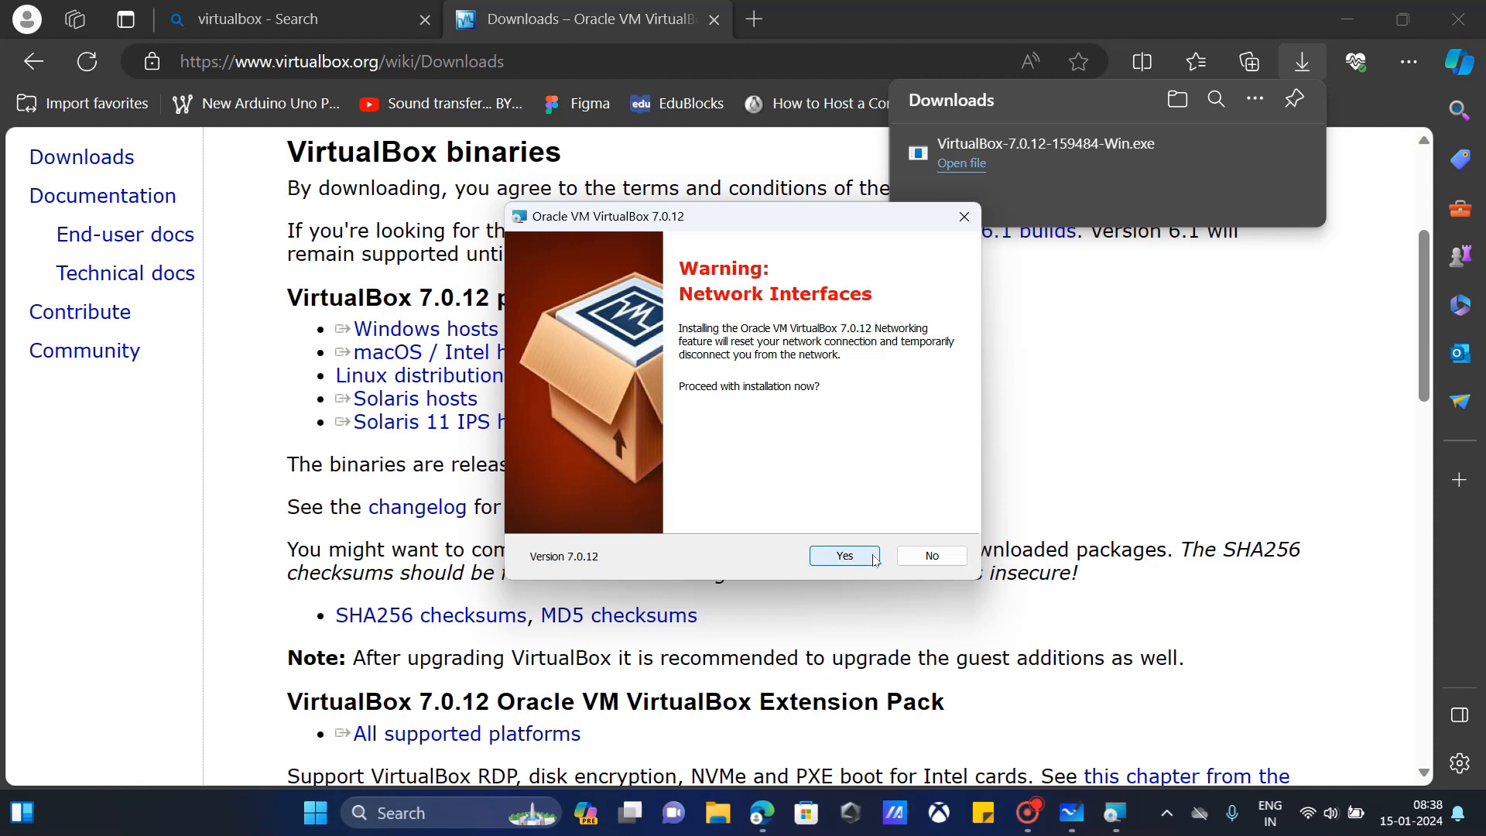
{"action": "left_click", "coordinate": [875, 558]}
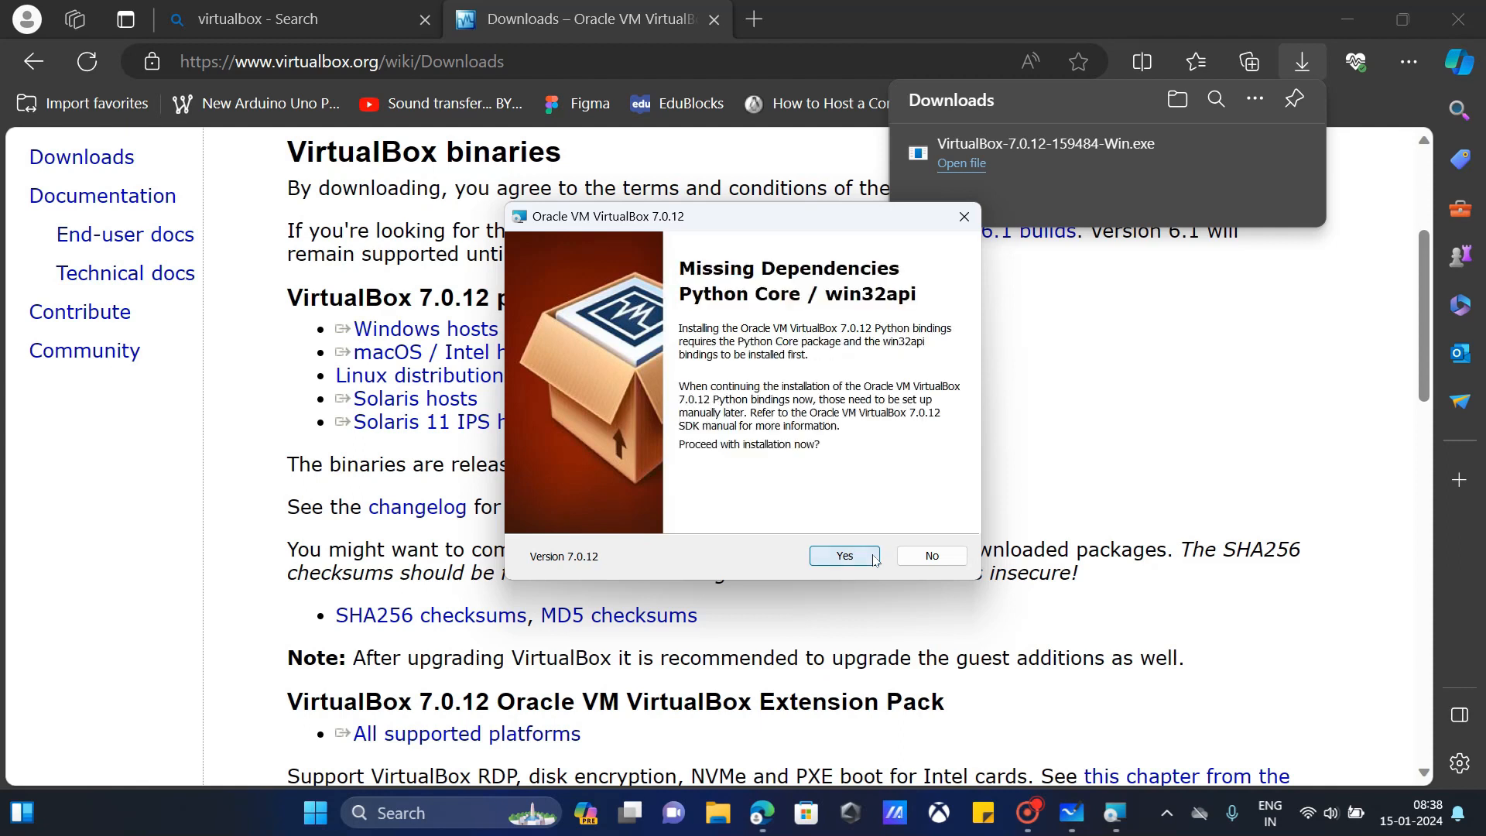
{"action": "left_click", "coordinate": [874, 558]}
{"action": "left_click", "coordinate": [844, 556]}
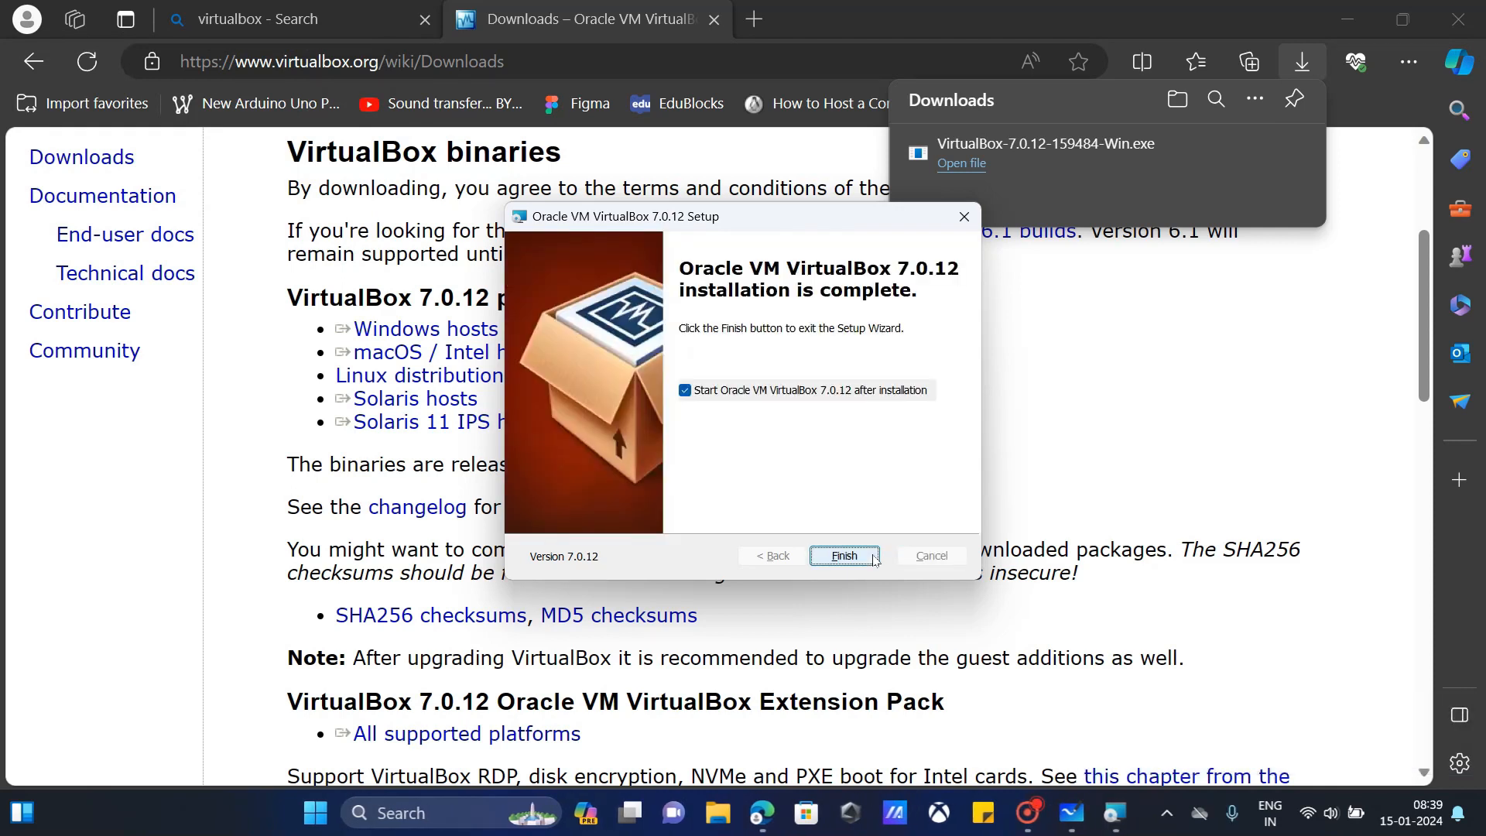
{"action": "left_click", "coordinate": [844, 556]}
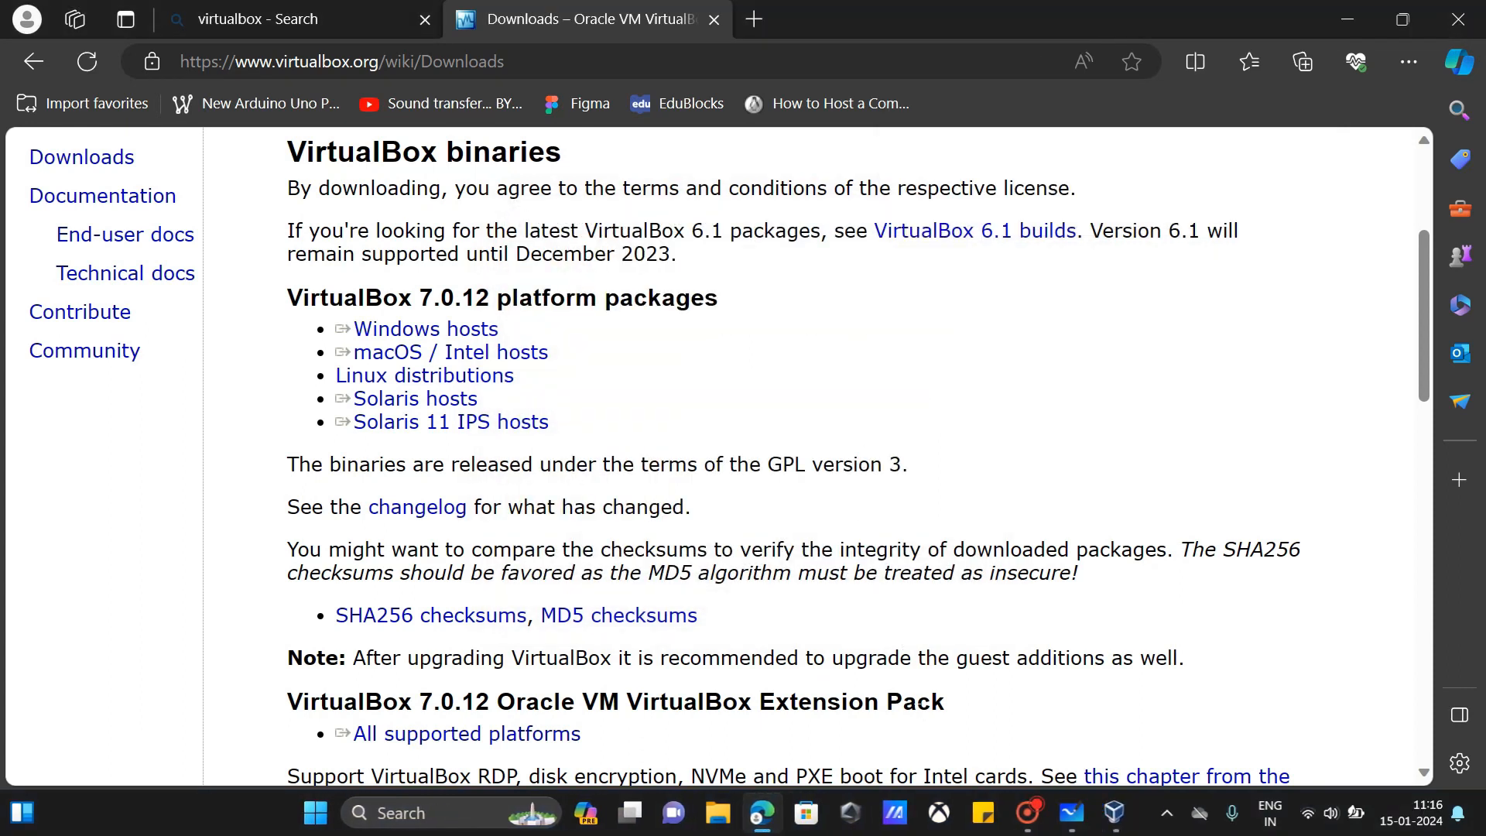
{"action": "left_click", "coordinate": [1115, 810]}
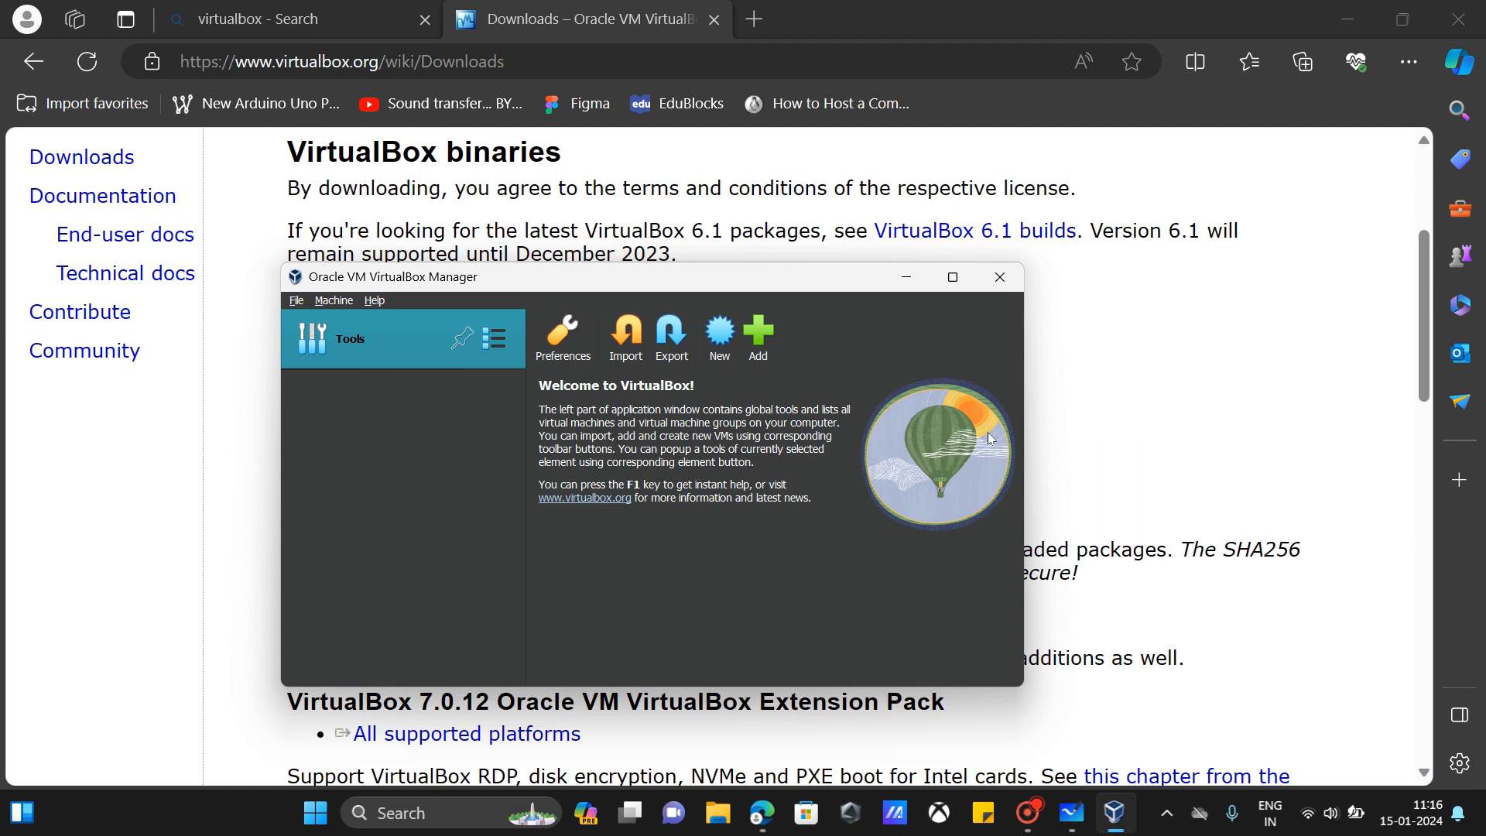
{"action": "left_click", "coordinate": [1000, 277]}
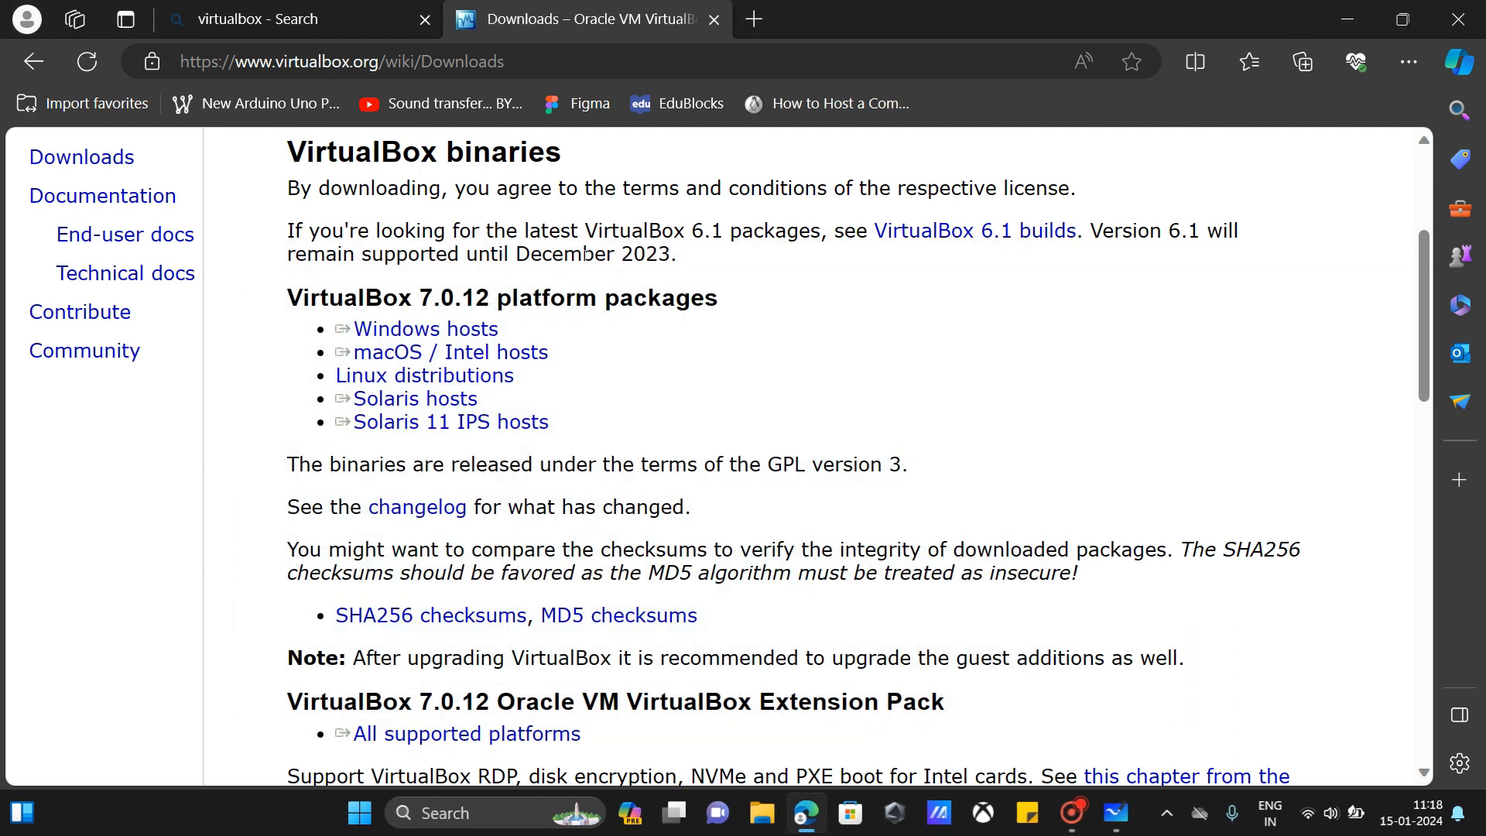
Step: In a new tab, search 'kubuntu' and download the Kubuntu 23.10 64-bit ISO from kubuntu.org
{"action": "left_click", "coordinate": [755, 19]}
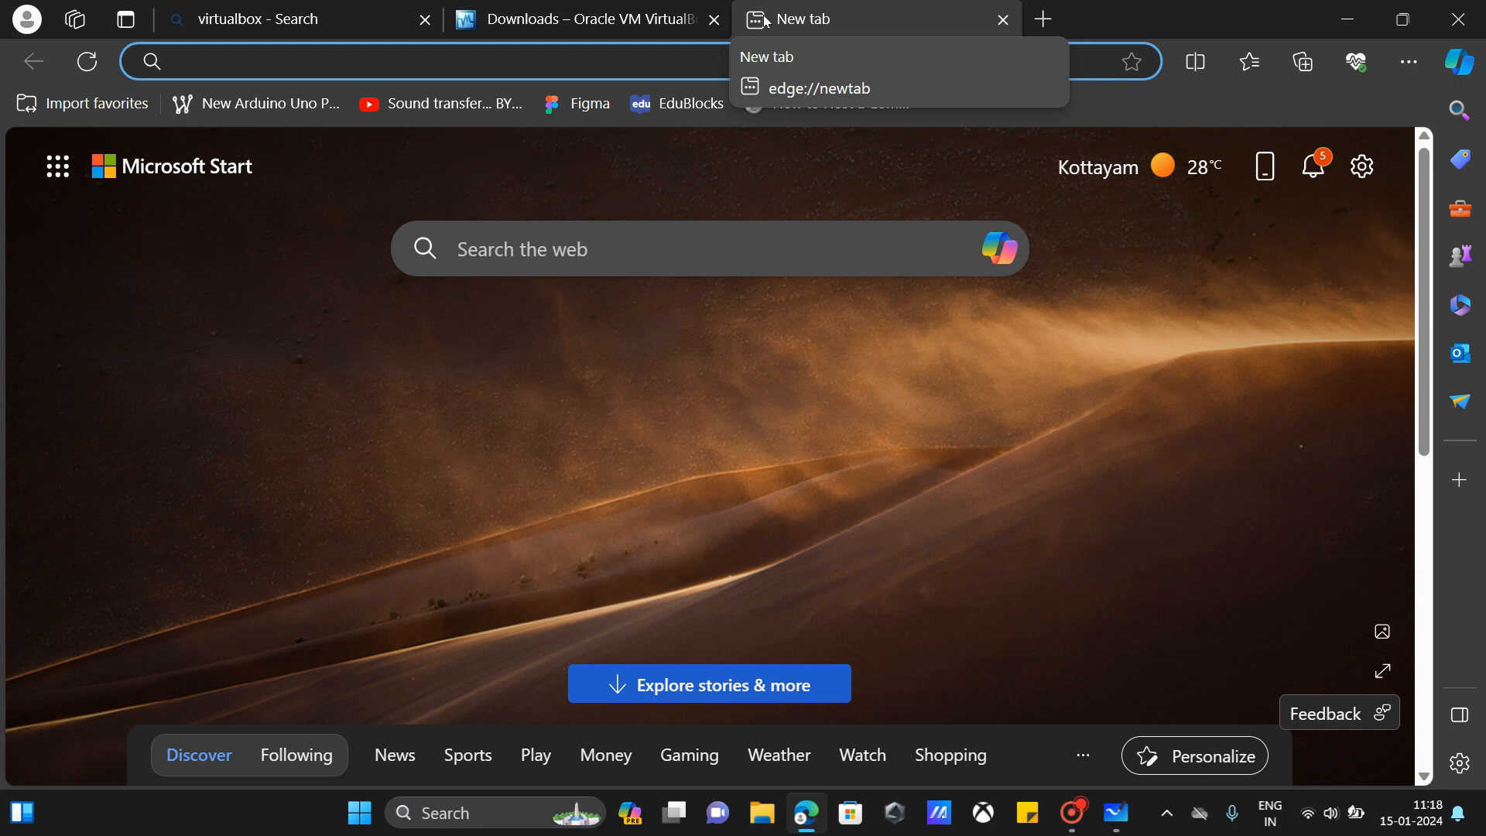
{"action": "type", "text": "k"}
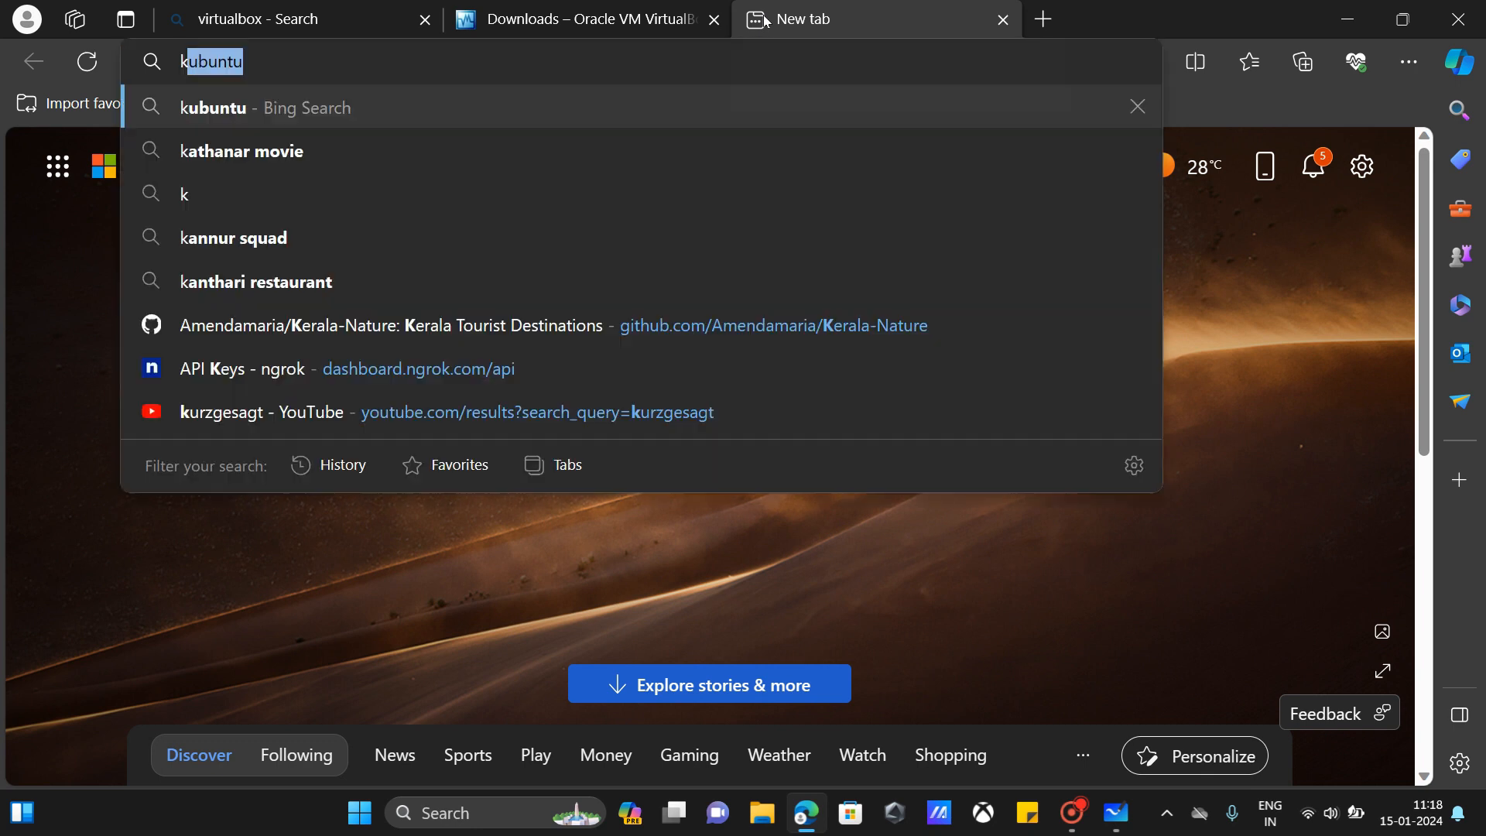
{"action": "type", "text": "ub"}
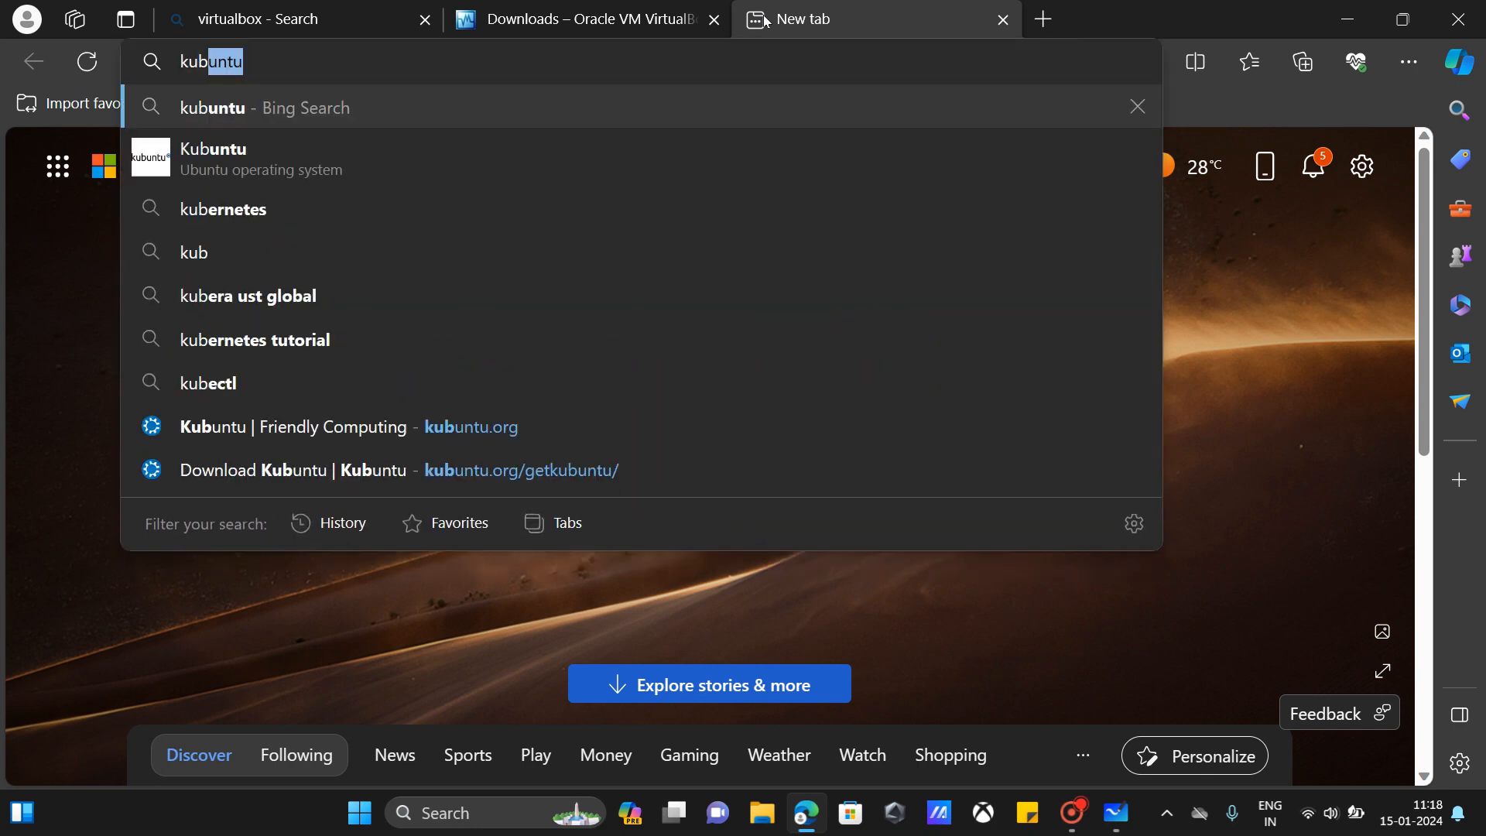
{"action": "type", "text": "untu"}
{"action": "key", "text": "Return"}
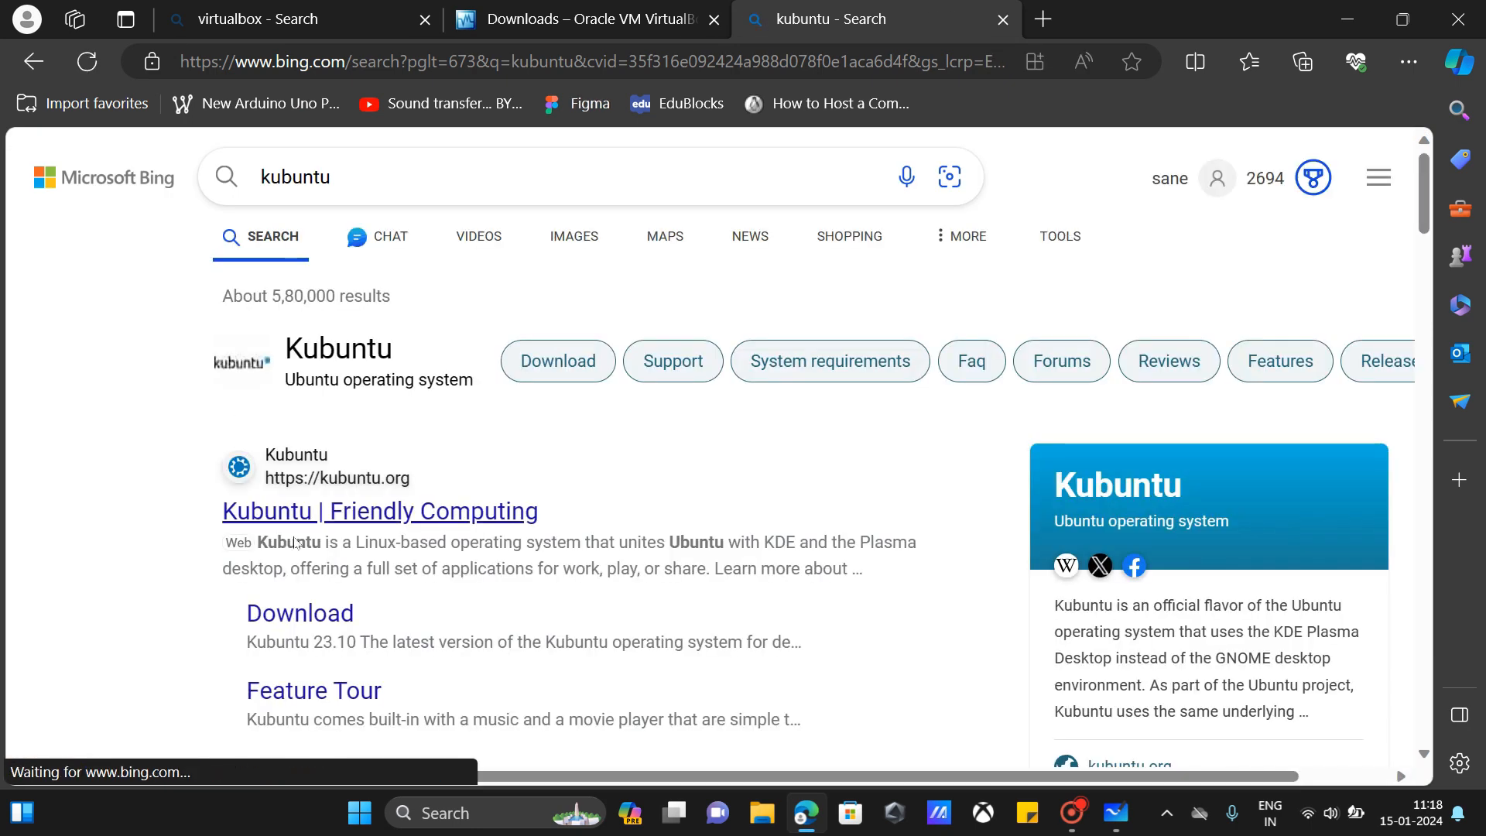
{"action": "left_click", "coordinate": [333, 624]}
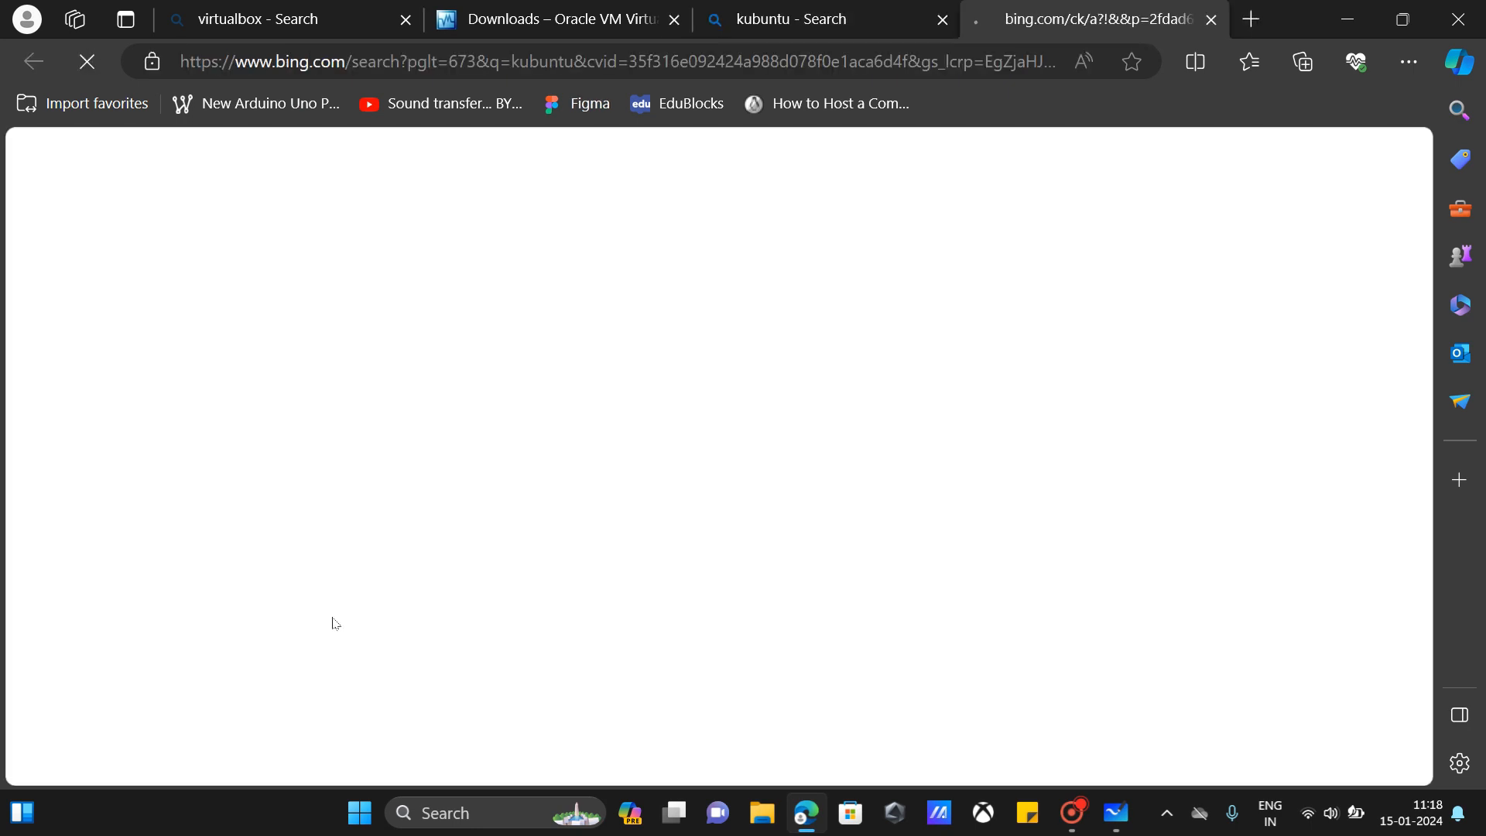
{"action": "scroll", "coordinate": [334, 624], "scroll_direction": "down", "scroll_amount": 8}
{"action": "scroll", "coordinate": [334, 624], "scroll_direction": "up", "scroll_amount": 6}
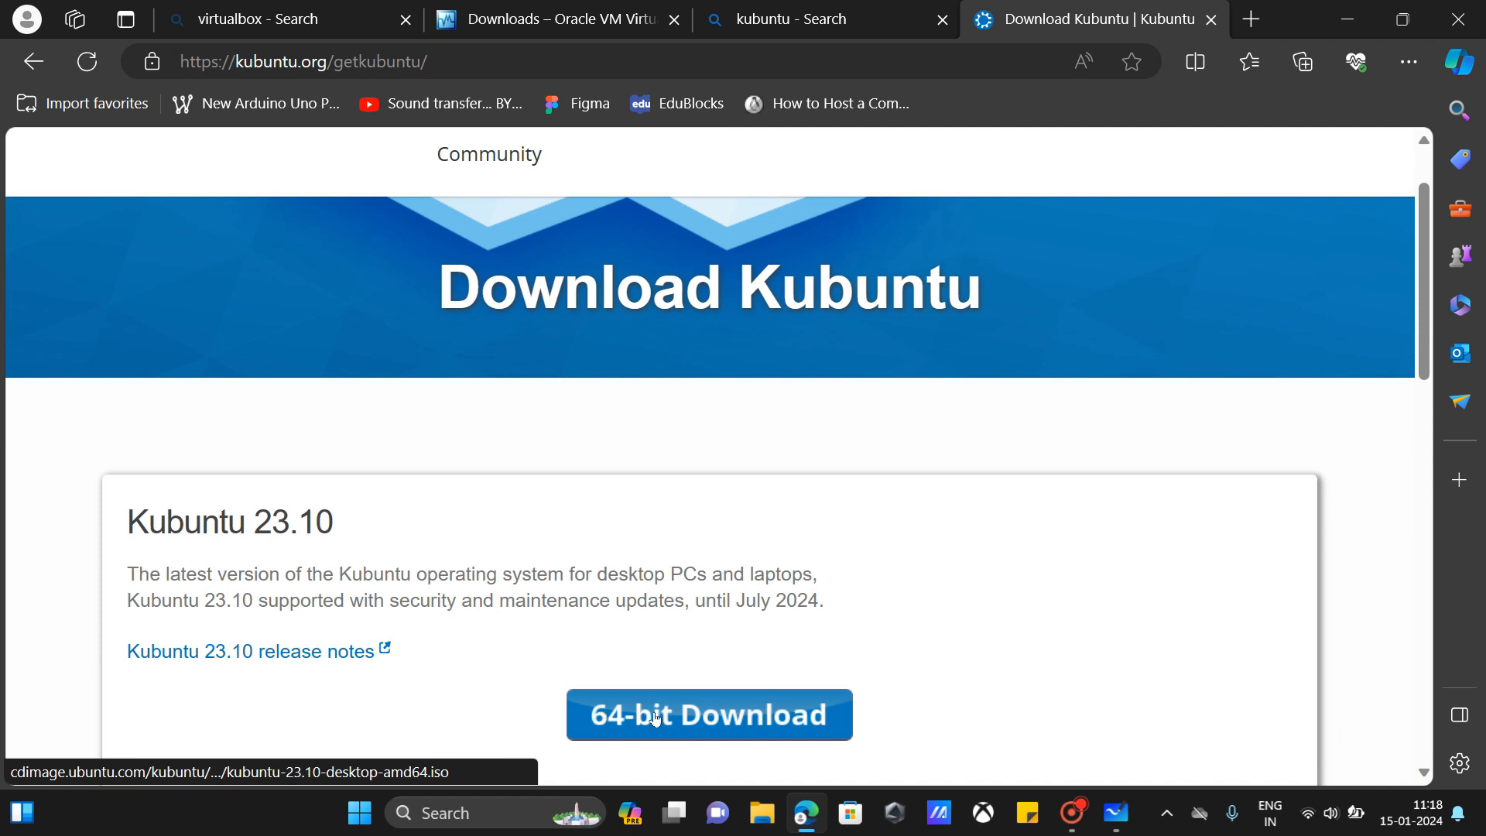
{"action": "left_click", "coordinate": [655, 718]}
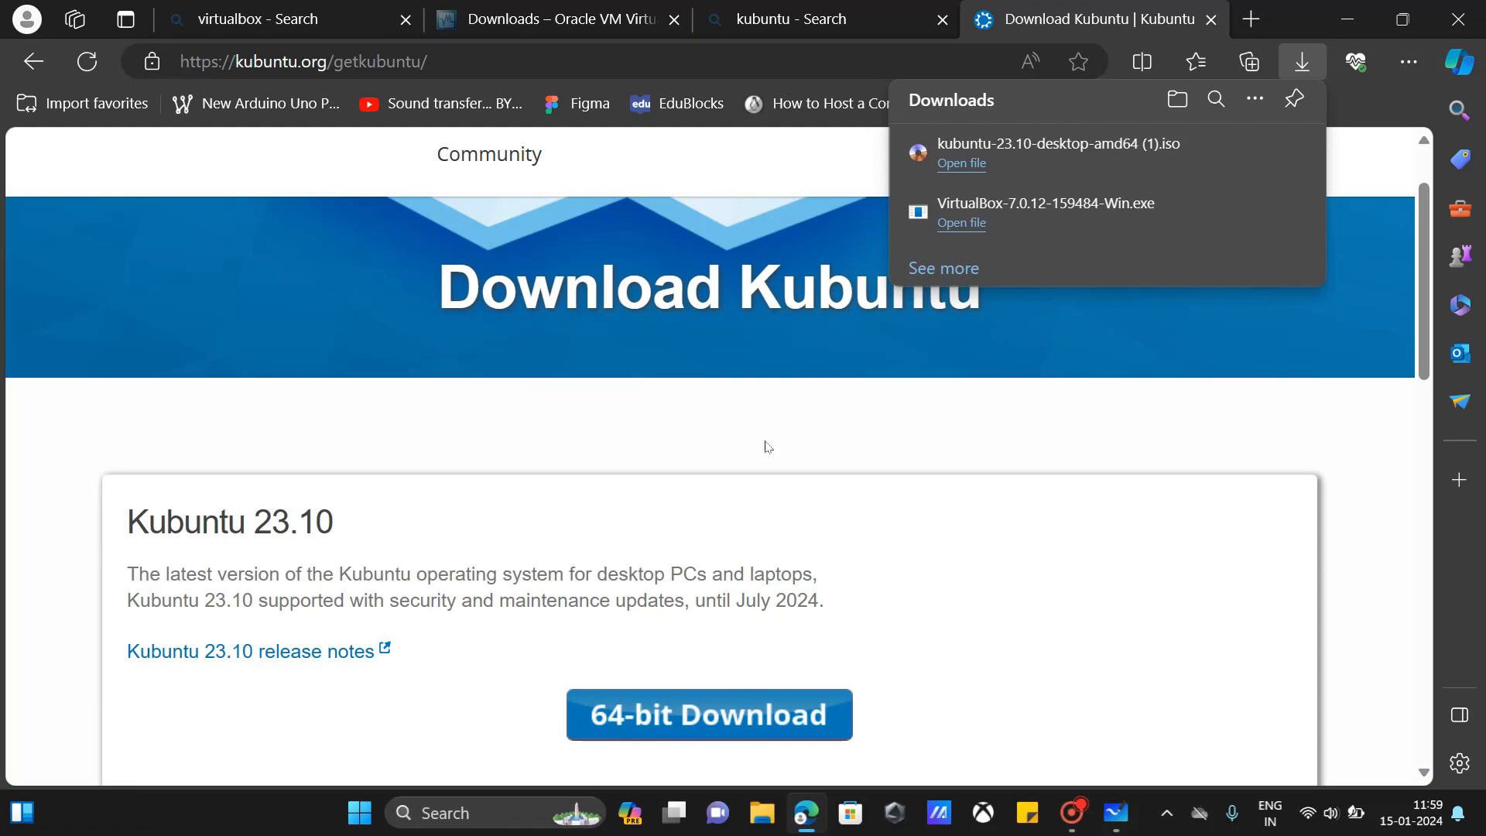
Step: Launch VirtualBox from the Start search ('vi') and start the New virtual machine wizard
{"action": "left_click", "coordinate": [359, 810]}
{"action": "type", "text": "vi"}
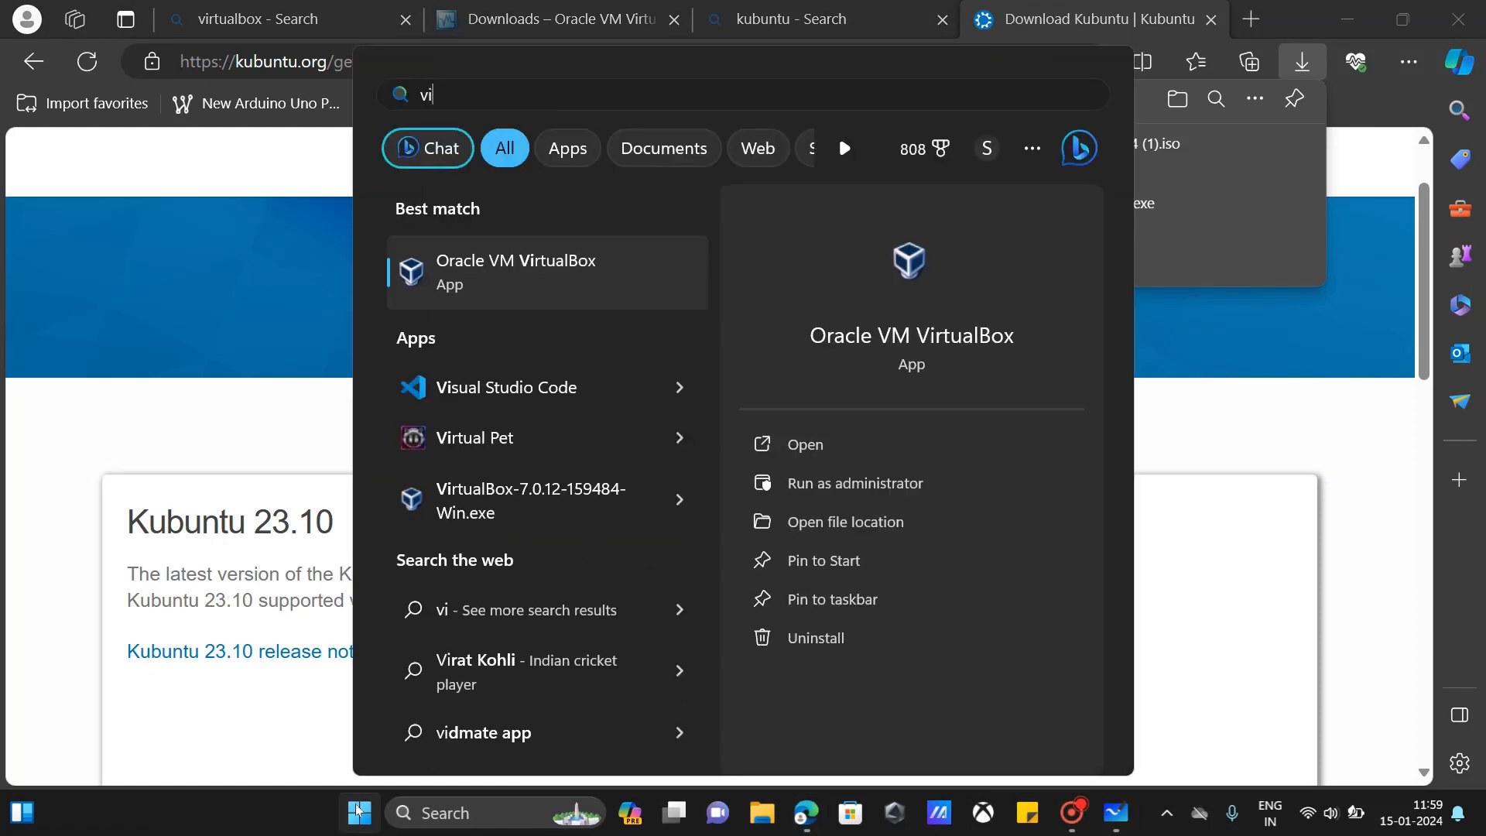
{"action": "key", "text": "Escape"}
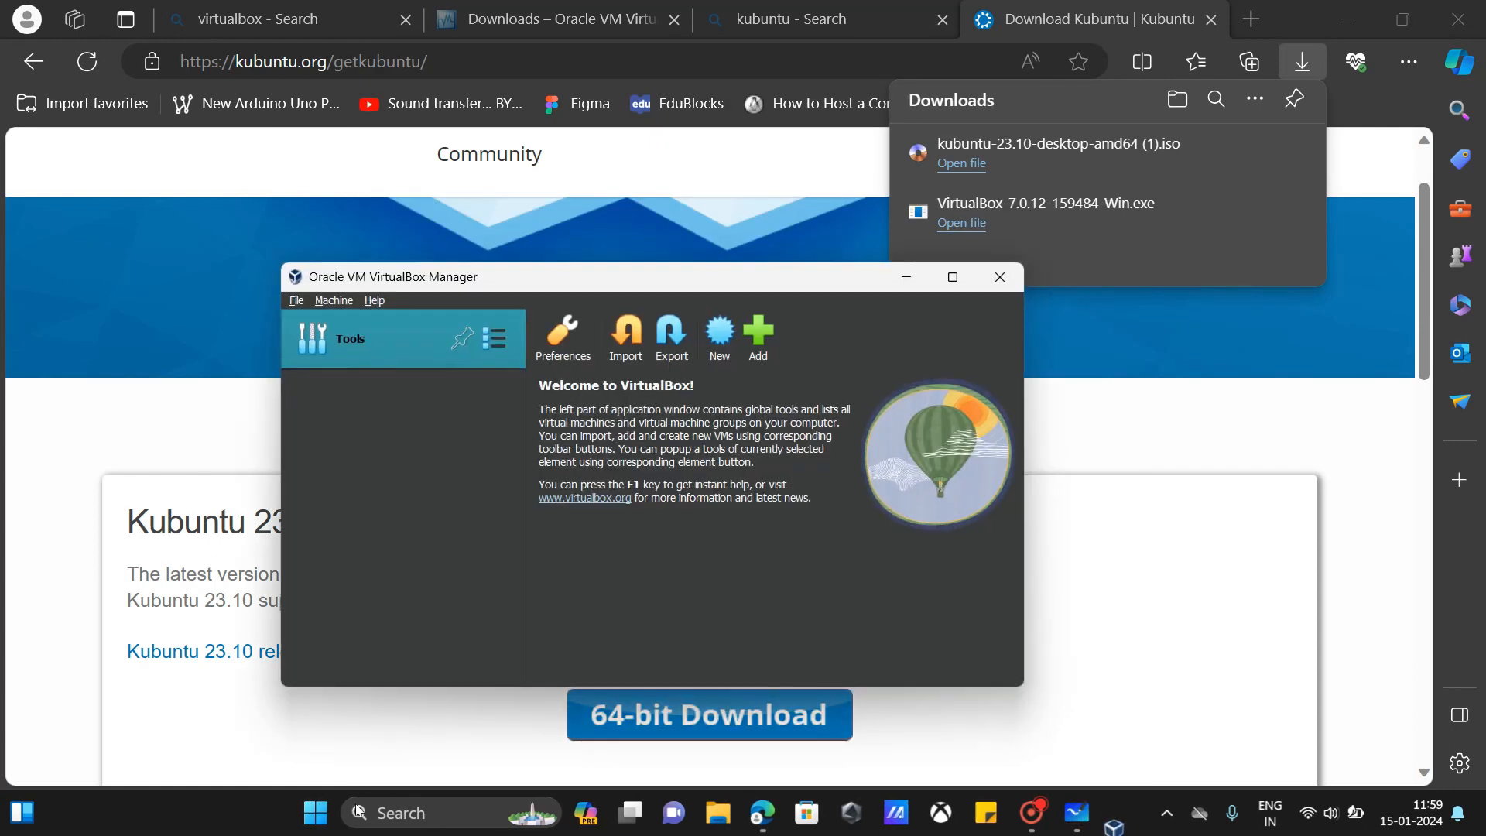
{"action": "left_click", "coordinate": [719, 341]}
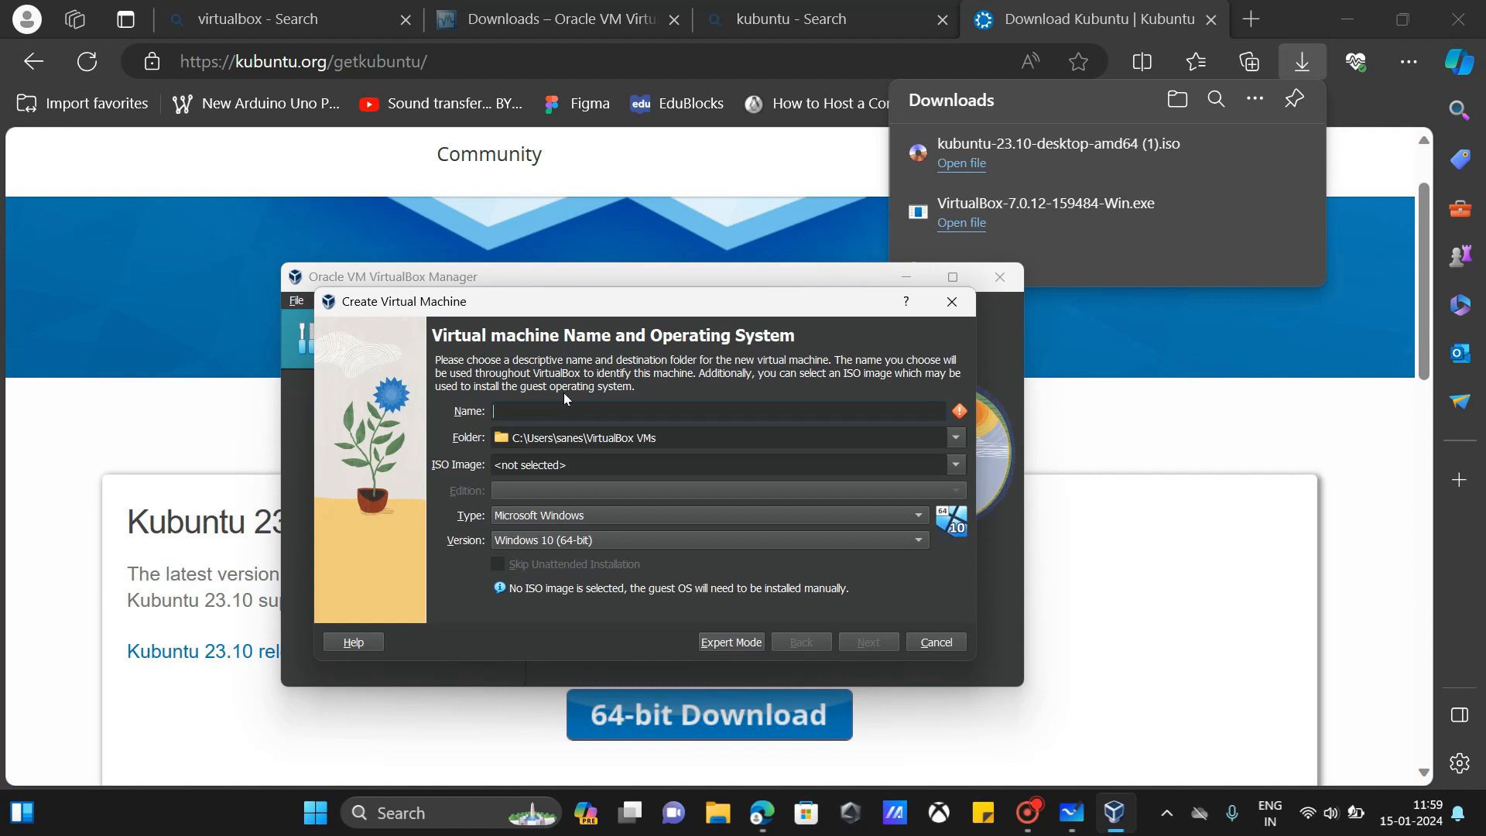
Step: Name the new virtual machine 'kubu'
{"action": "type", "text": "kot"}
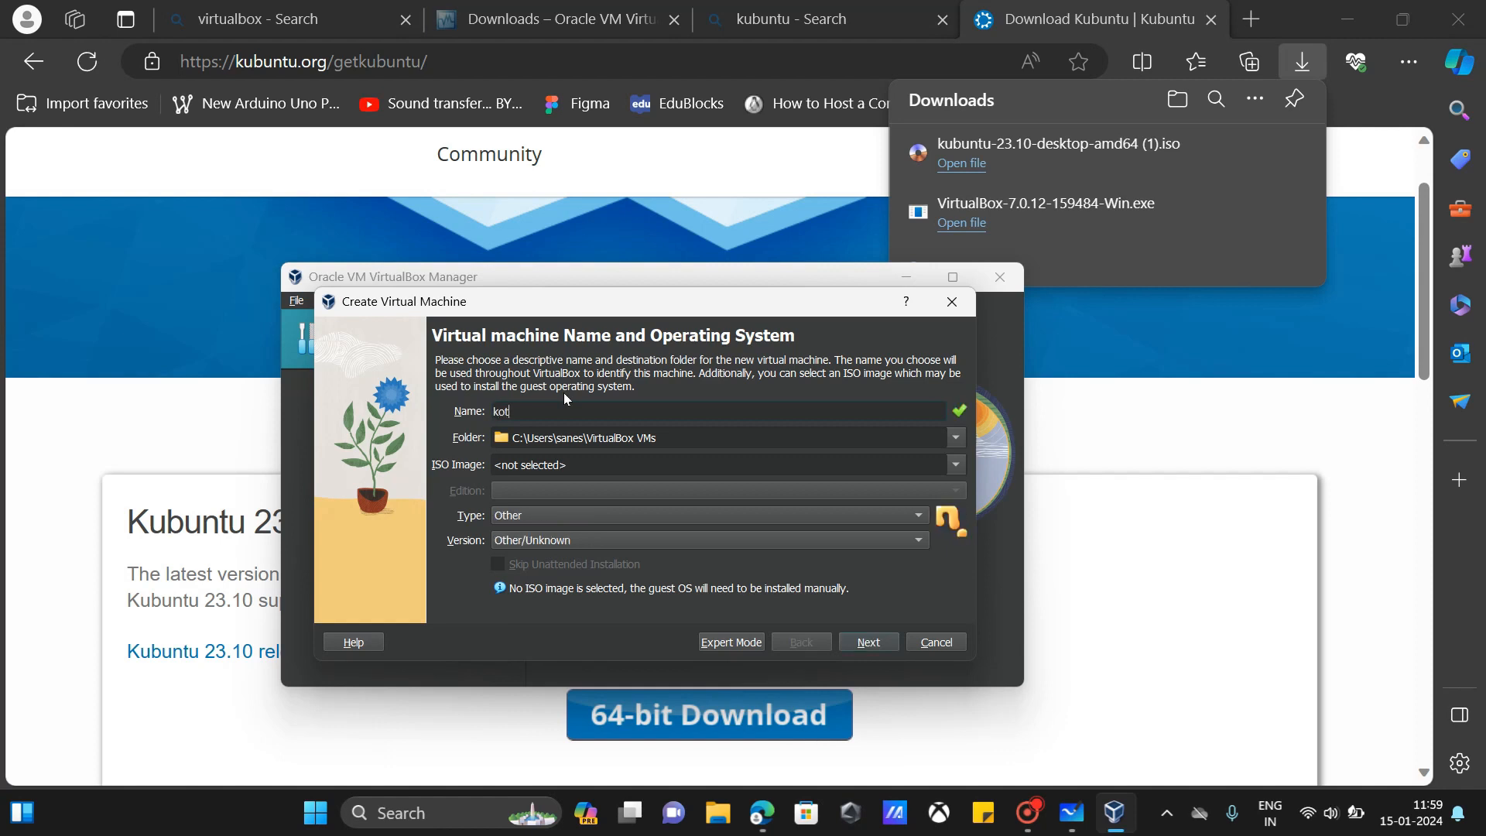
{"action": "key", "text": "BackSpace"}
{"action": "key", "text": "BackSpace"}
{"action": "type", "text": "ubu"}
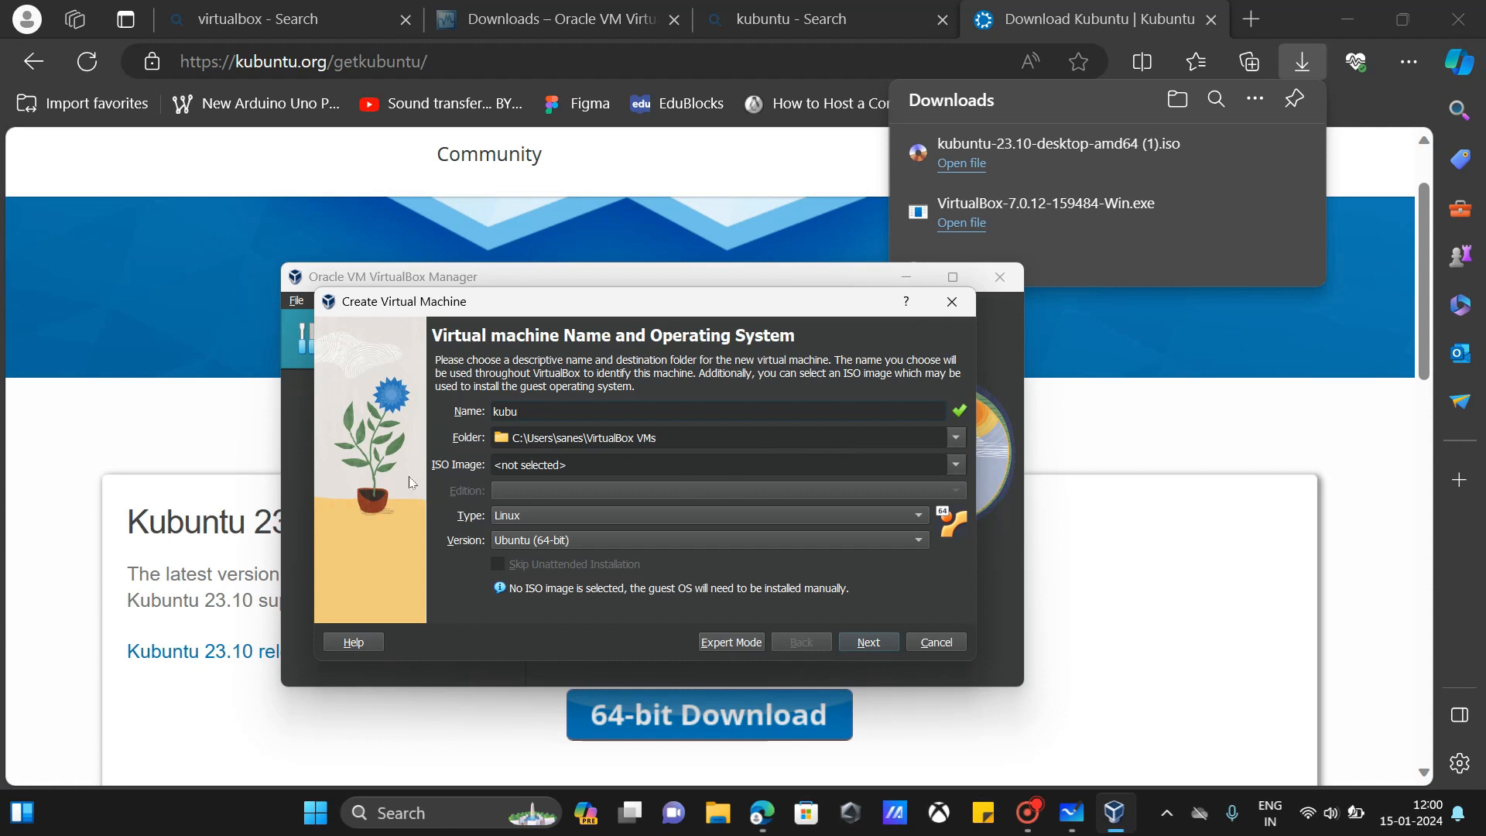
Step: Leave the ISO image unset and keep type Linux, version Ubuntu (64-bit)
{"action": "left_click", "coordinate": [960, 464]}
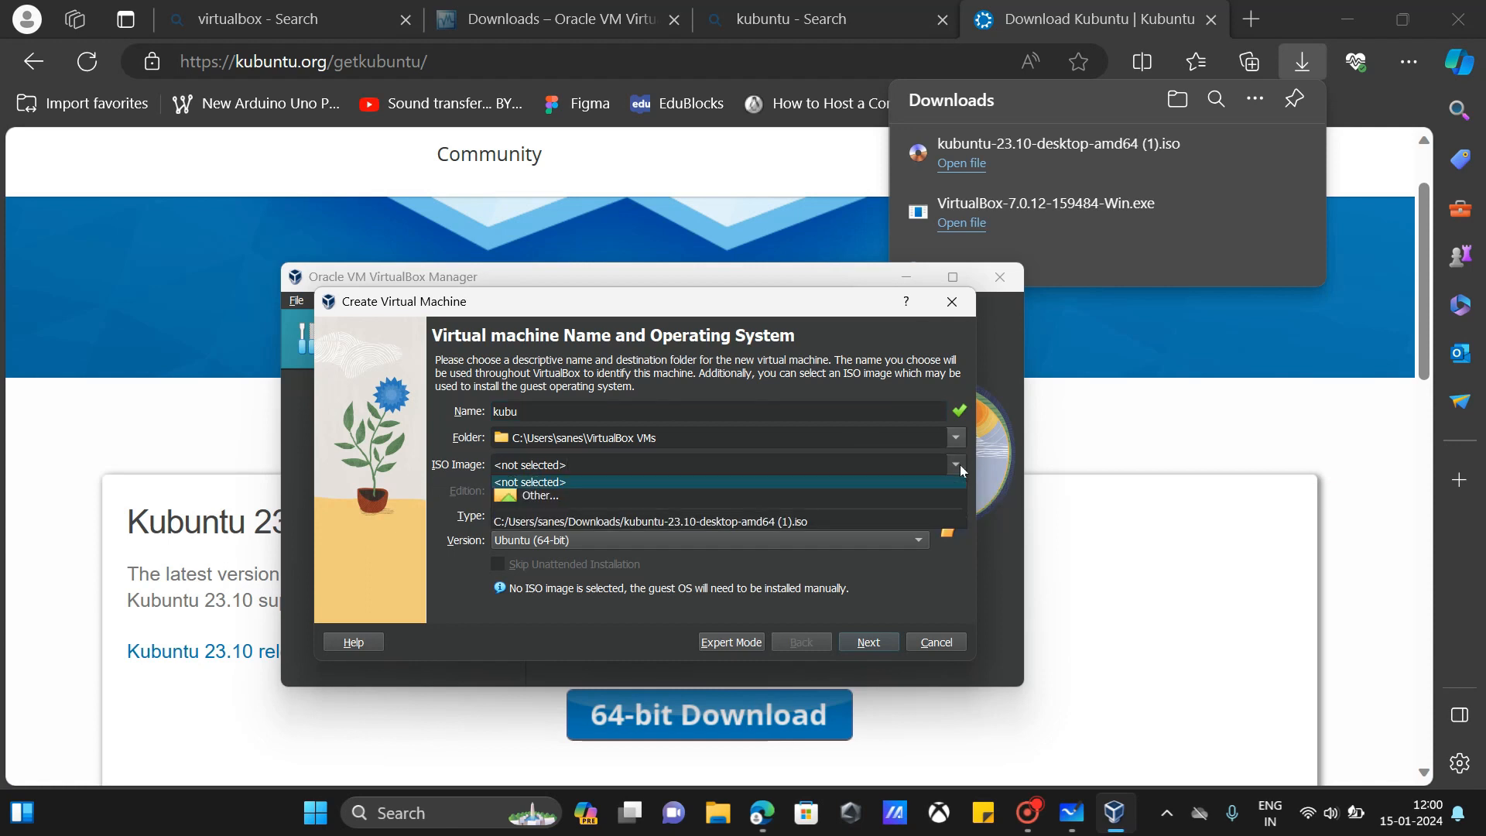
{"action": "left_click", "coordinate": [517, 493]}
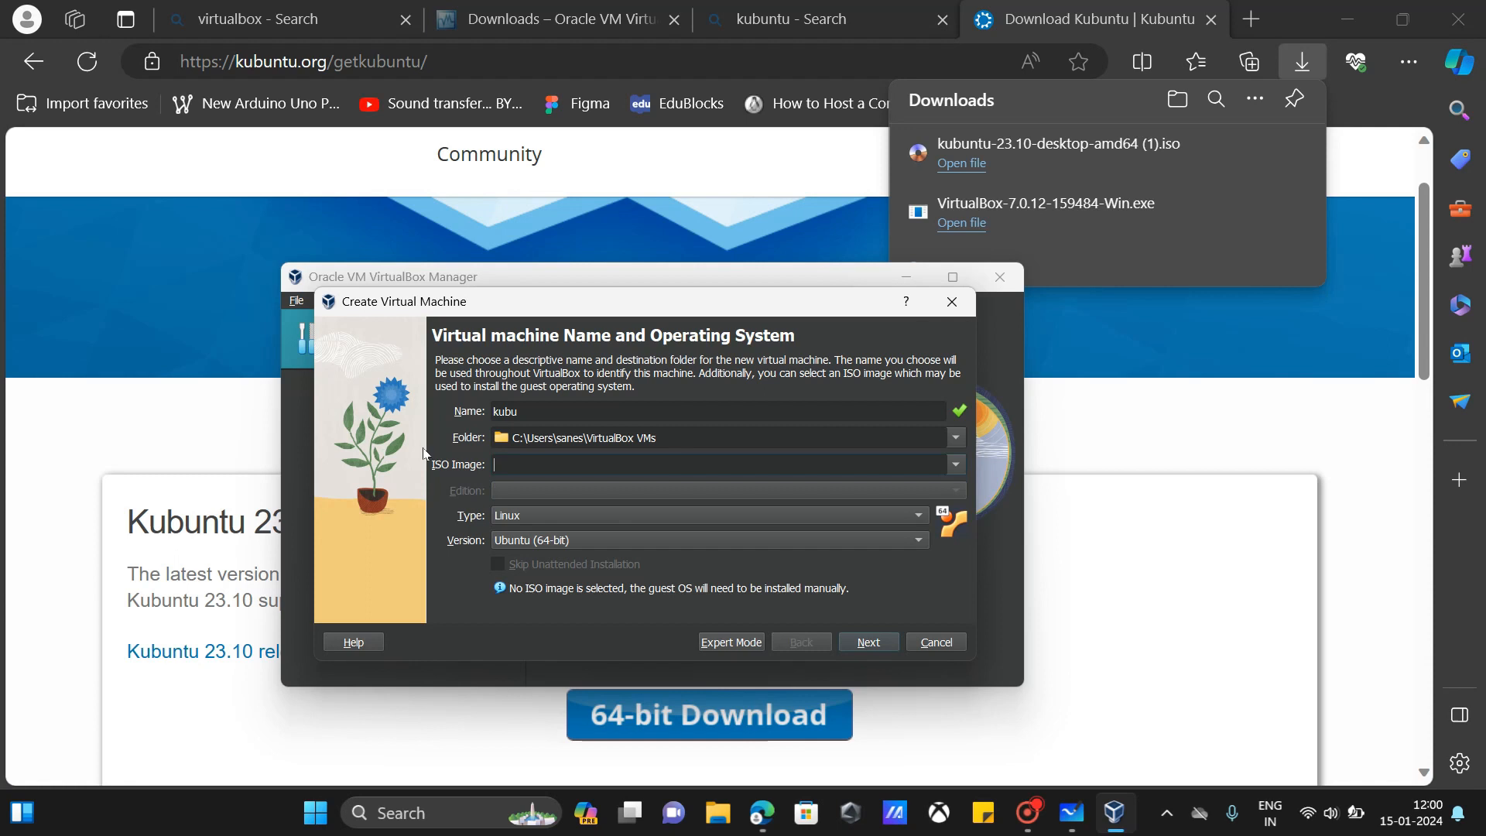
{"action": "left_click", "coordinate": [534, 516]}
{"action": "left_click", "coordinate": [534, 514]}
{"action": "left_click", "coordinate": [539, 541]}
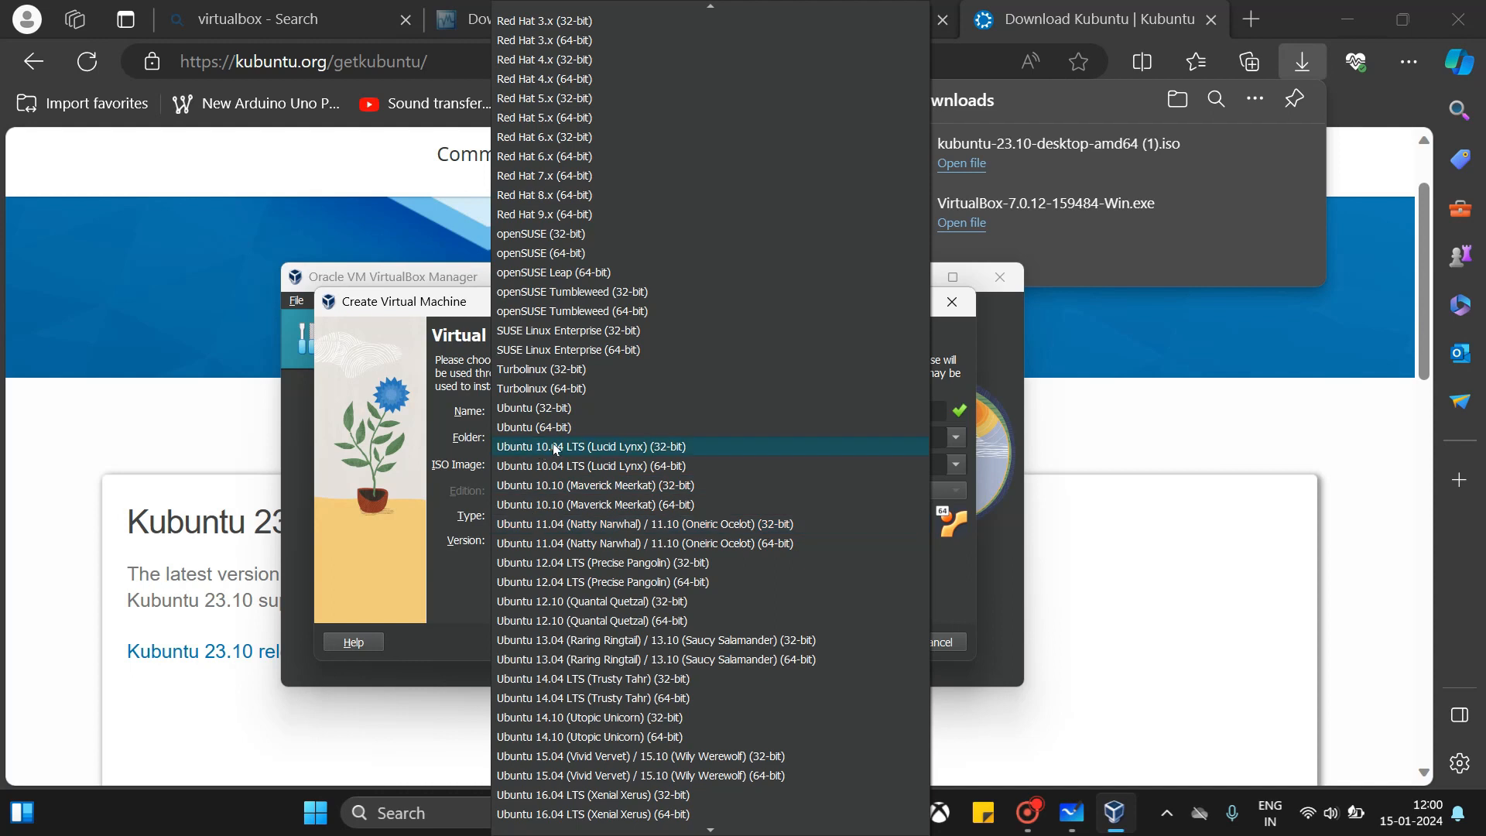
{"action": "left_click", "coordinate": [577, 428]}
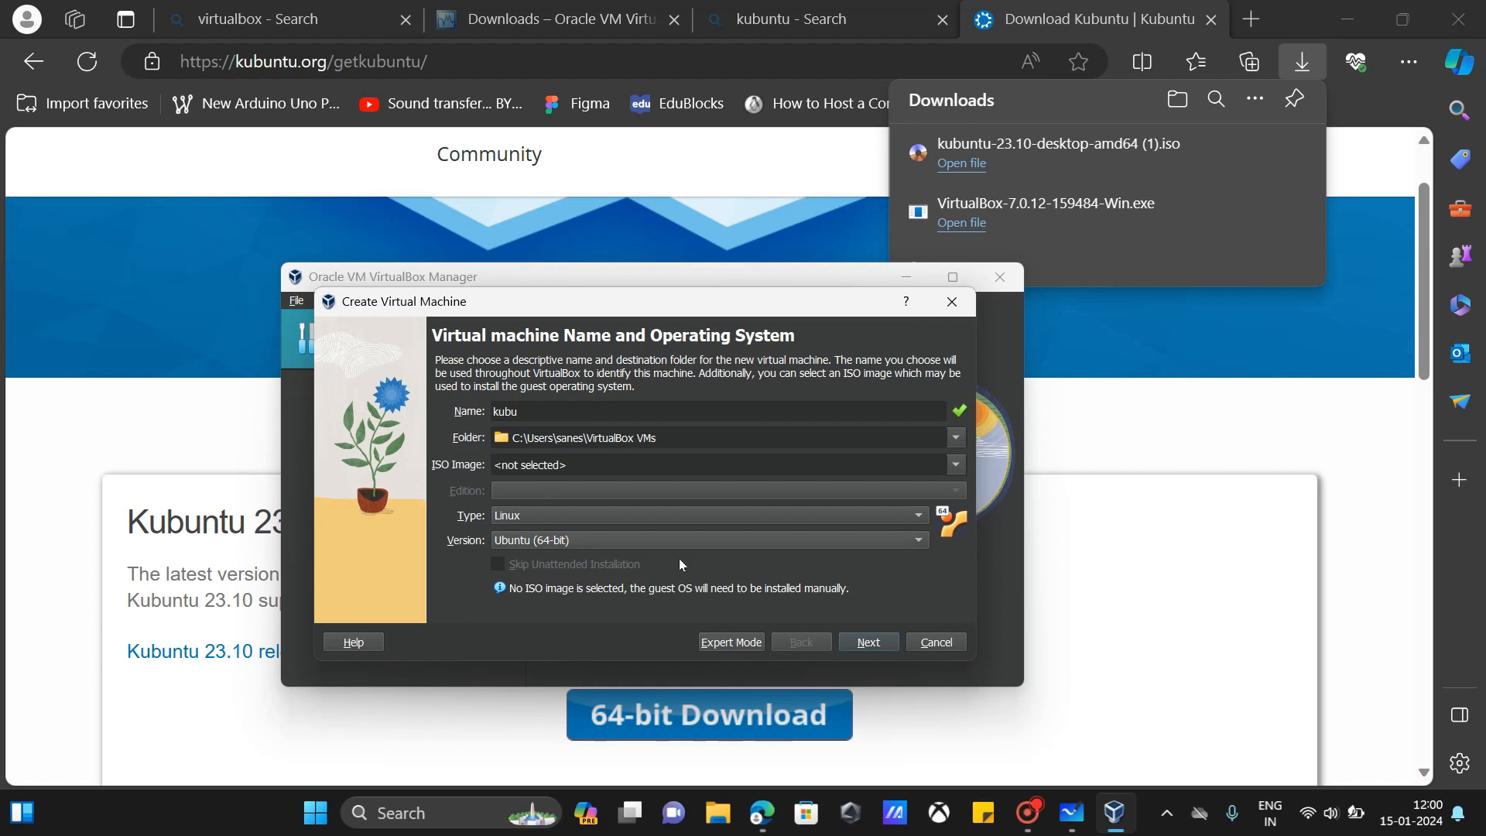
{"action": "left_click", "coordinate": [856, 640]}
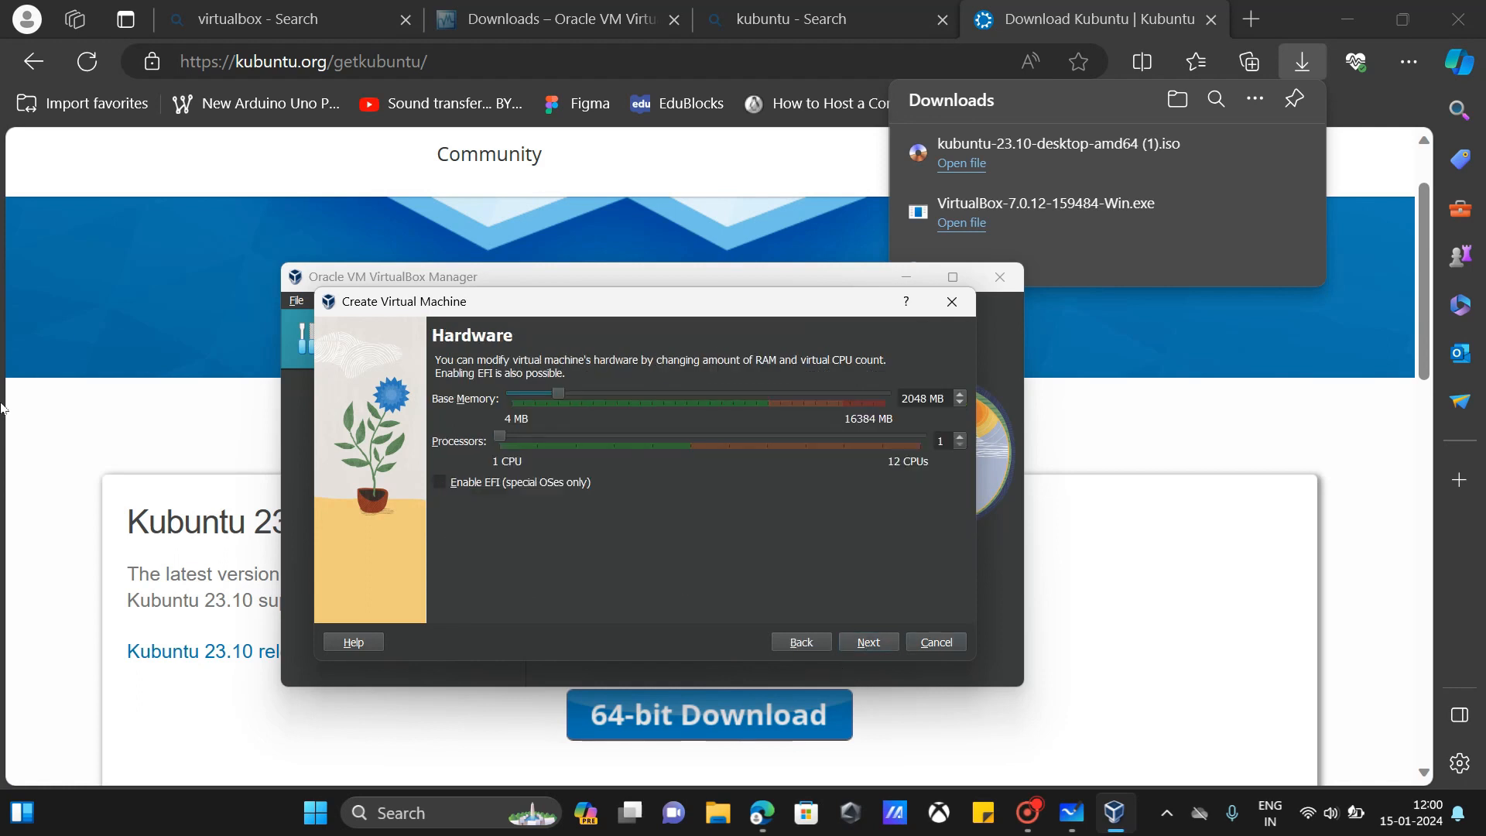
Step: Give kubu 5645 MB memory, 5 processors and a 31.68 GB virtual disk, then finish creating it
{"action": "left_click_drag", "start_coordinate": [563, 392], "coordinate": [645, 423]}
{"action": "left_click_drag", "start_coordinate": [500, 436], "coordinate": [659, 488]}
{"action": "left_click", "coordinate": [859, 643]}
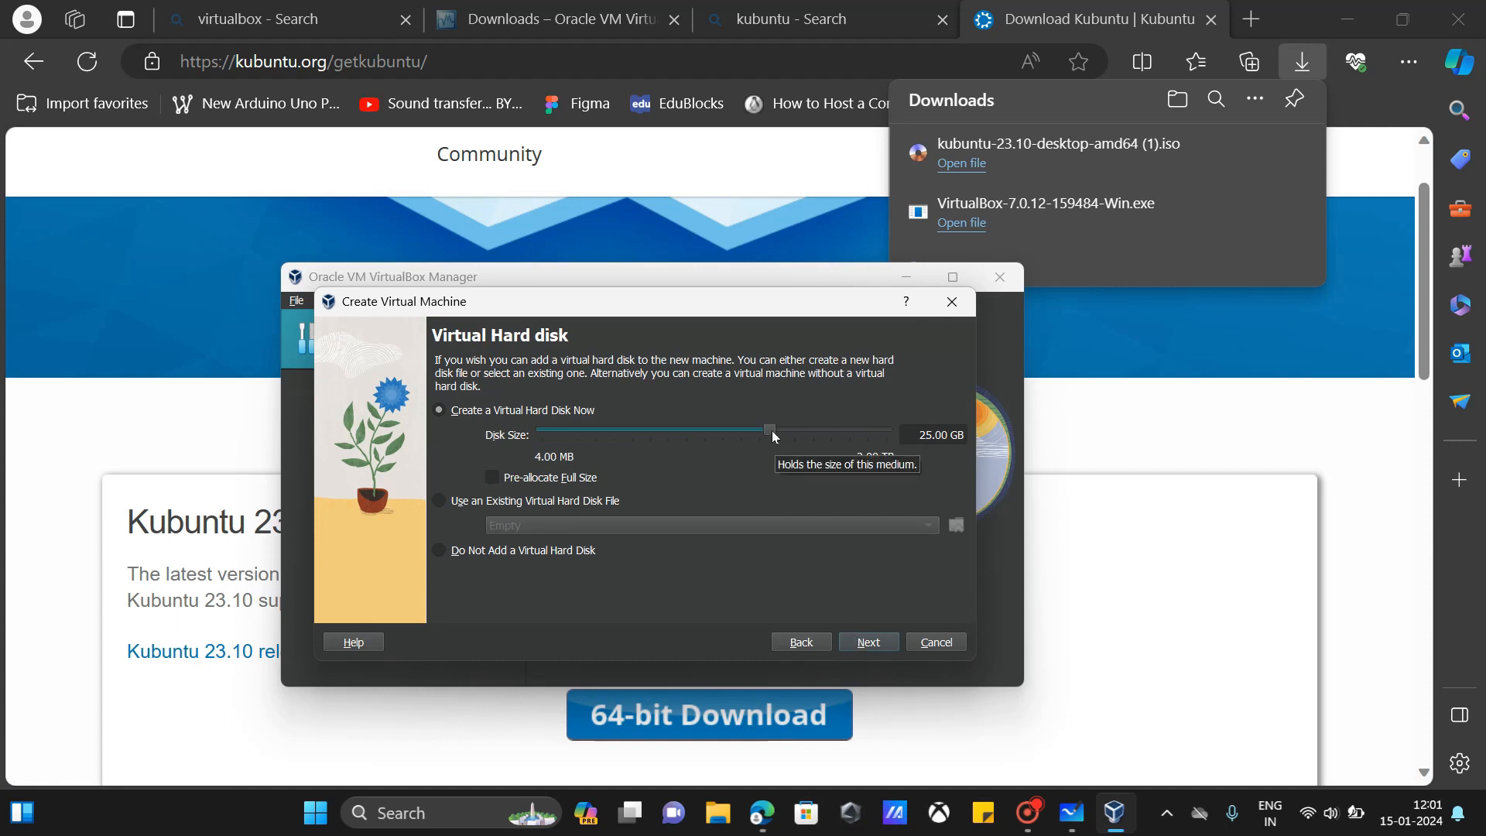
{"action": "left_click_drag", "start_coordinate": [773, 432], "coordinate": [781, 431]}
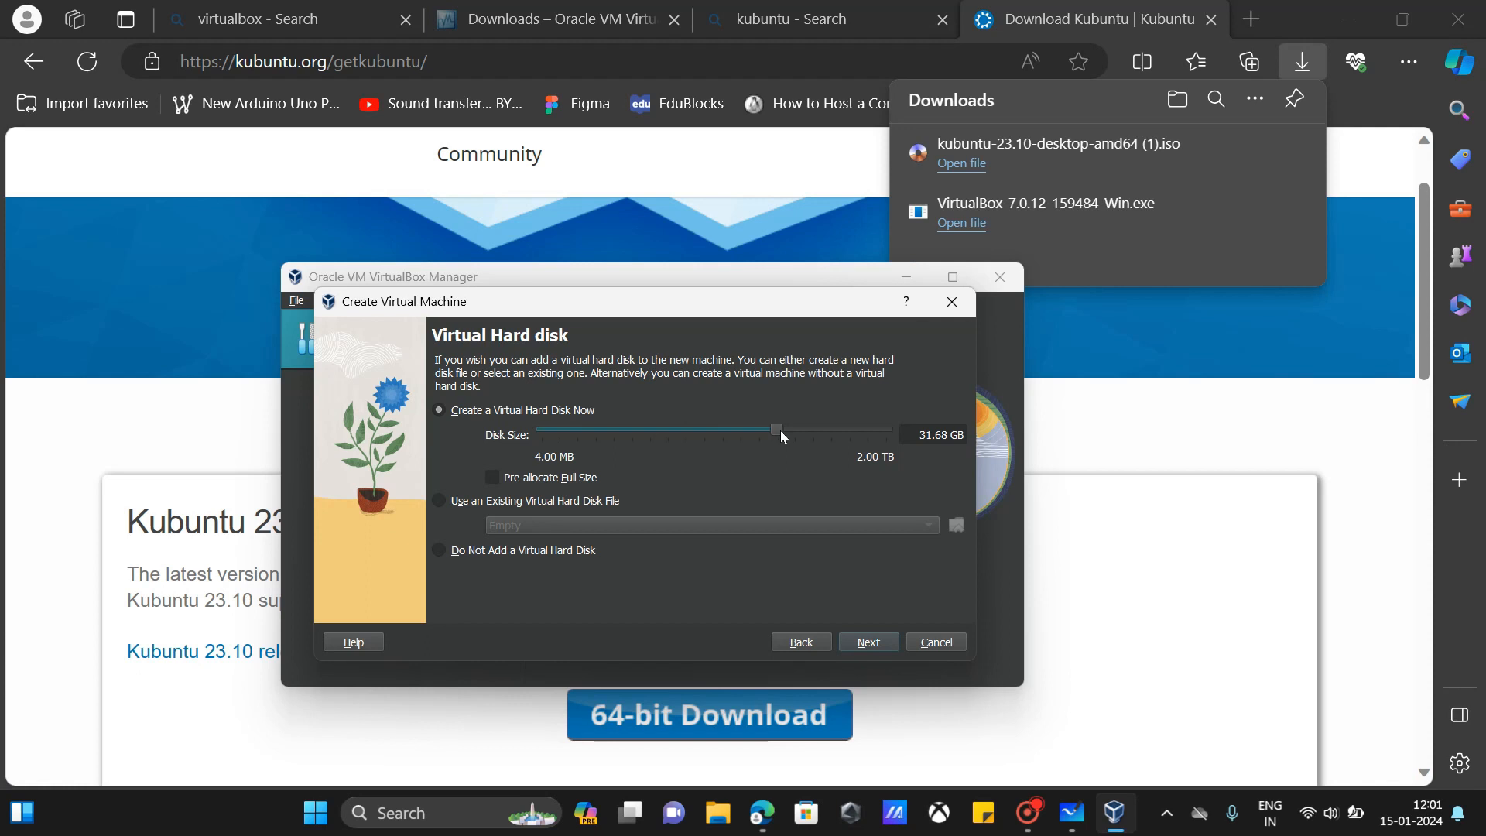
{"action": "left_click", "coordinate": [862, 645]}
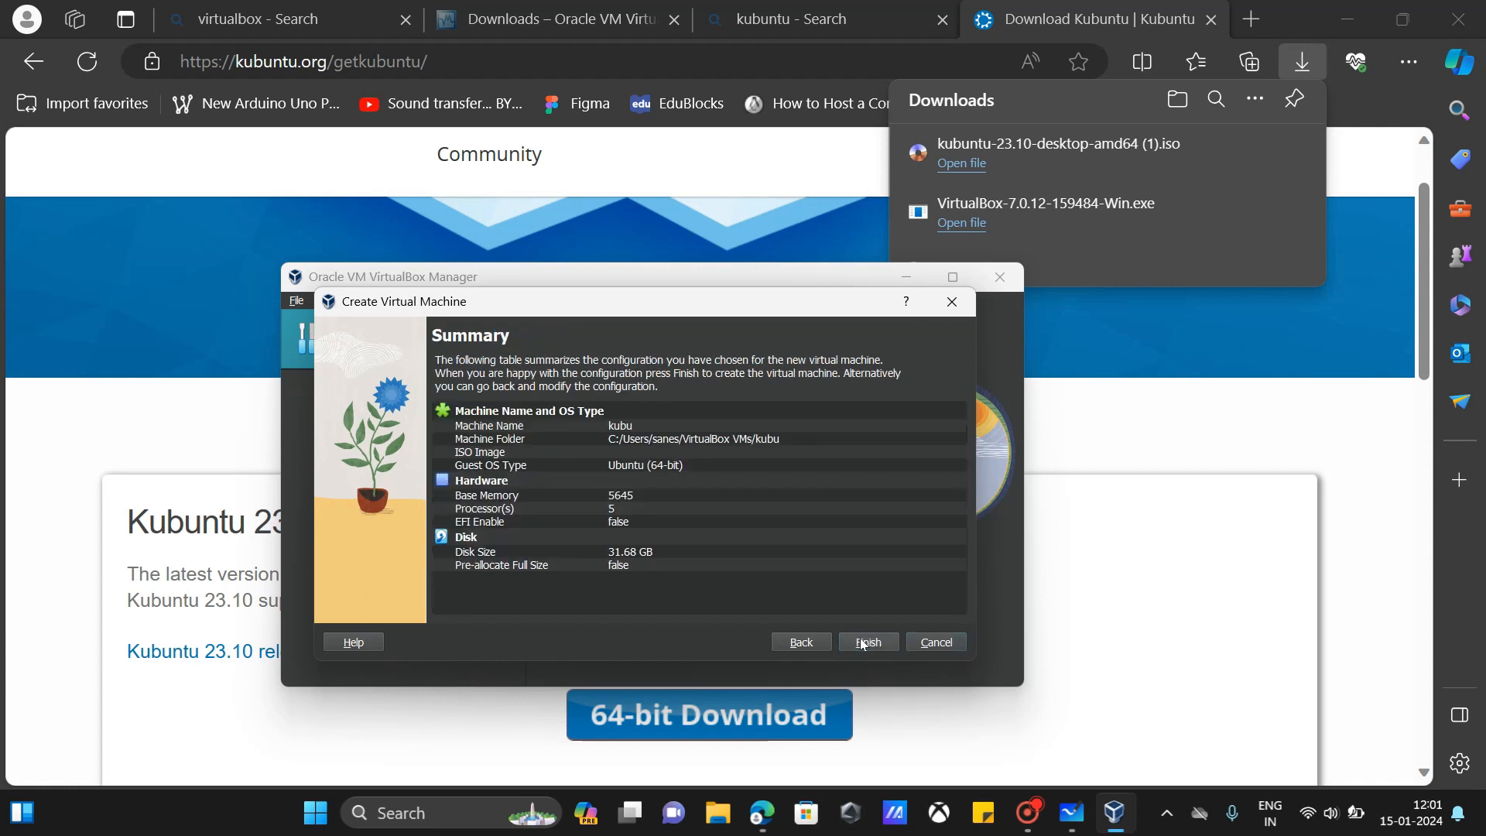
{"action": "left_click", "coordinate": [863, 644]}
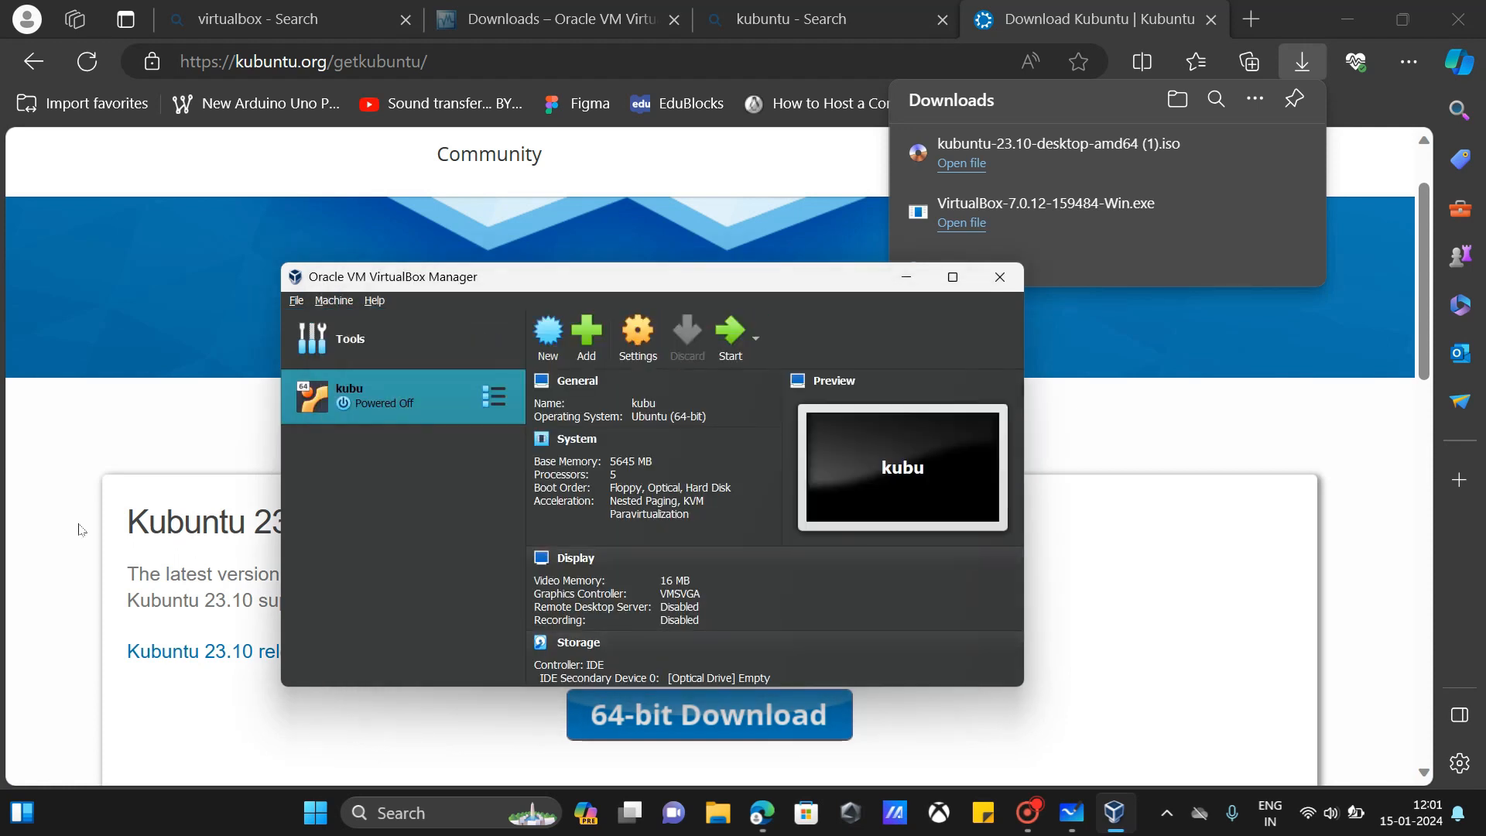
Step: In kubu's settings, review the System tabs, set video memory to 128 MB, then view Storage
{"action": "left_click", "coordinate": [637, 345]}
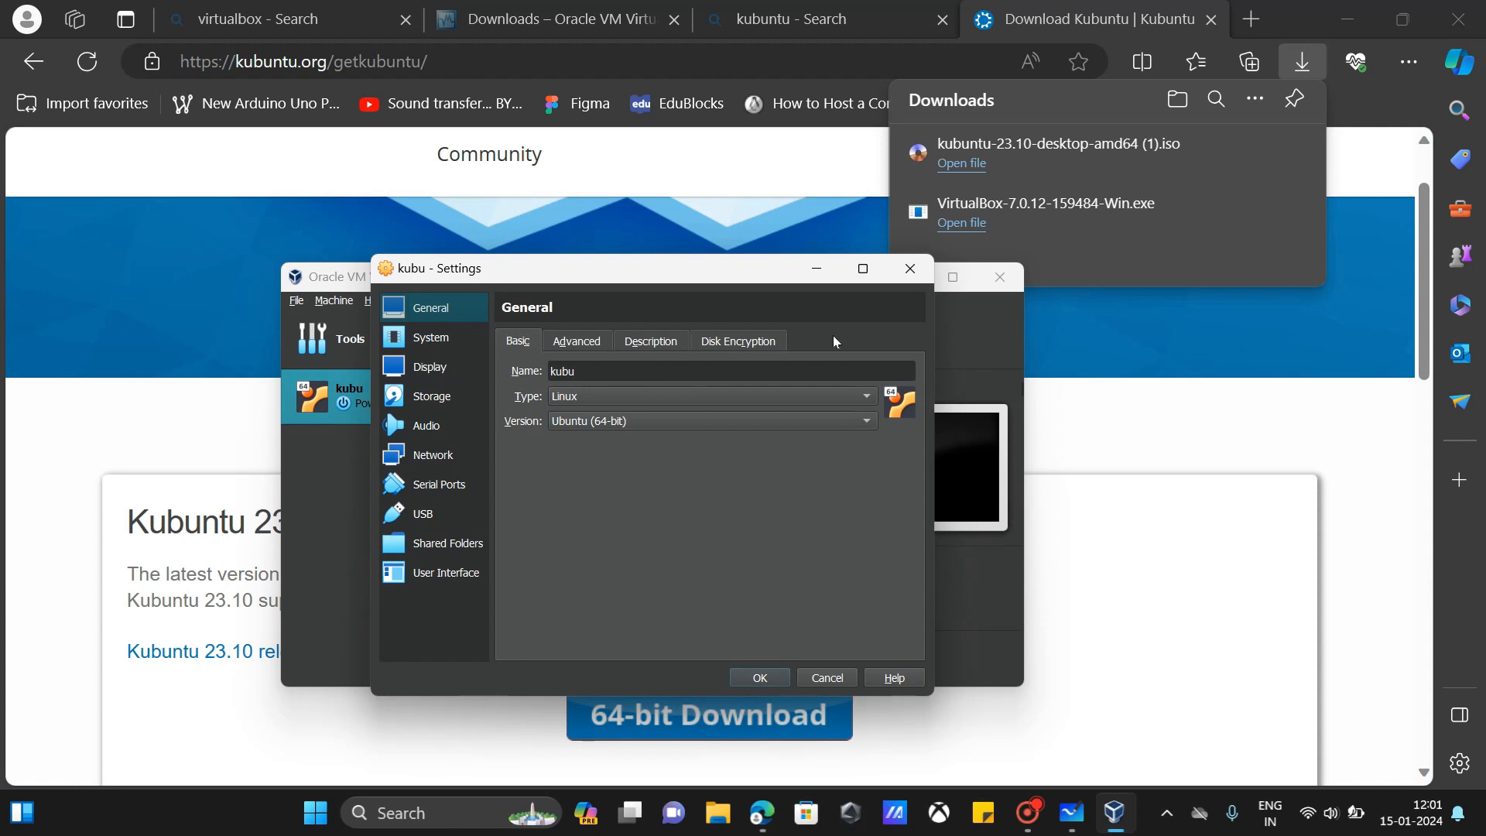
{"action": "left_click", "coordinate": [453, 340]}
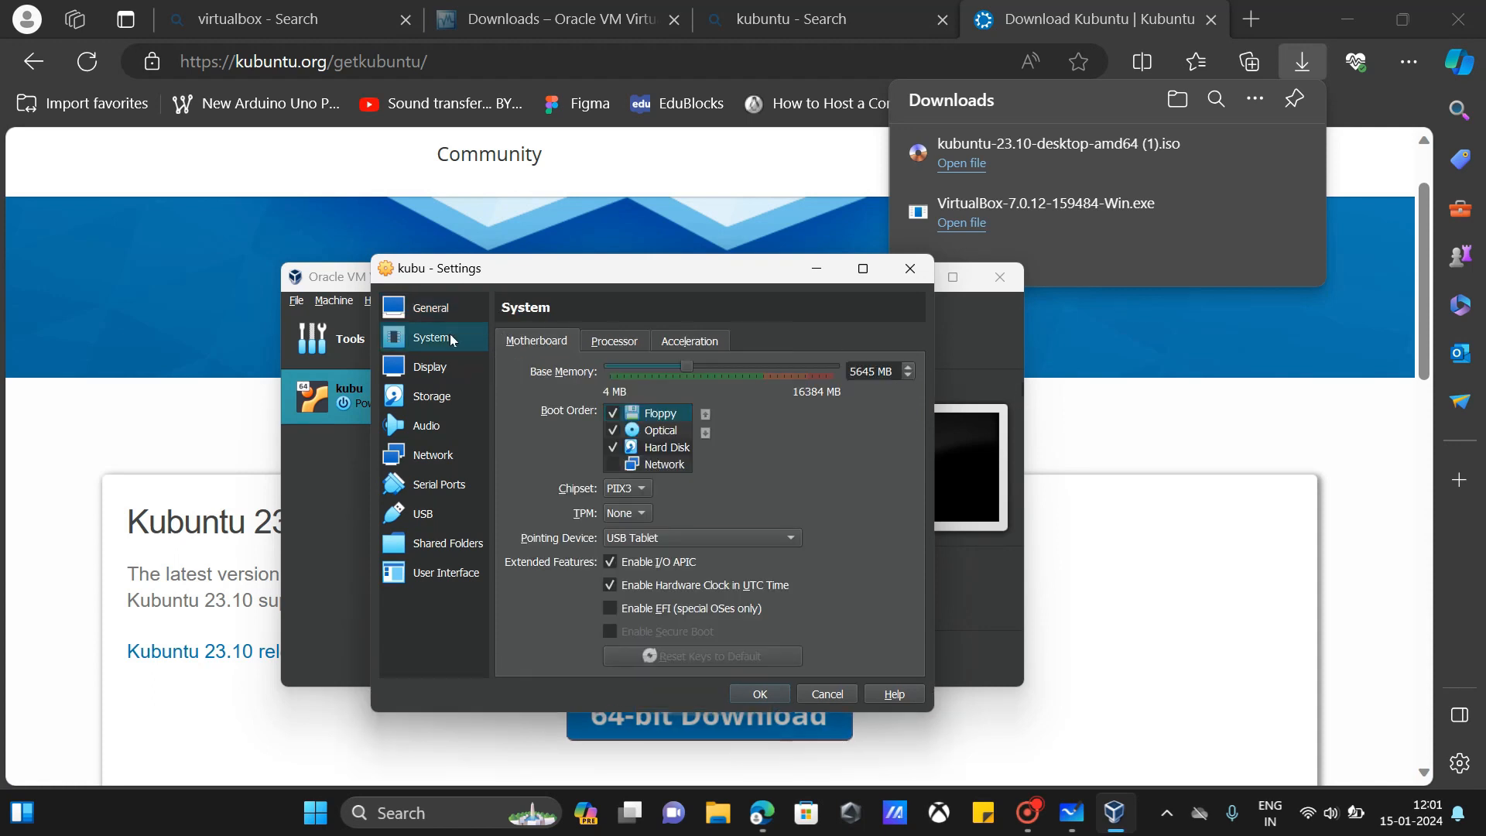
{"action": "left_click", "coordinate": [605, 343]}
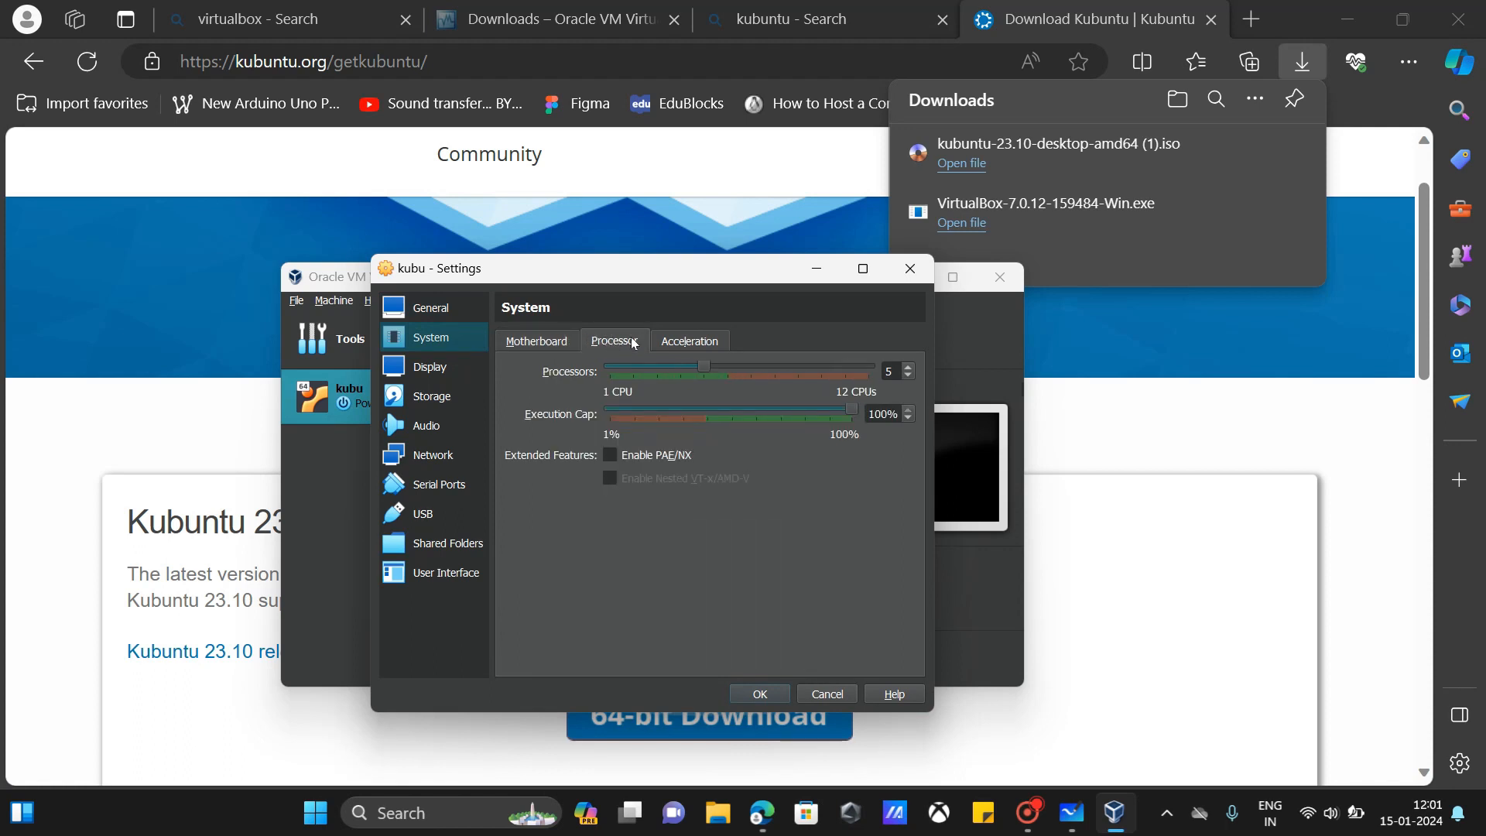
{"action": "left_click", "coordinate": [691, 343]}
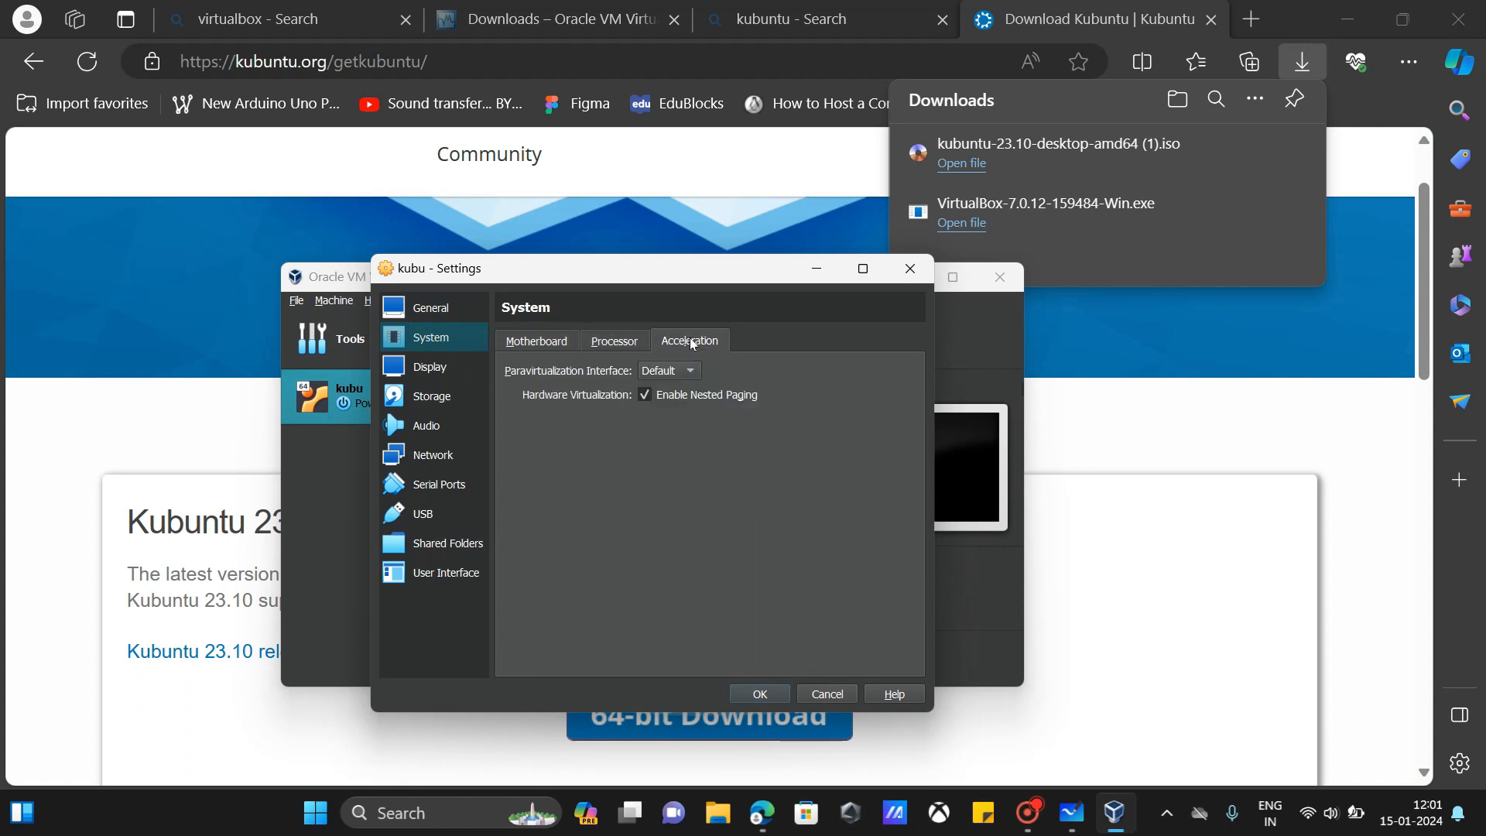
{"action": "left_click", "coordinate": [643, 344]}
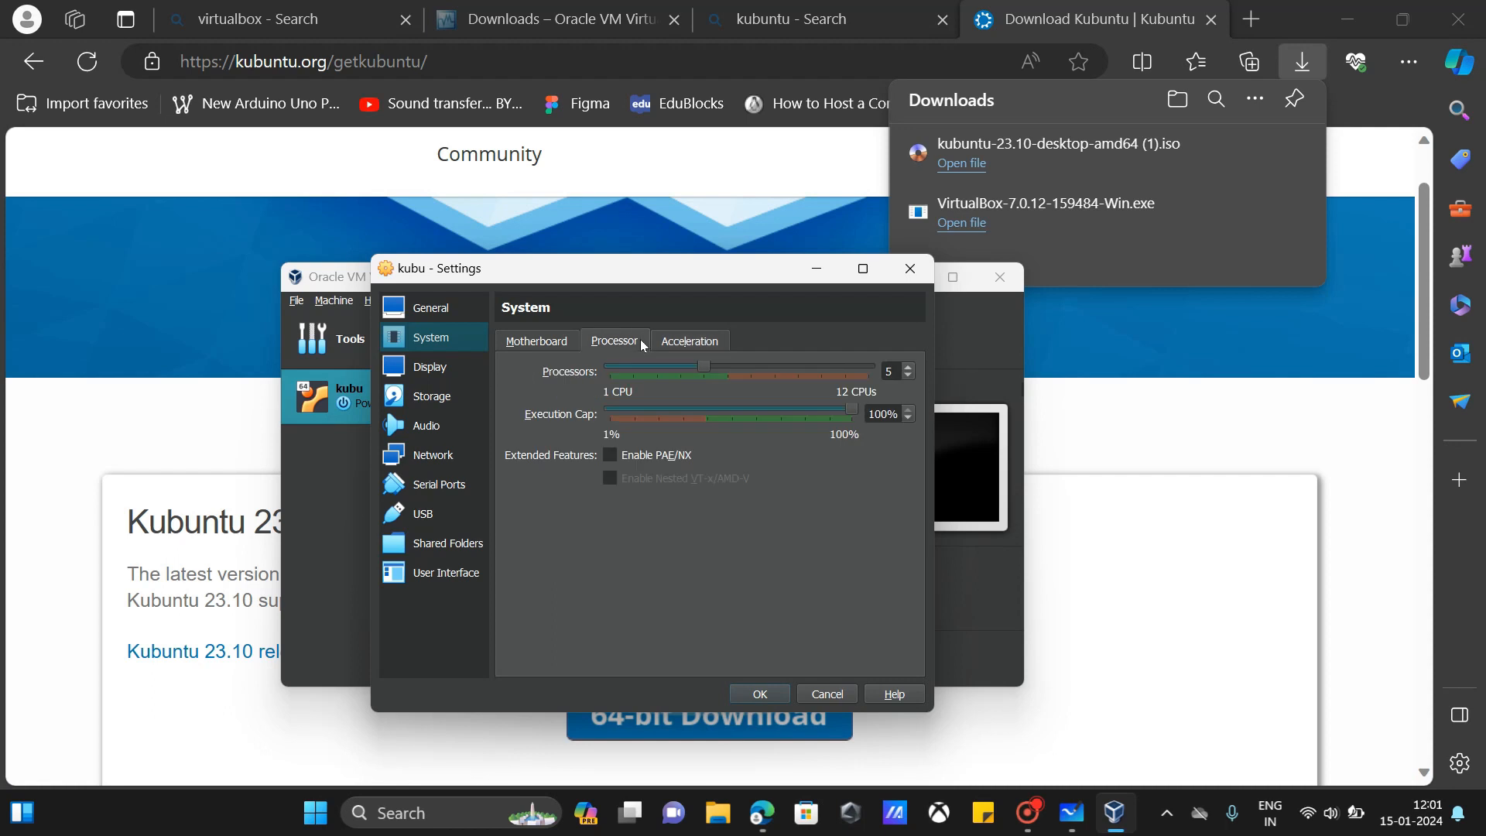
{"action": "left_click", "coordinate": [445, 379]}
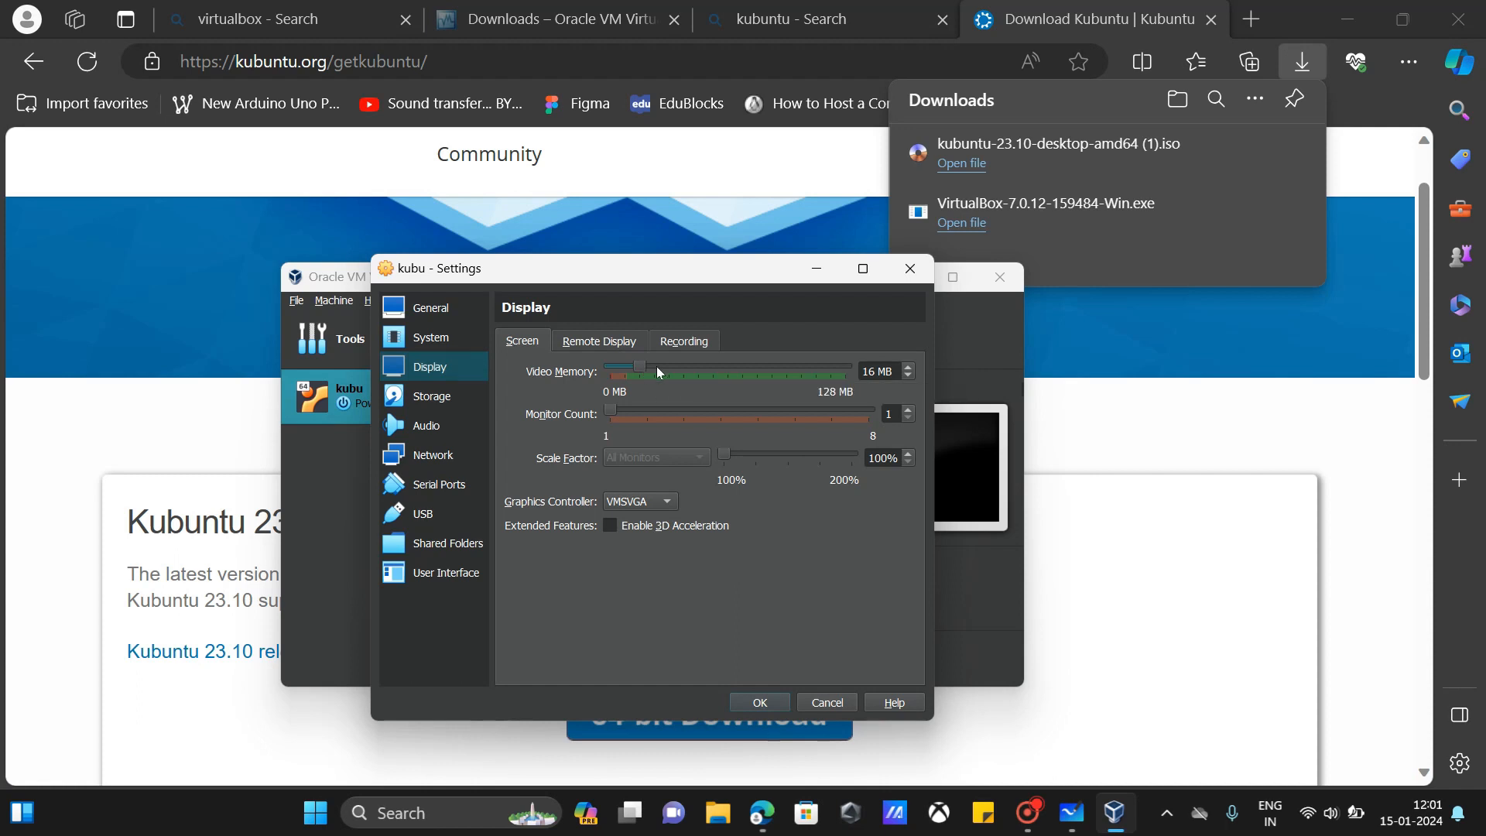
{"action": "left_click_drag", "start_coordinate": [645, 370], "coordinate": [912, 390]}
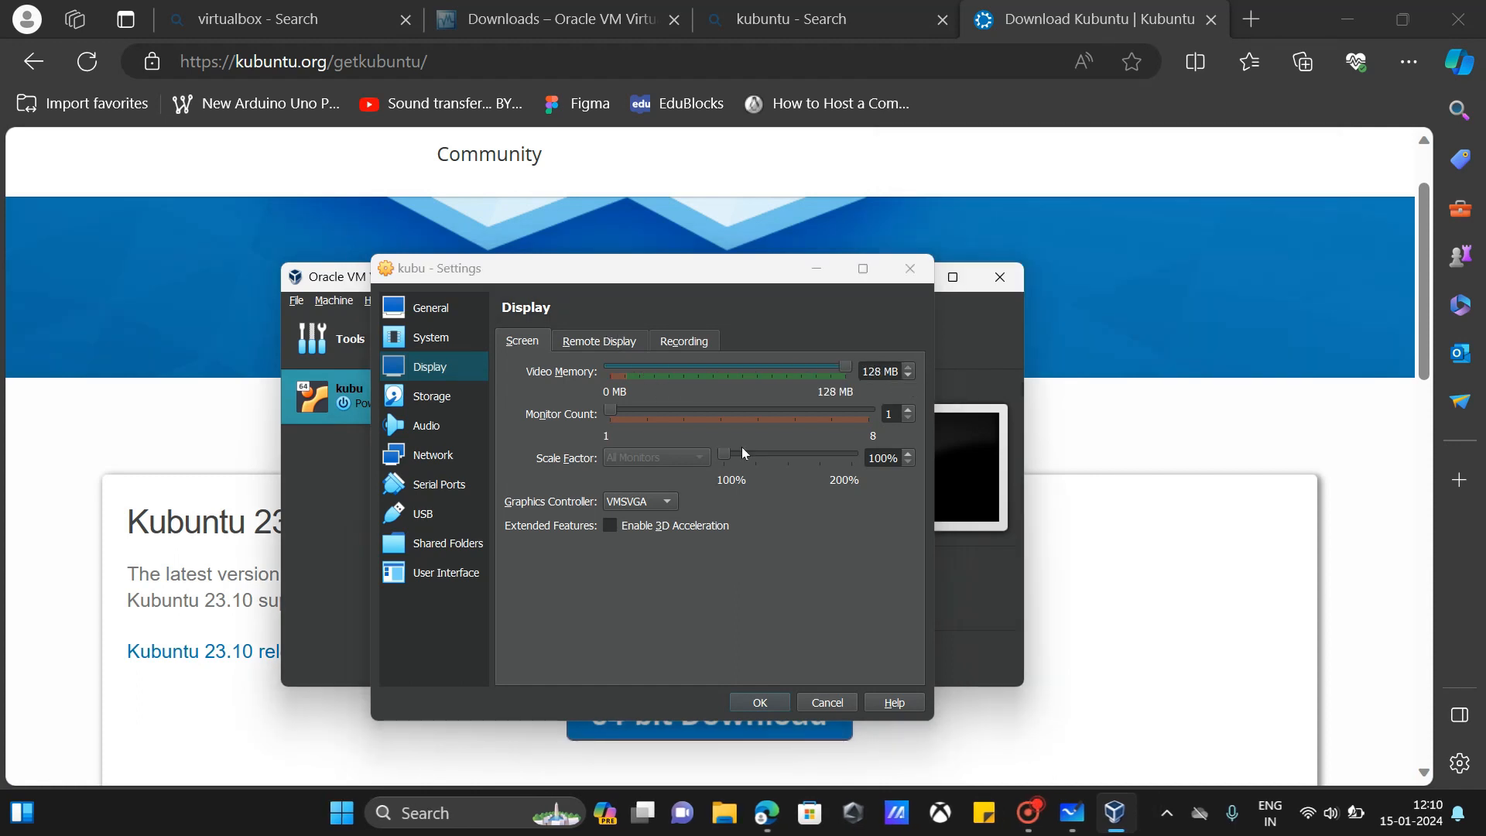
{"action": "left_click", "coordinate": [461, 401]}
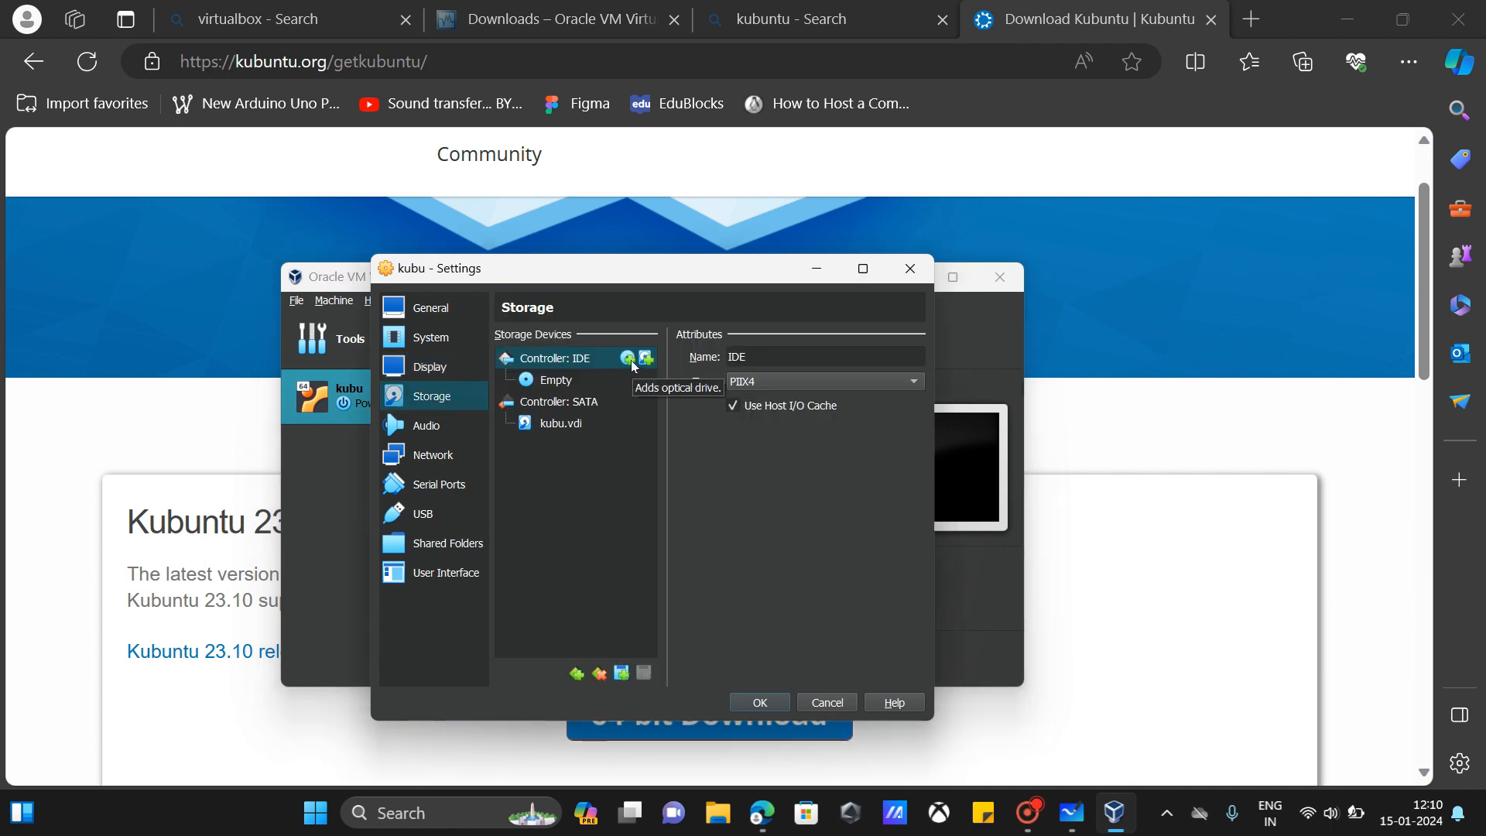
Step: Load the Kubuntu ISO into kubu's empty IDE optical drive and save the settings
{"action": "left_click", "coordinate": [569, 382]}
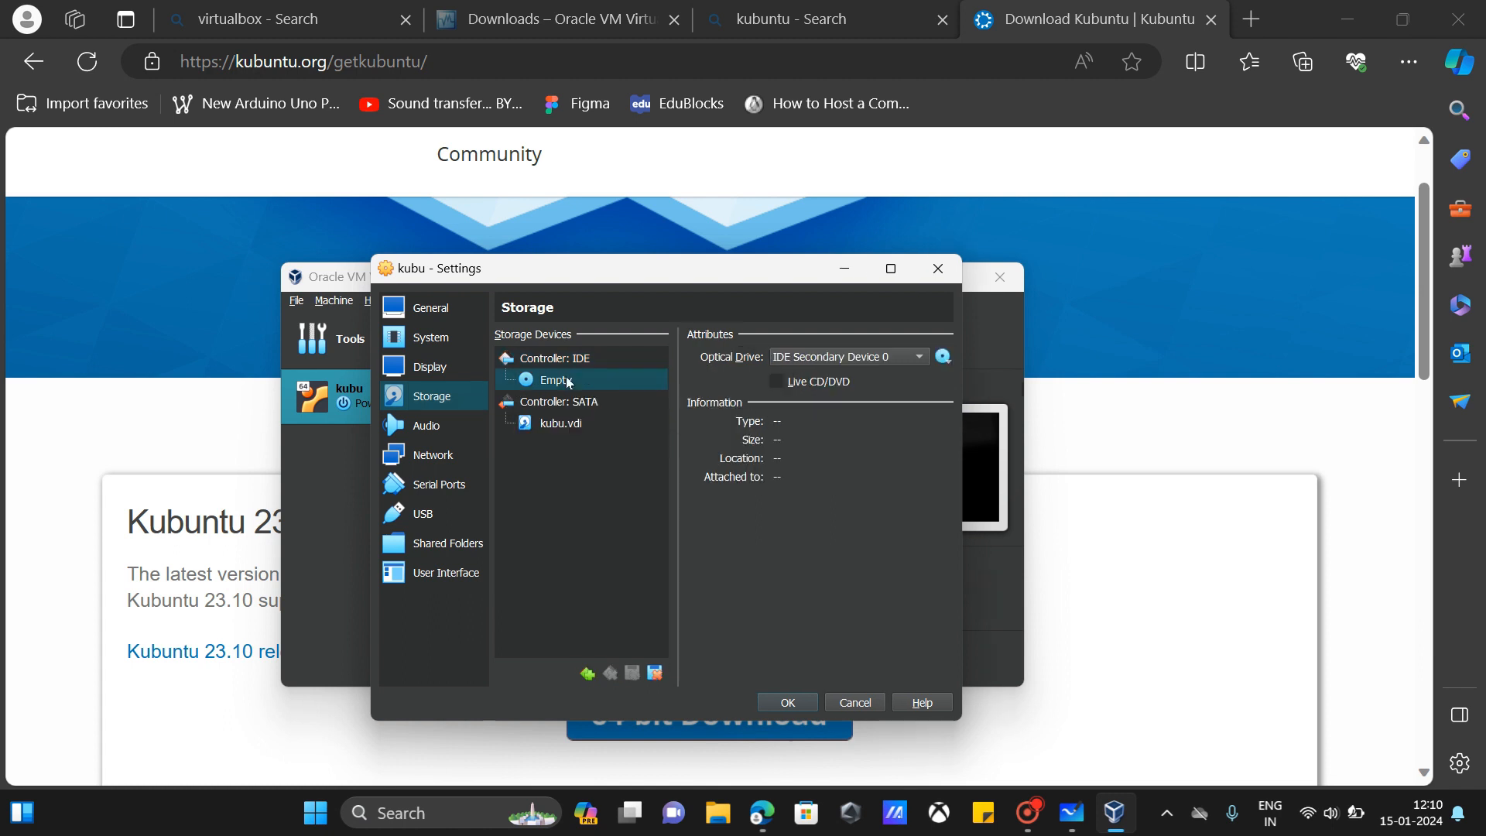
{"action": "left_click", "coordinate": [944, 357]}
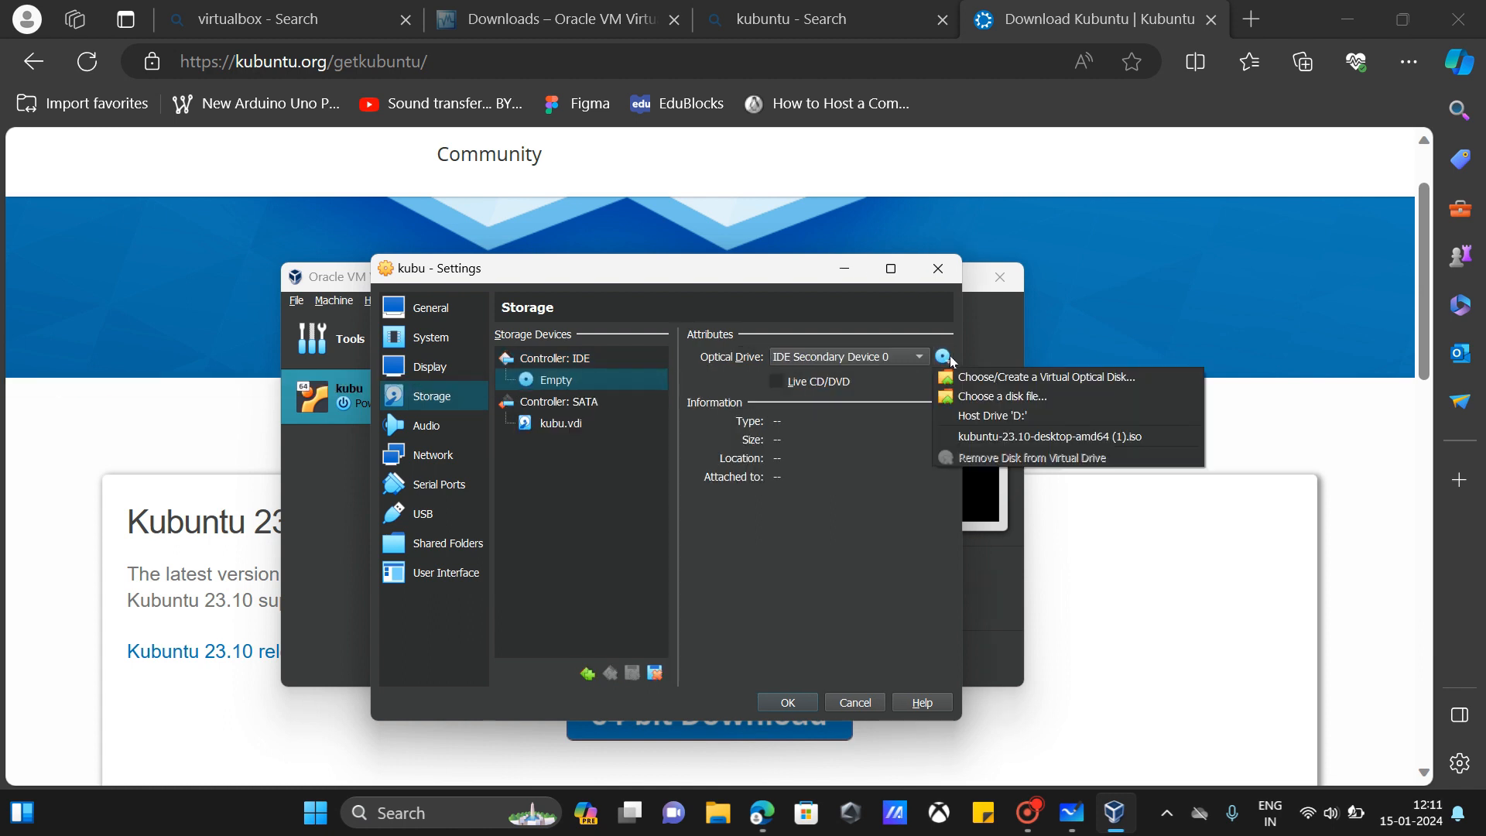
{"action": "left_click", "coordinate": [963, 396]}
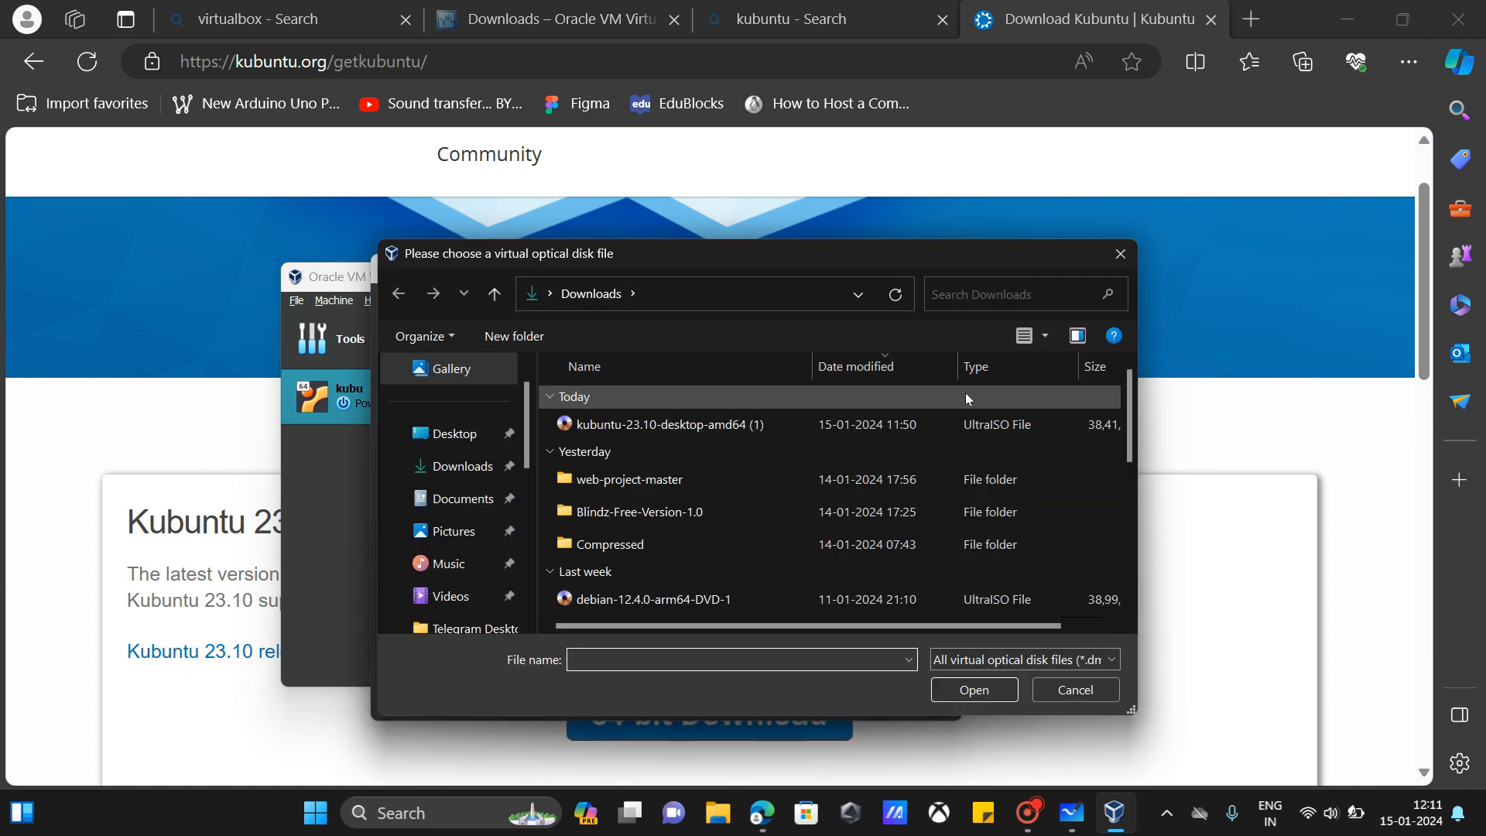
{"action": "left_click", "coordinate": [741, 425]}
{"action": "left_click", "coordinate": [987, 690]}
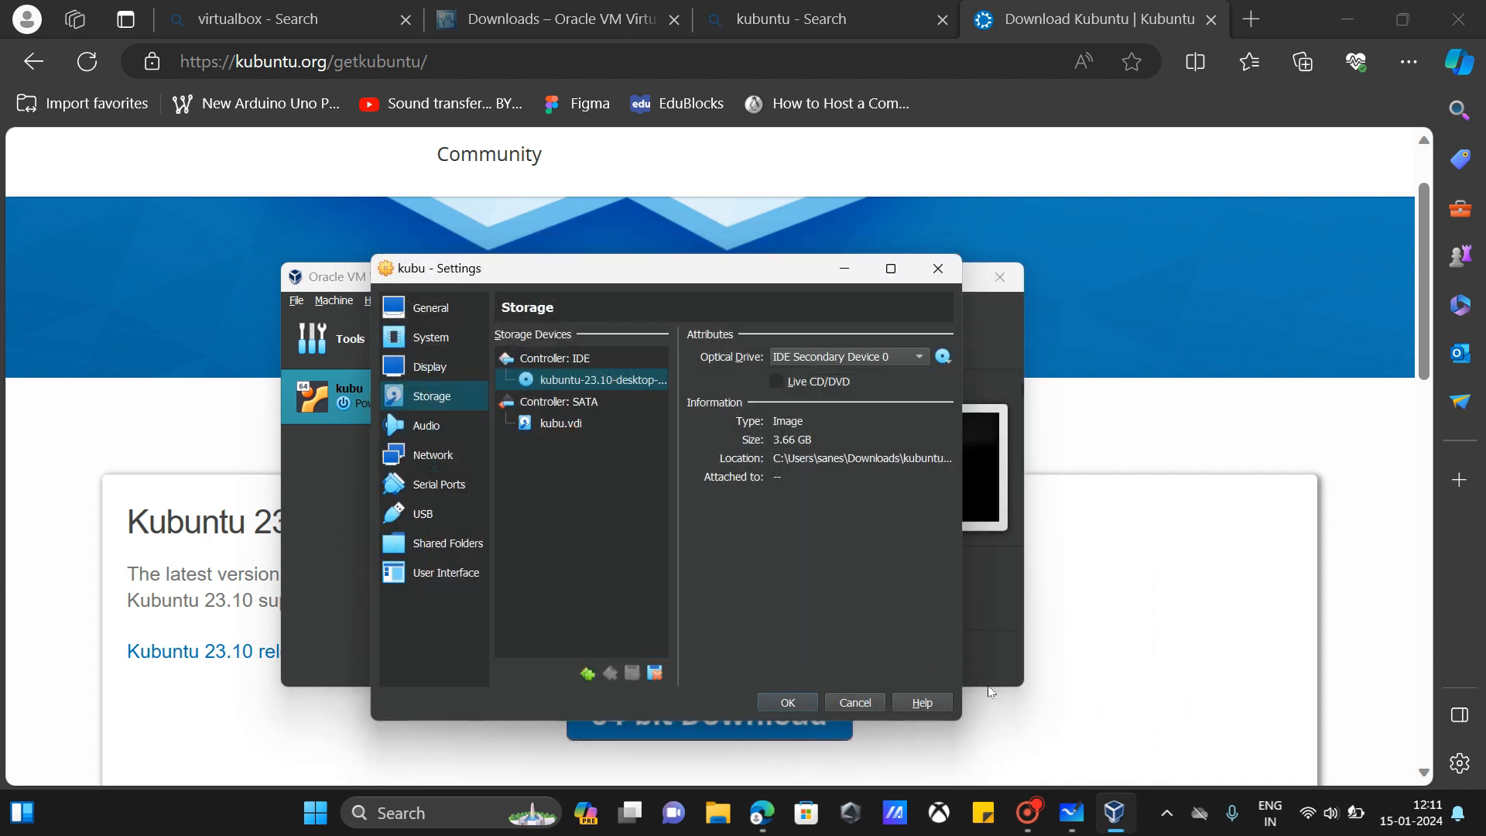
{"action": "left_click", "coordinate": [809, 704]}
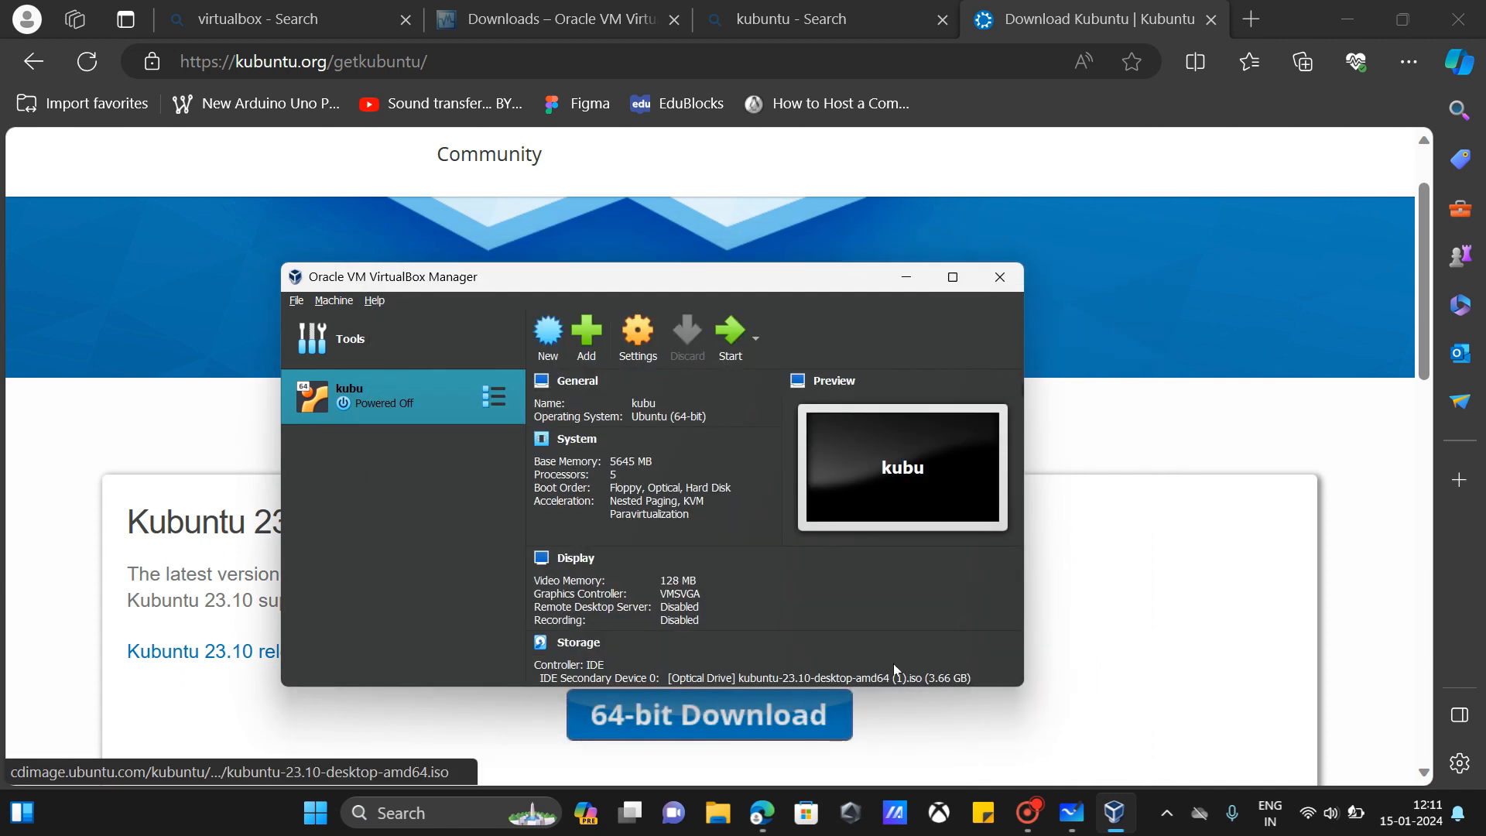
Step: Reopen kubu's settings, check the USB page, and close with OK
{"action": "left_click", "coordinate": [649, 336]}
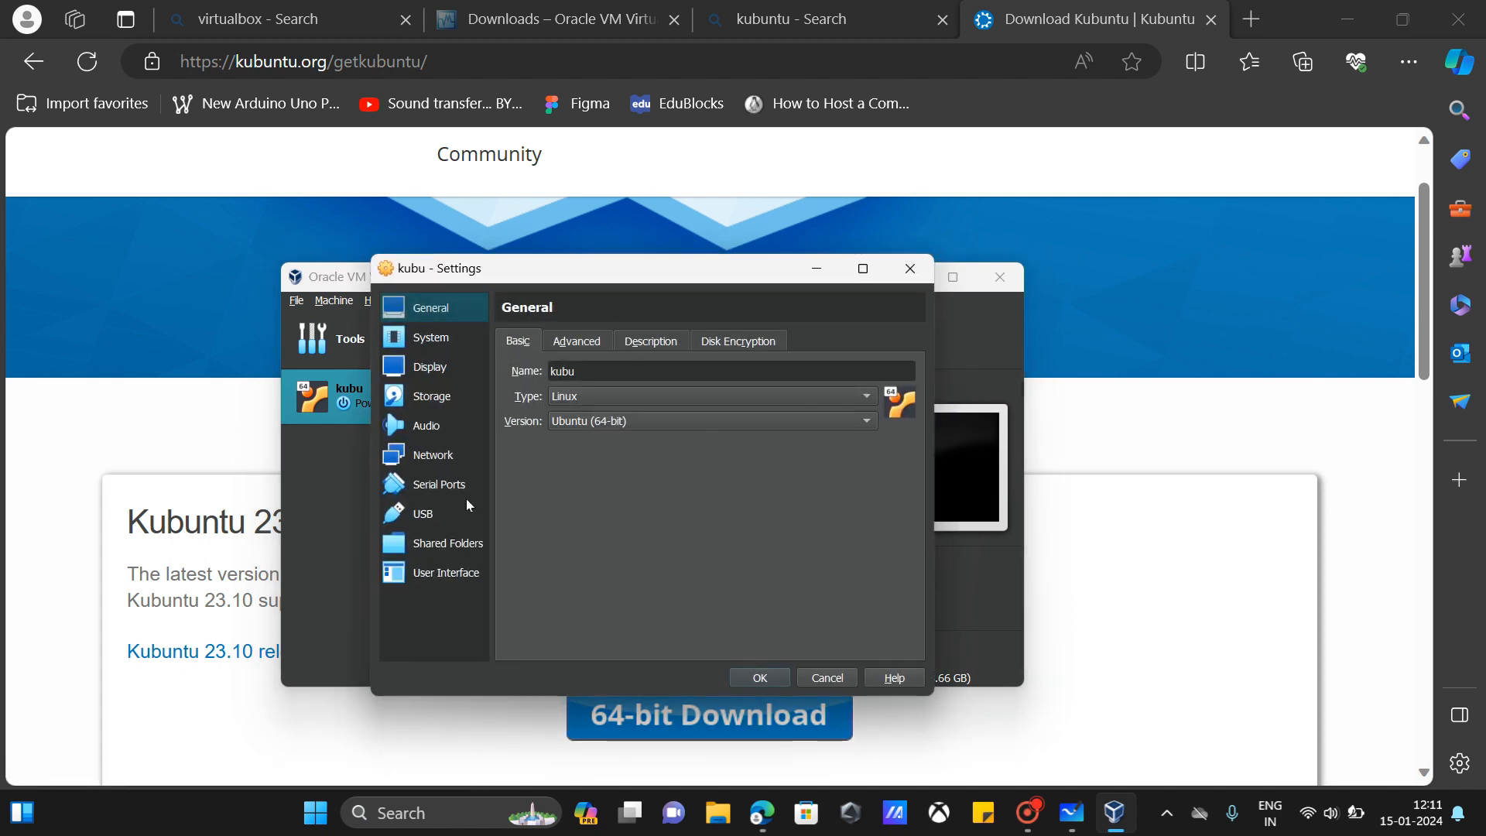
{"action": "left_click", "coordinate": [445, 514]}
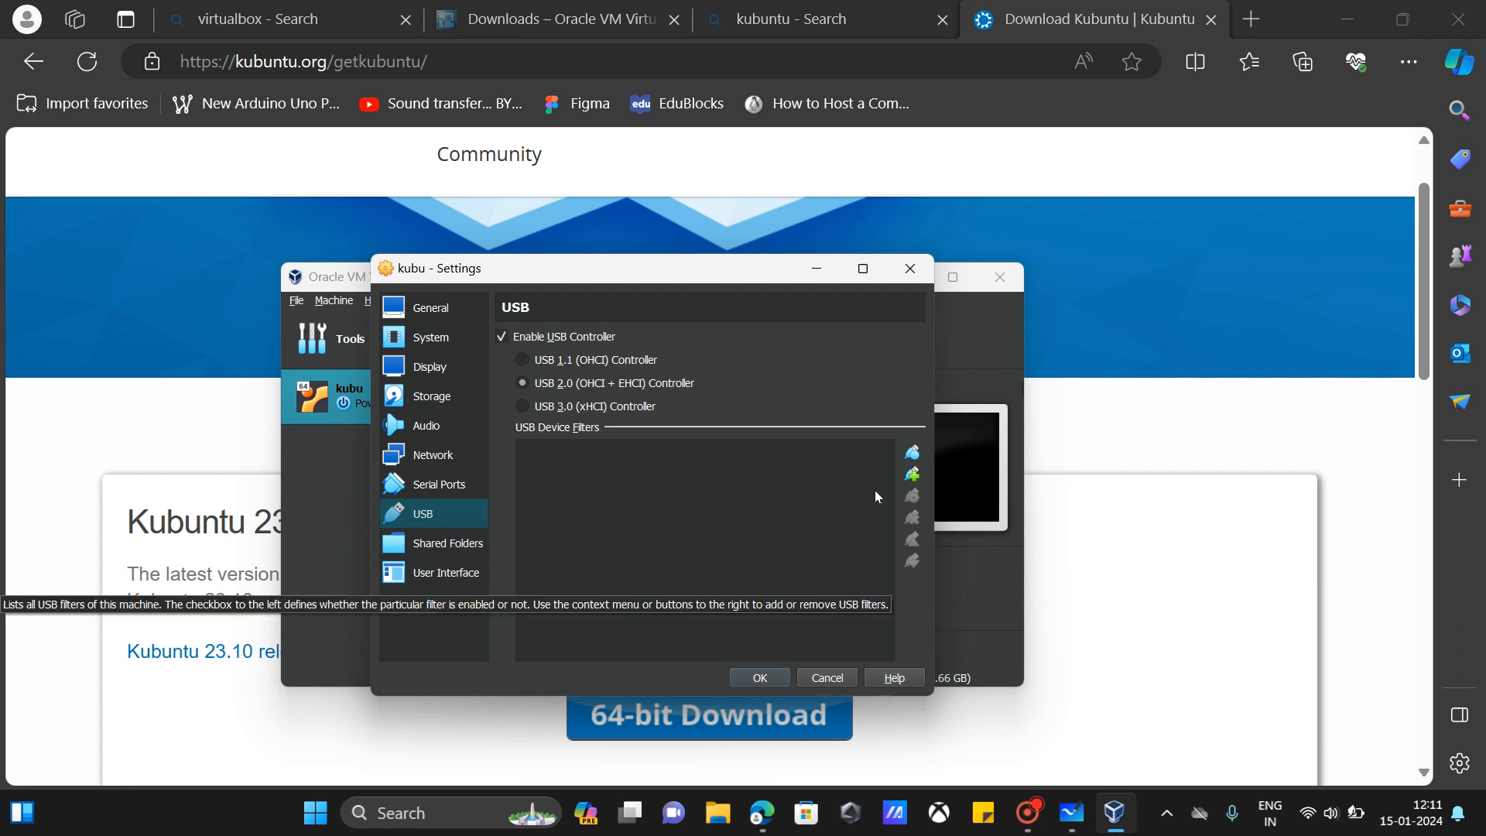
{"action": "left_click", "coordinate": [753, 679]}
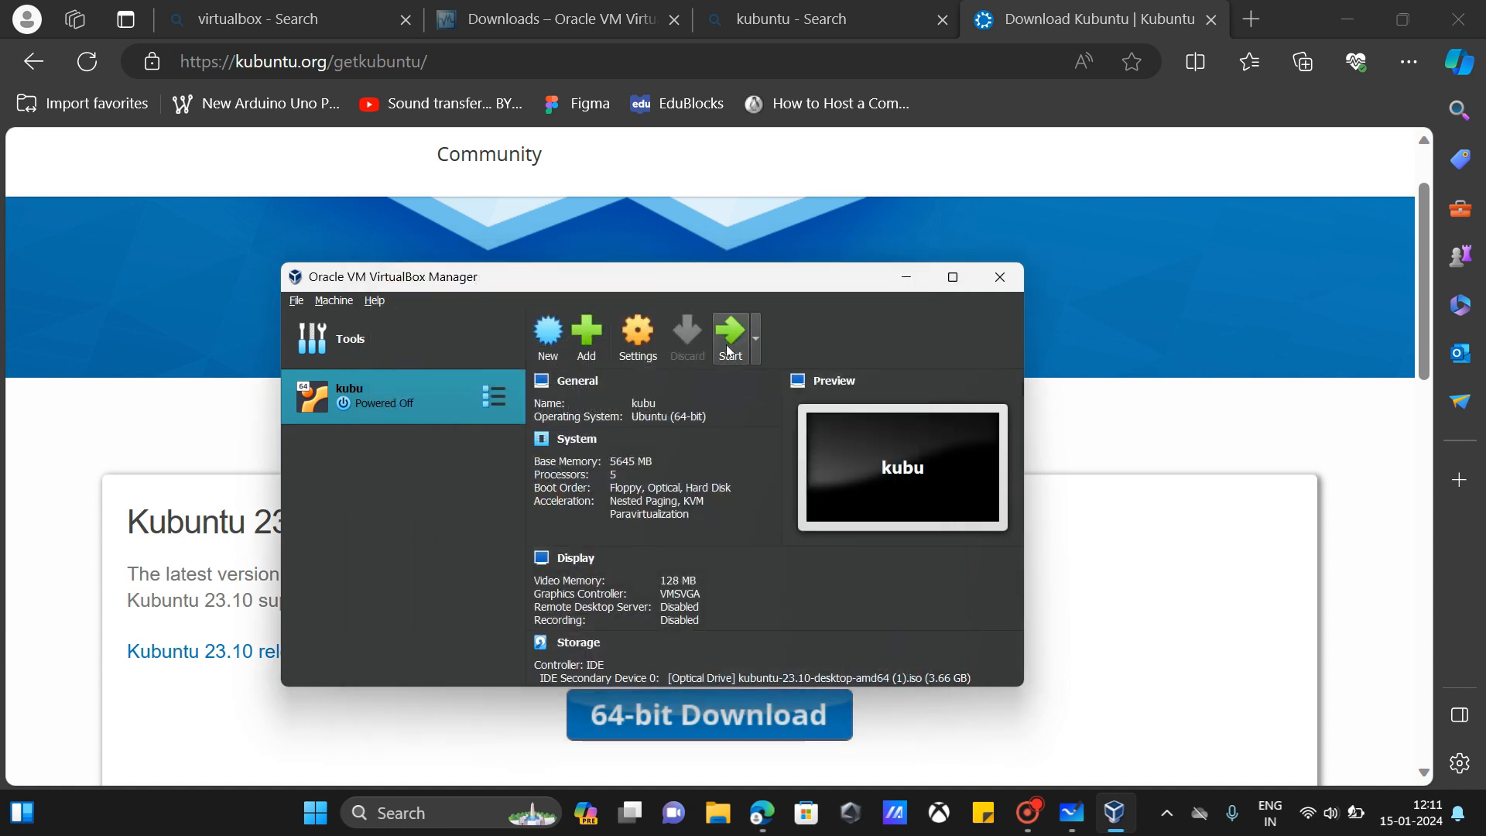
Step: Start kubu, boot the 'Try or Install Kubuntu' entry, and maximize the VM window
{"action": "left_click", "coordinate": [729, 350]}
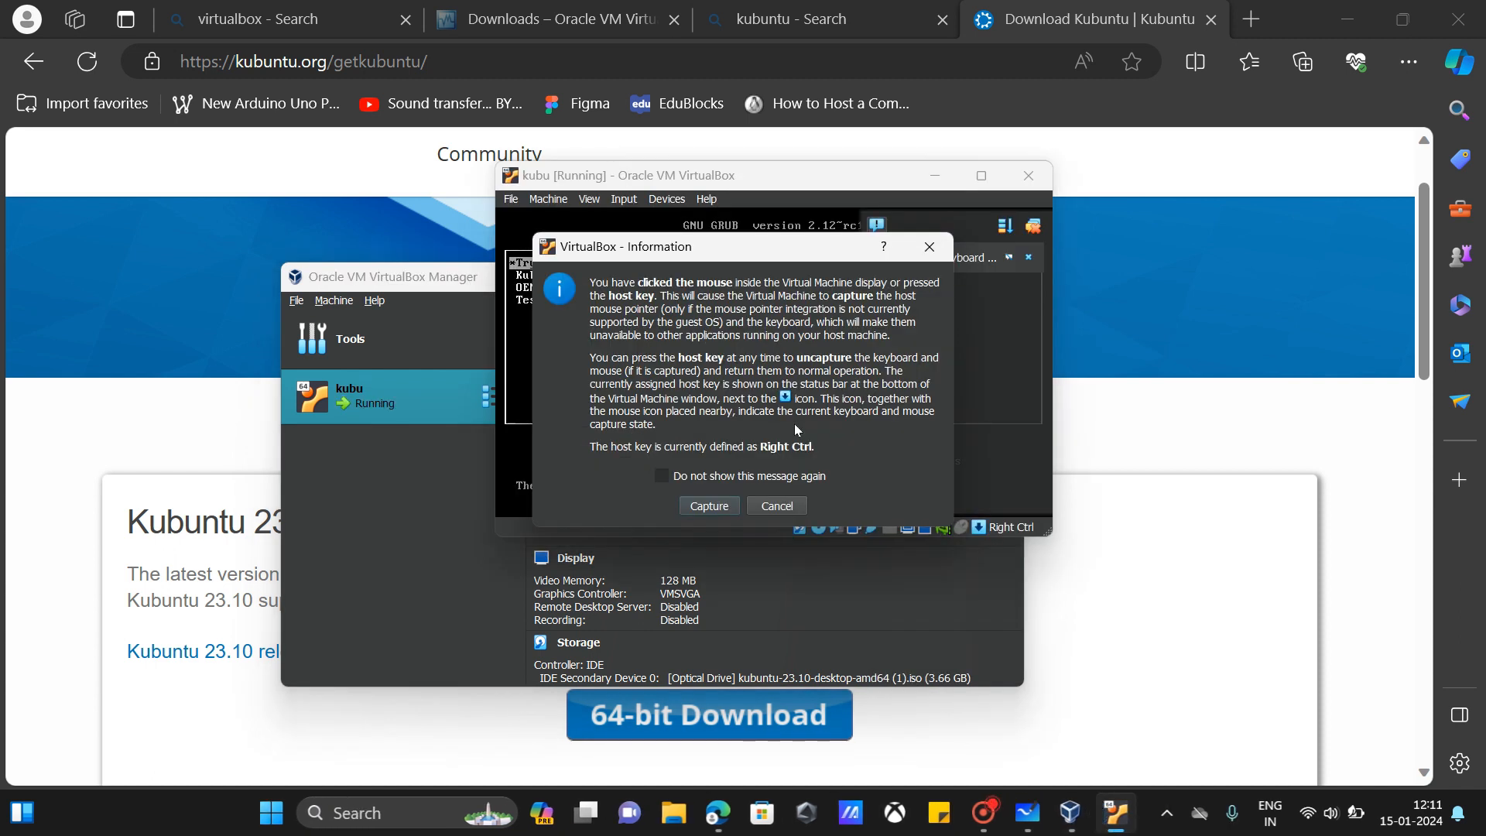
{"action": "left_click", "coordinate": [709, 505]}
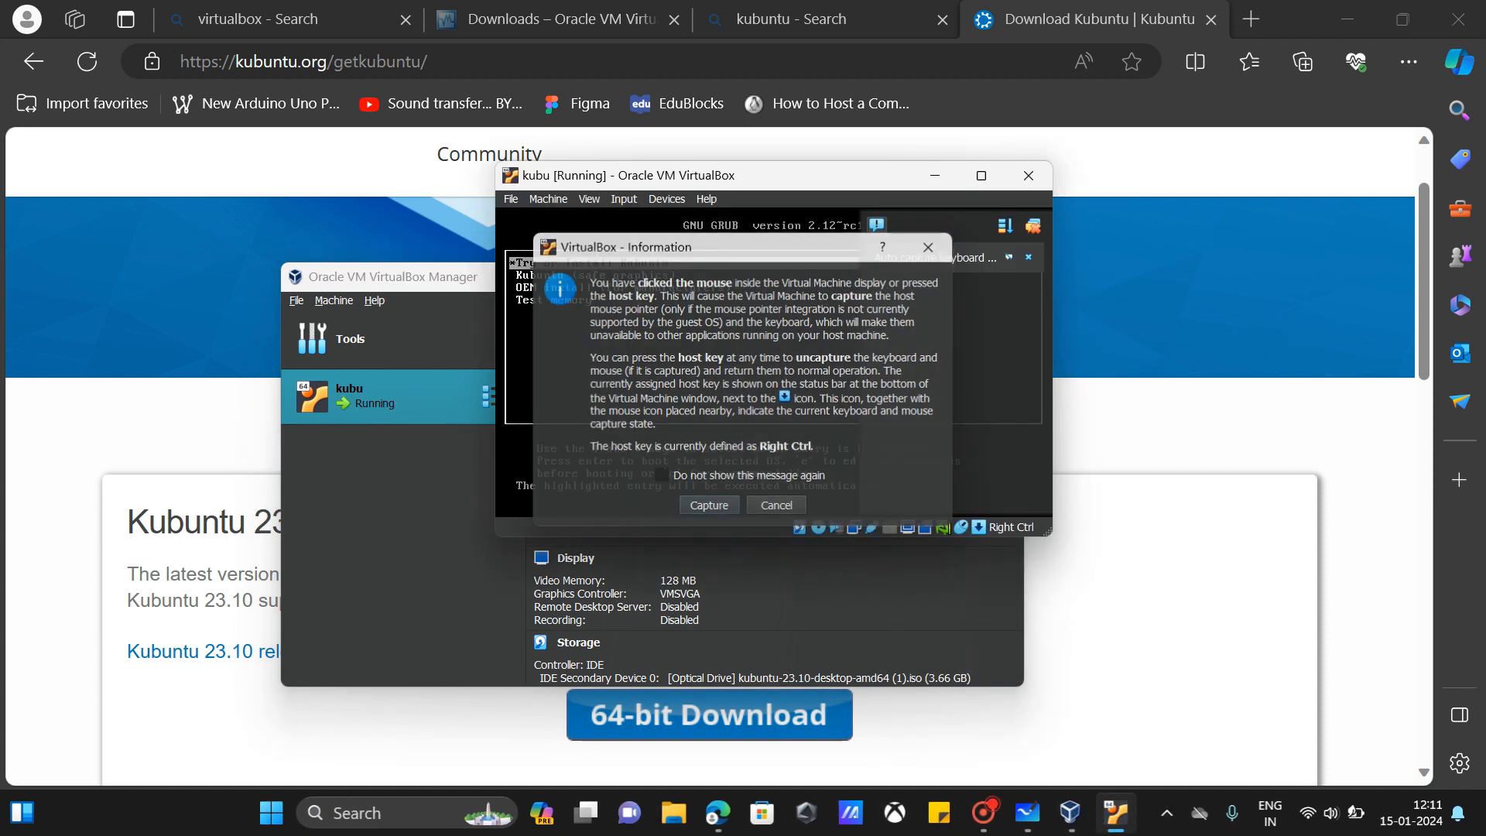
{"action": "left_click", "coordinate": [1030, 260]}
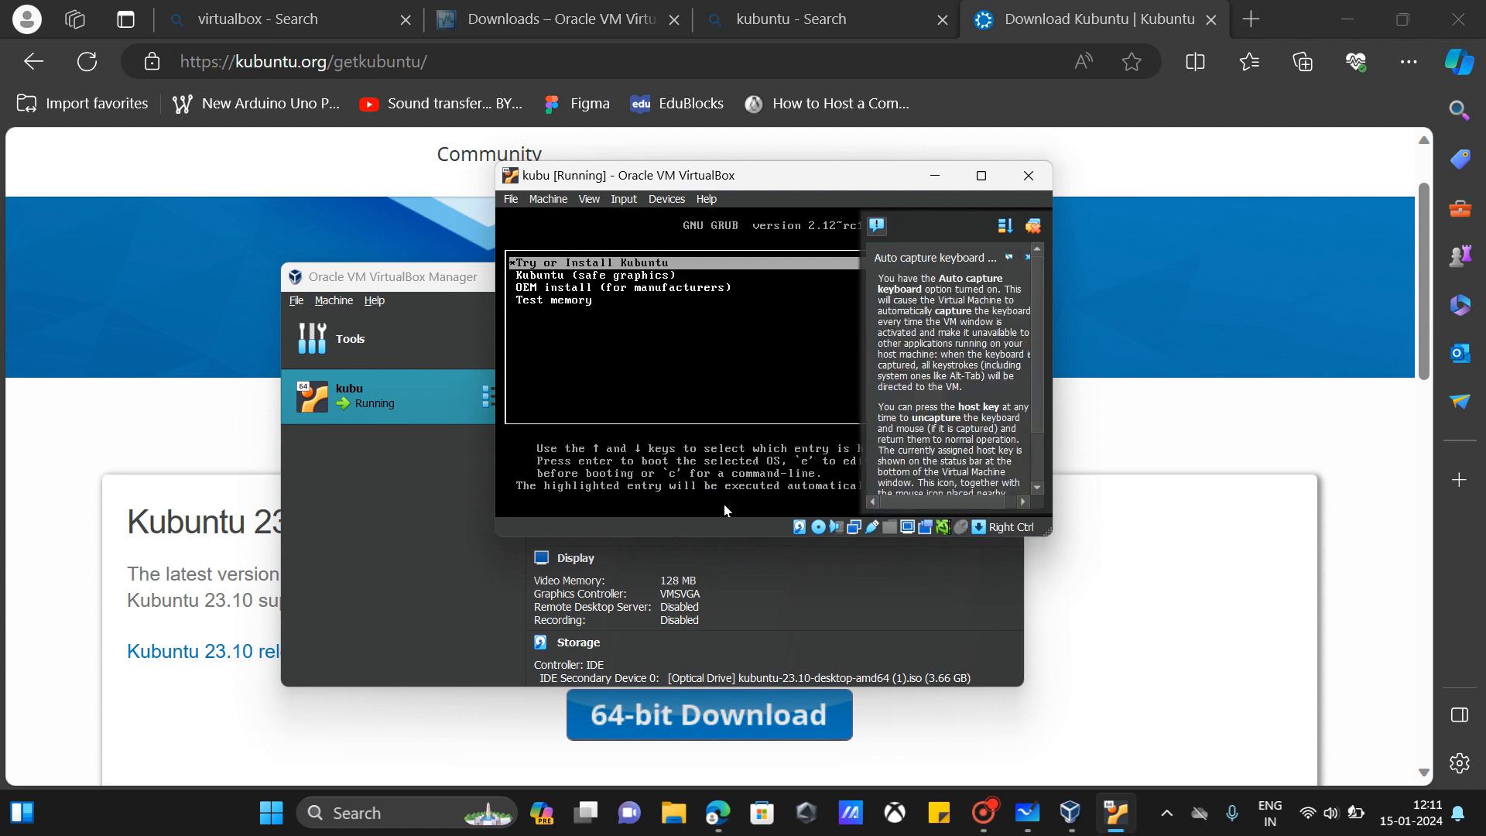
{"action": "left_click", "coordinate": [1028, 258]}
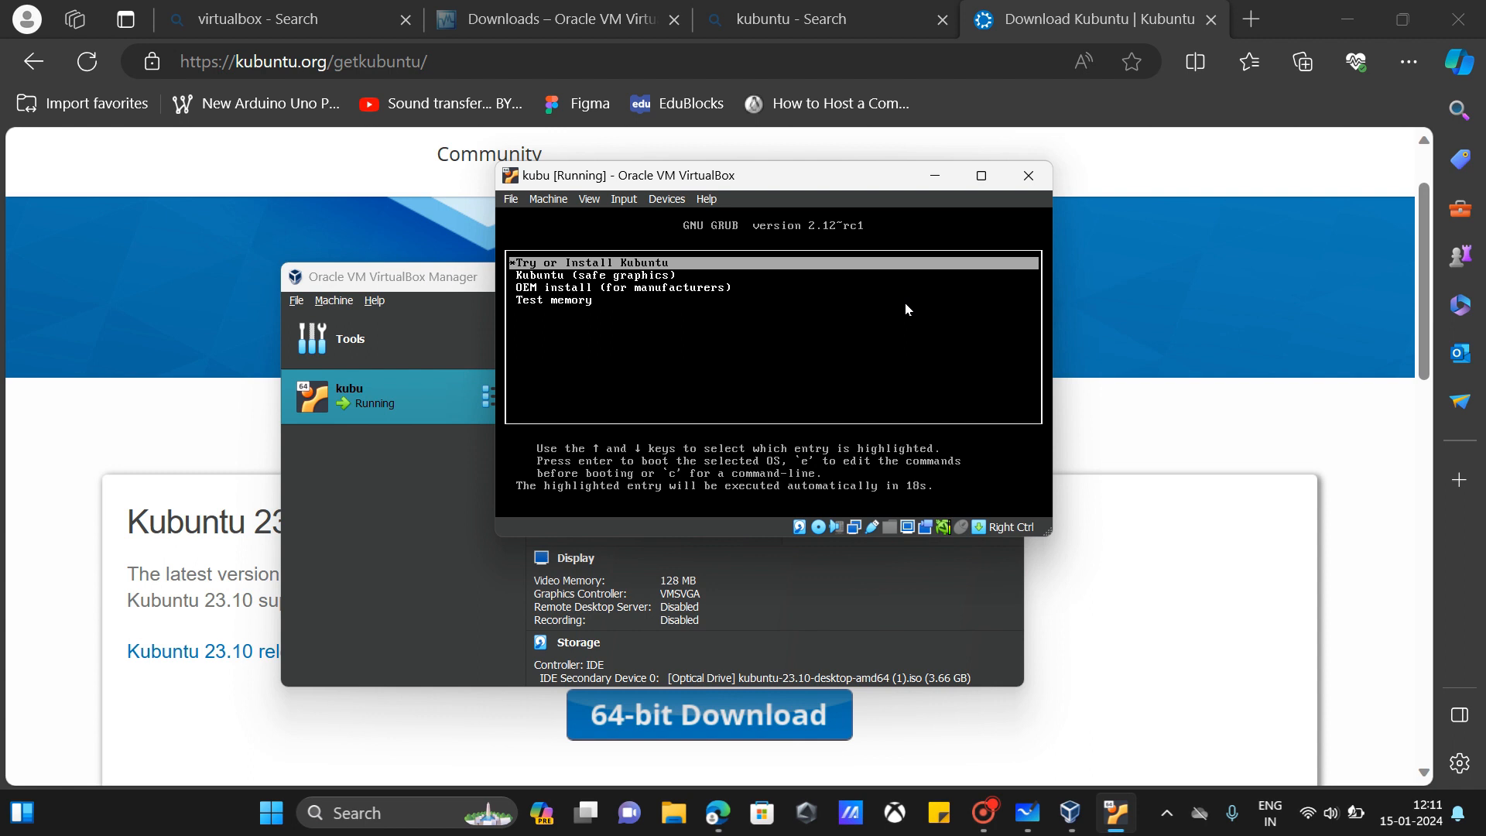
{"action": "key", "text": "Return"}
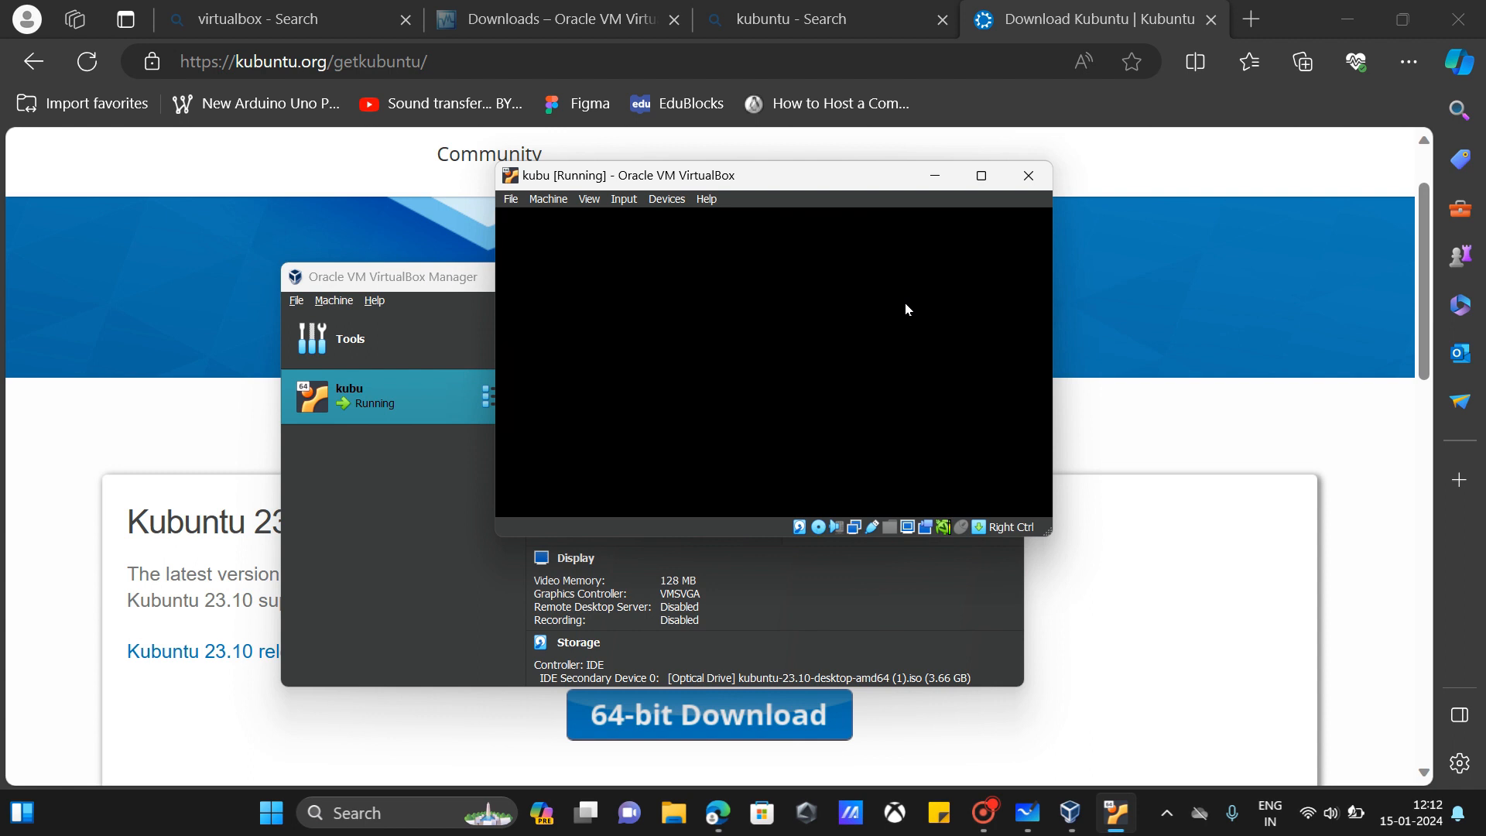
{"action": "left_click_drag", "start_coordinate": [817, 179], "coordinate": [710, 3]}
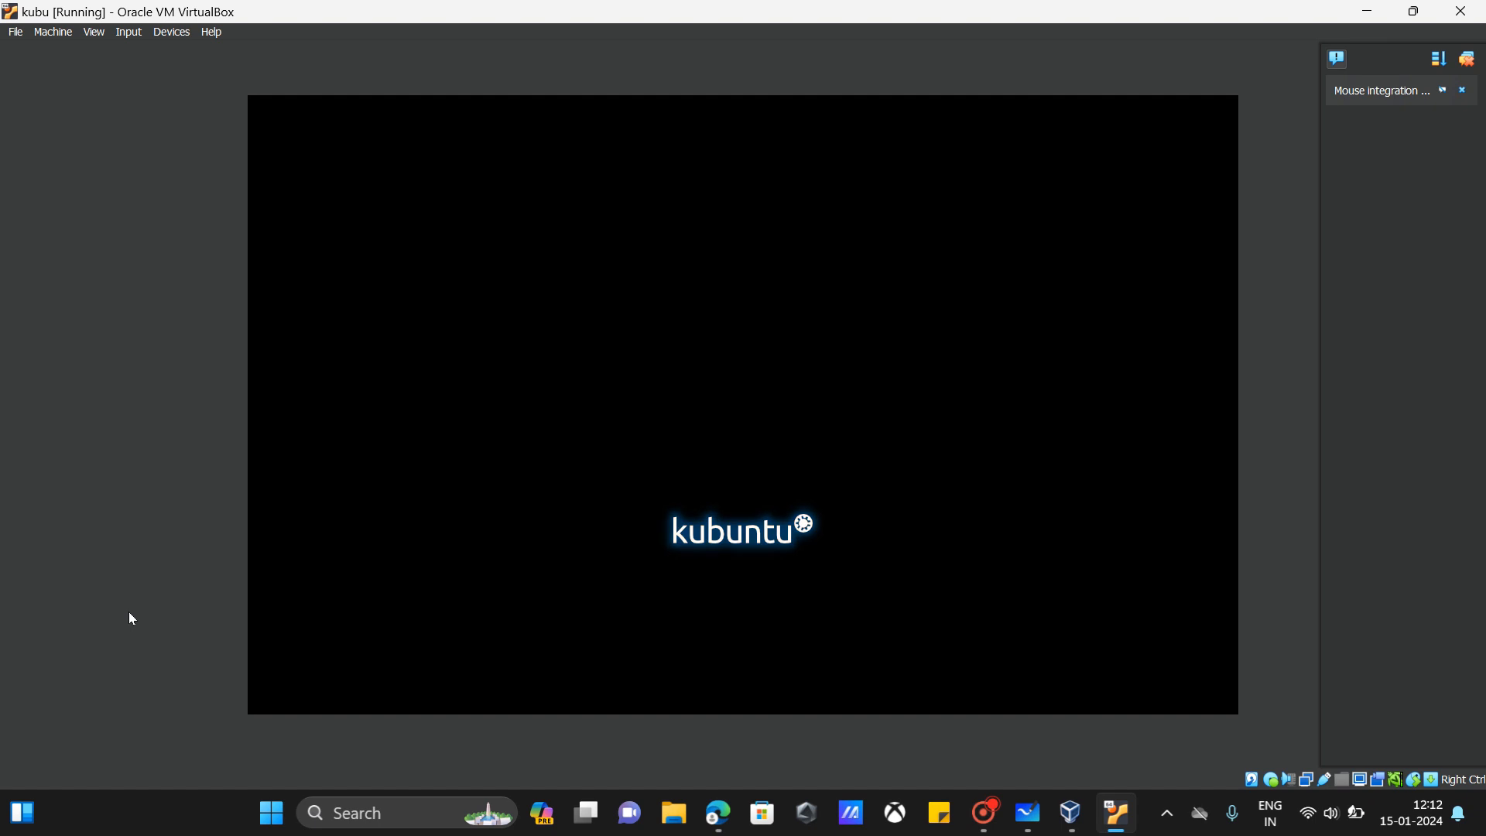
Step: Dismiss the mouse integration notice and let the VM capture the mouse at Kubuntu's Welcome screen
{"action": "left_click", "coordinate": [1462, 90]}
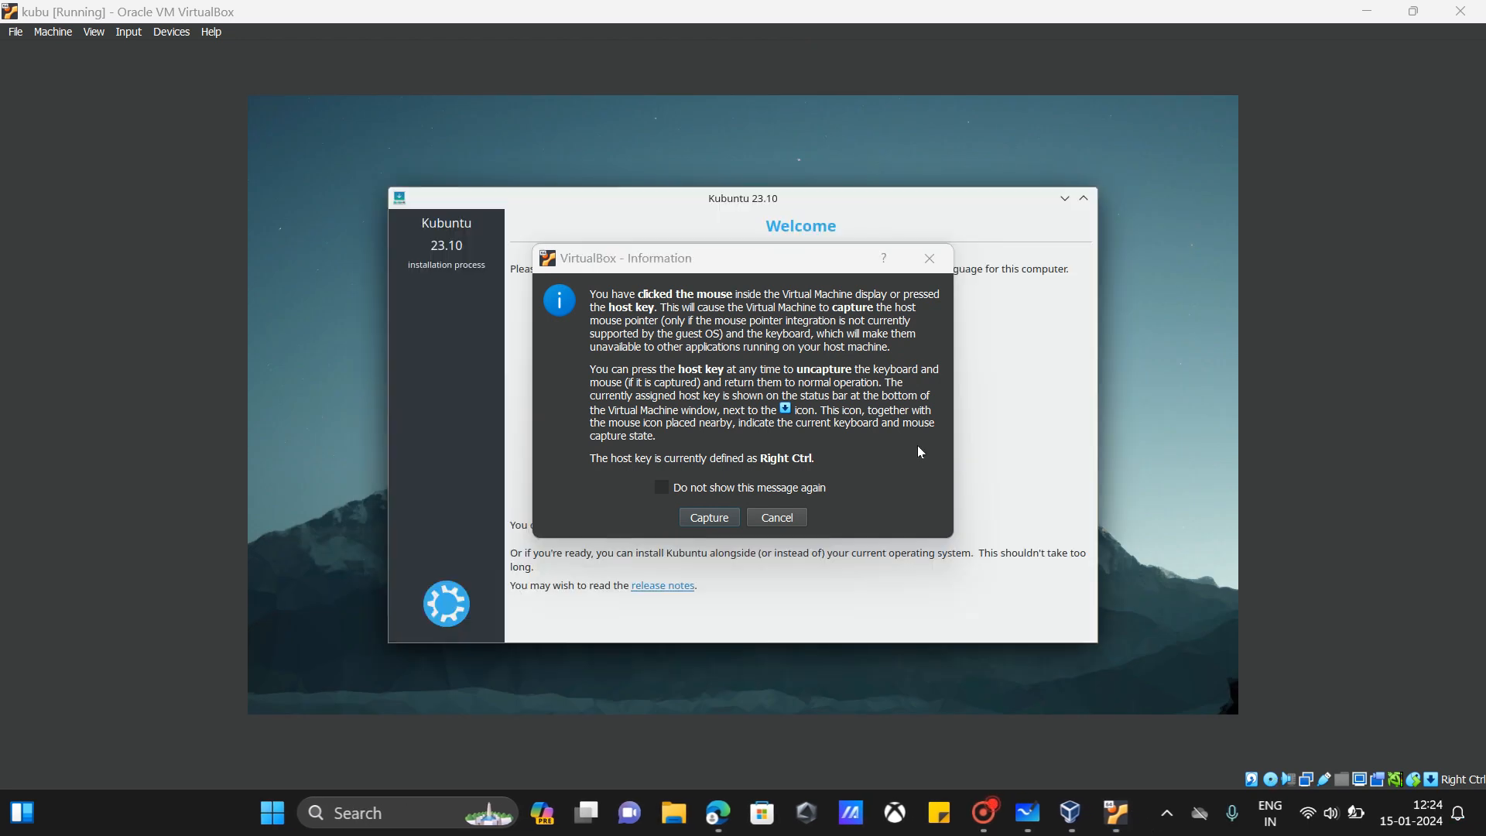
{"action": "left_click", "coordinate": [708, 517]}
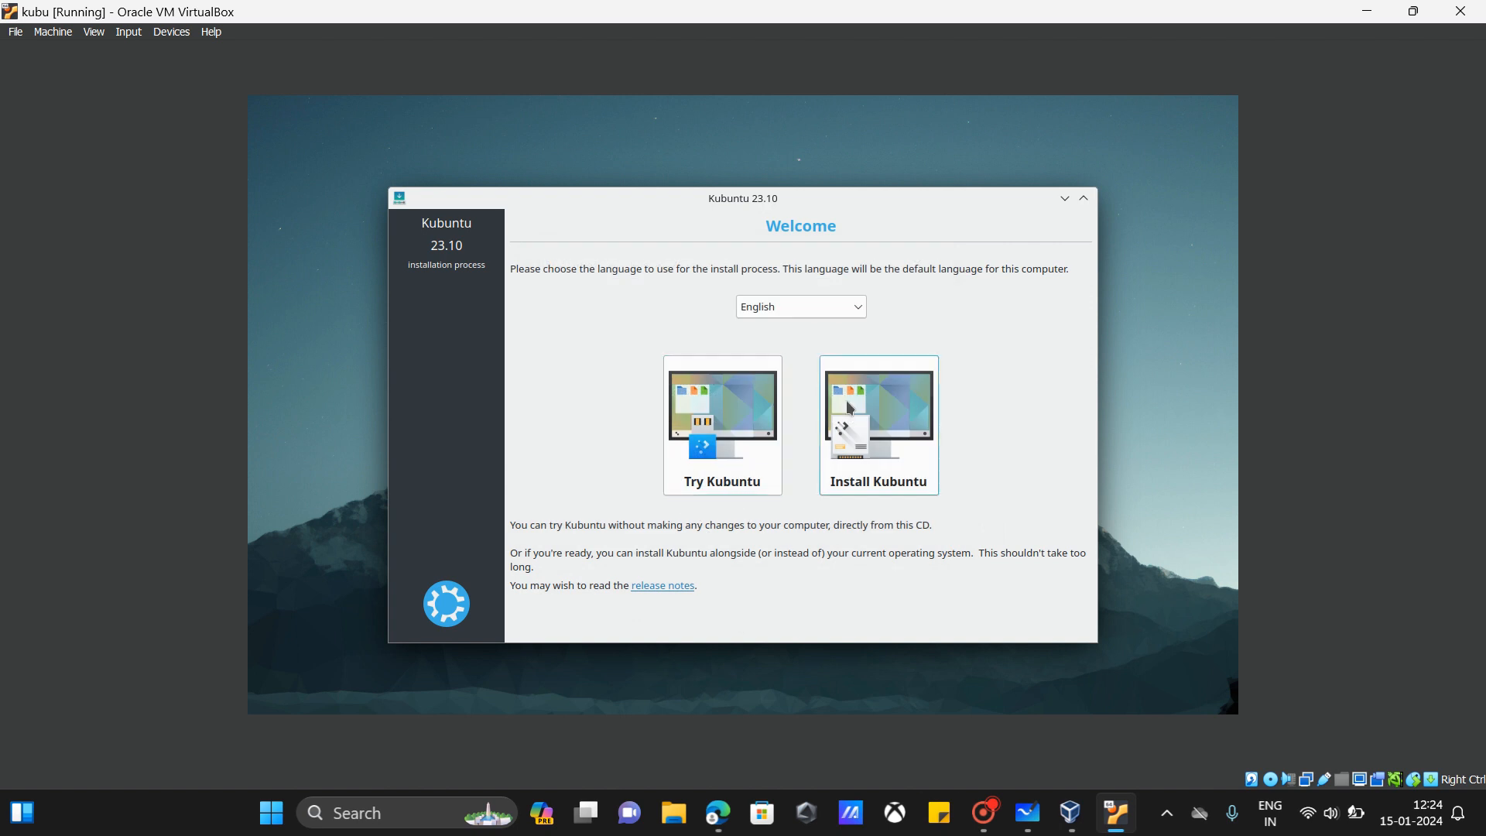
Step: Choose Install Kubuntu, accept the keyboard layout, and leave third-party software unchecked
{"action": "left_click", "coordinate": [884, 451]}
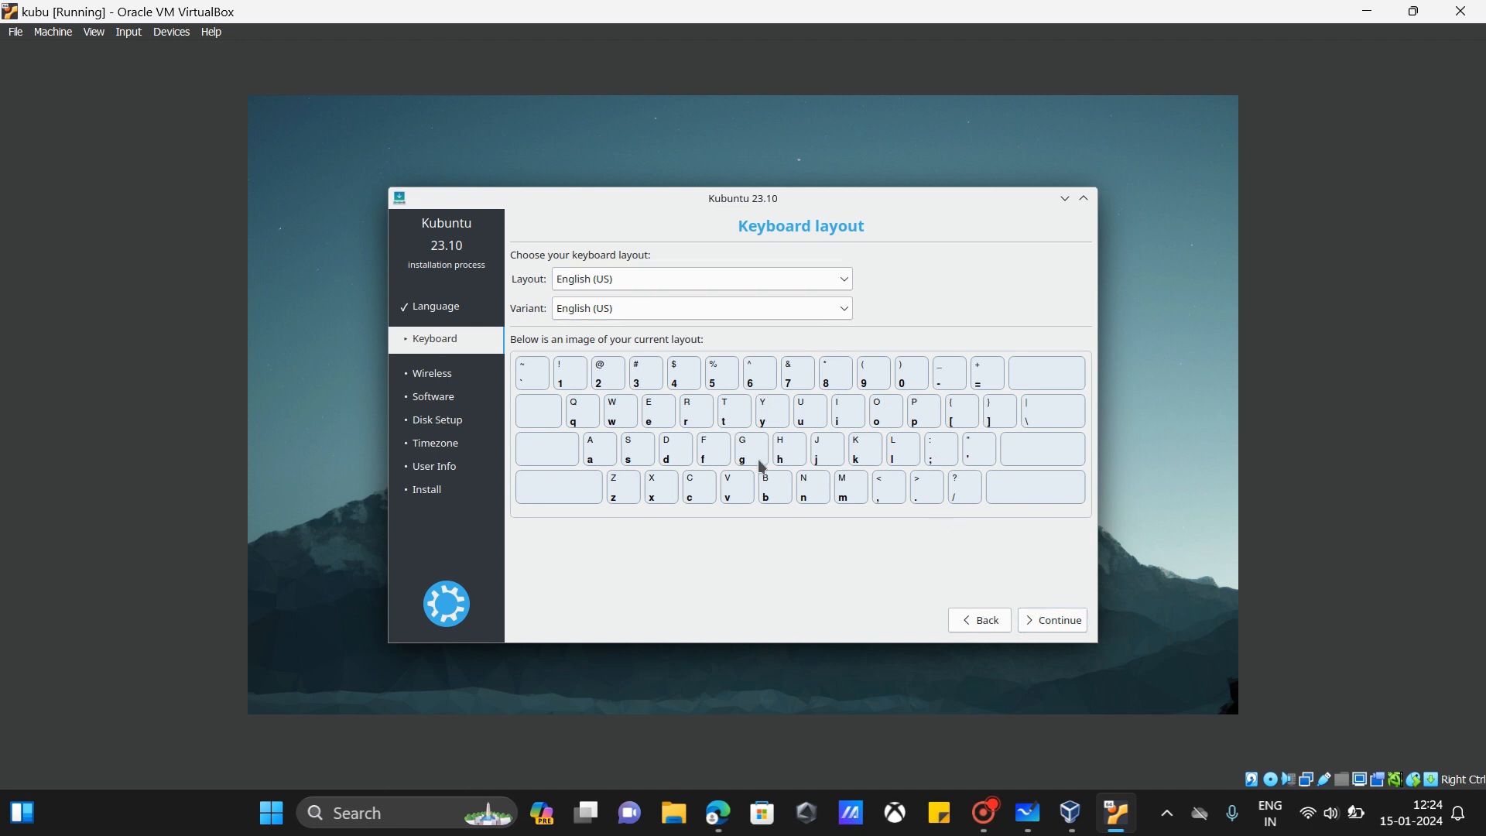
{"action": "left_click", "coordinate": [1035, 628]}
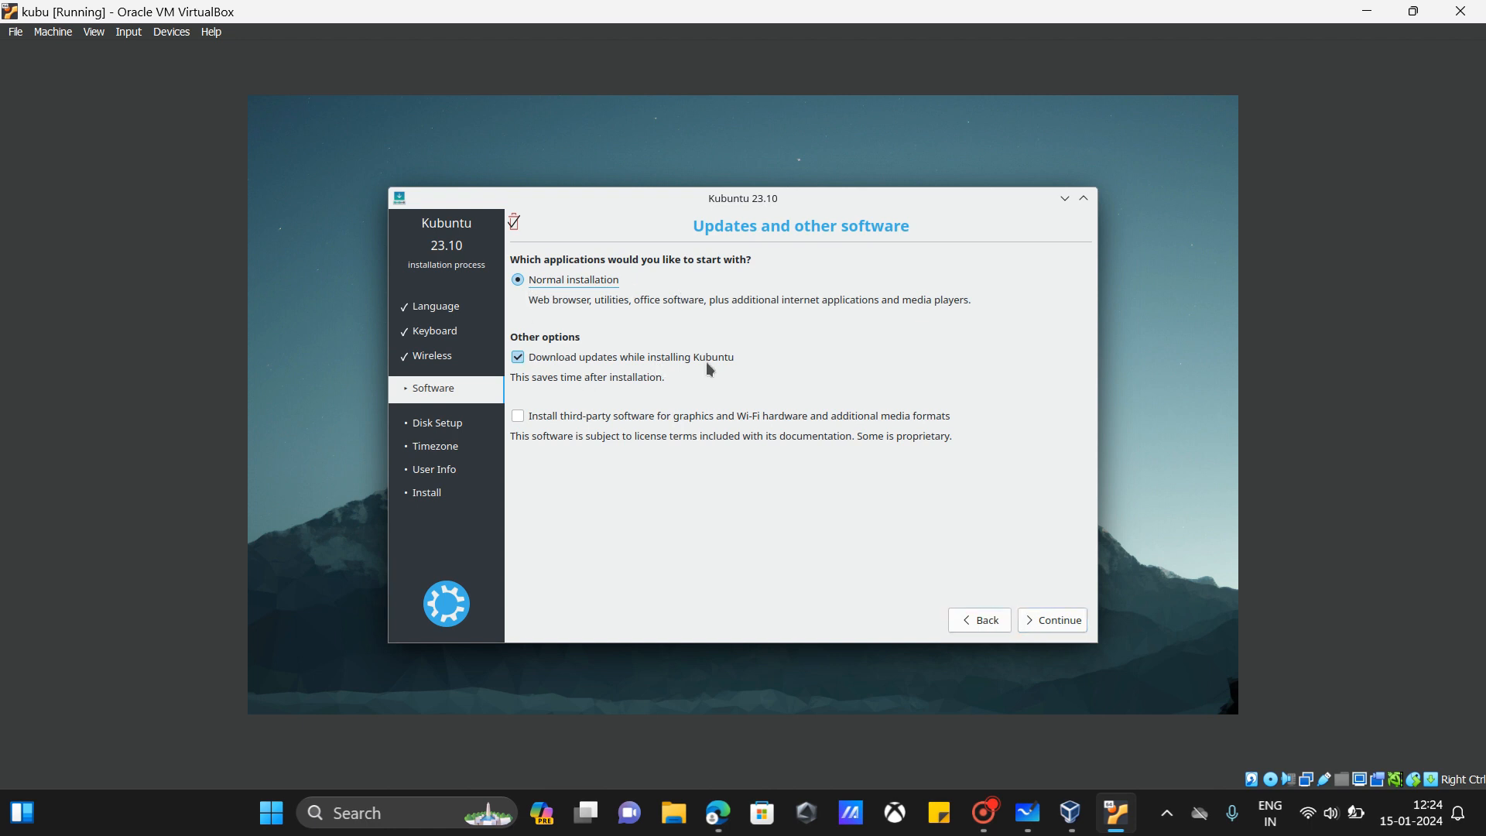
{"action": "left_click", "coordinate": [540, 424]}
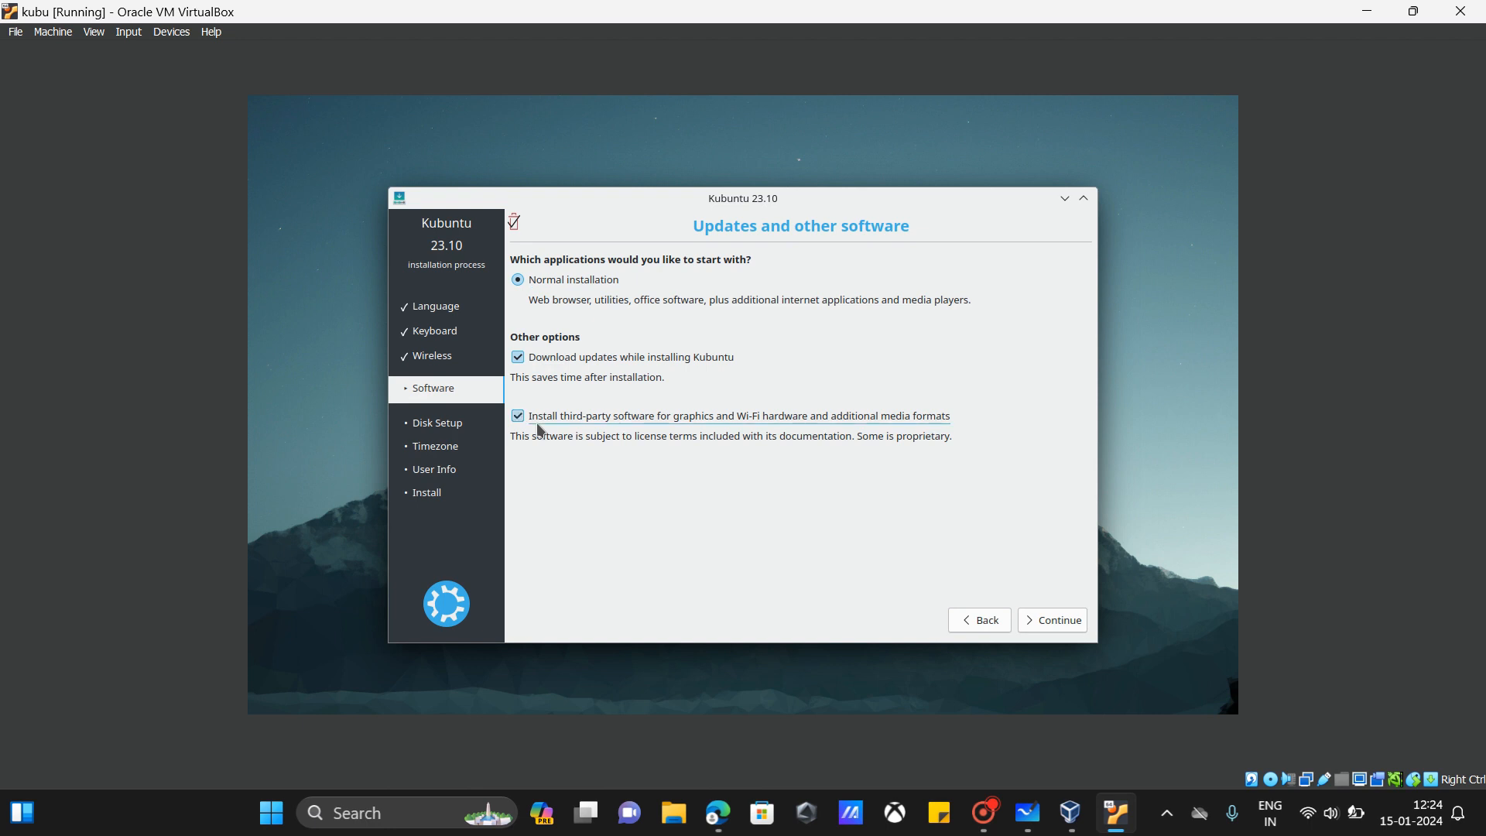
{"action": "left_click", "coordinate": [540, 425]}
Step: Install onto the entire 34.0 GB virtual disk with guided partitioning and confirm writing the changes
{"action": "left_click", "coordinate": [1045, 622]}
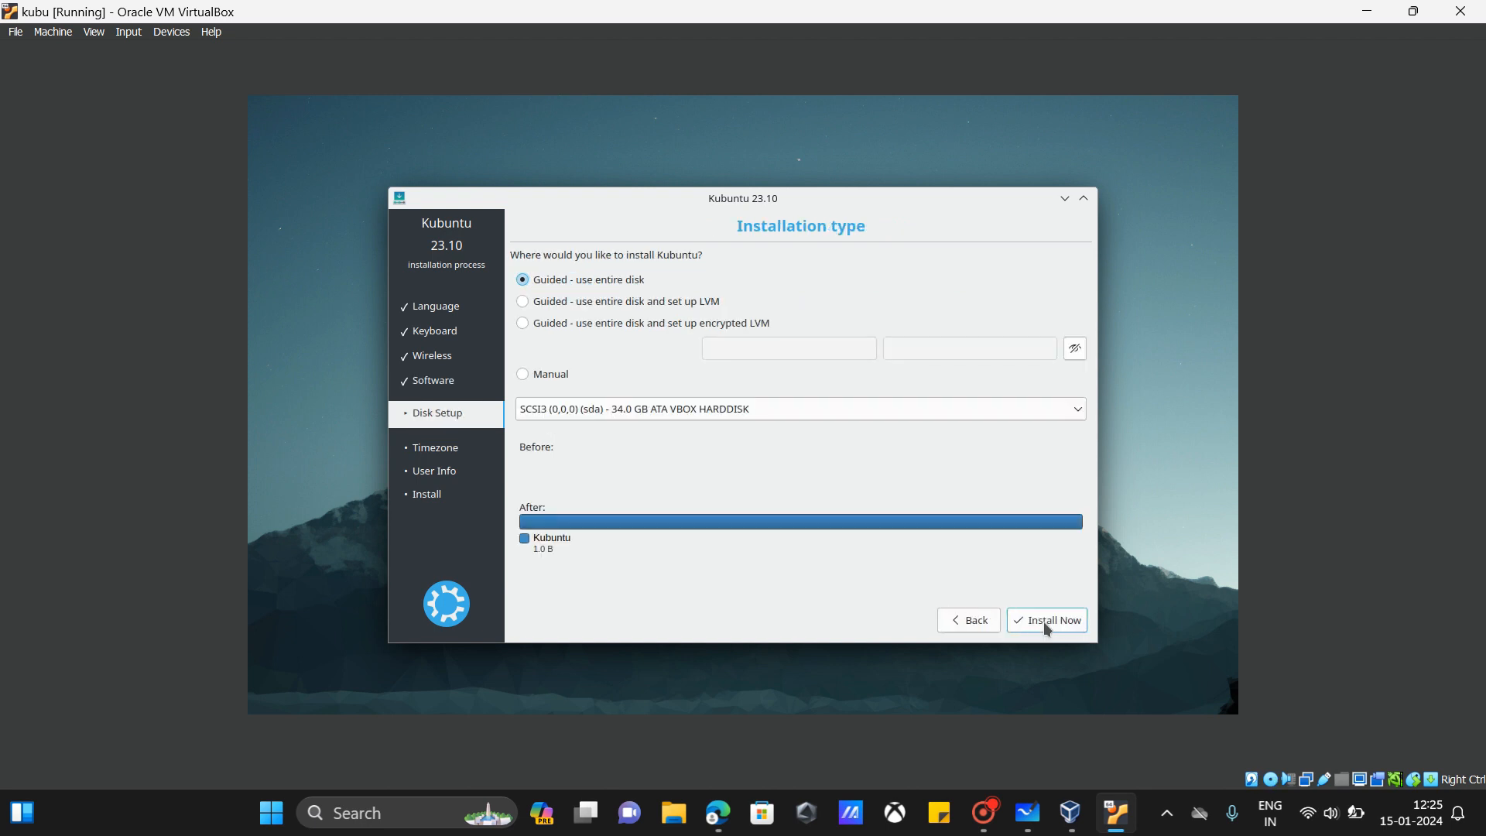
{"action": "left_click", "coordinate": [798, 416]}
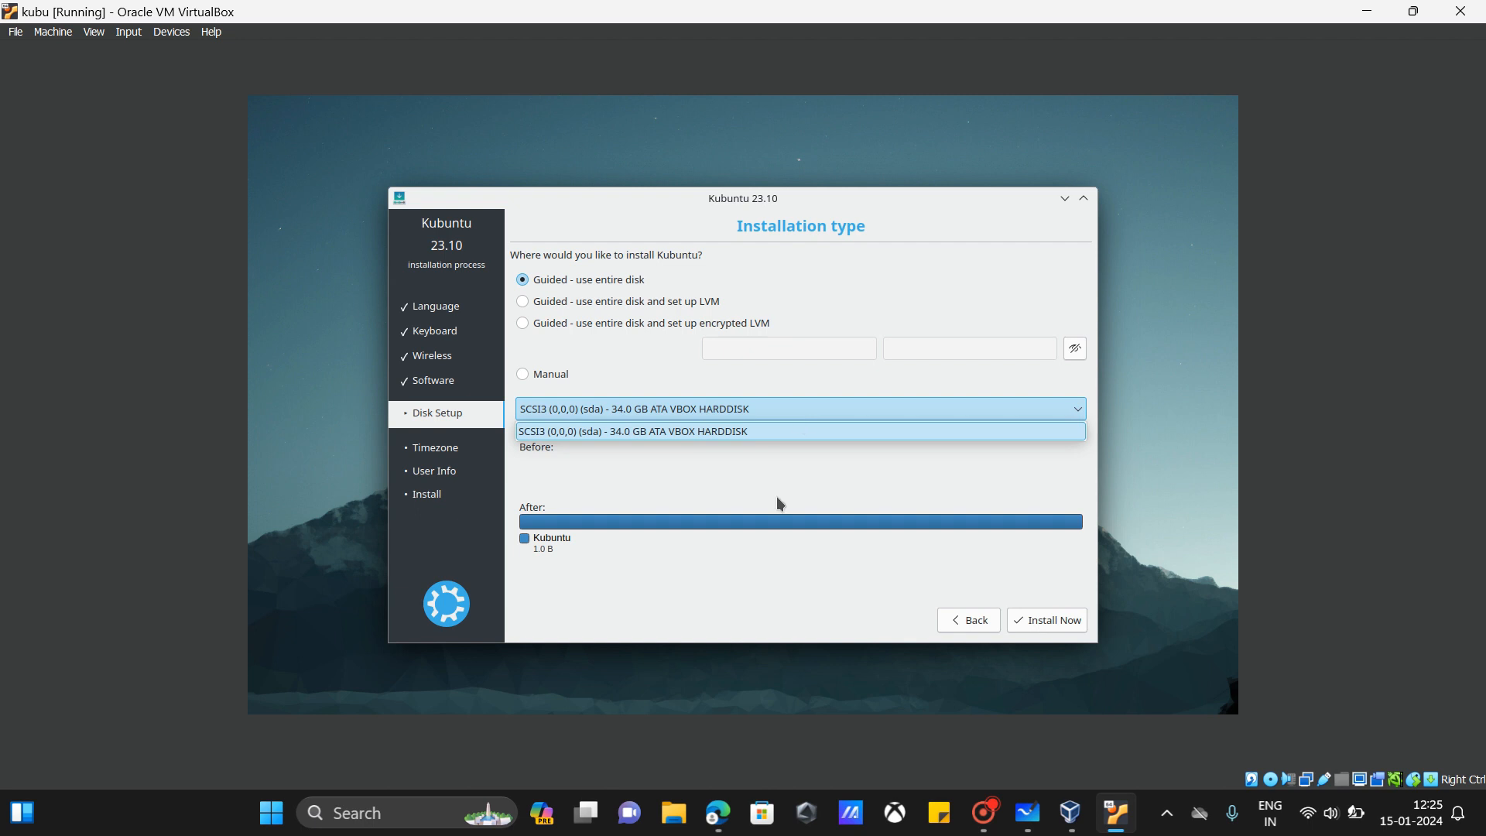
{"action": "left_click", "coordinate": [775, 408]}
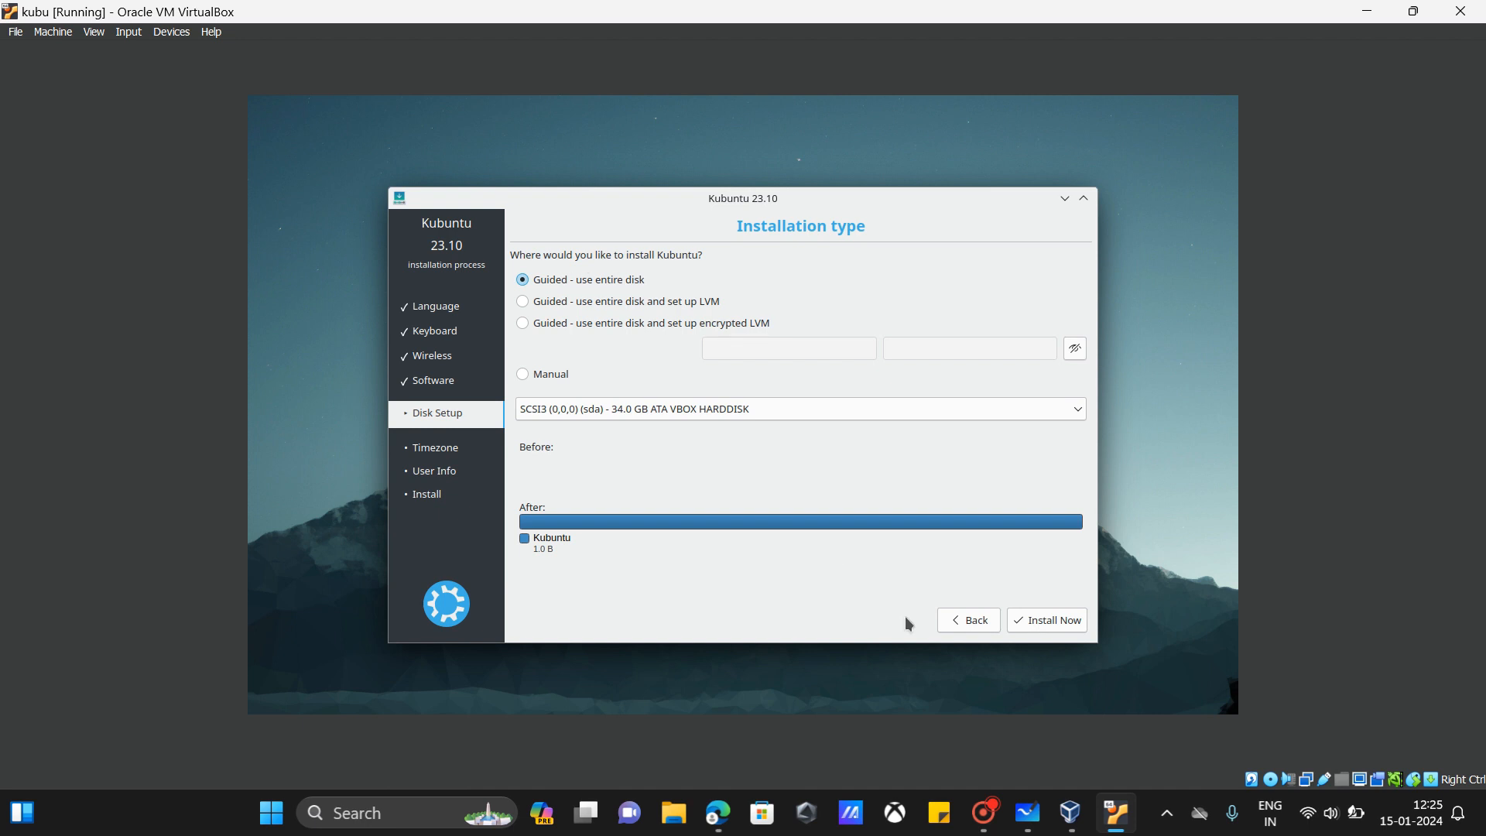
{"action": "left_click", "coordinate": [1061, 623]}
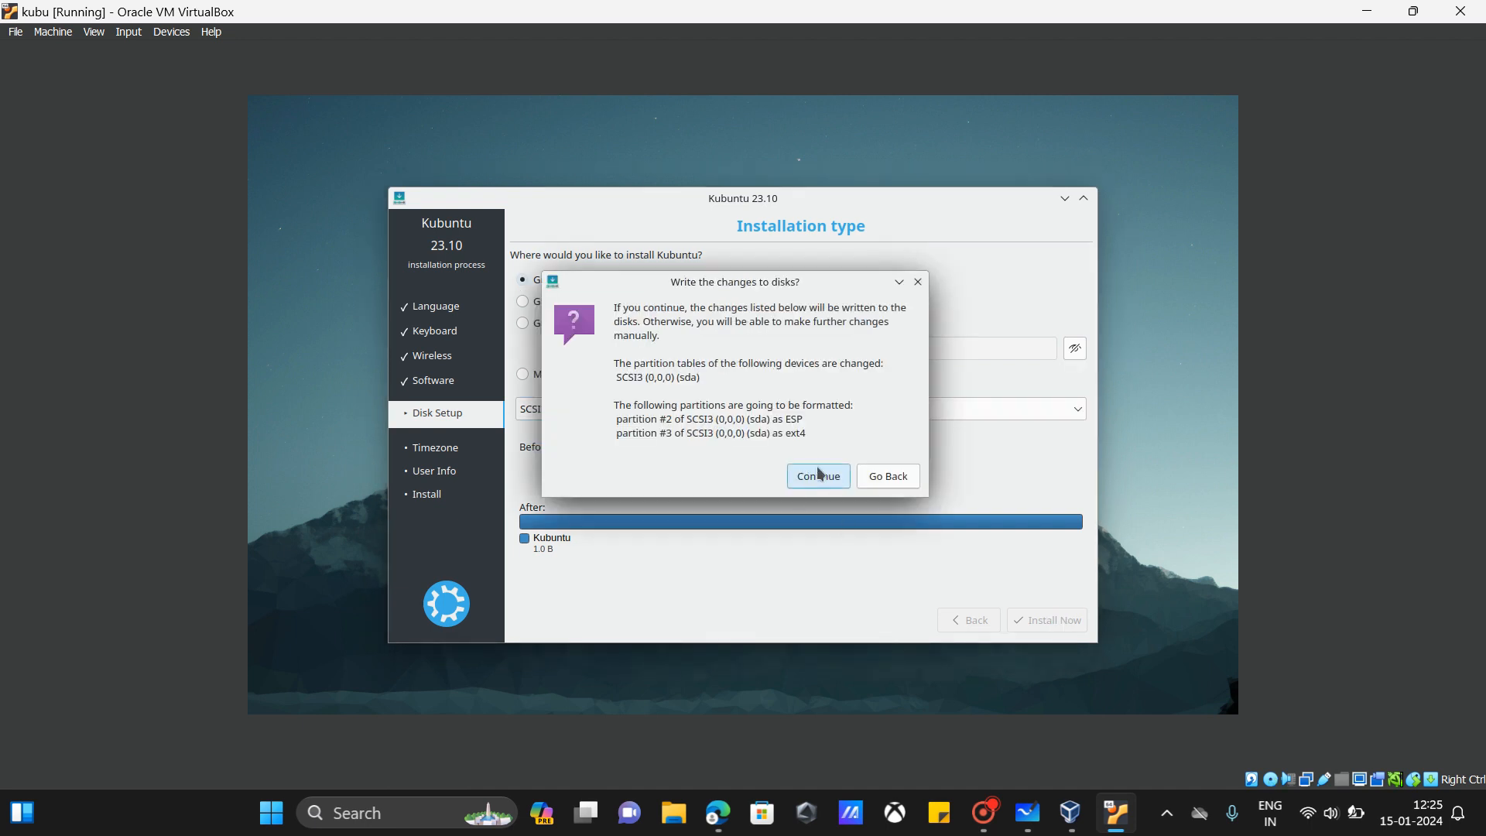
{"action": "left_click", "coordinate": [819, 477]}
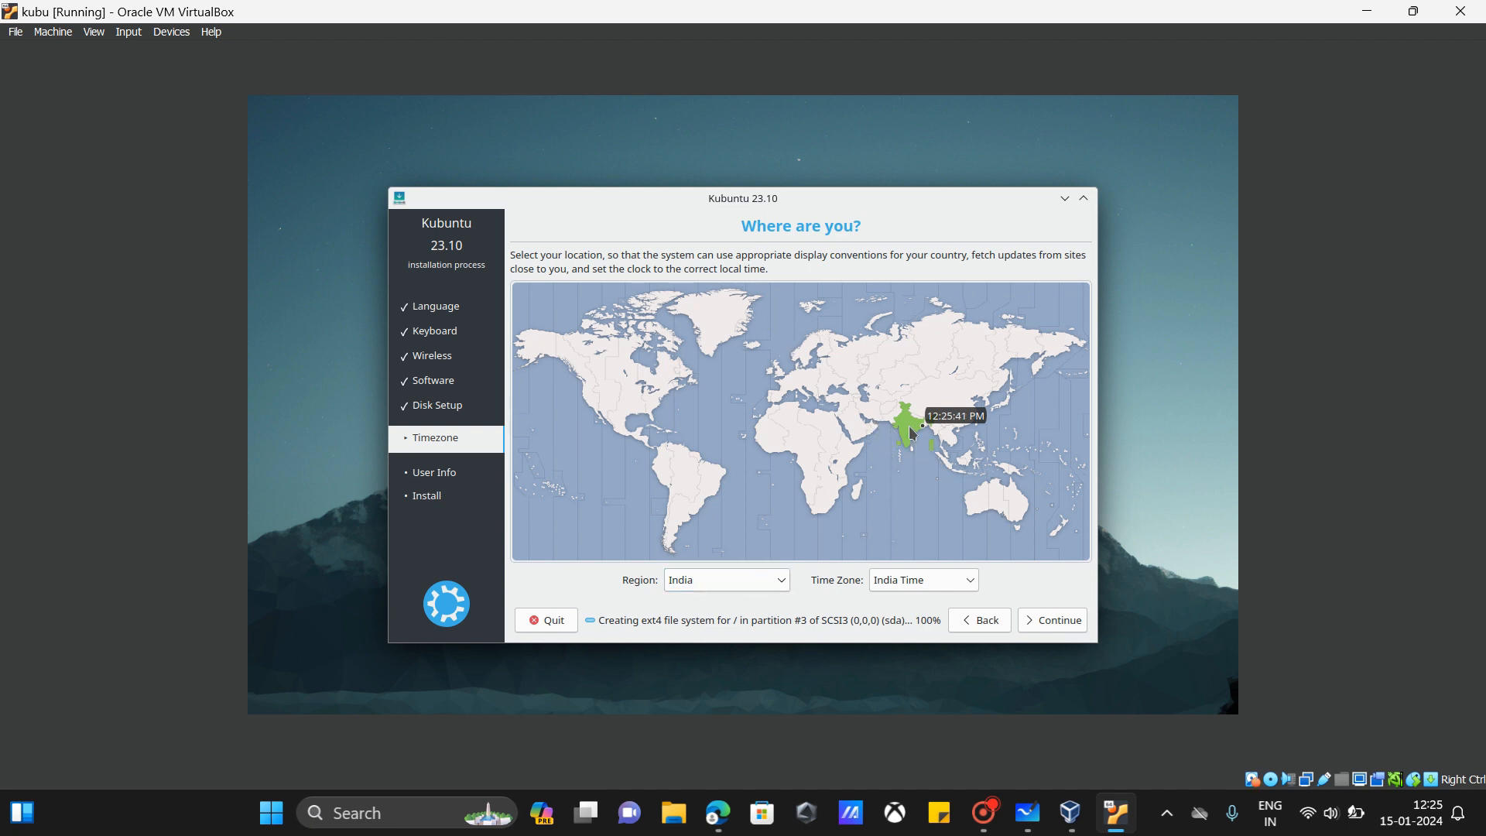
Step: Keep India as the time zone, then create the user account with a confirmed password and automatic login
{"action": "left_click", "coordinate": [1057, 623]}
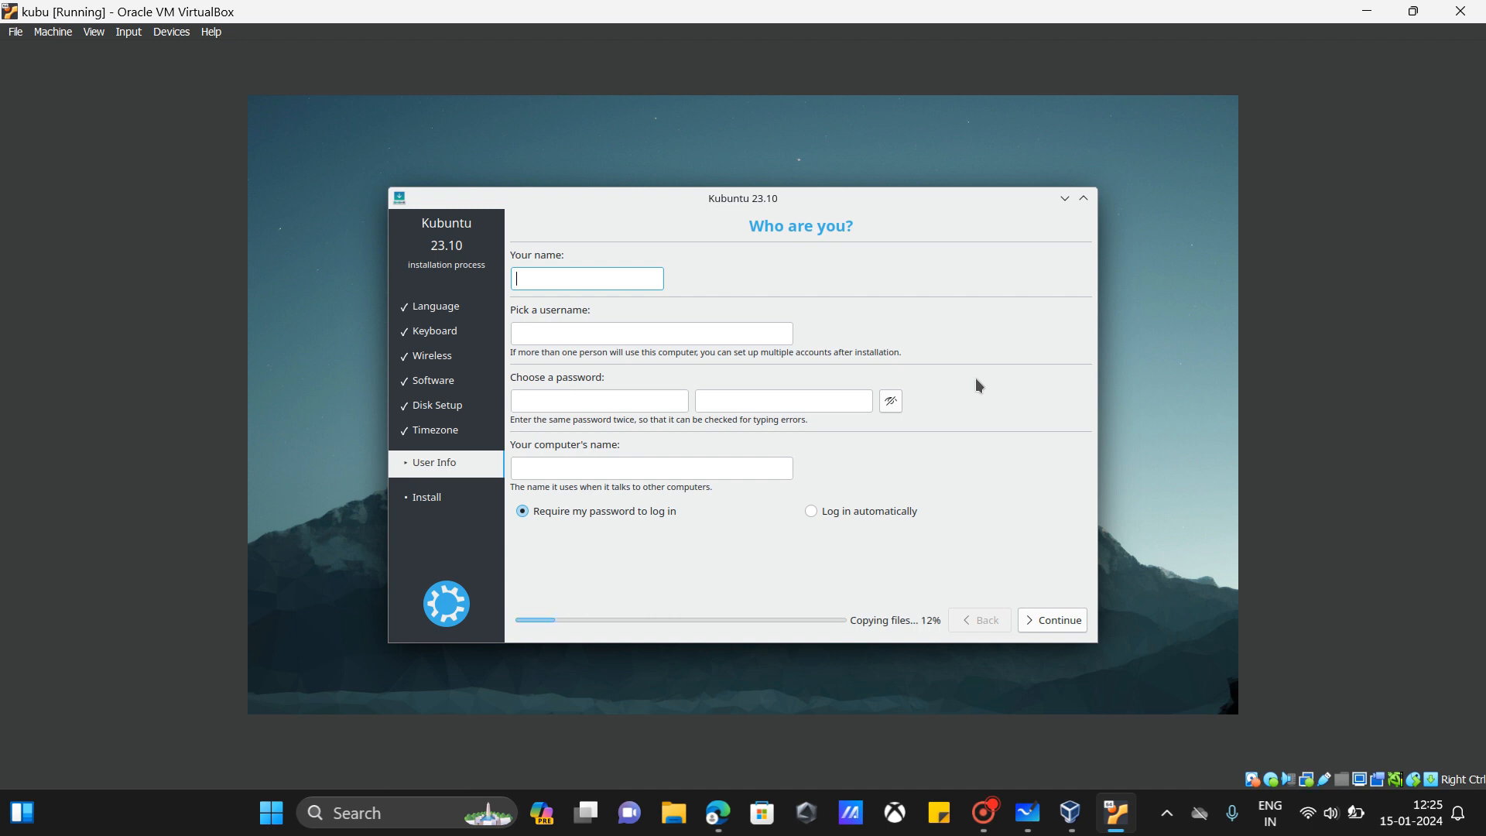
{"action": "type", "text": "h"}
{"action": "type", "text": "ubu"}
{"action": "left_click", "coordinate": [534, 396]}
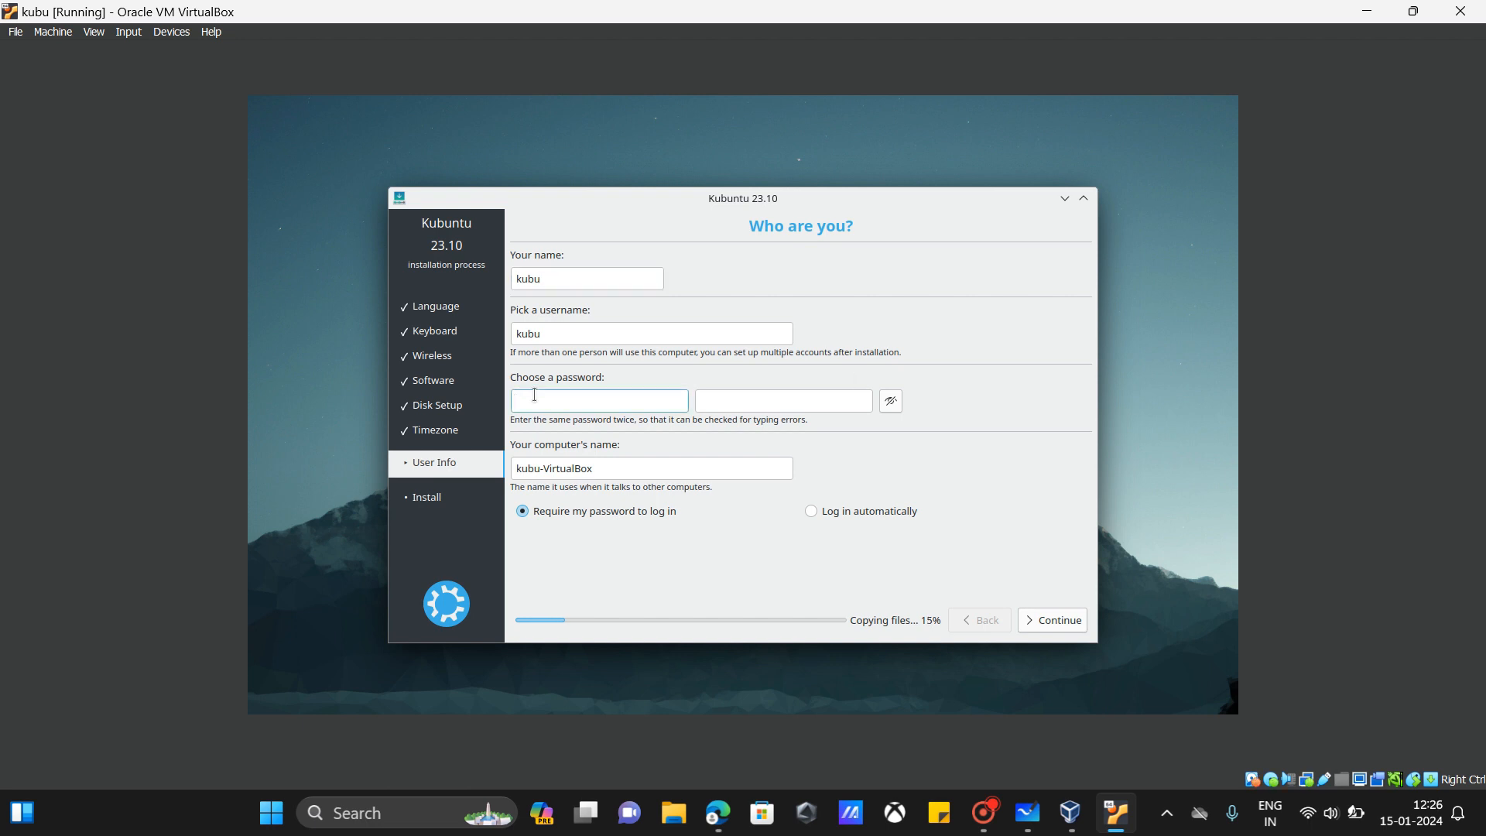
{"action": "type", "text": "kubu"}
{"action": "left_click", "coordinate": [849, 400]}
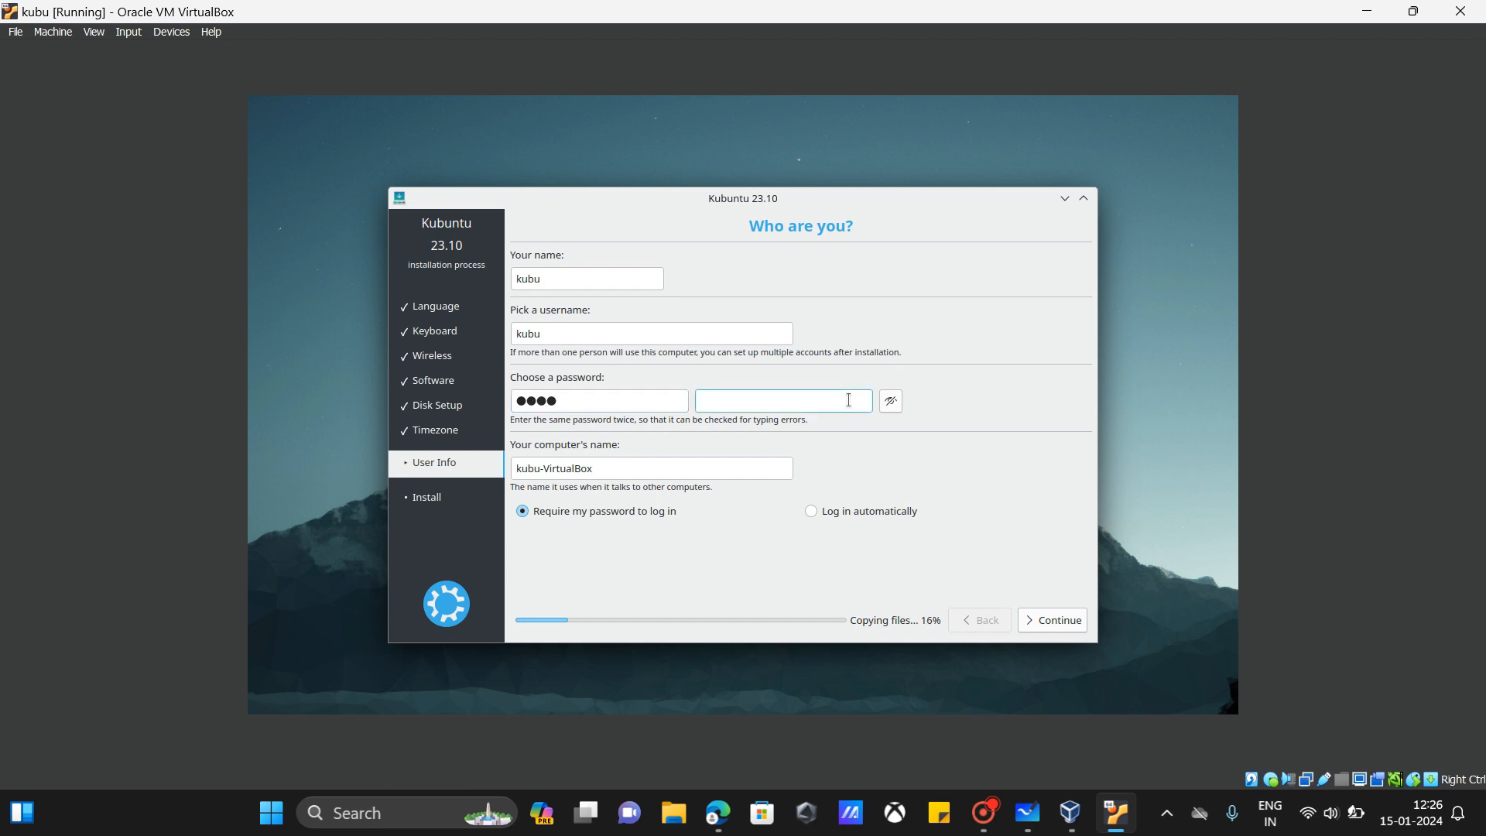
{"action": "type", "text": "kubu"}
{"action": "left_click", "coordinate": [846, 512]}
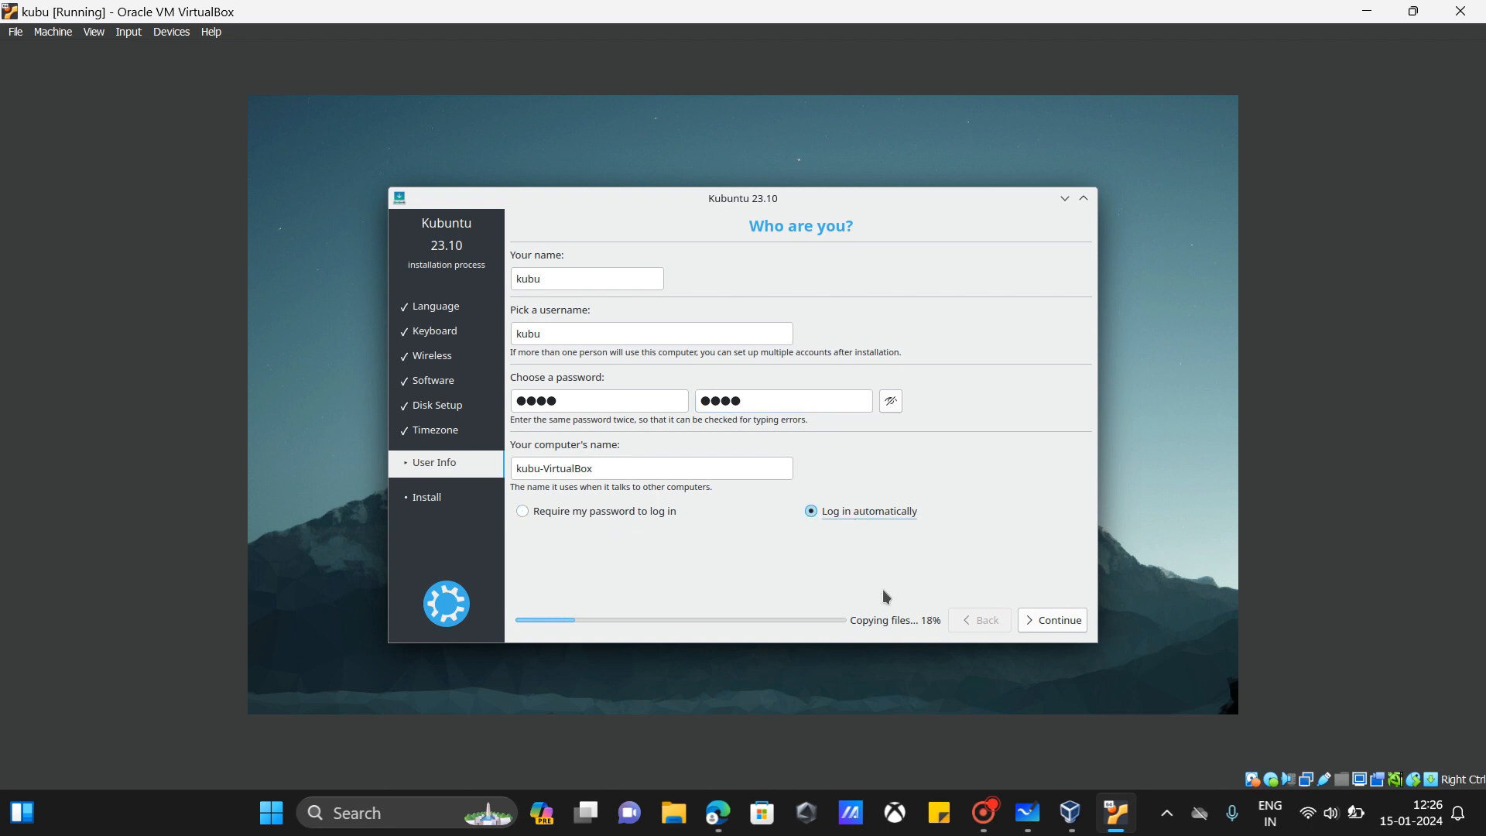
{"action": "left_click", "coordinate": [1046, 627]}
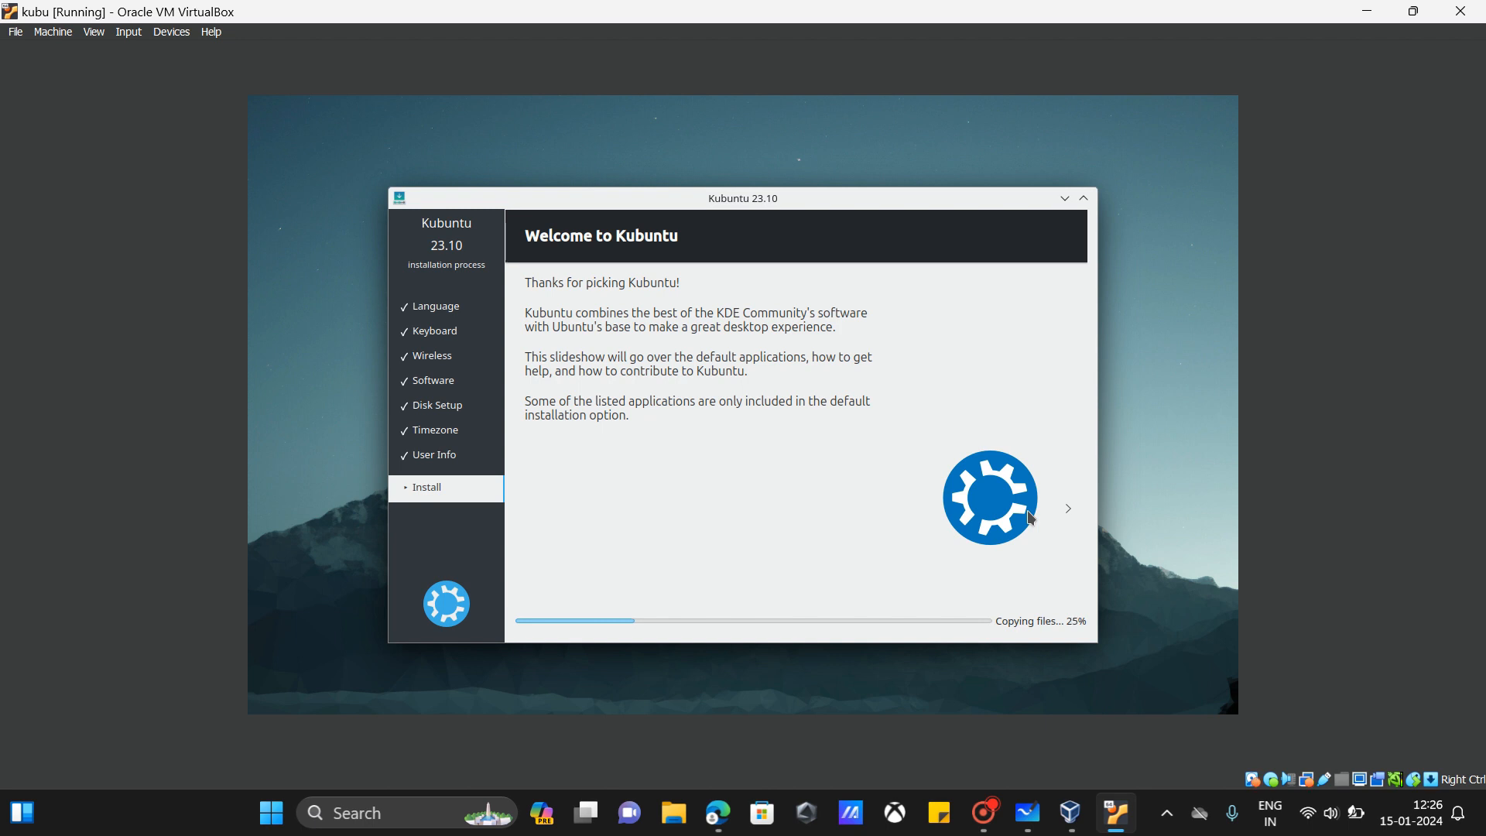
Step: Capture the mouse in the VM display and advance the installer slideshow as installation reaches 97%
{"action": "left_click", "coordinate": [1032, 518]}
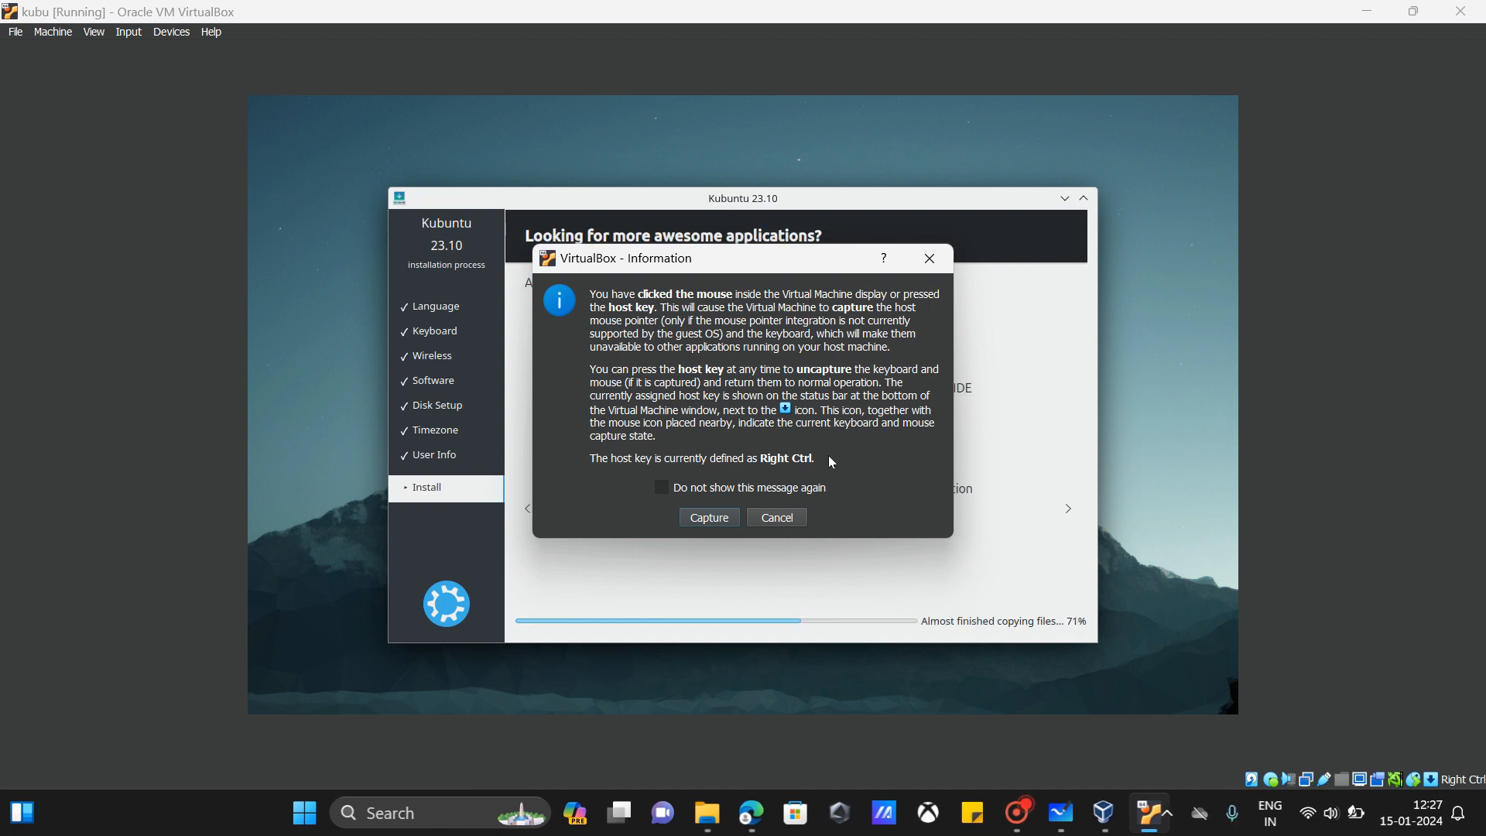
{"action": "left_click", "coordinate": [734, 521]}
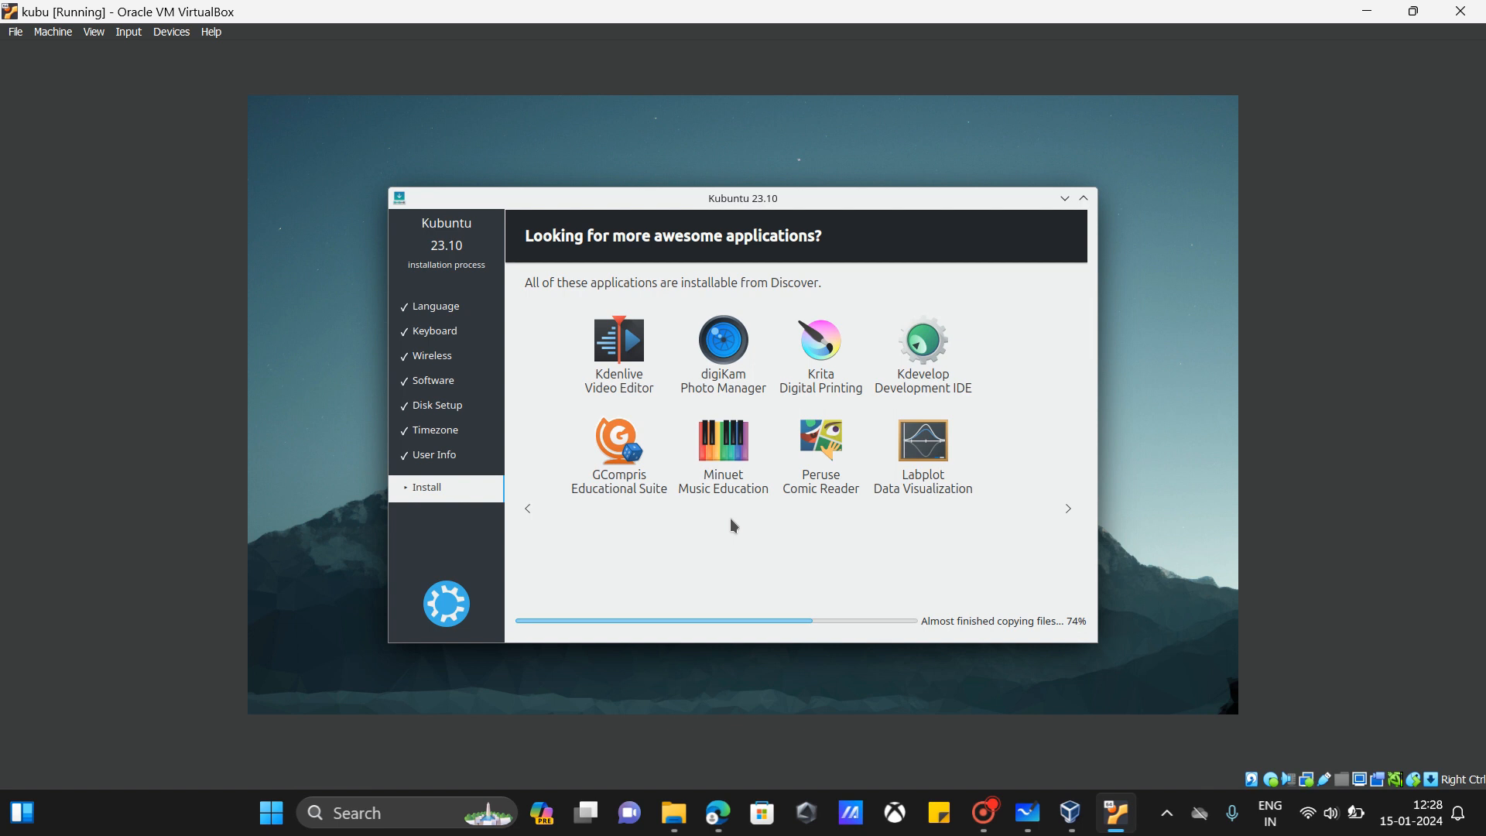
{"action": "left_click", "coordinate": [732, 519]}
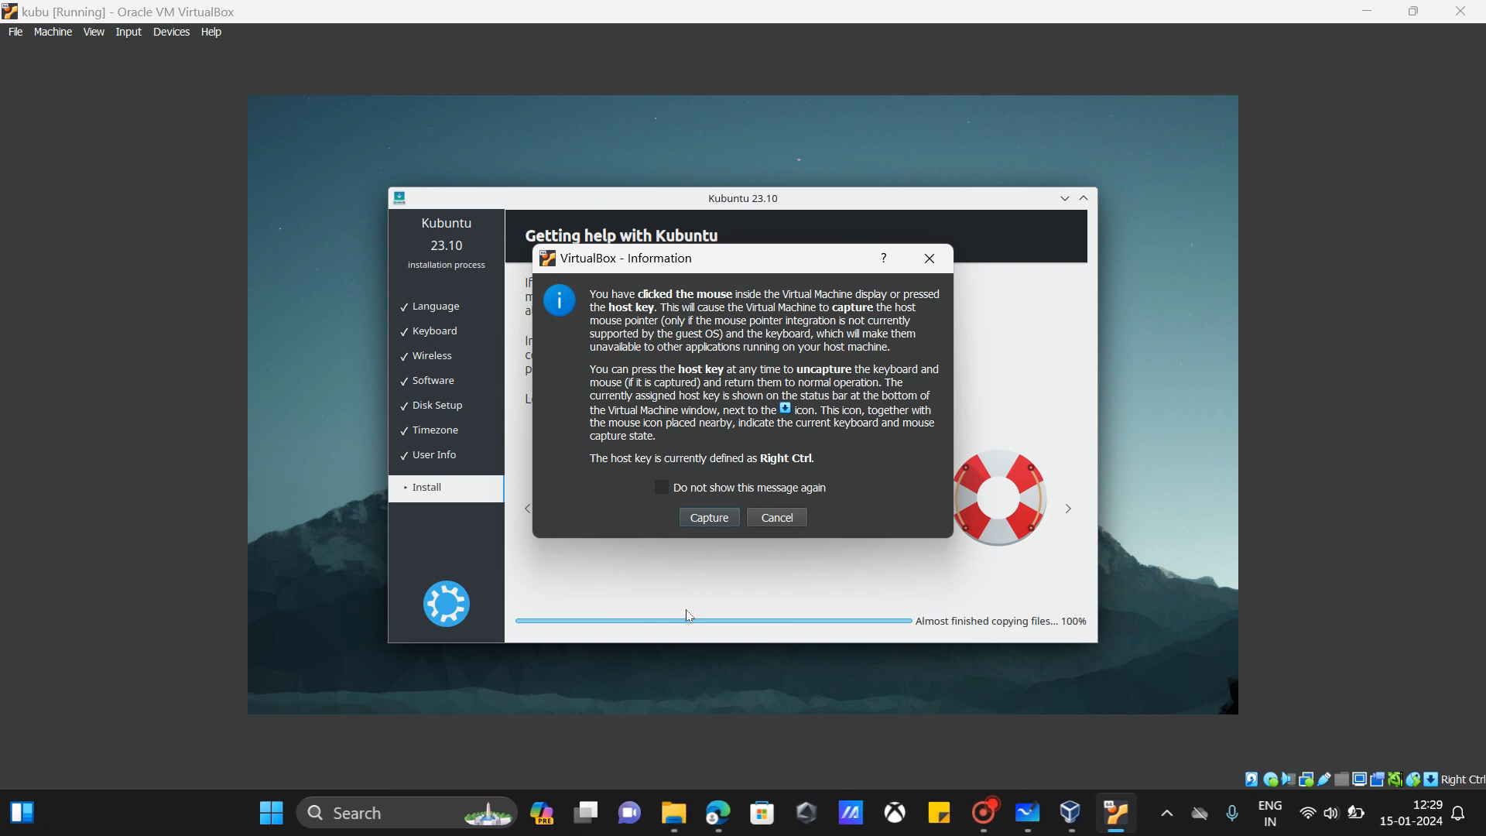
{"action": "left_click", "coordinate": [728, 517]}
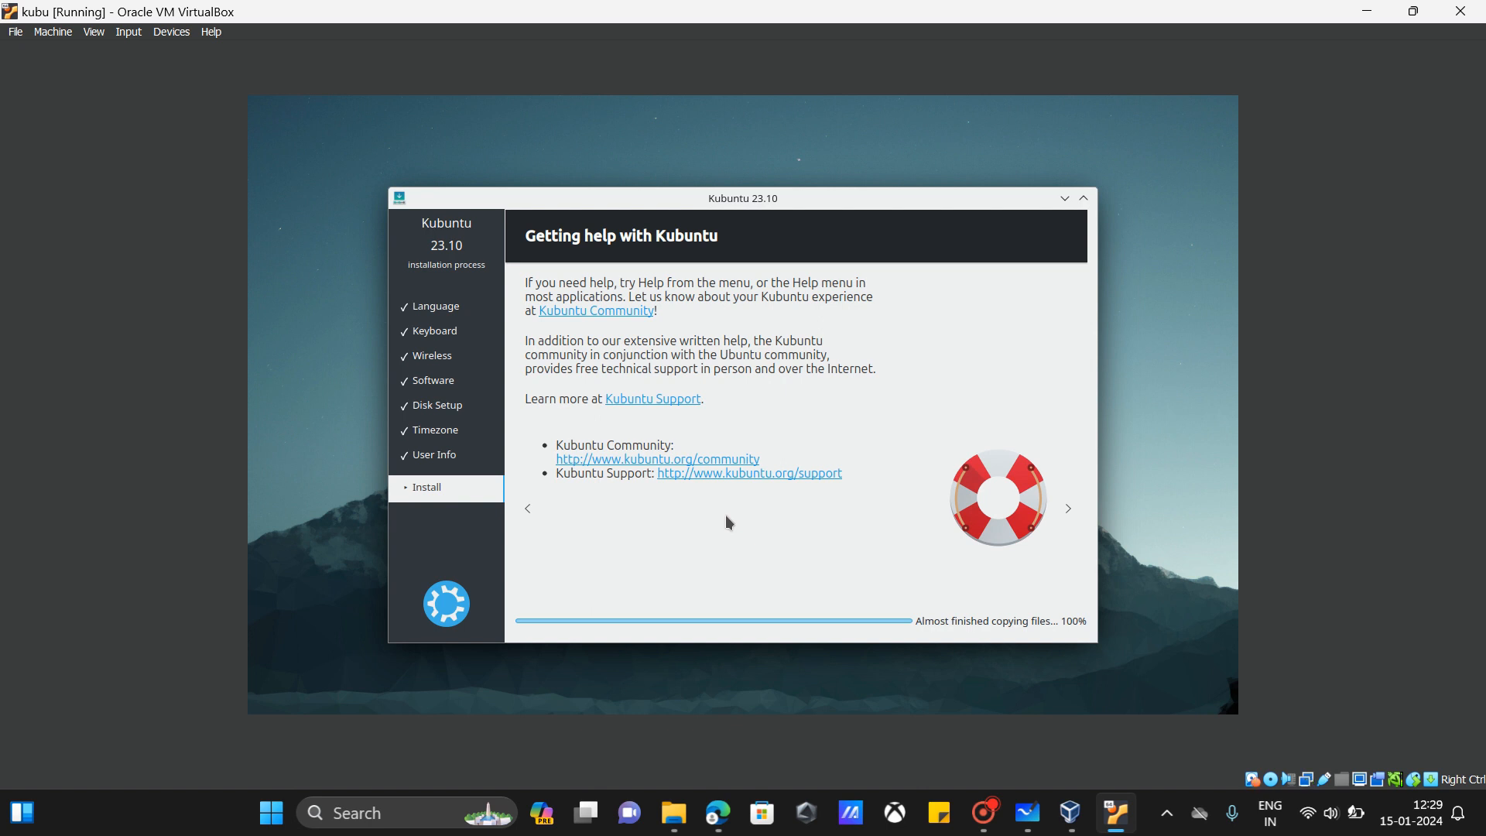
{"action": "left_click", "coordinate": [726, 514]}
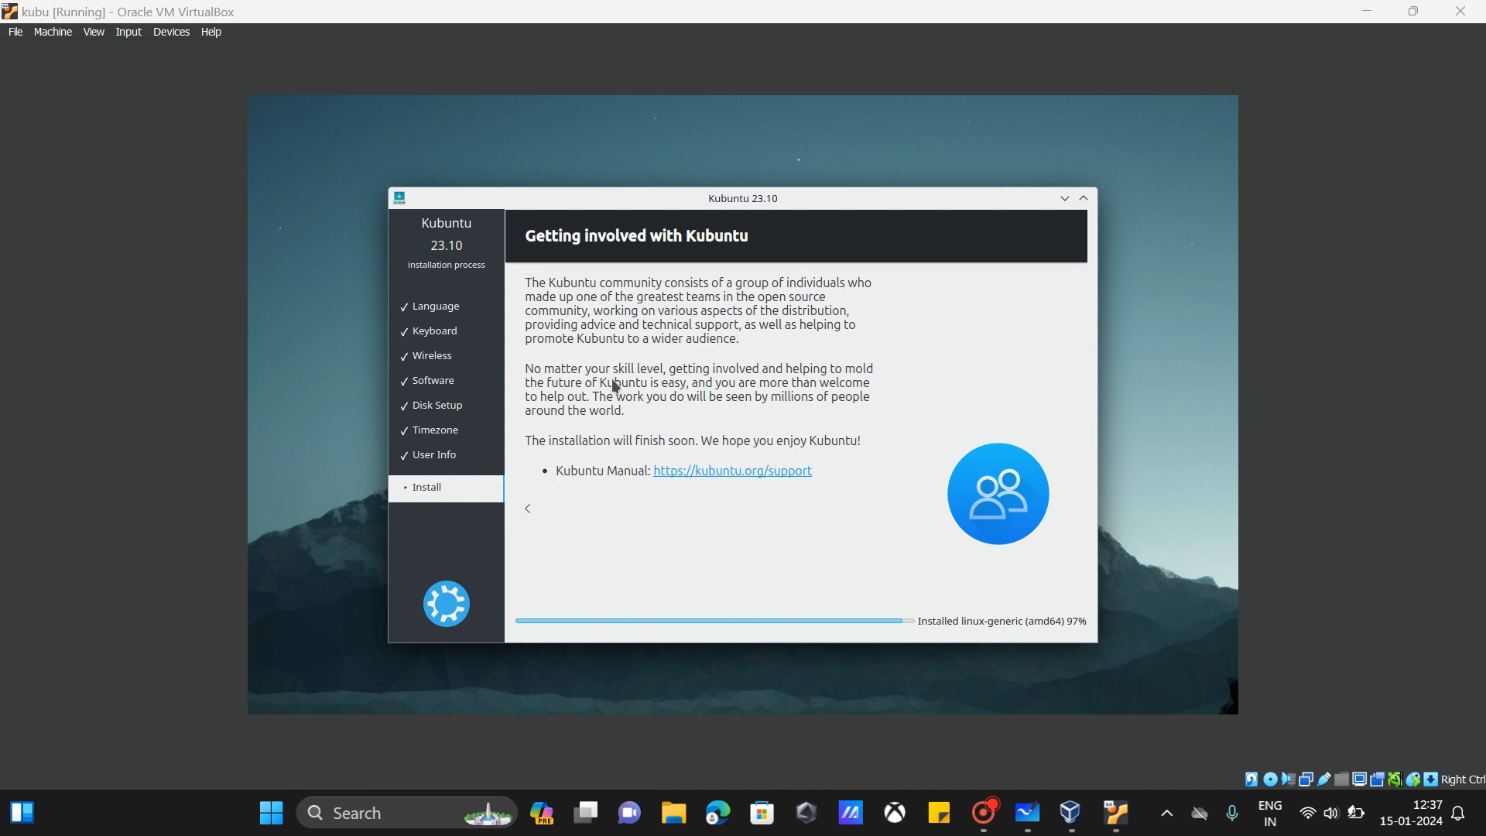
Step: Switch the VM window to scaled mode and reposition it on the desktop
{"action": "left_click", "coordinate": [94, 31]}
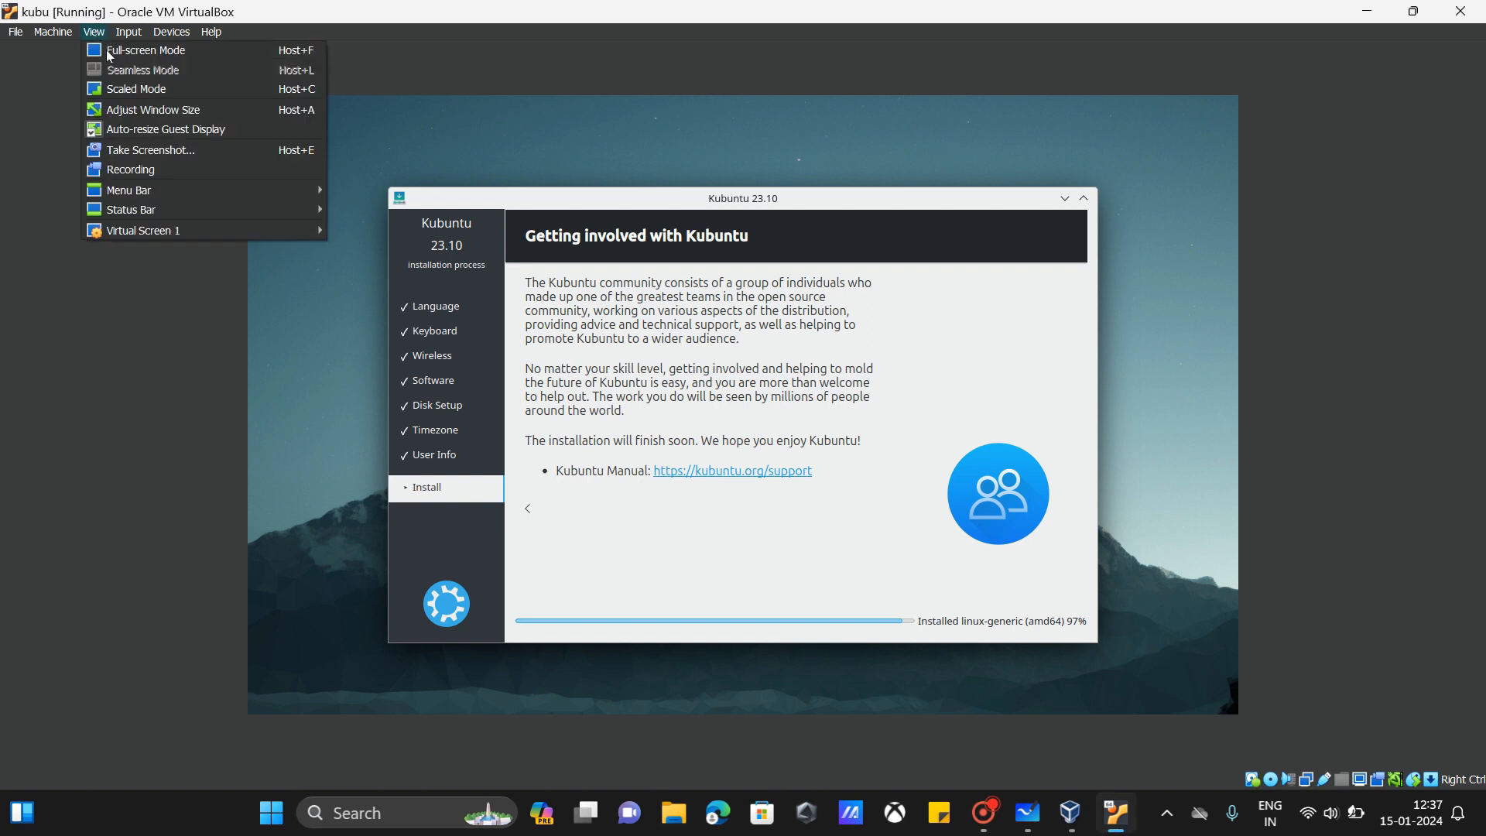
{"action": "left_click", "coordinate": [137, 89]}
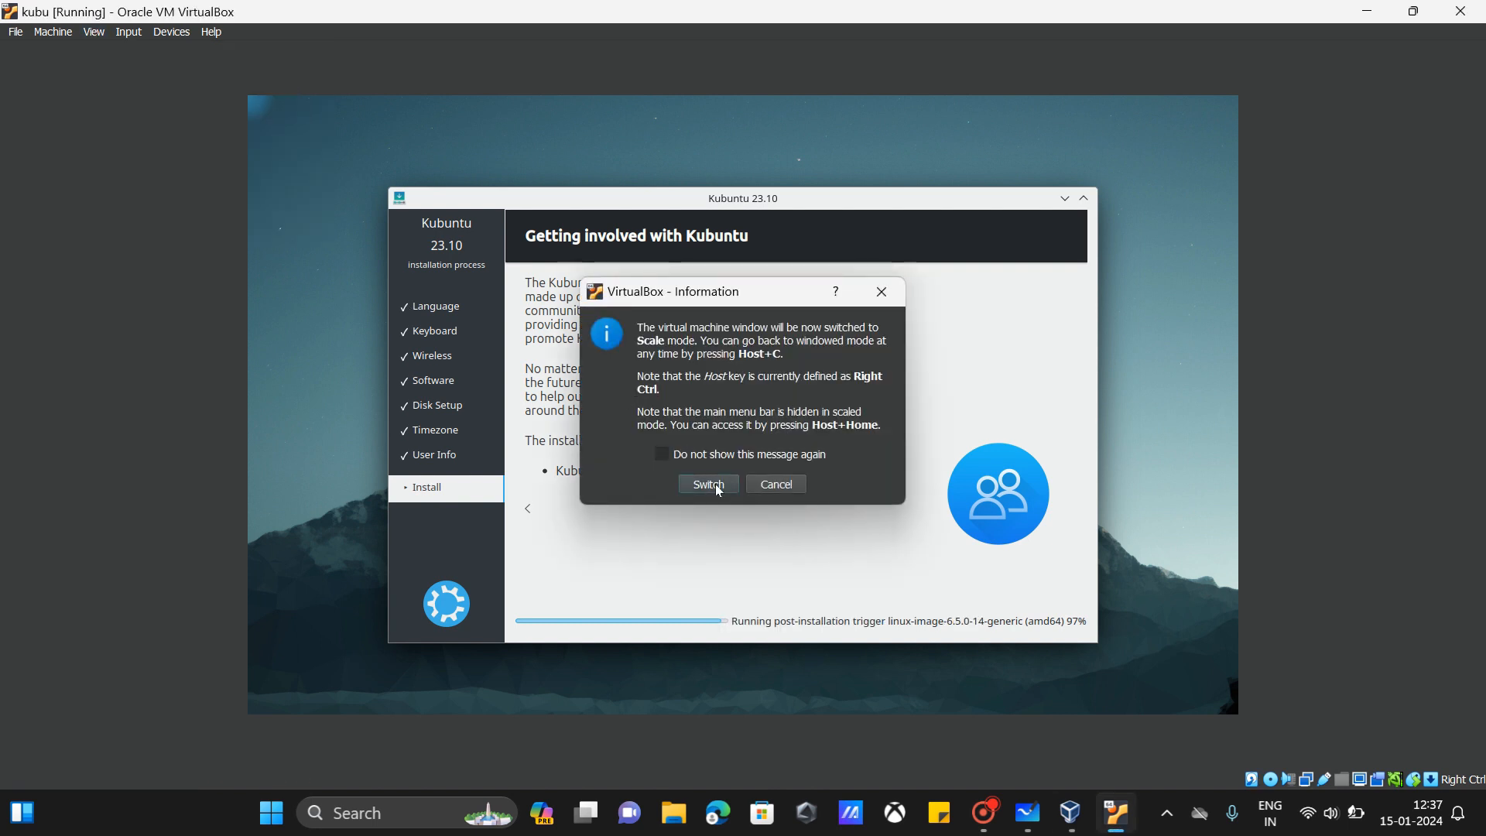
{"action": "left_click", "coordinate": [711, 484]}
{"action": "left_click_drag", "start_coordinate": [291, 82], "coordinate": [209, 124]}
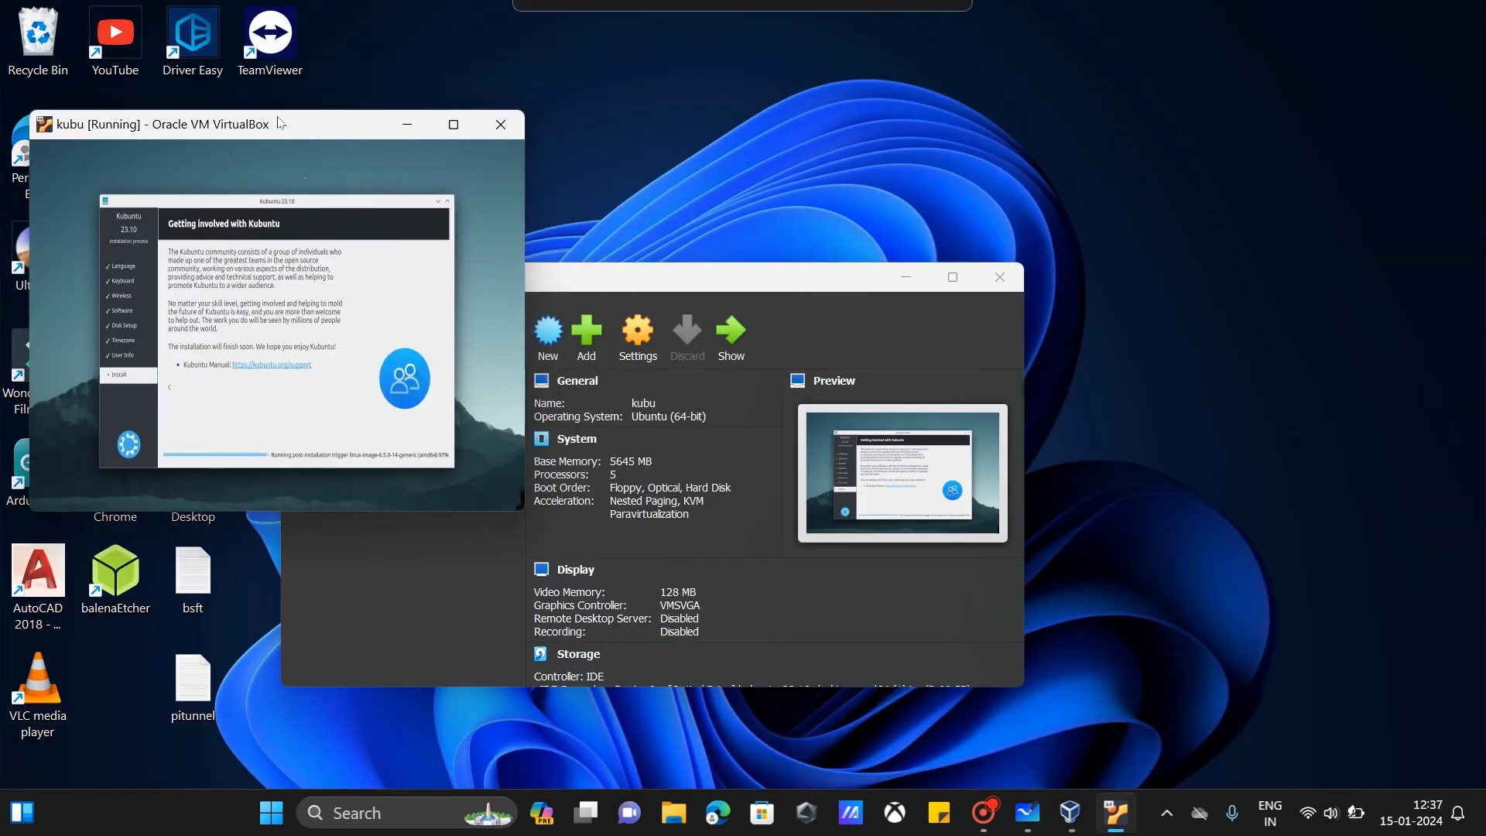
{"action": "left_click", "coordinate": [627, 370]}
Step: Set the kubu machine's User Interface Visual State to Normal (window) and apply it
{"action": "key", "text": "ctrl+s"}
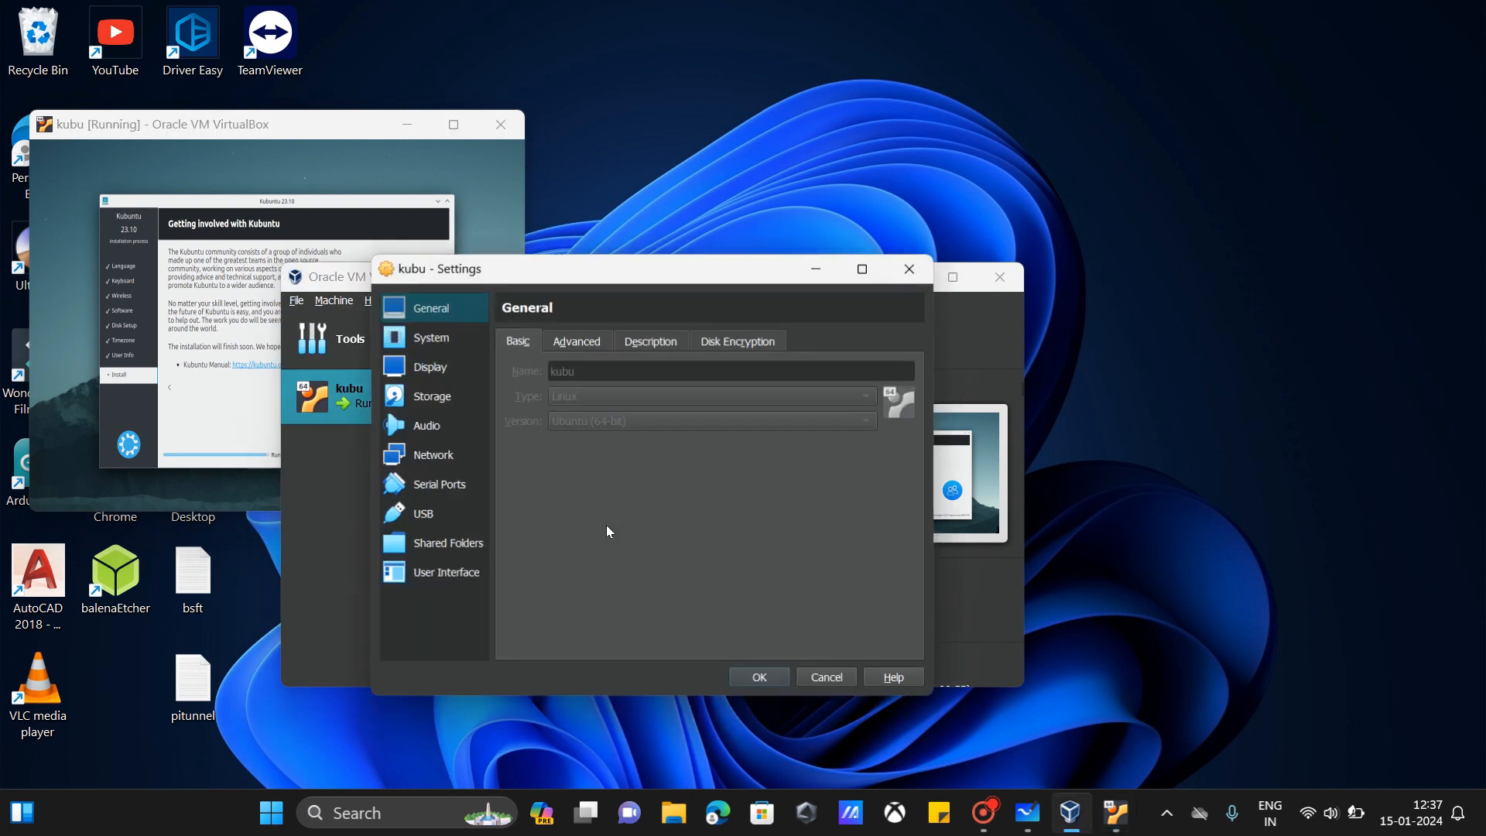
{"action": "left_click", "coordinate": [472, 573]}
{"action": "left_click", "coordinate": [651, 380]}
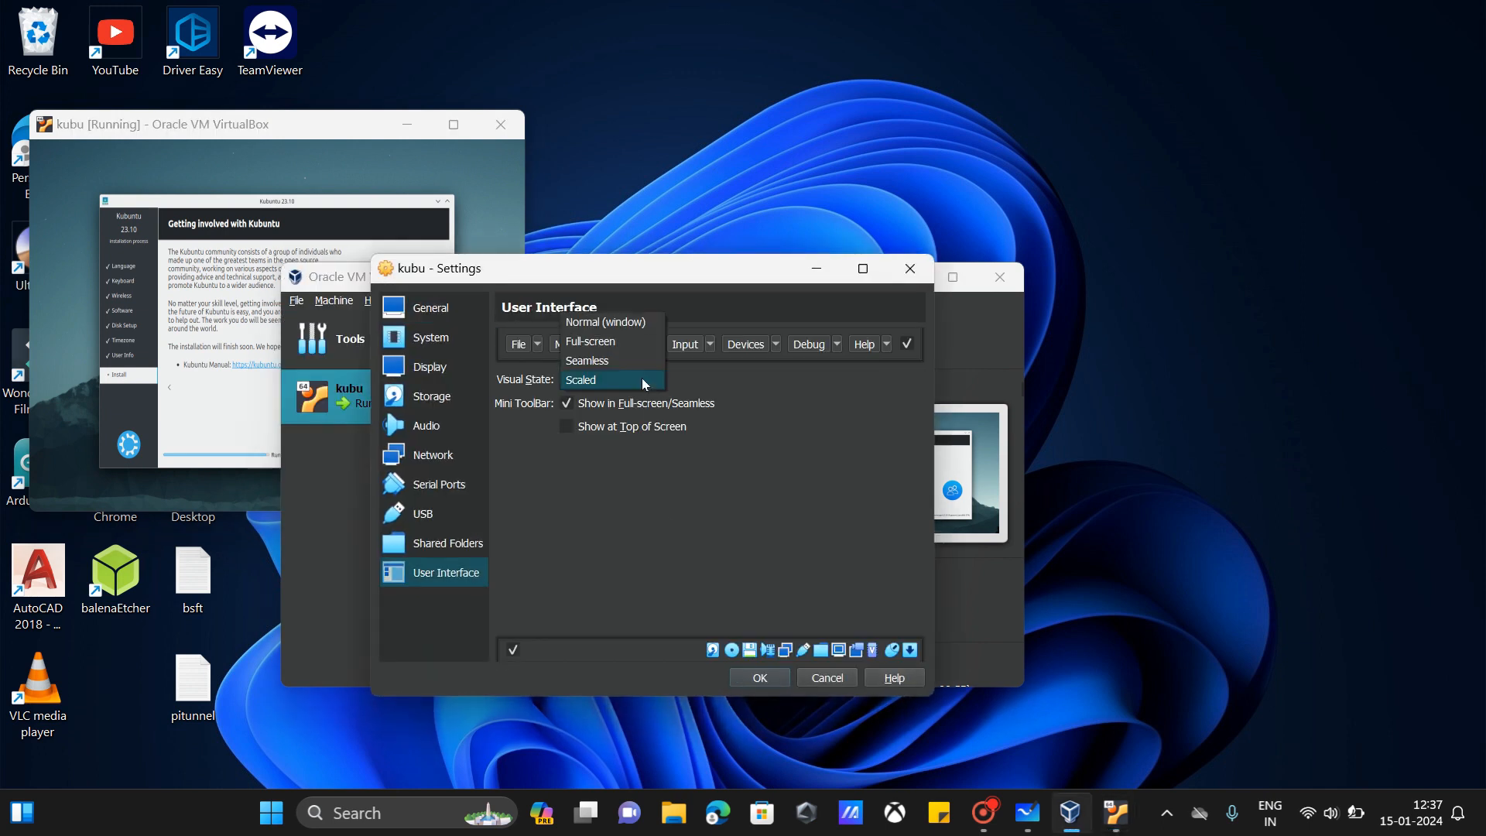
{"action": "left_click", "coordinate": [641, 323]}
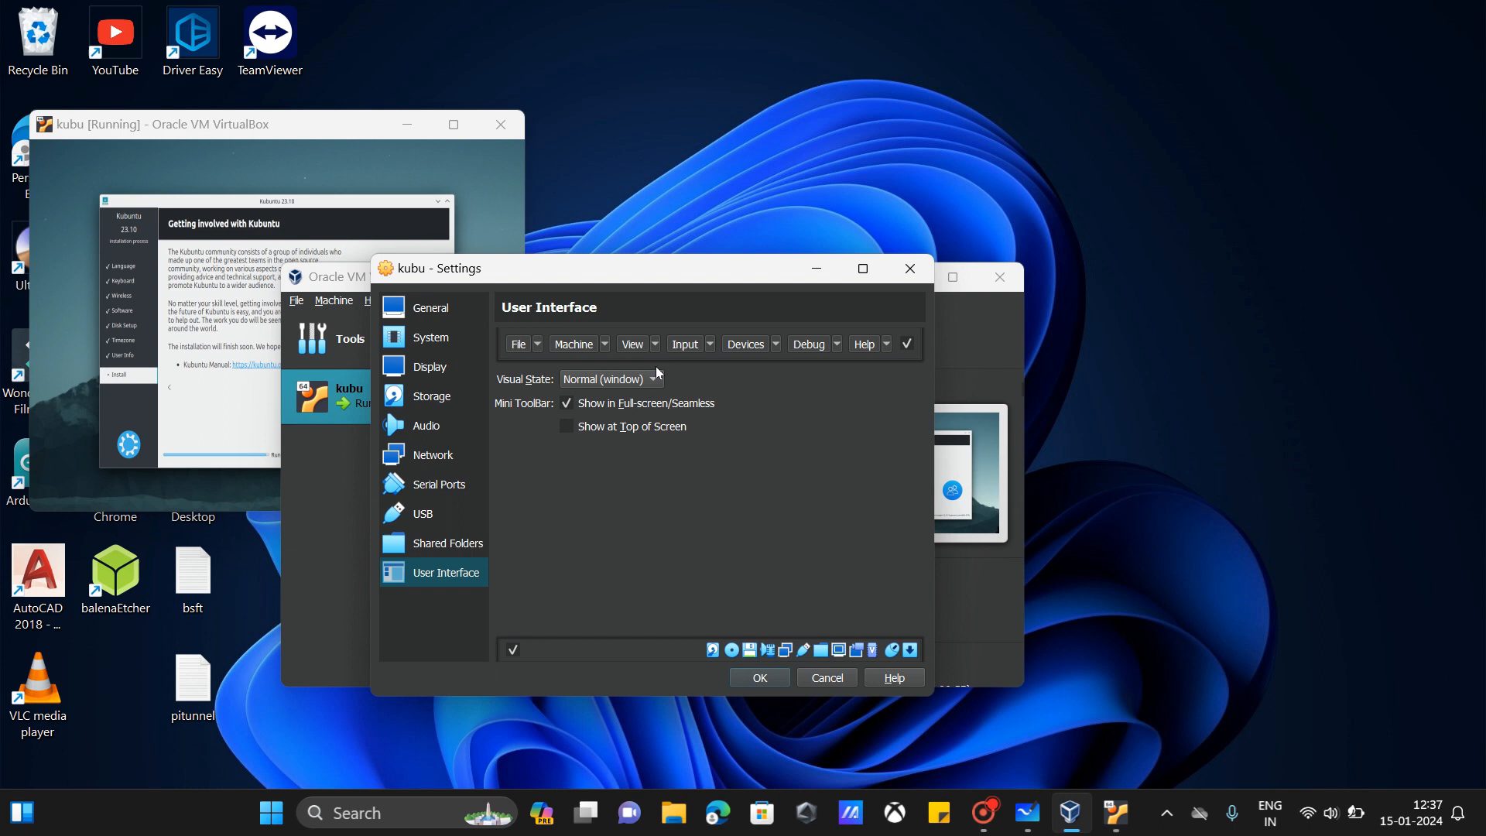
{"action": "left_click", "coordinate": [760, 678]}
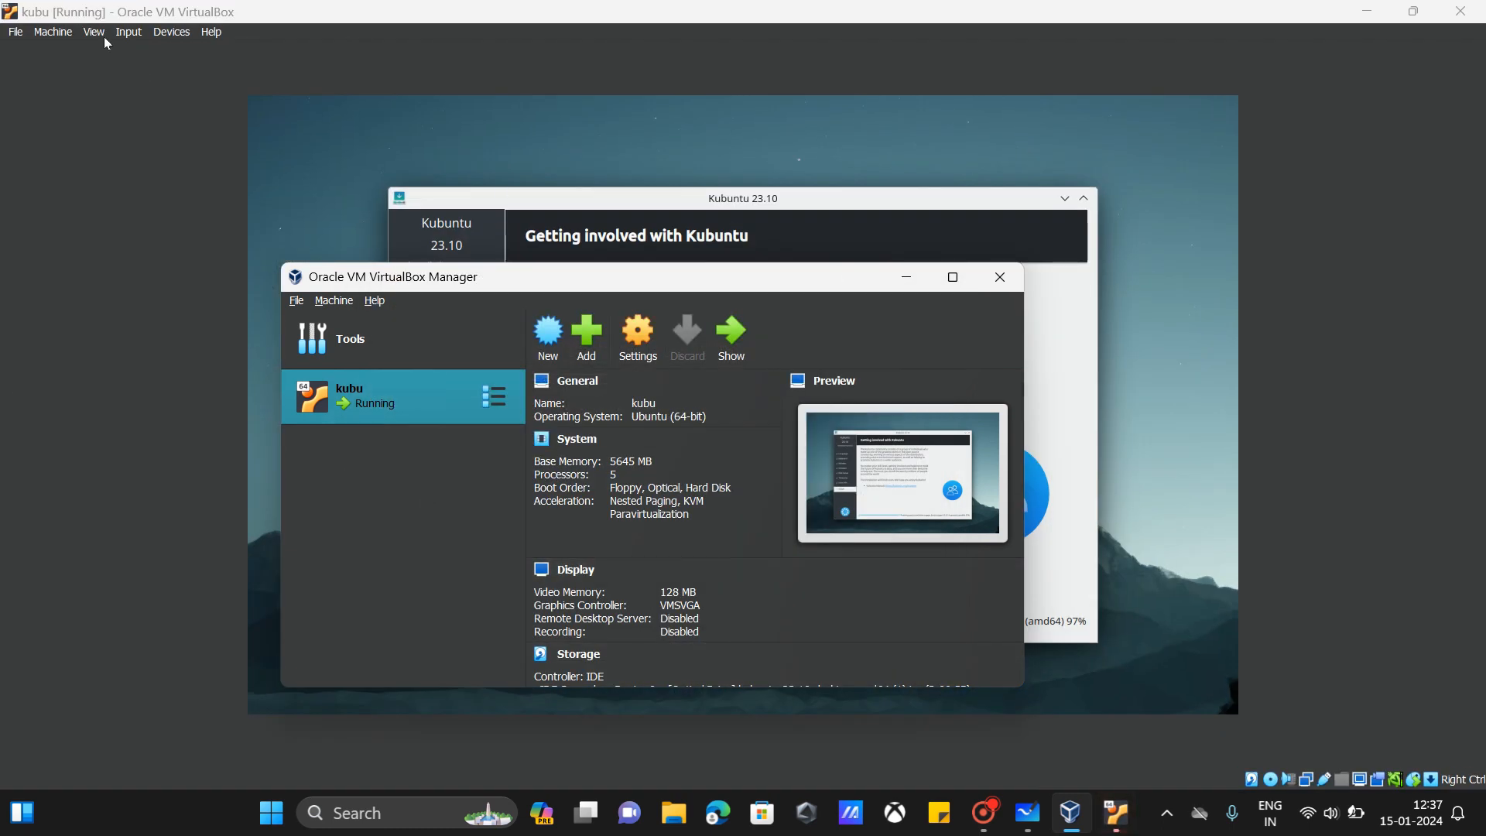
Step: Scale Virtual Screen 1 to 130.208% autoscaled output
{"action": "left_click", "coordinate": [123, 137]}
{"action": "left_click", "coordinate": [93, 32]}
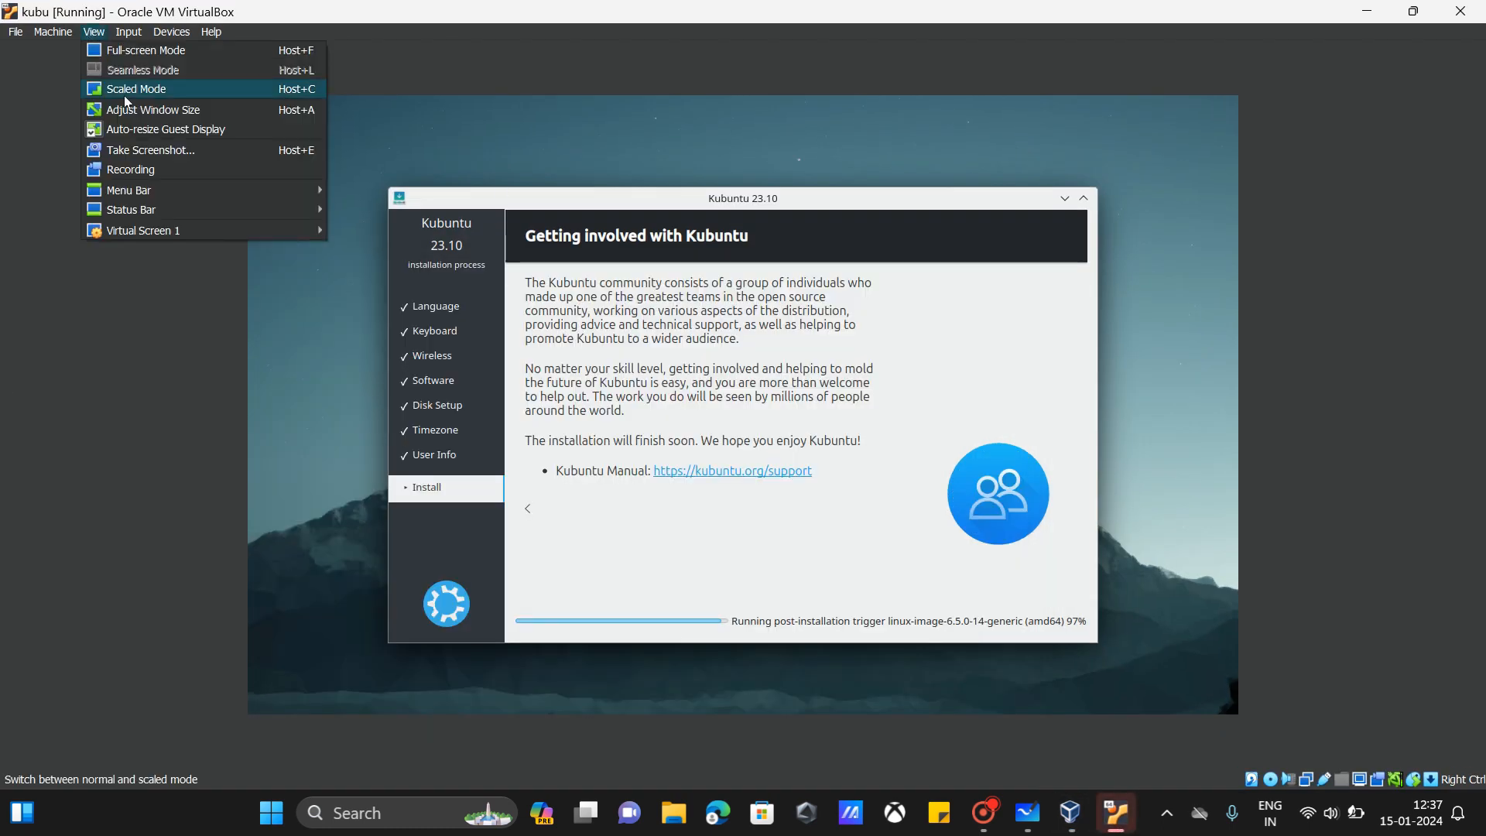
{"action": "mouse_move", "coordinate": [133, 235]}
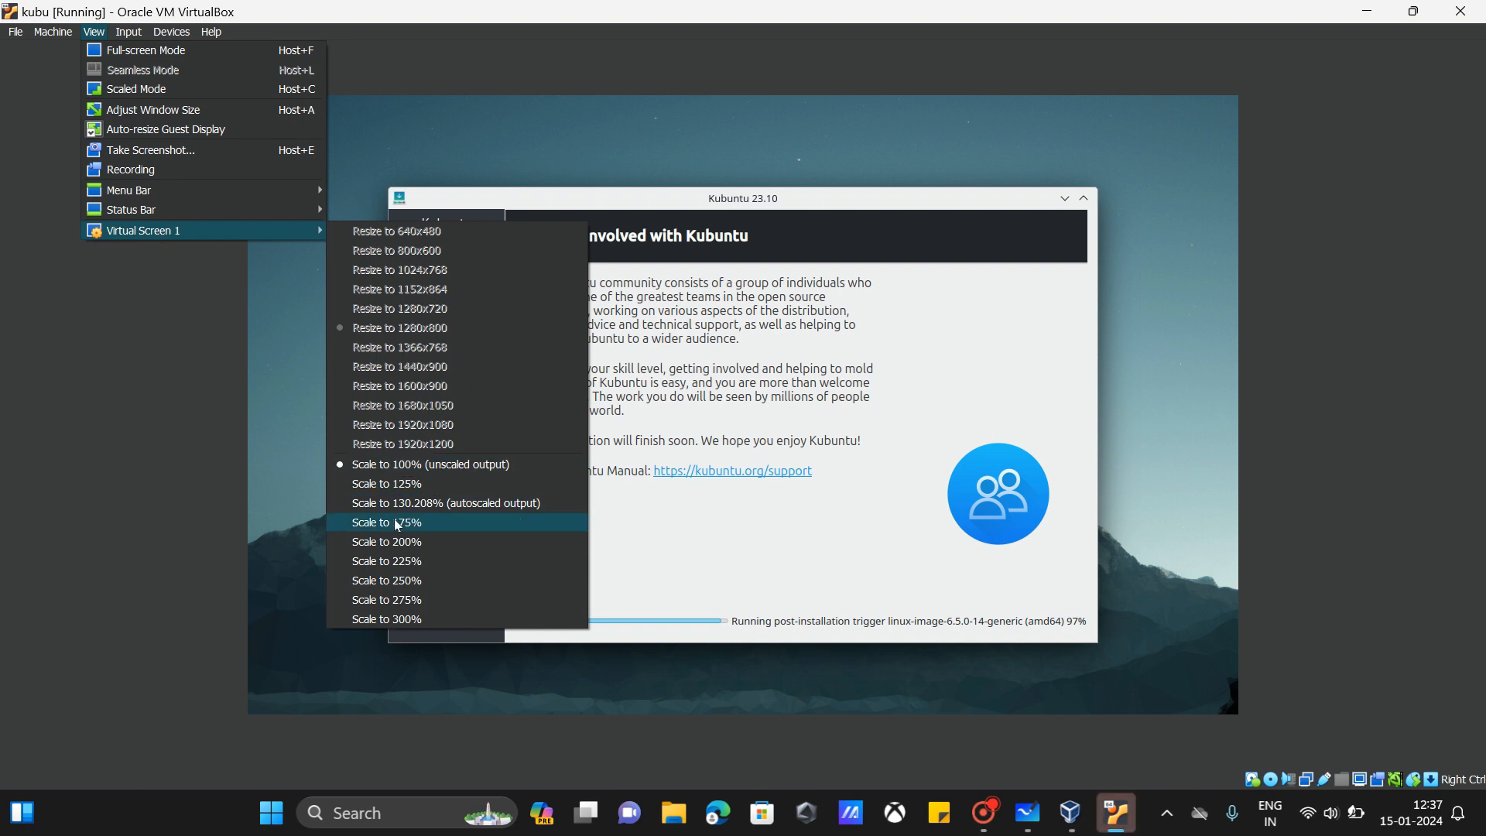
{"action": "left_click", "coordinate": [416, 504]}
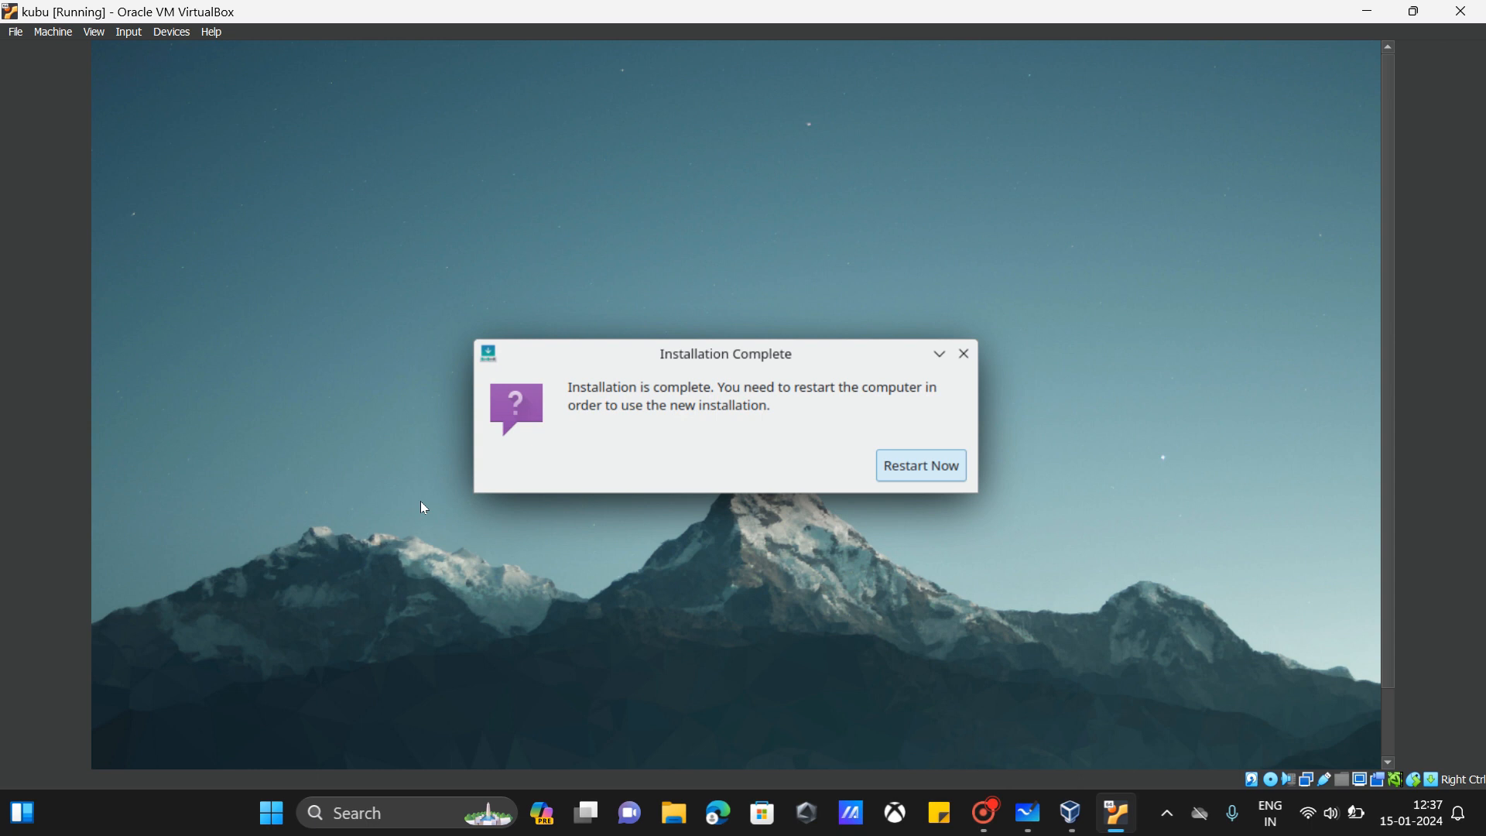
Step: Restart the guest and remove the installer disk from the virtual optical drive
{"action": "left_click", "coordinate": [921, 473]}
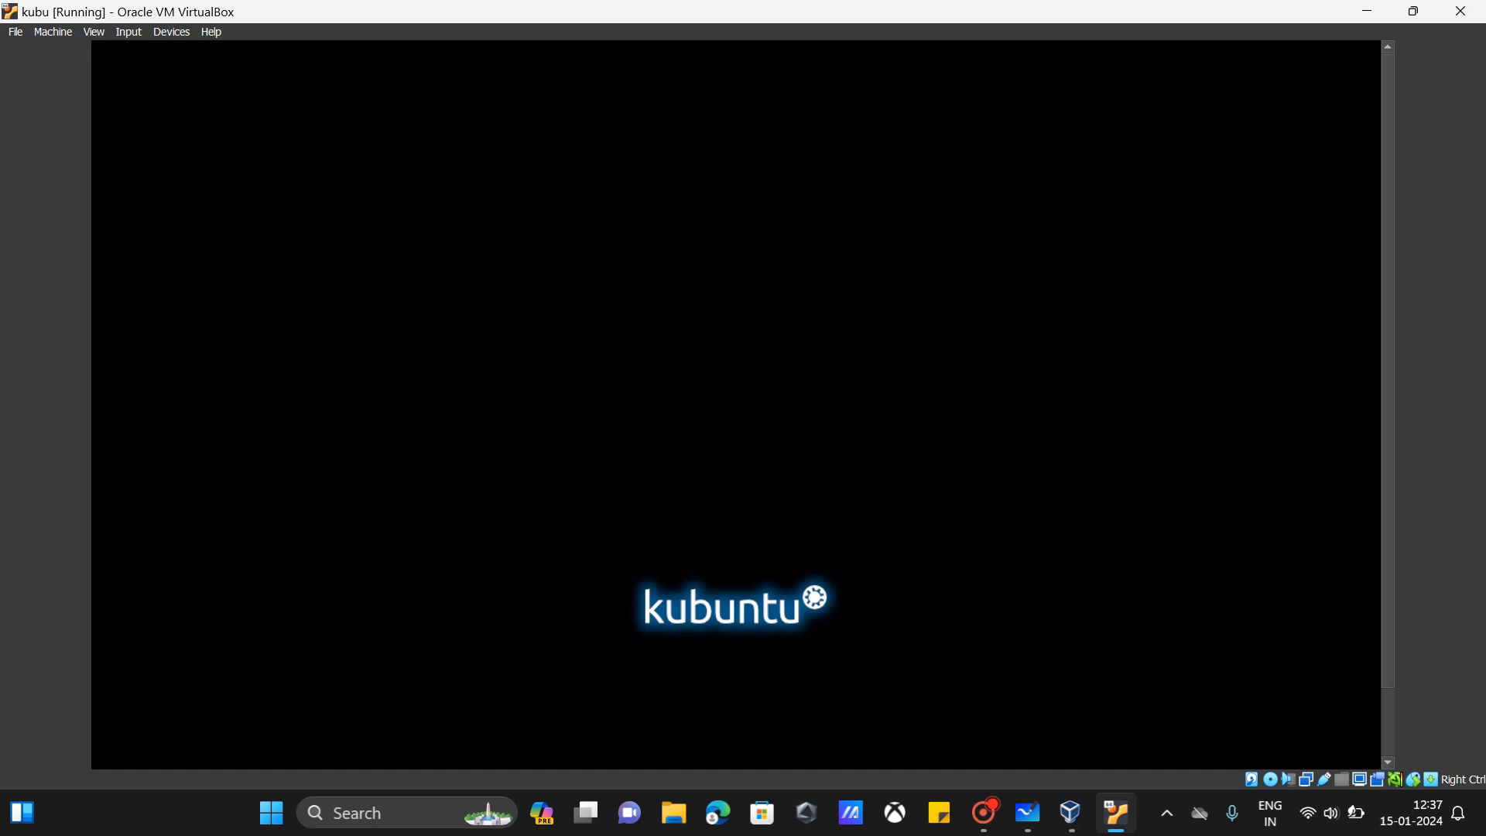
{"action": "left_click", "coordinate": [142, 37]}
{"action": "mouse_move", "coordinate": [163, 32]}
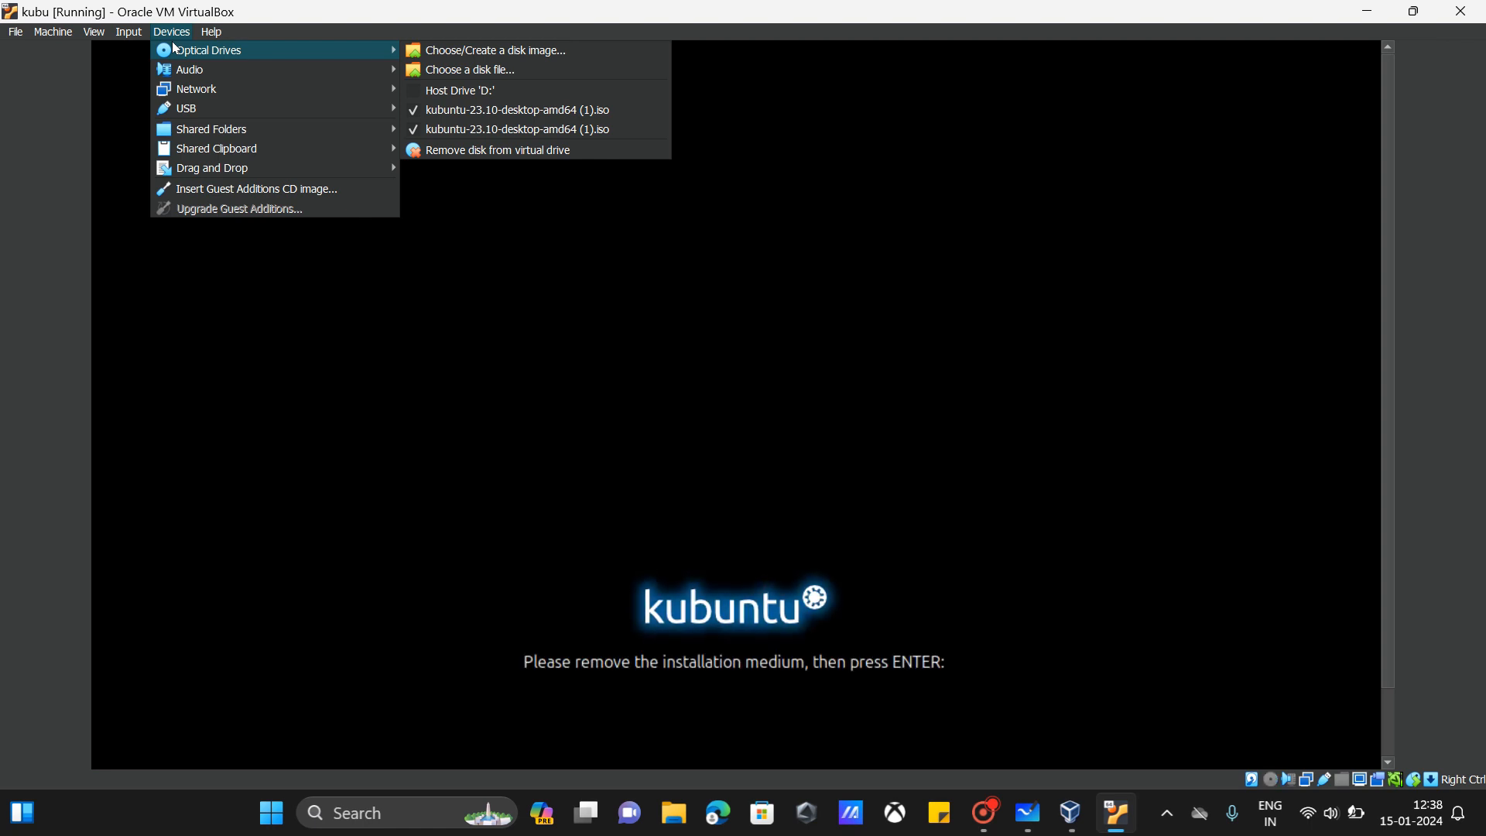
{"action": "left_click", "coordinate": [498, 150]}
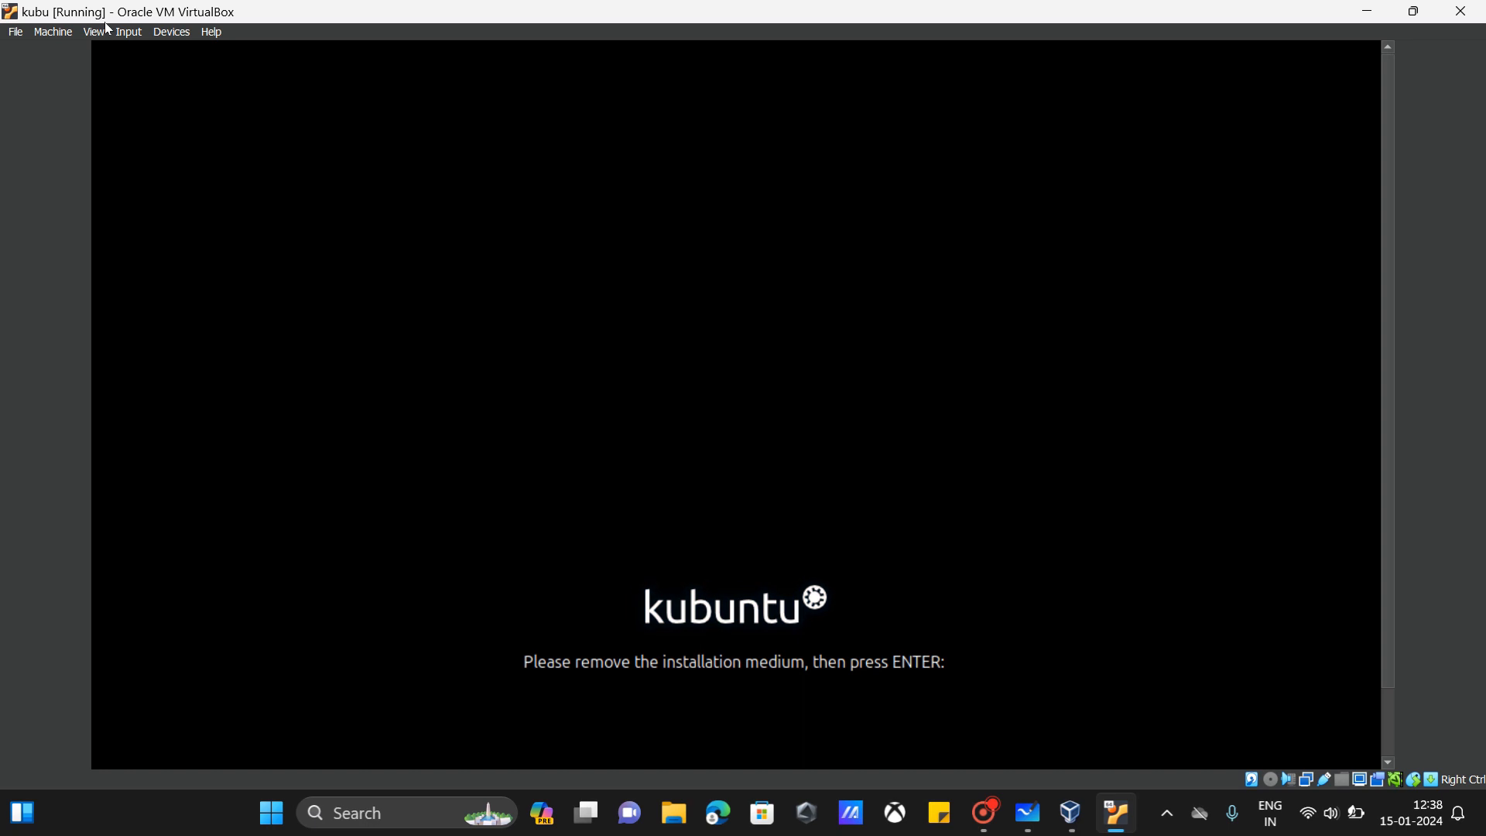
Step: Recheck the optical drives, then press Enter to continue booting the installed system
{"action": "left_click", "coordinate": [172, 32]}
{"action": "mouse_move", "coordinate": [221, 53]}
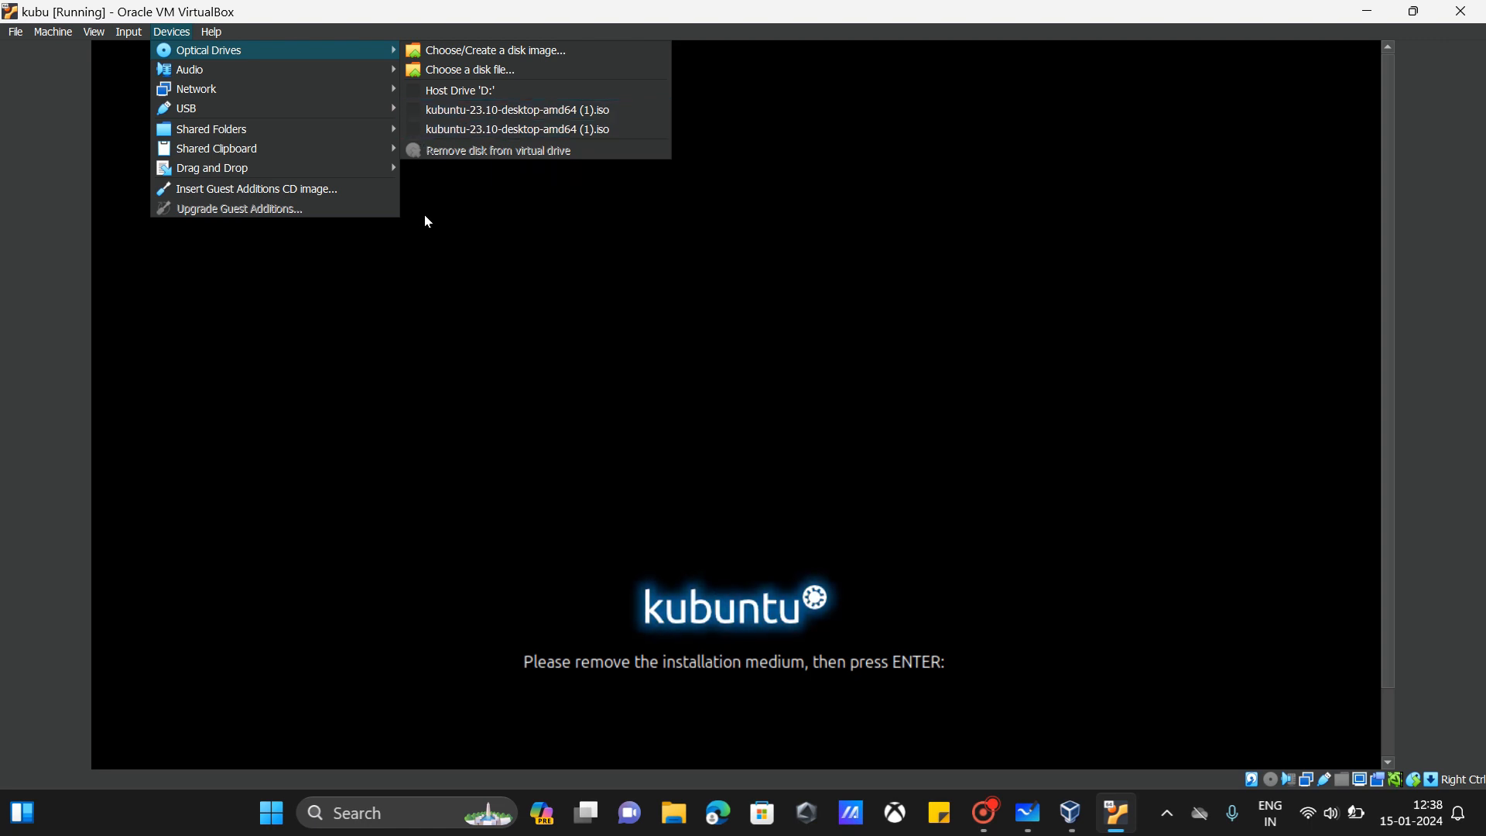
{"action": "key", "text": "Escape"}
{"action": "key", "text": "Escape"}
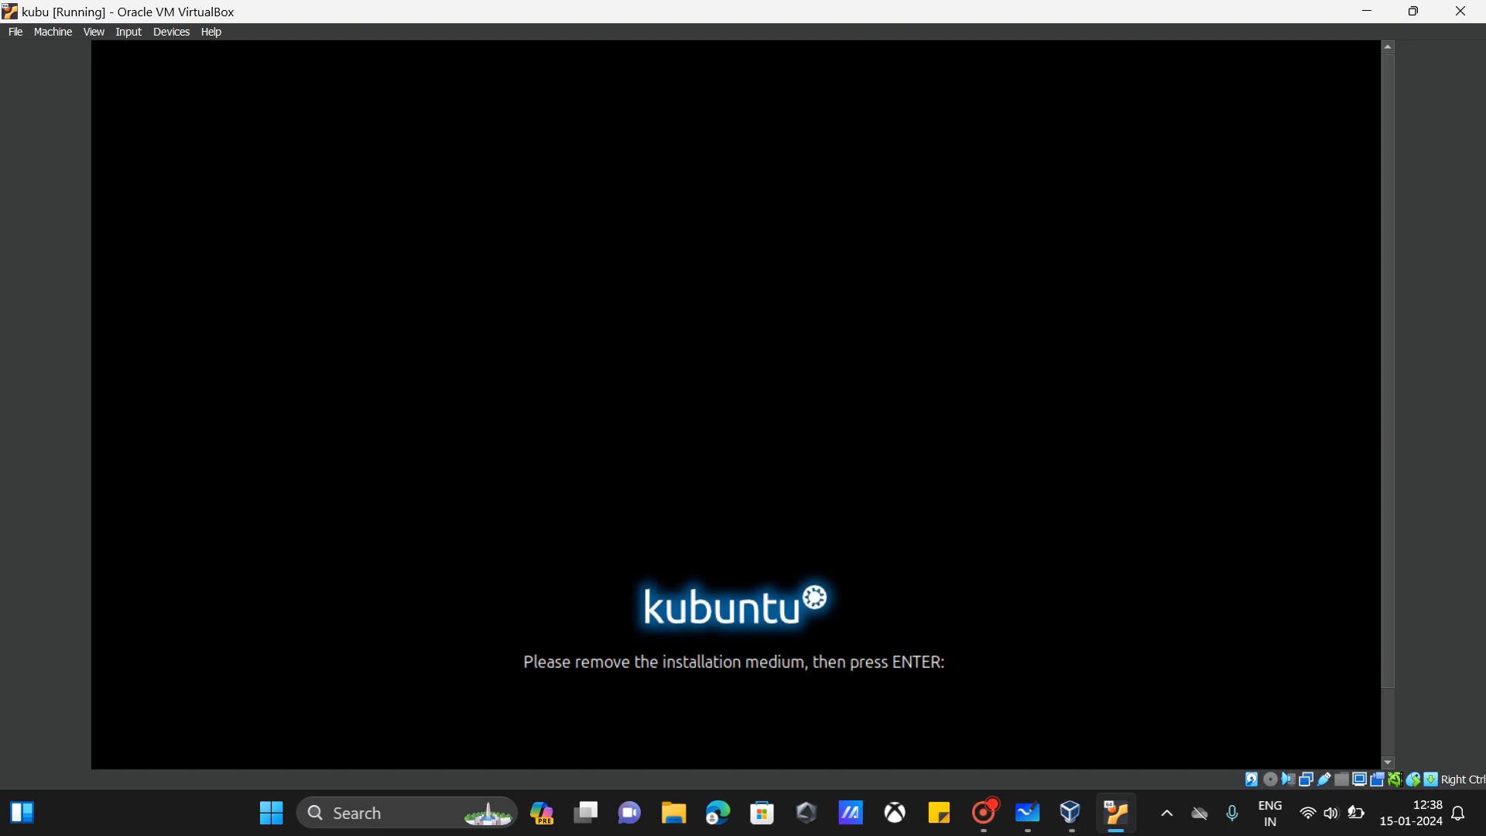
{"action": "key", "text": "Return"}
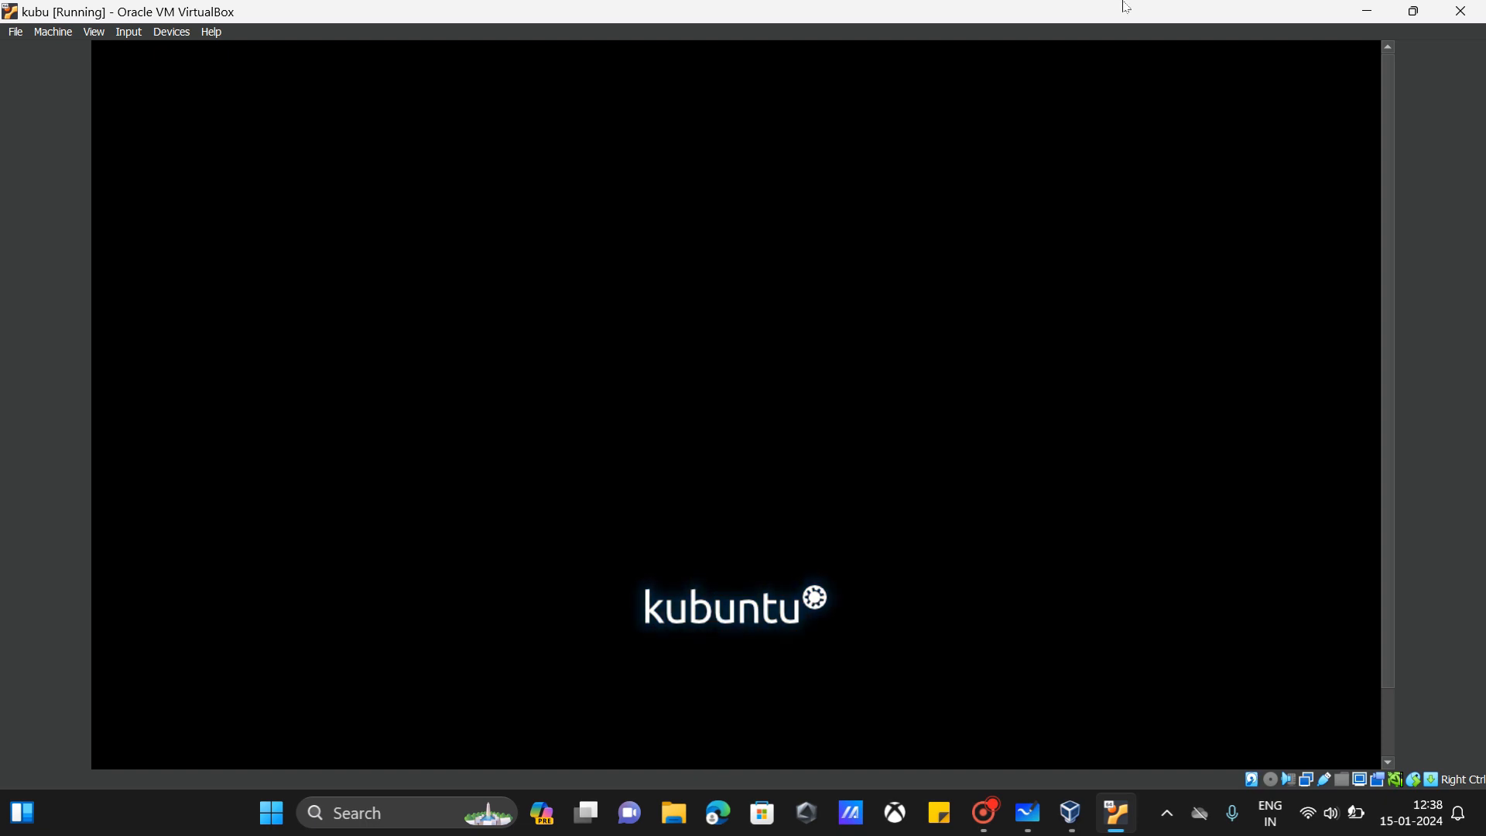
{"action": "left_click", "coordinate": [1368, 10]}
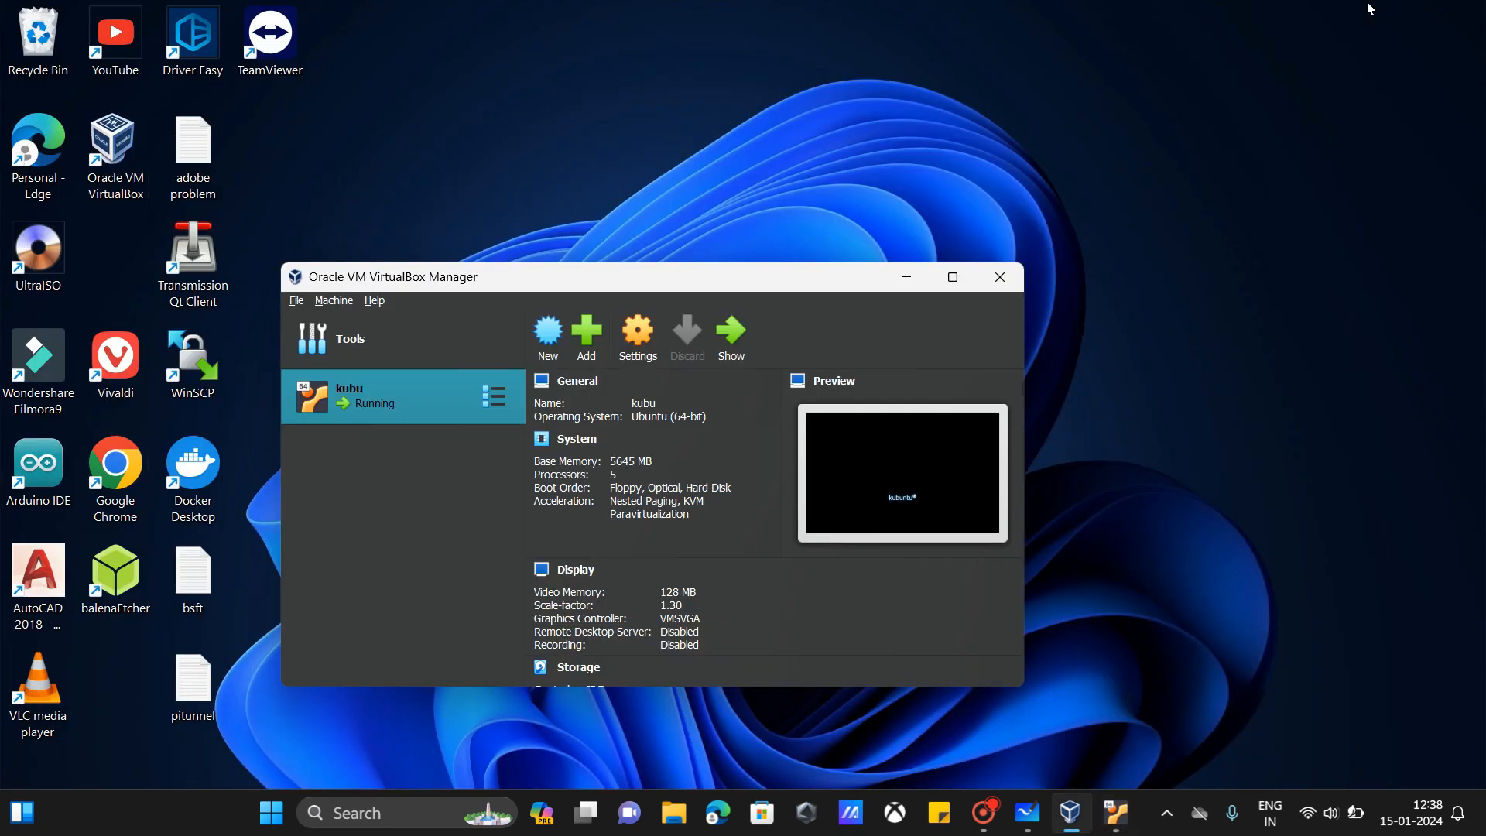
{"action": "mouse_move", "coordinate": [1132, 821]}
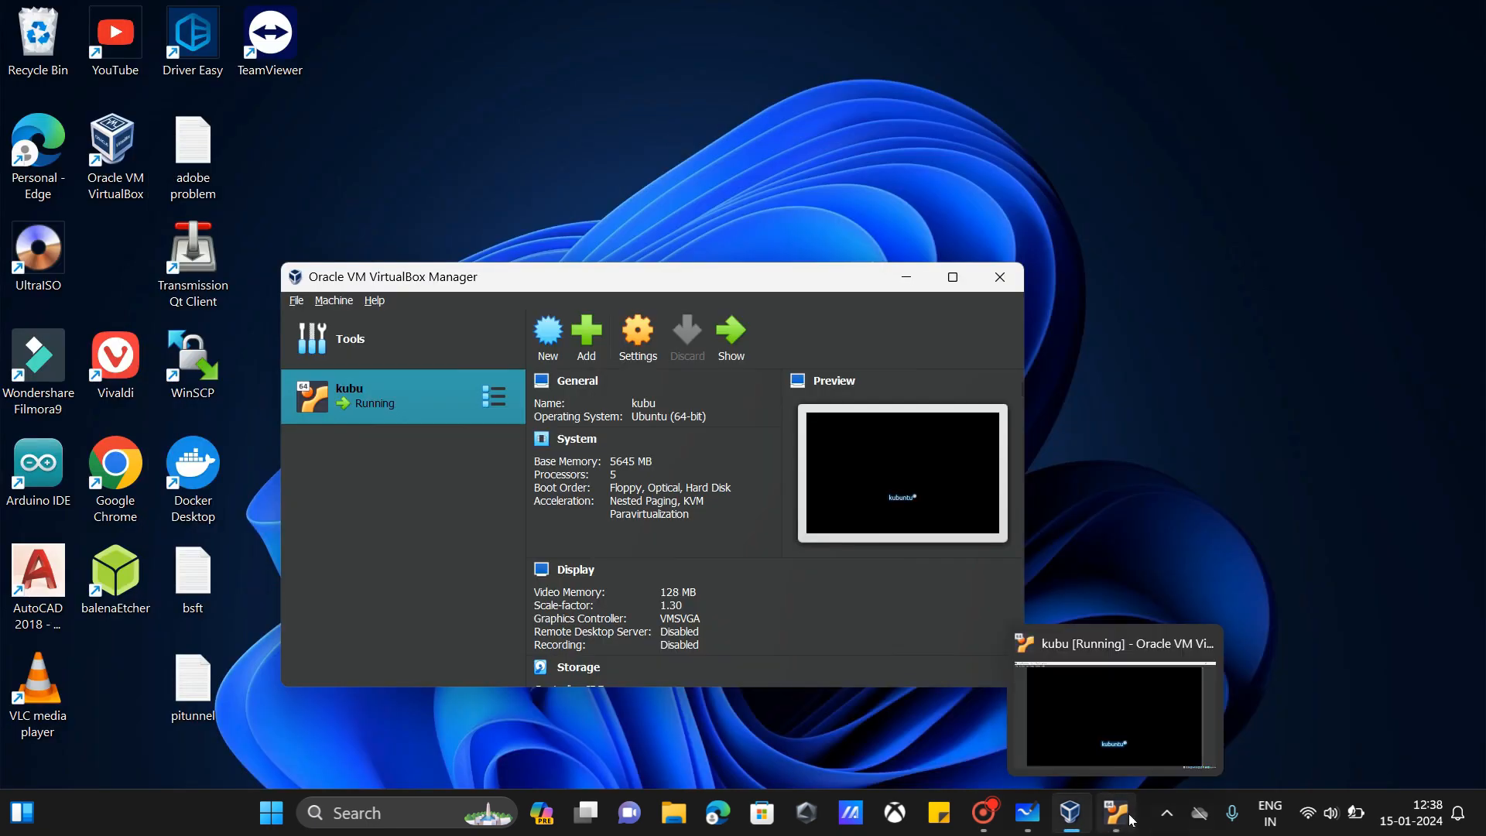
{"action": "left_click", "coordinate": [1131, 820]}
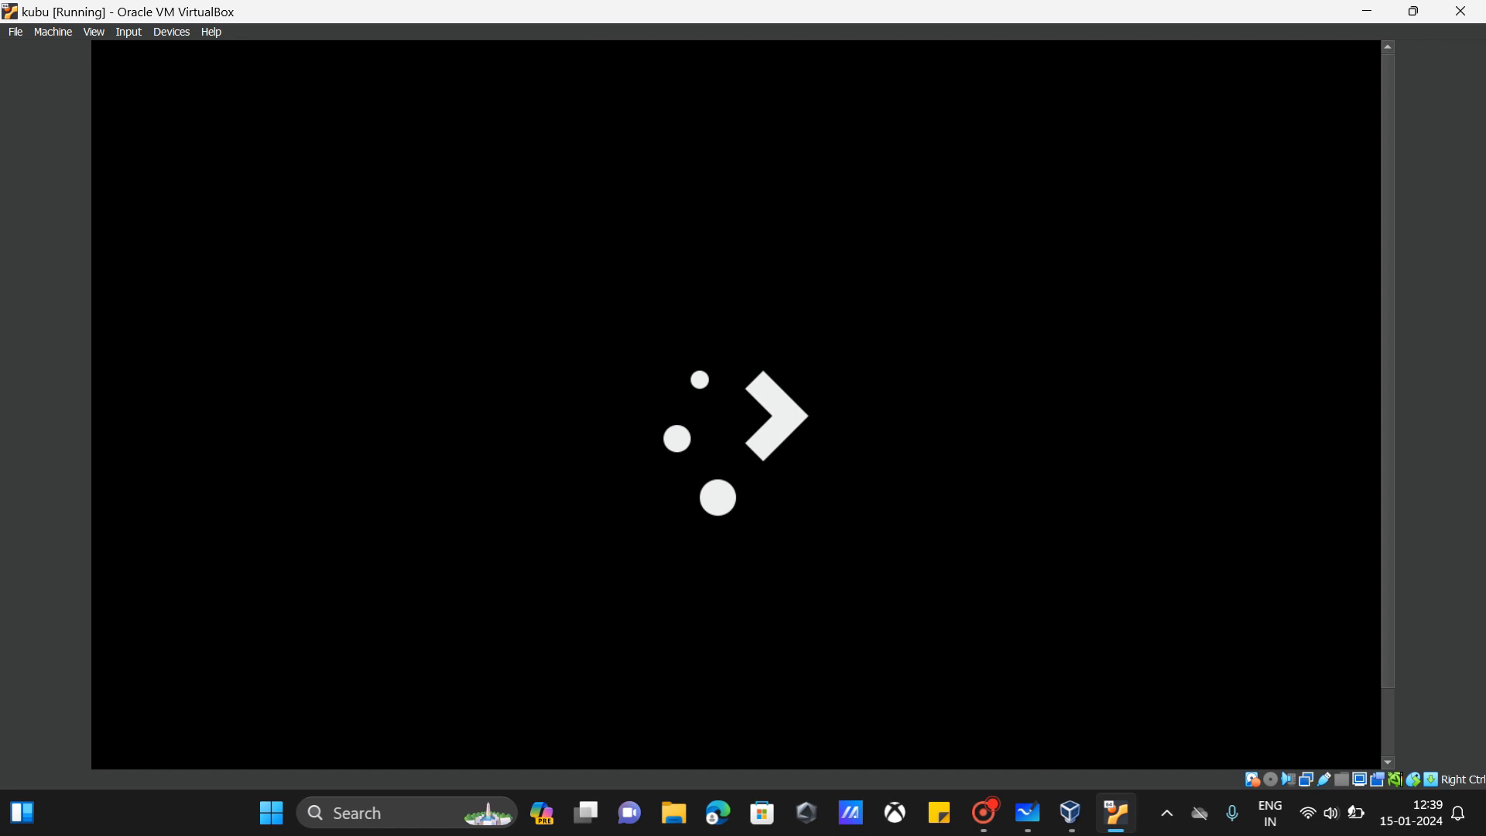
Step: Decline mouse capture, then open and close the guest's Configure Display Settings window
{"action": "left_click", "coordinate": [706, 250]}
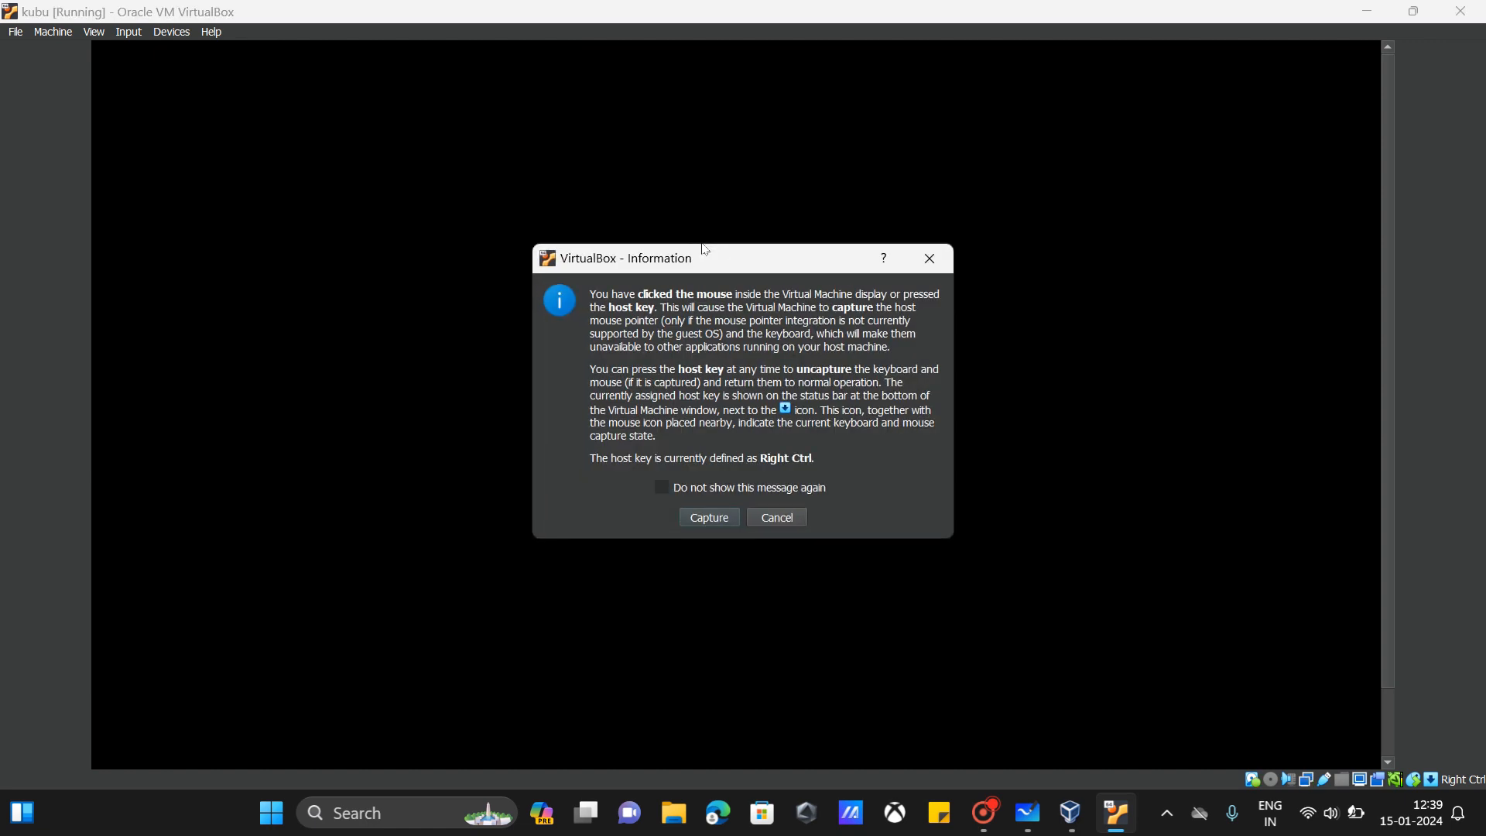
{"action": "left_click", "coordinate": [779, 516]}
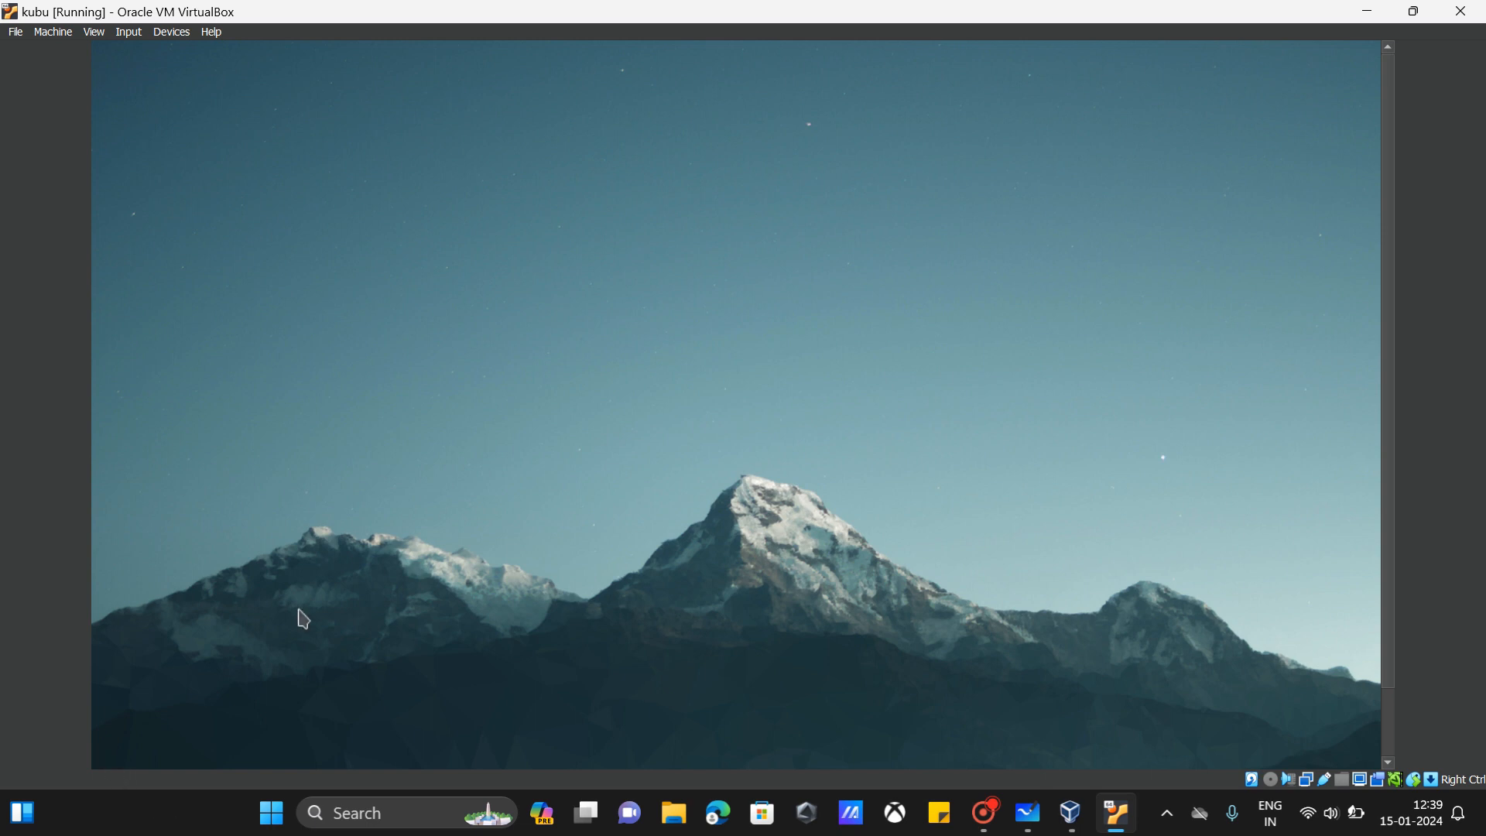
{"action": "right_click", "coordinate": [576, 594]}
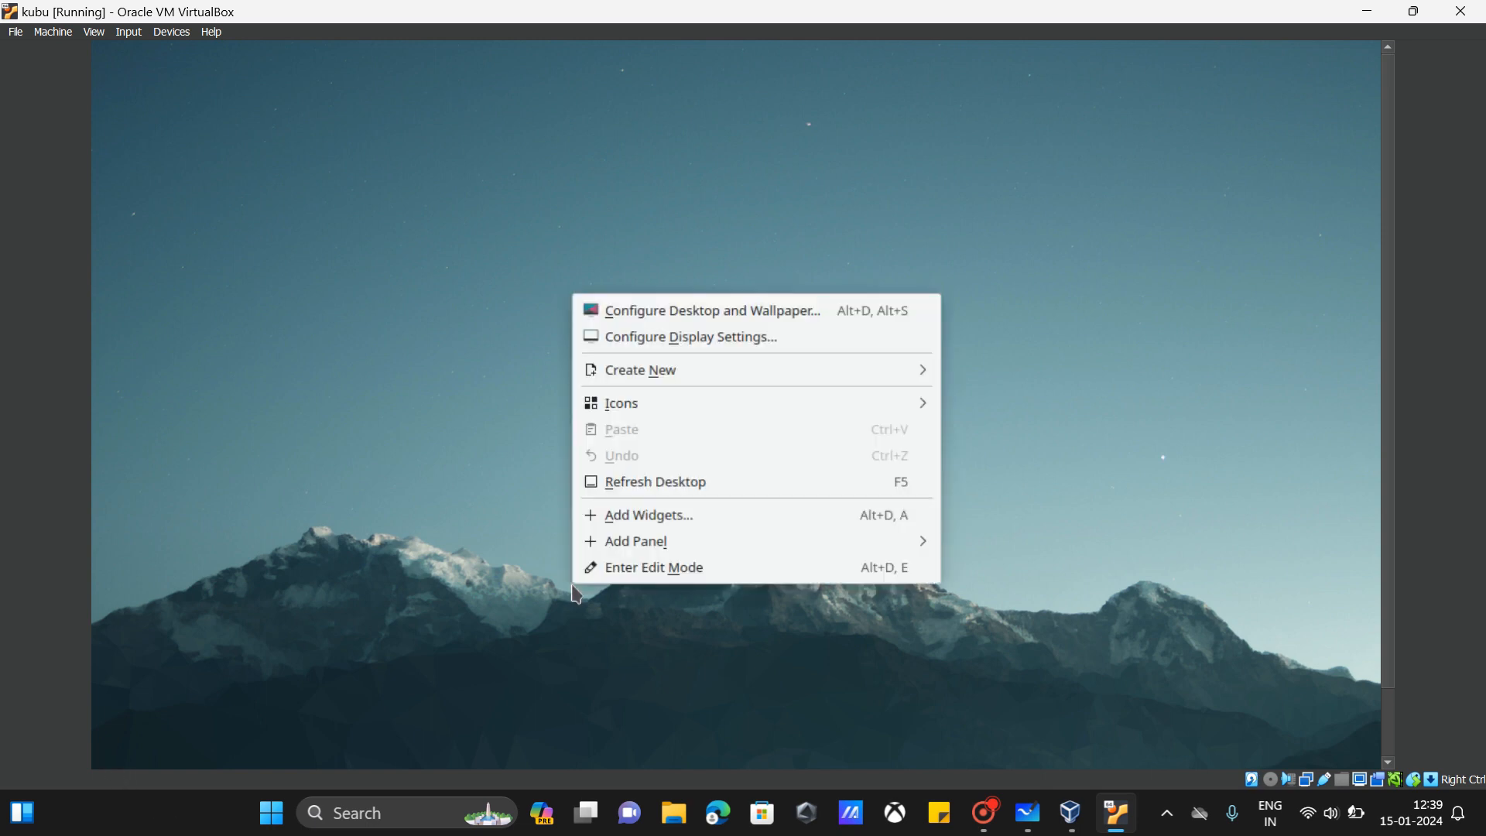
{"action": "left_click", "coordinate": [631, 343]}
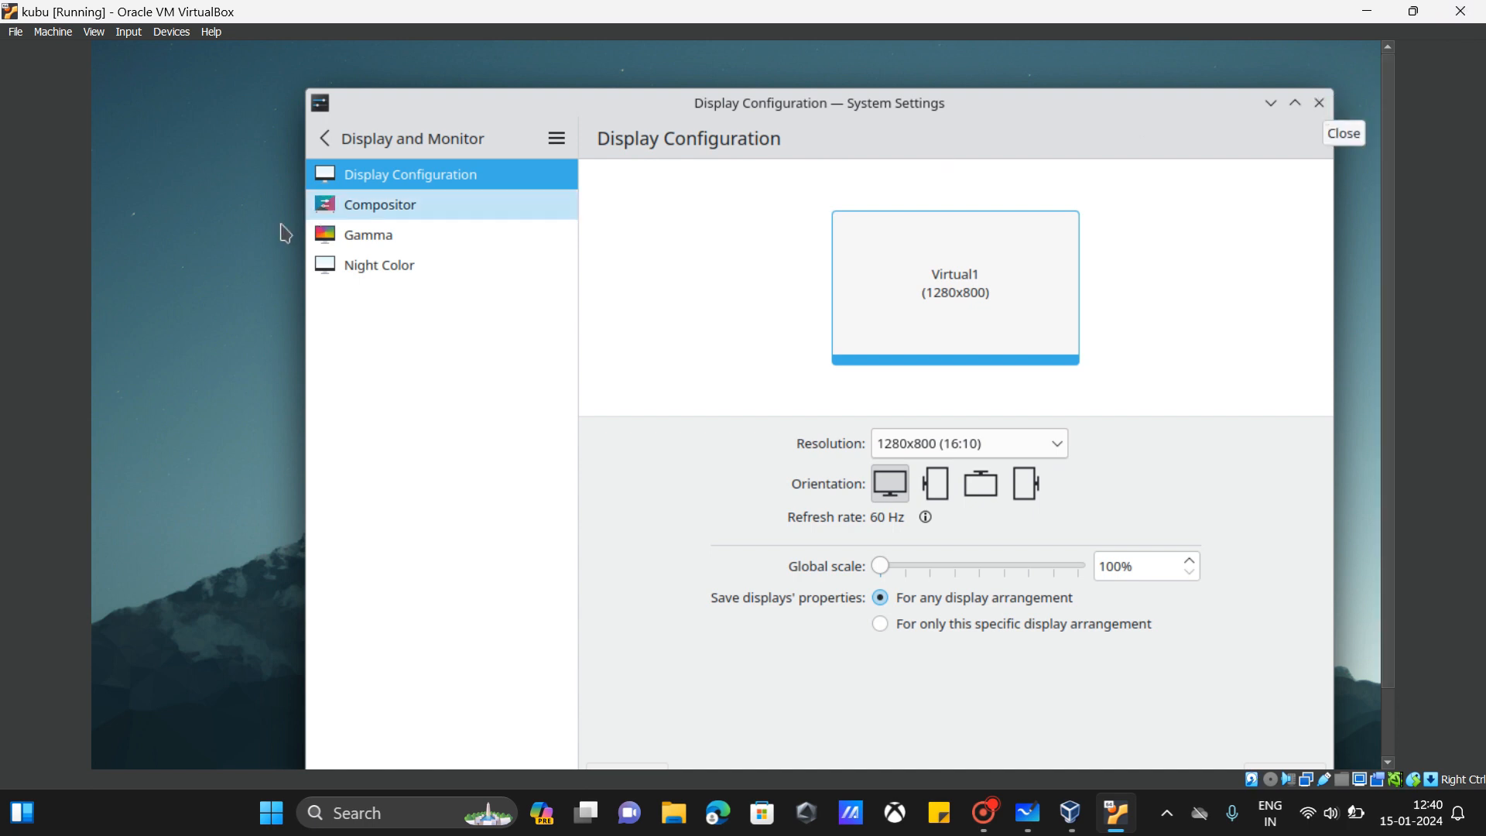
{"action": "left_click", "coordinate": [1319, 103]}
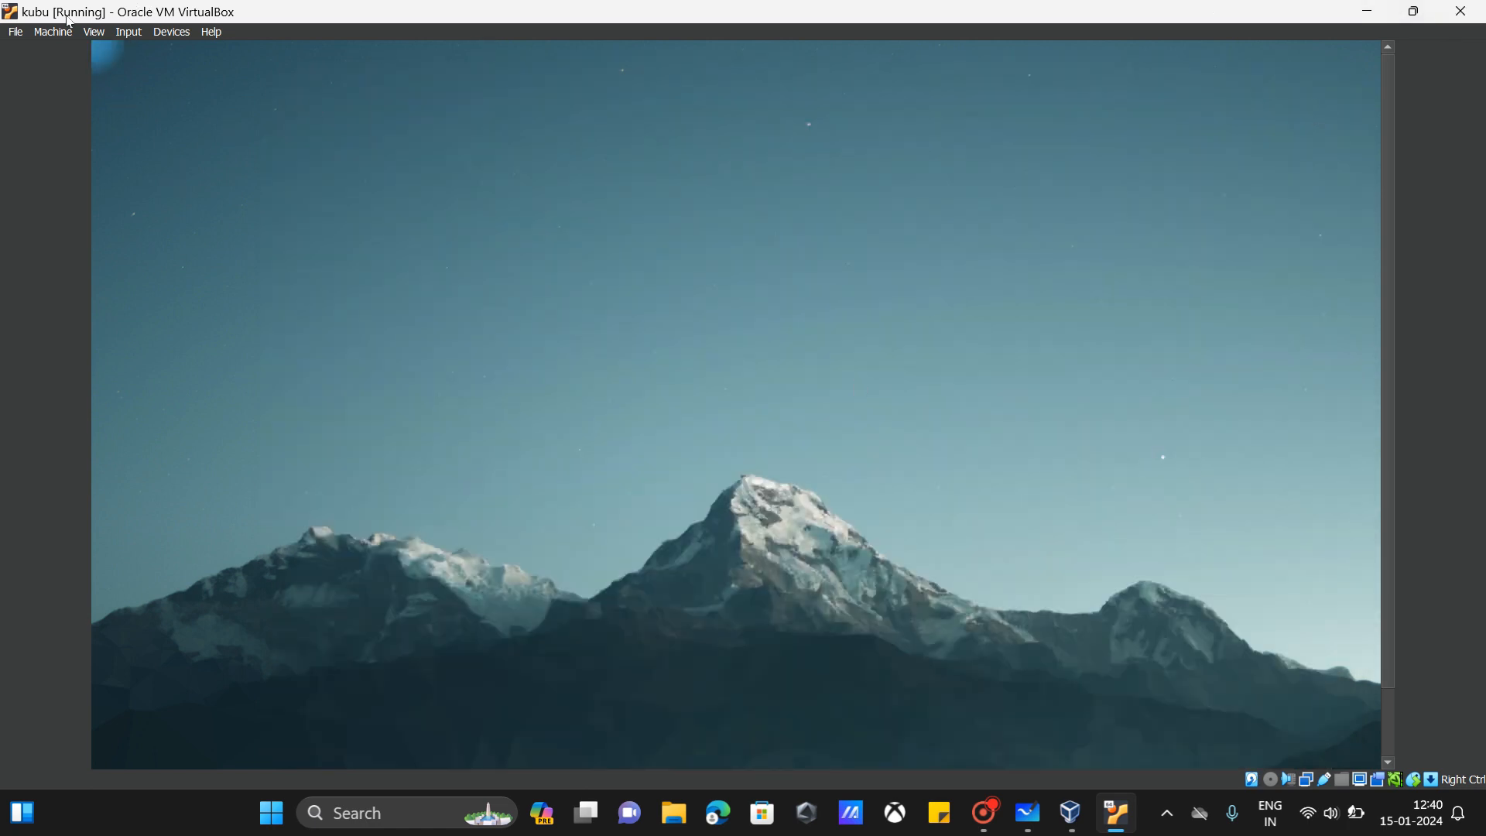
Step: Scale Virtual Screen 1 to 100% unscaled output
{"action": "left_click", "coordinate": [91, 33]}
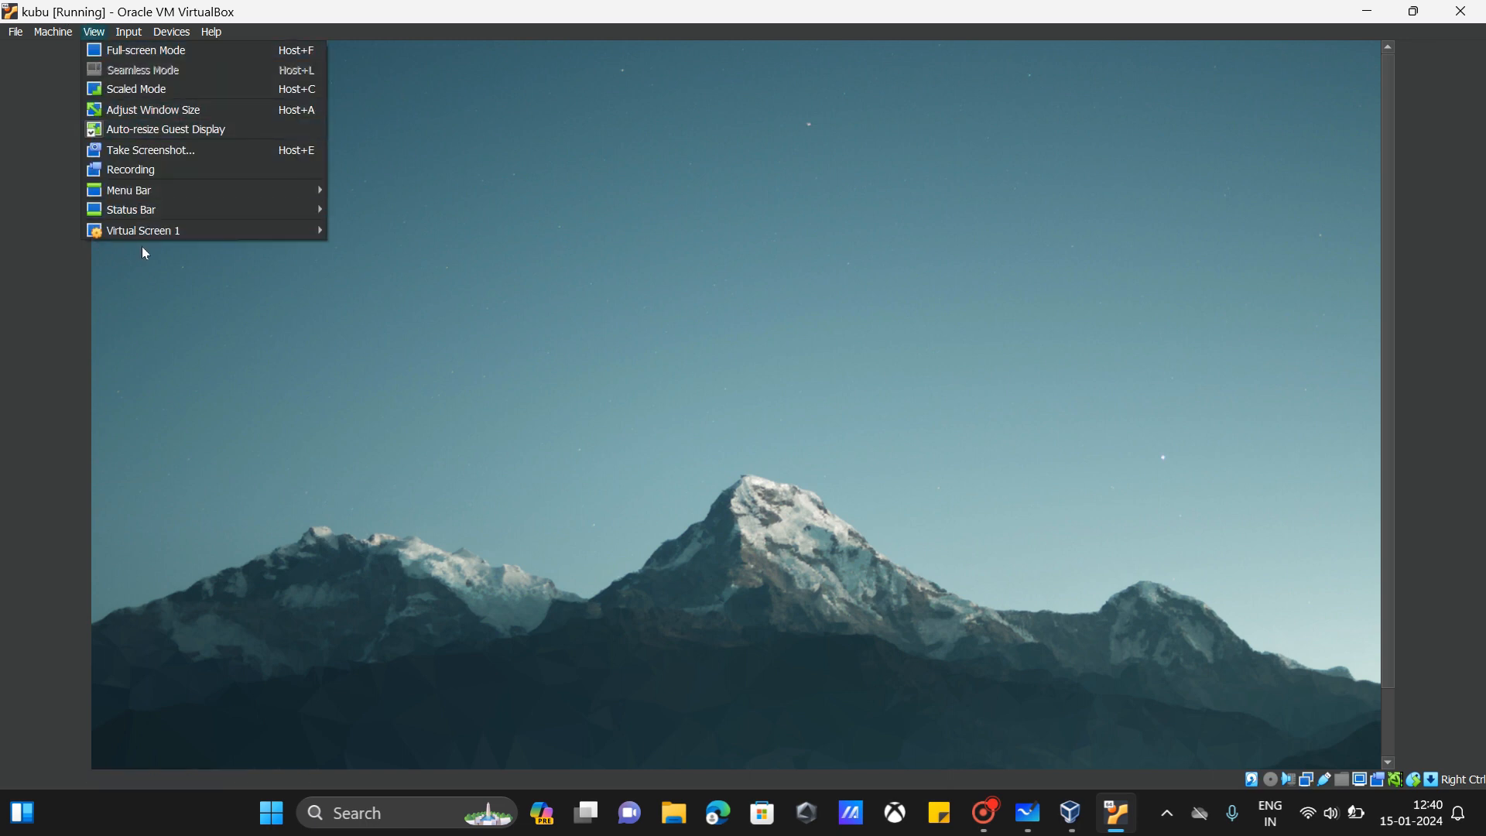
{"action": "mouse_move", "coordinate": [145, 234]}
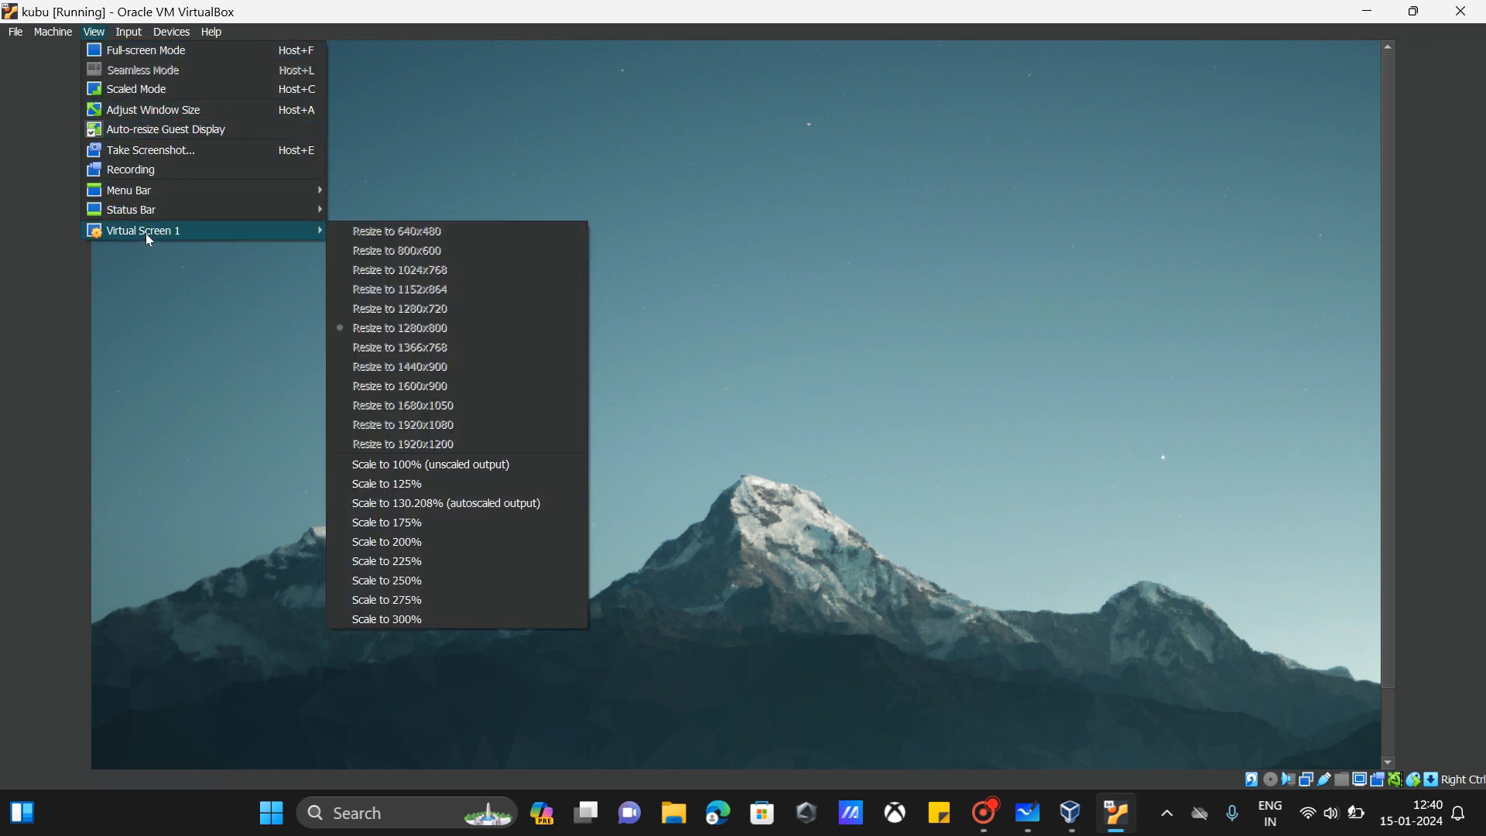
{"action": "left_click", "coordinate": [412, 466]}
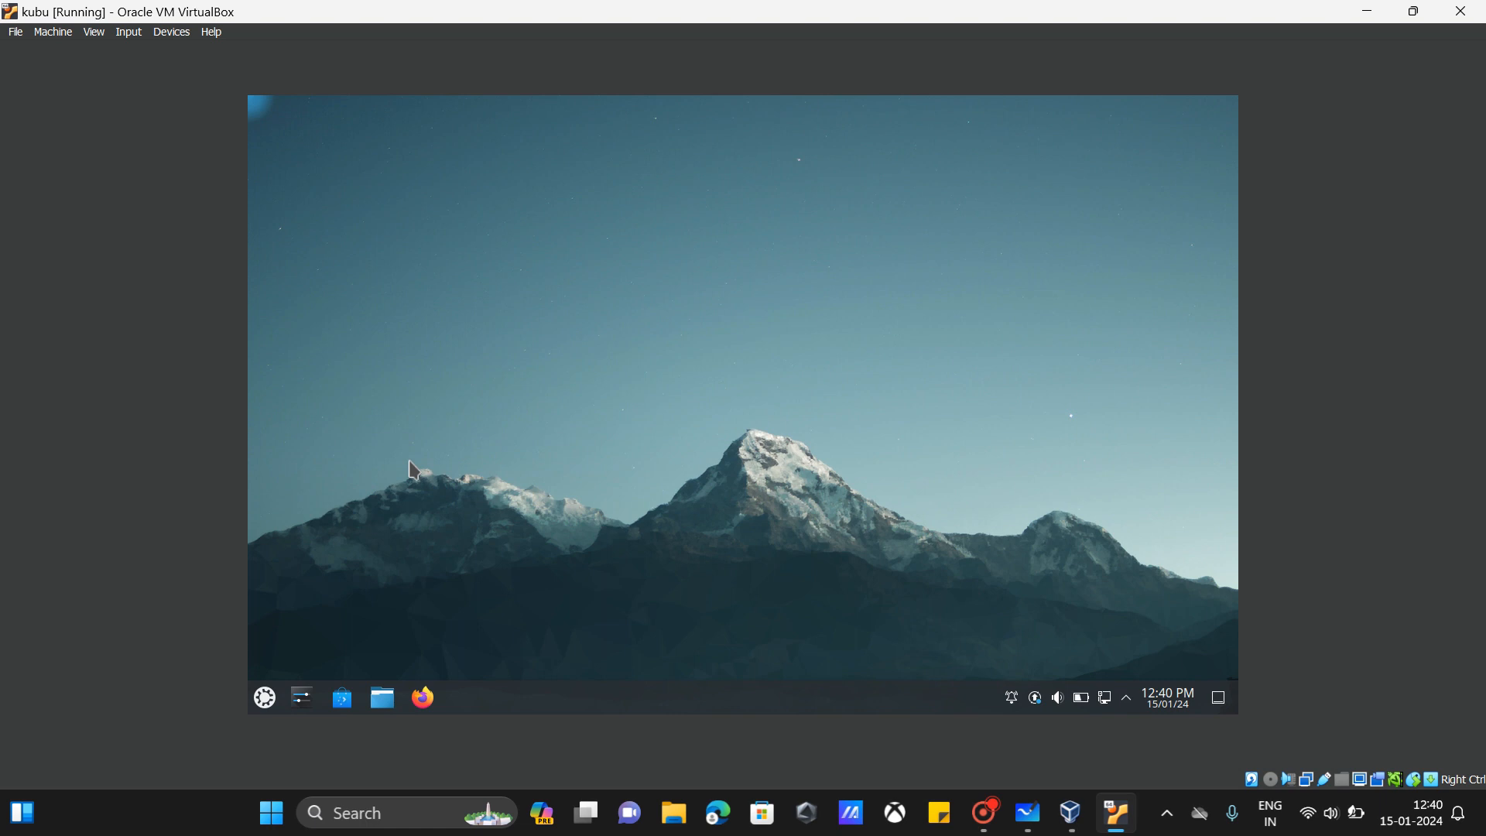
{"action": "left_click", "coordinate": [267, 699]}
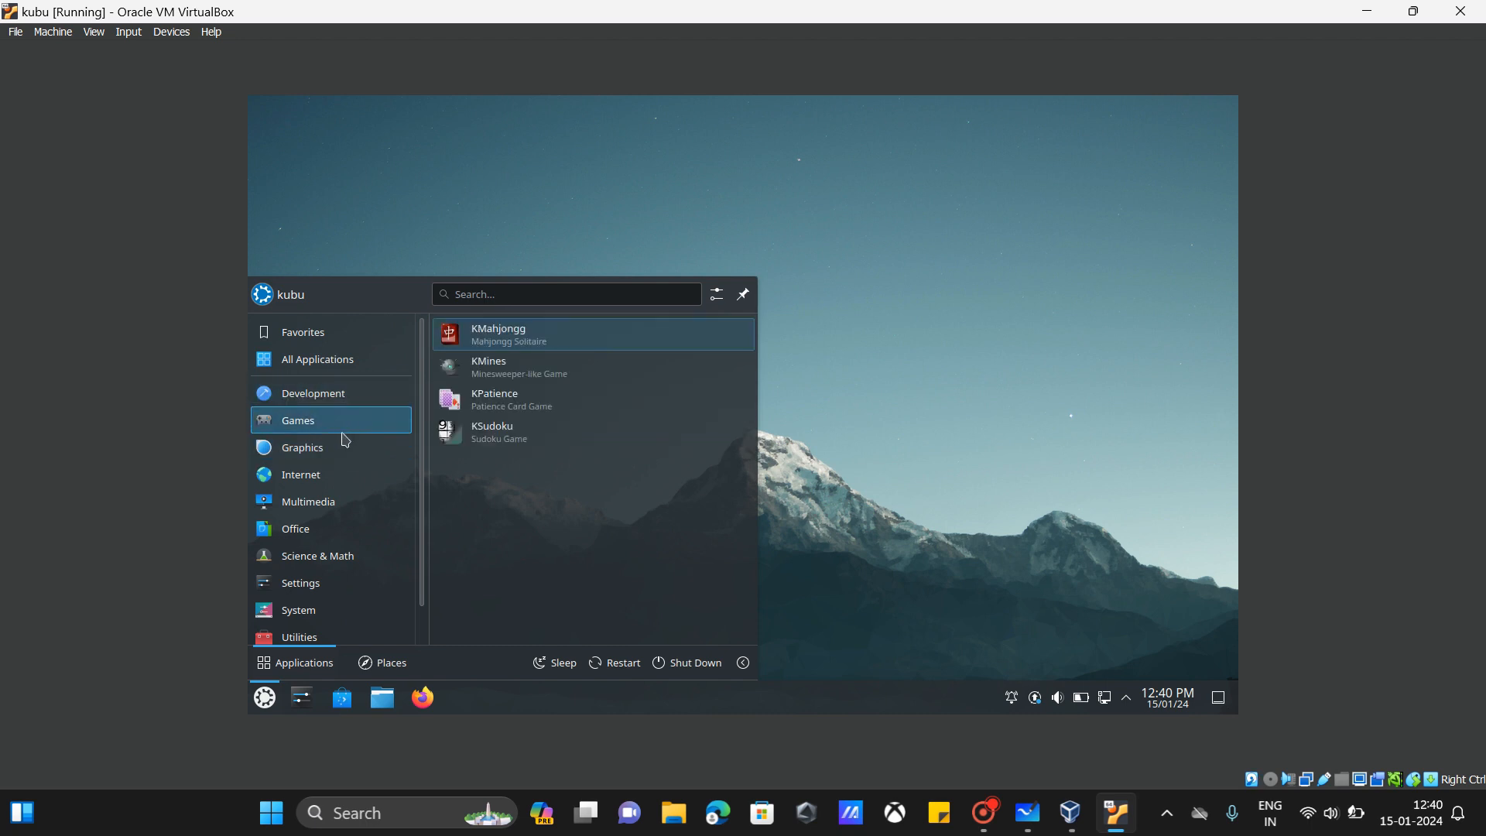
{"action": "left_click", "coordinate": [514, 376]}
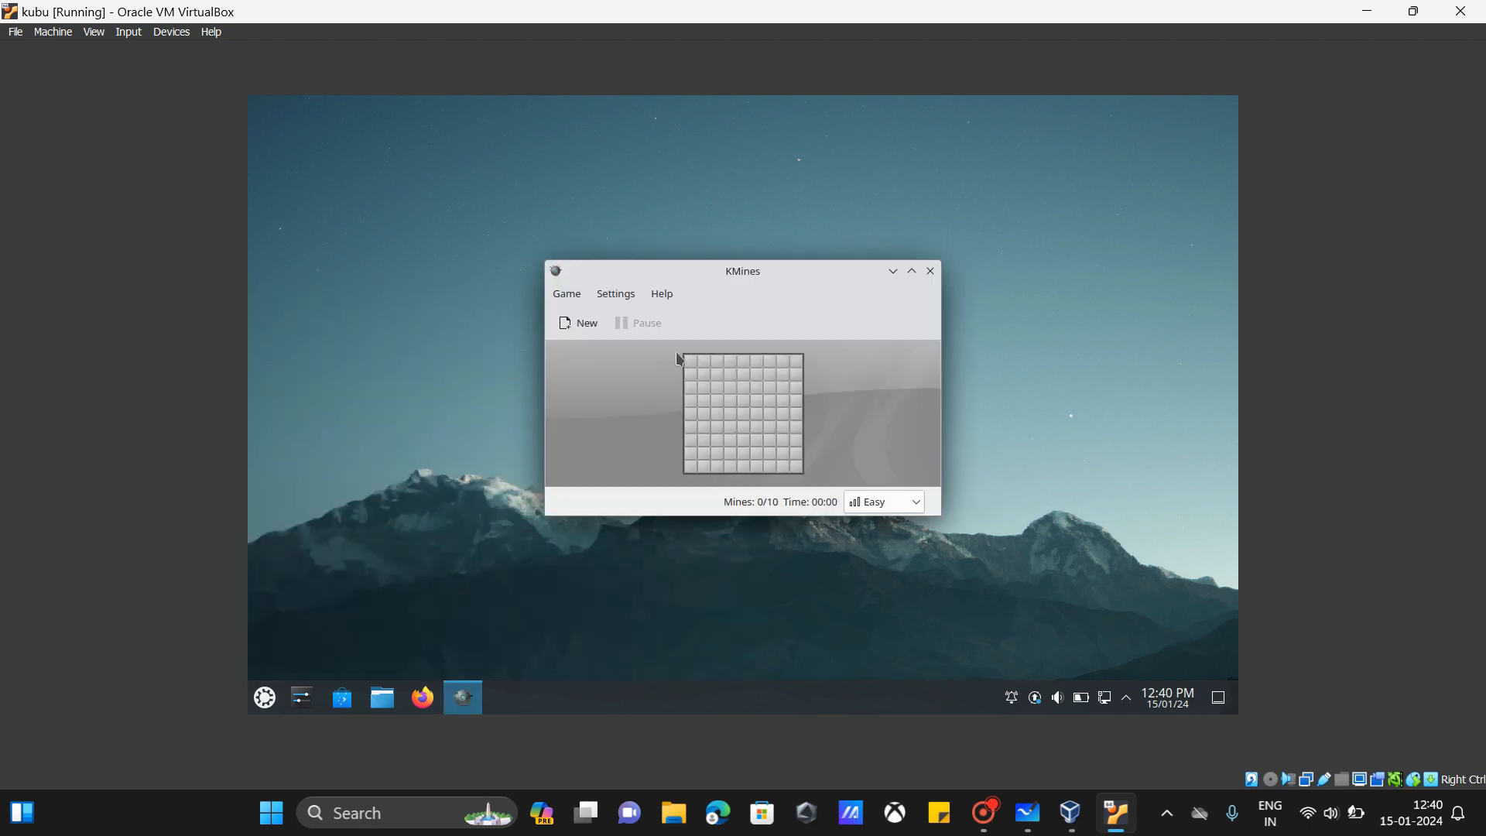
{"action": "left_click", "coordinate": [719, 391]}
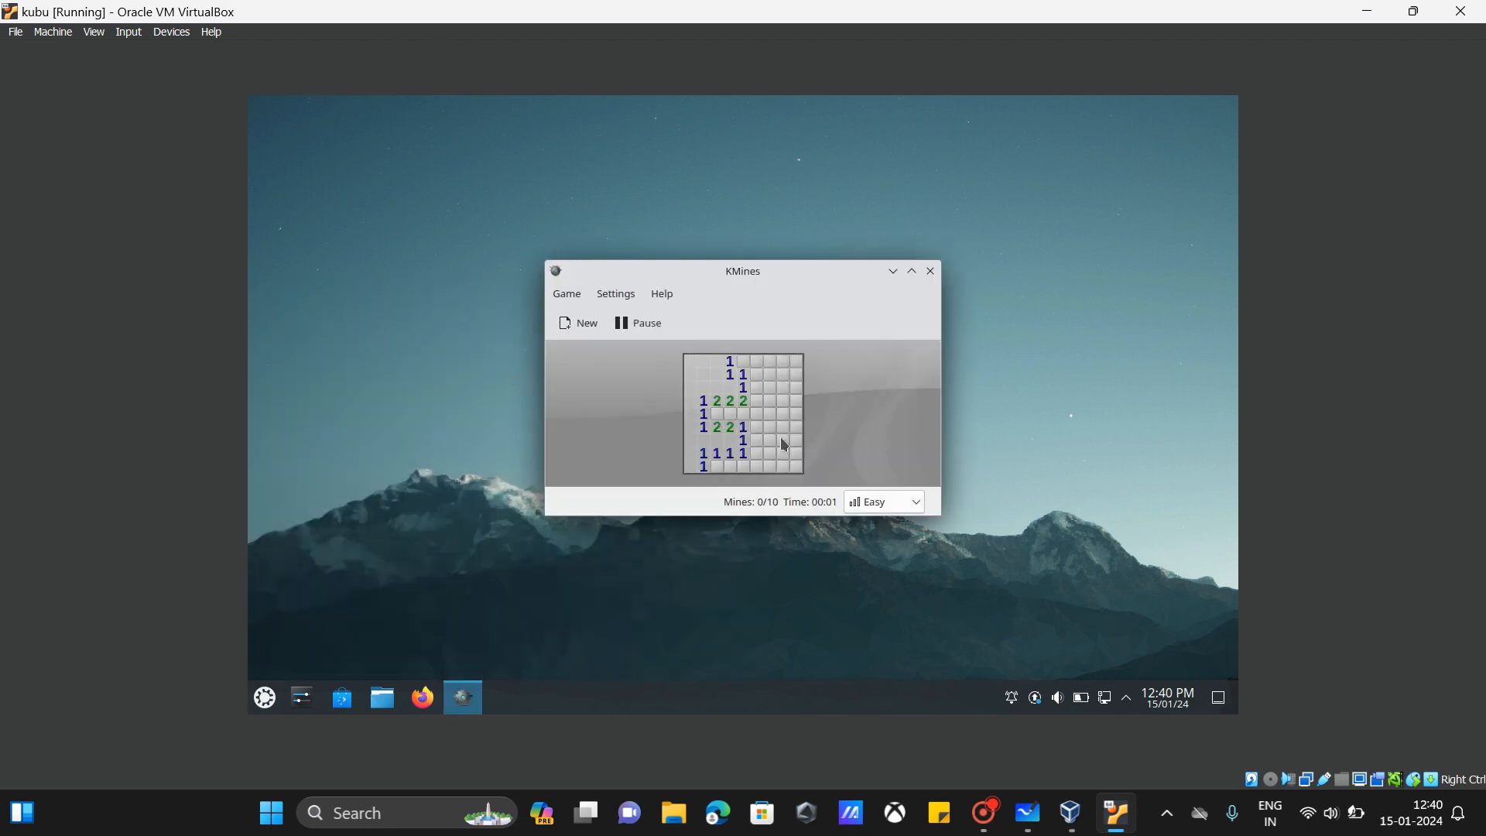
{"action": "left_click", "coordinate": [782, 362]}
{"action": "left_click", "coordinate": [783, 402]}
{"action": "left_click", "coordinate": [798, 438]}
{"action": "left_click", "coordinate": [930, 271]}
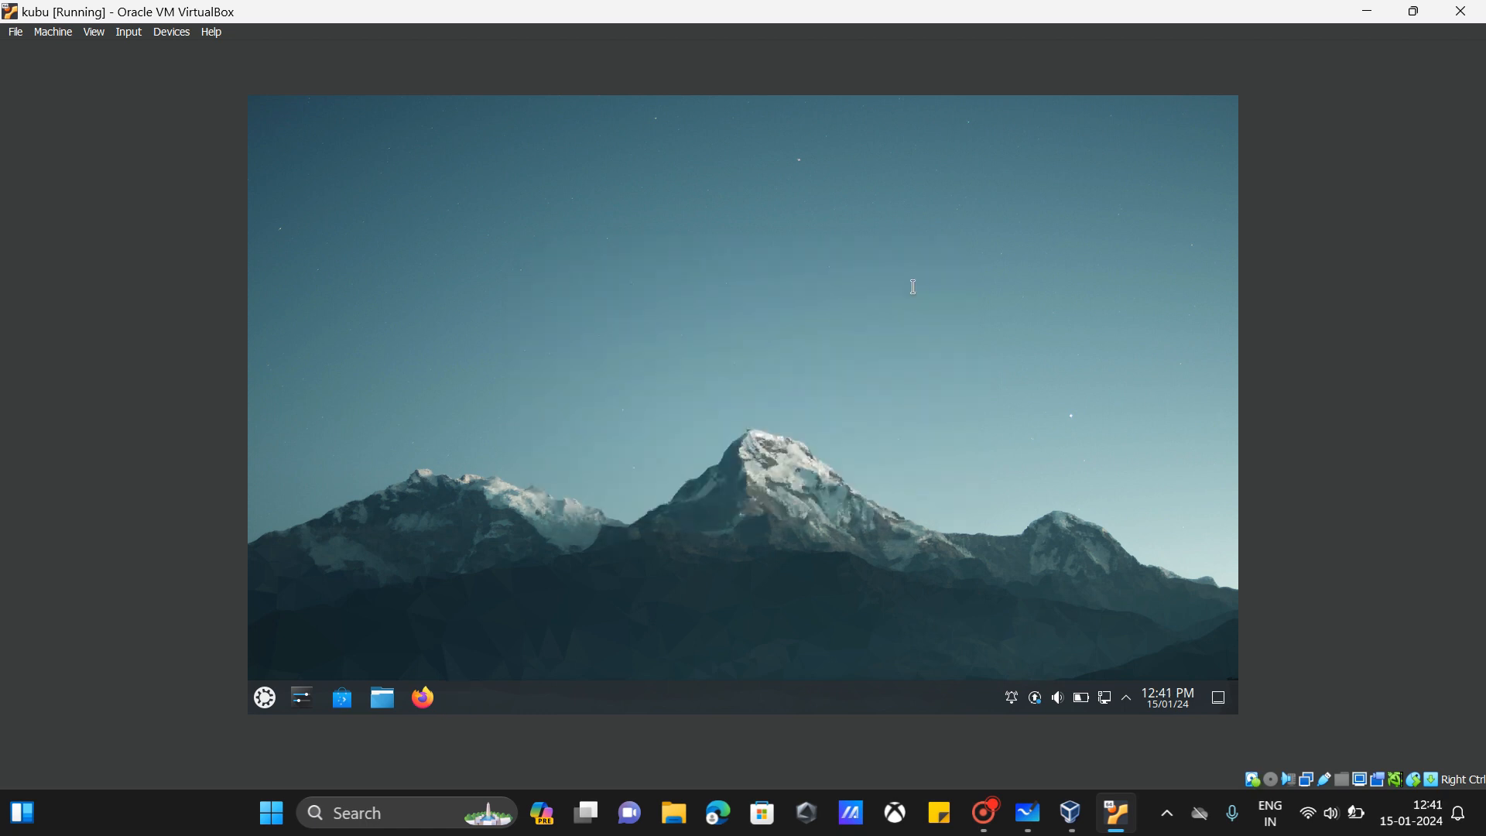
Step: Run 'sudo apt update' in a guest terminal, close Konsole, and open the application launcher
{"action": "key", "text": "ctrl+alt+t"}
{"action": "type", "text": "s"}
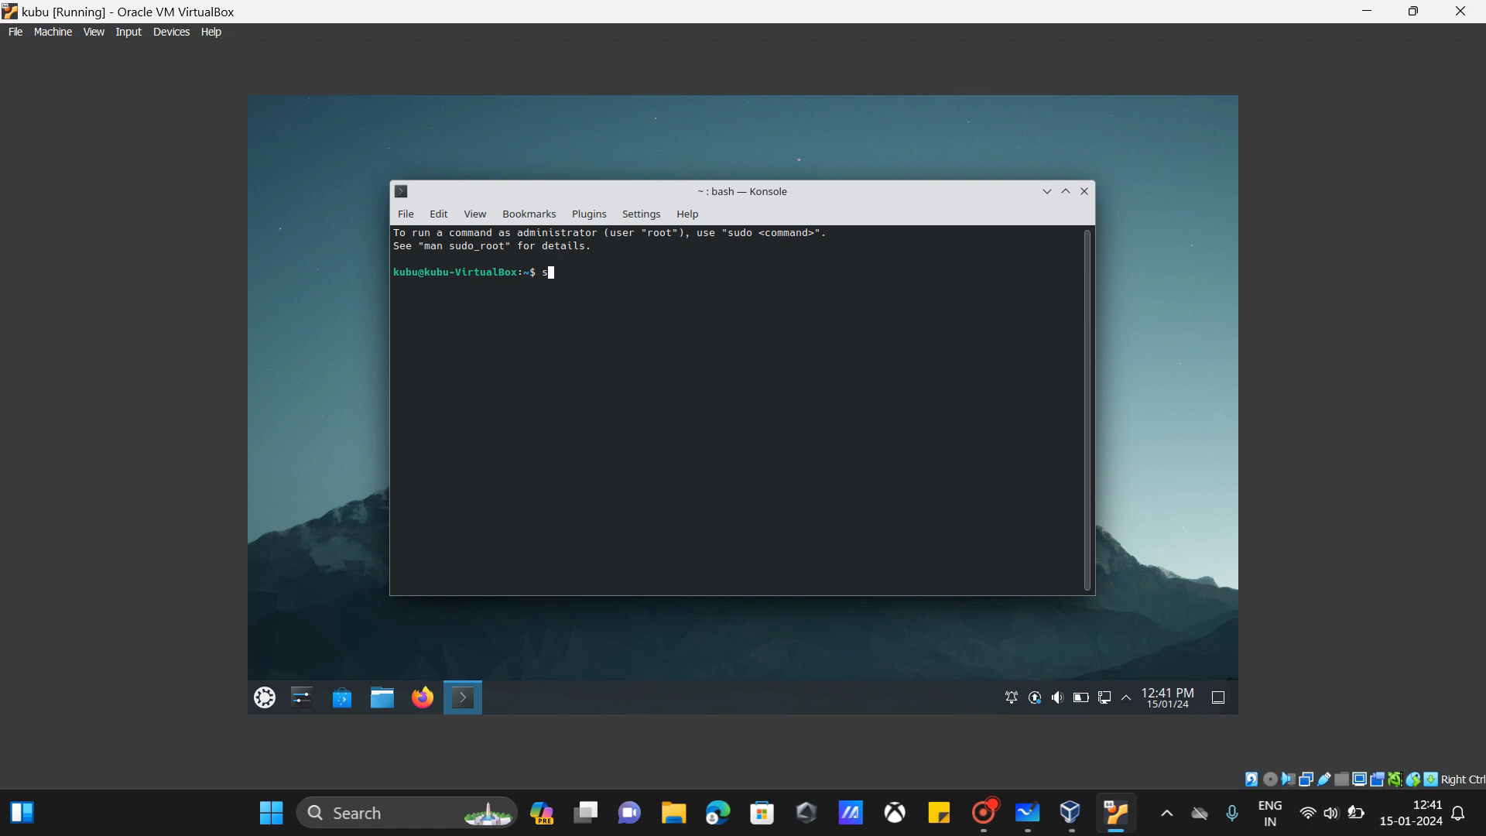
{"action": "type", "text": "udo apt update"}
{"action": "key", "text": "Return"}
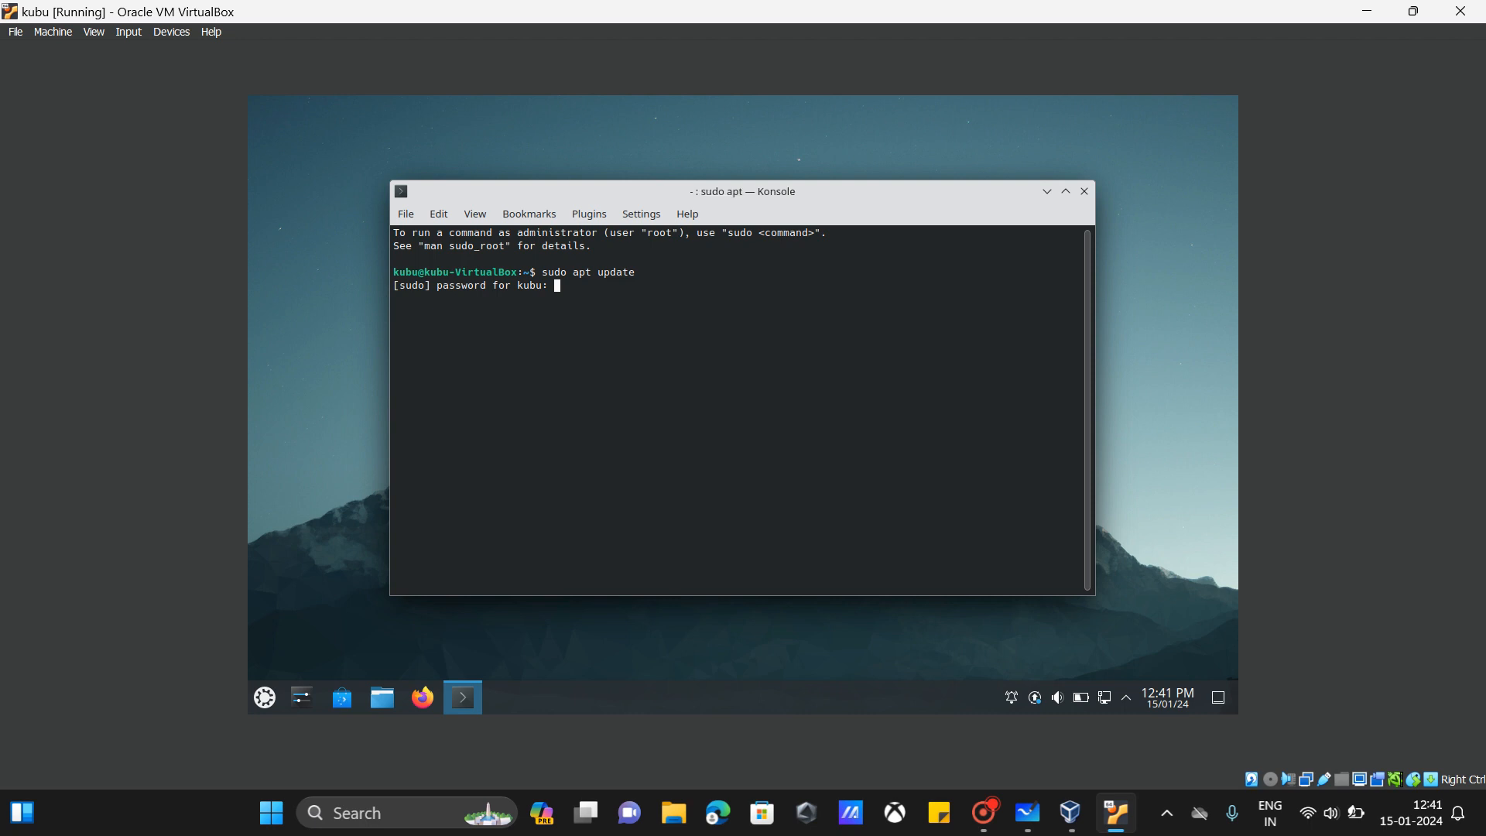
{"action": "key", "text": "Return"}
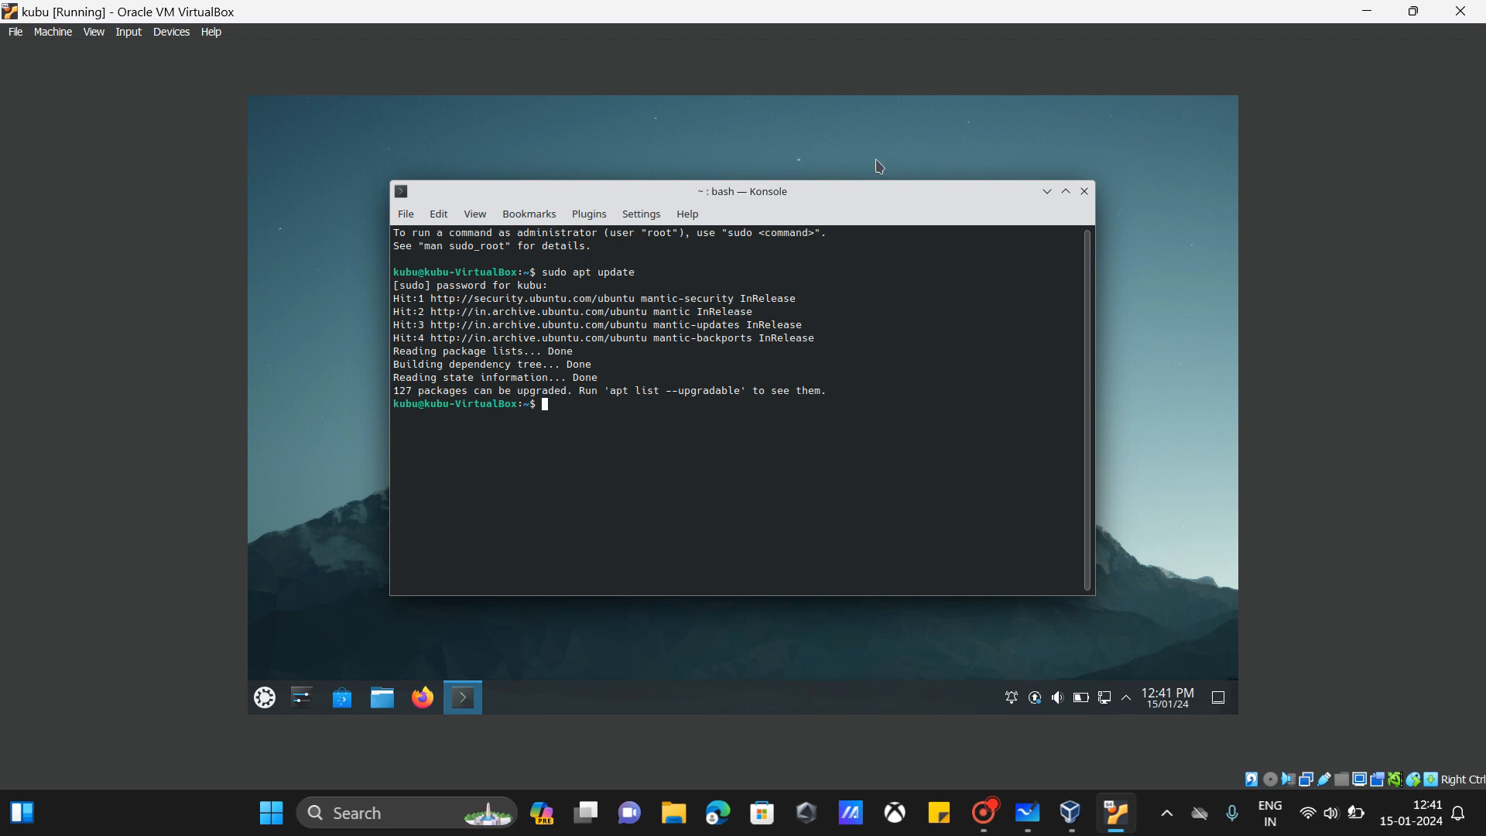
{"action": "left_click", "coordinate": [1084, 192]}
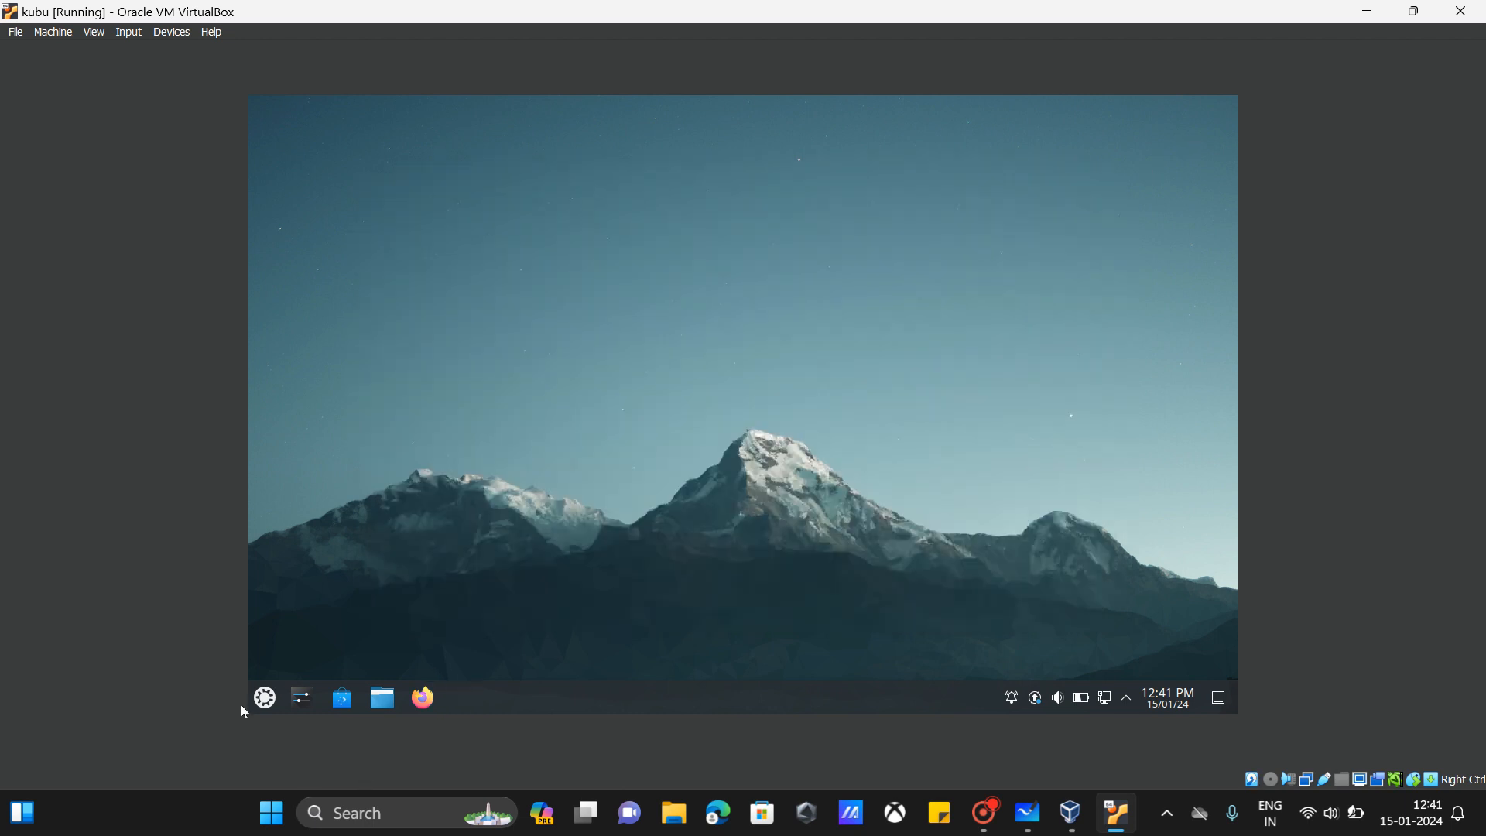
{"action": "left_click", "coordinate": [265, 698]}
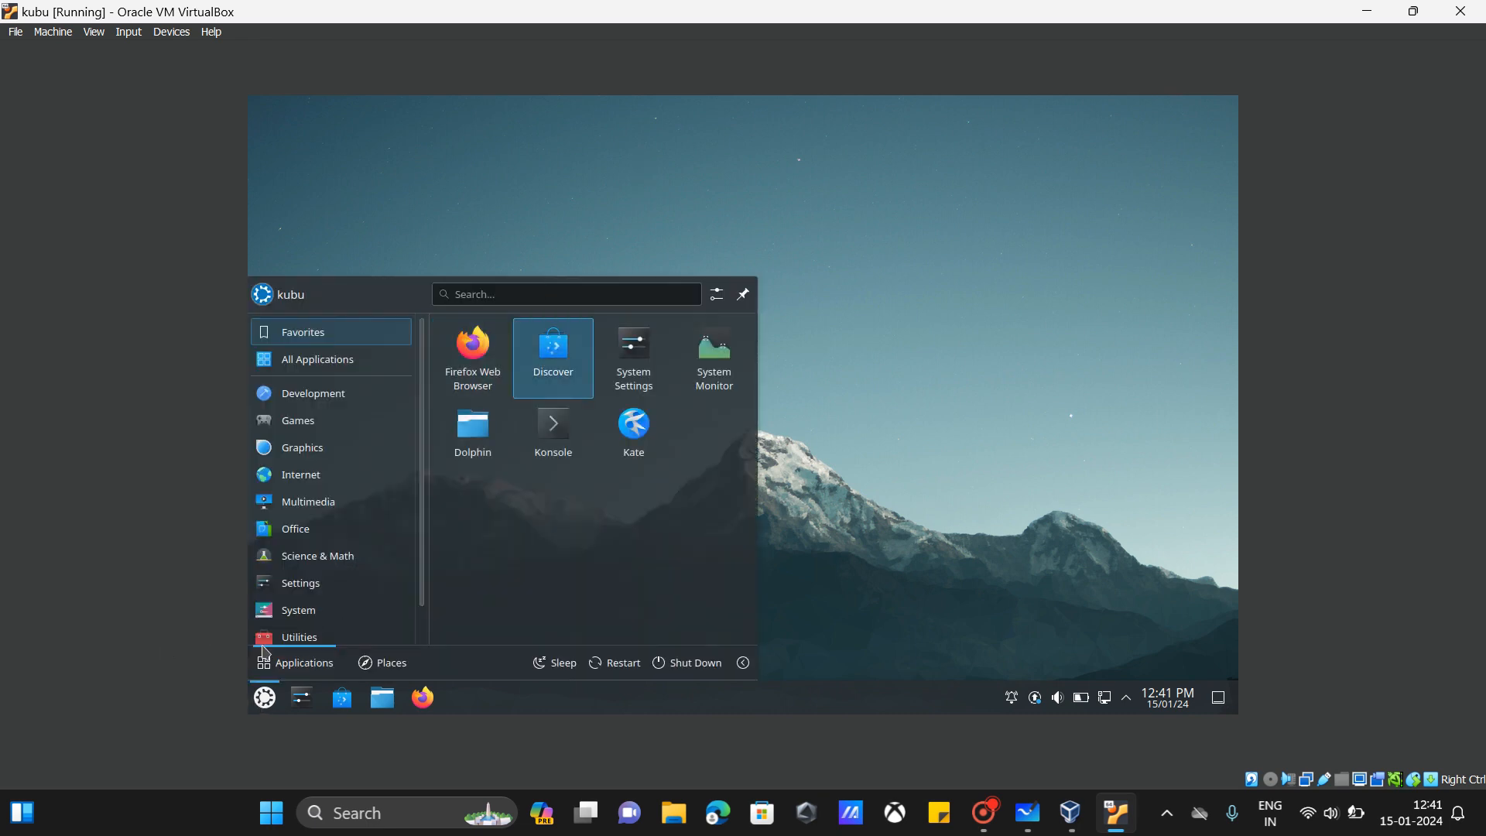
Step: Launch Firefox from Internet, un-maximize its window, and close the Privacy Notice tab
{"action": "mouse_move", "coordinate": [307, 410]}
{"action": "mouse_move", "coordinate": [336, 474]}
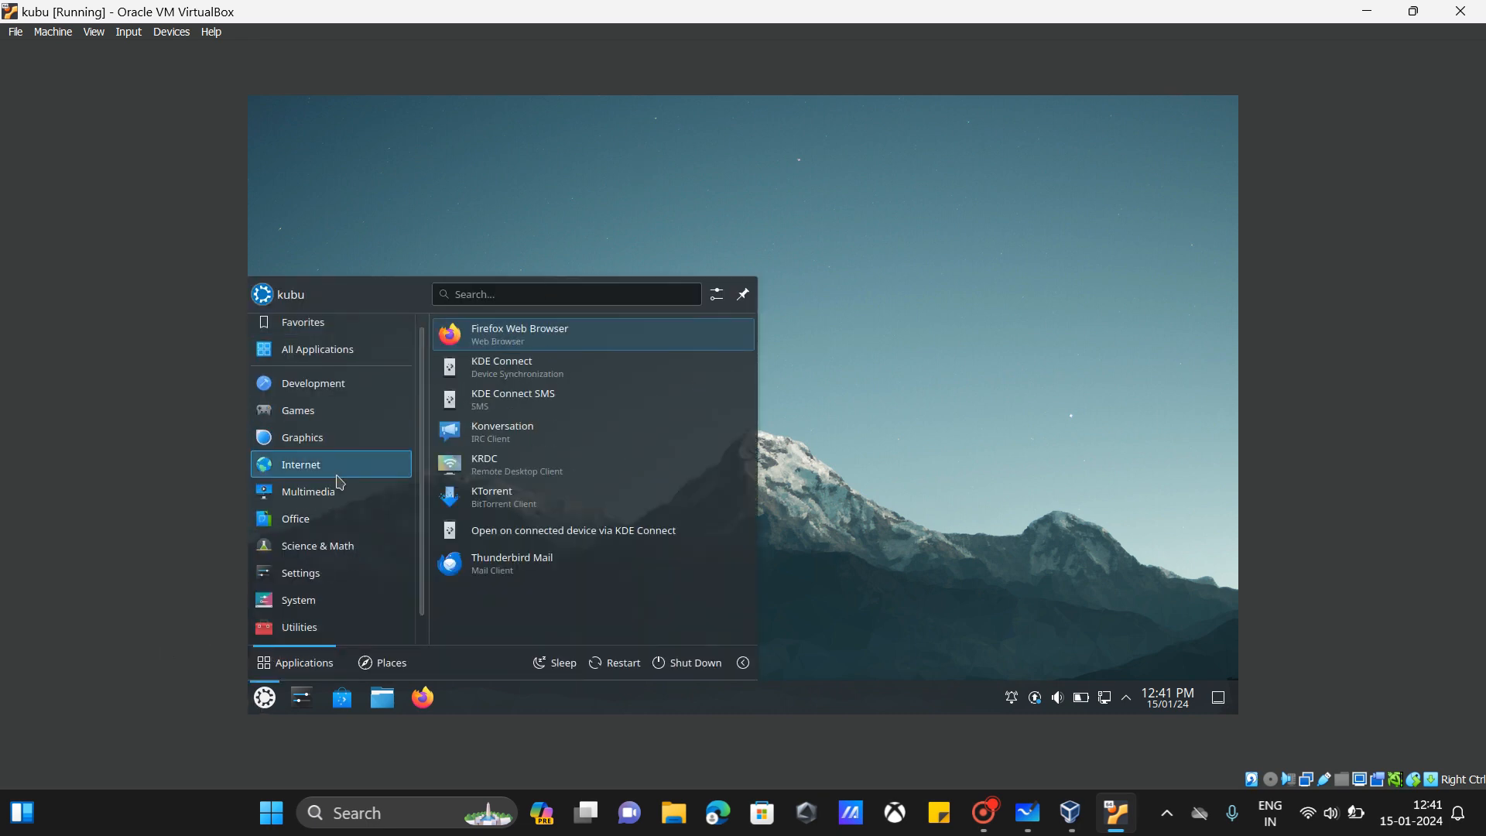
{"action": "left_click", "coordinate": [521, 344]}
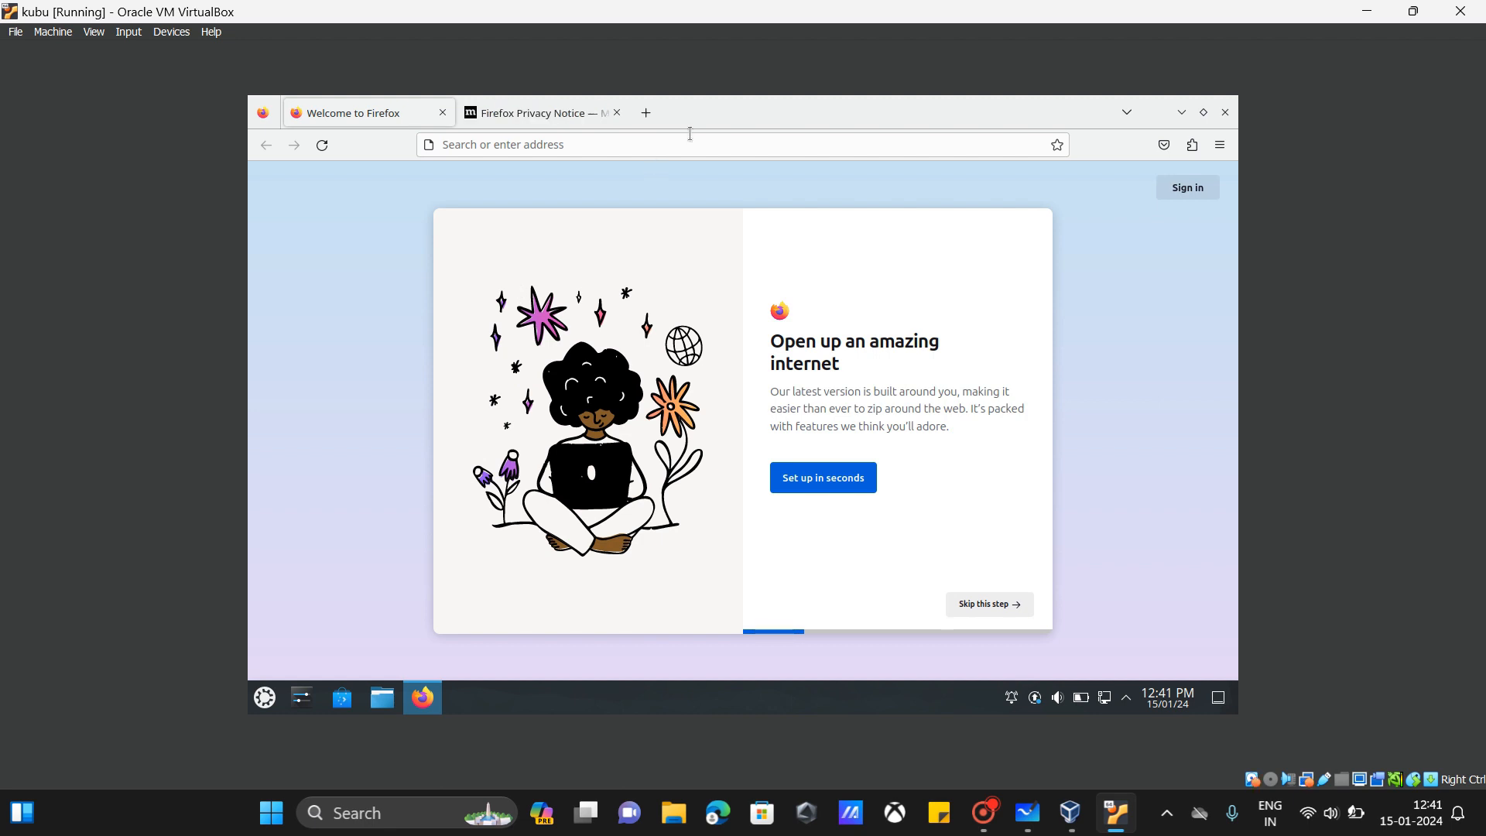
{"action": "mouse_move", "coordinate": [716, 114]}
{"action": "left_mouse_down"}
{"action": "mouse_move", "coordinate": [720, 201]}
{"action": "mouse_move", "coordinate": [710, 136]}
{"action": "left_mouse_up"}
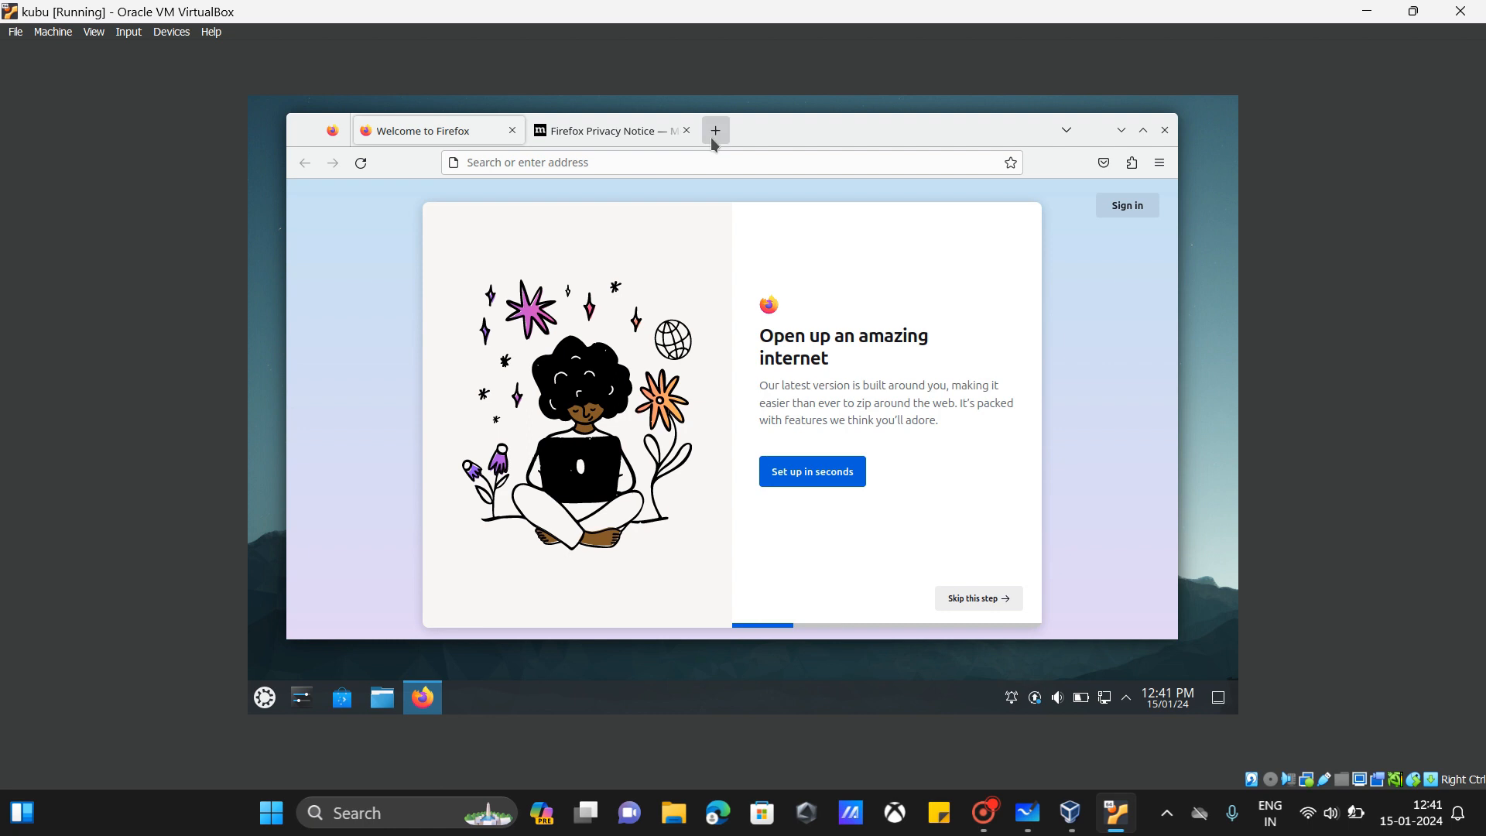
{"action": "left_click", "coordinate": [685, 131]}
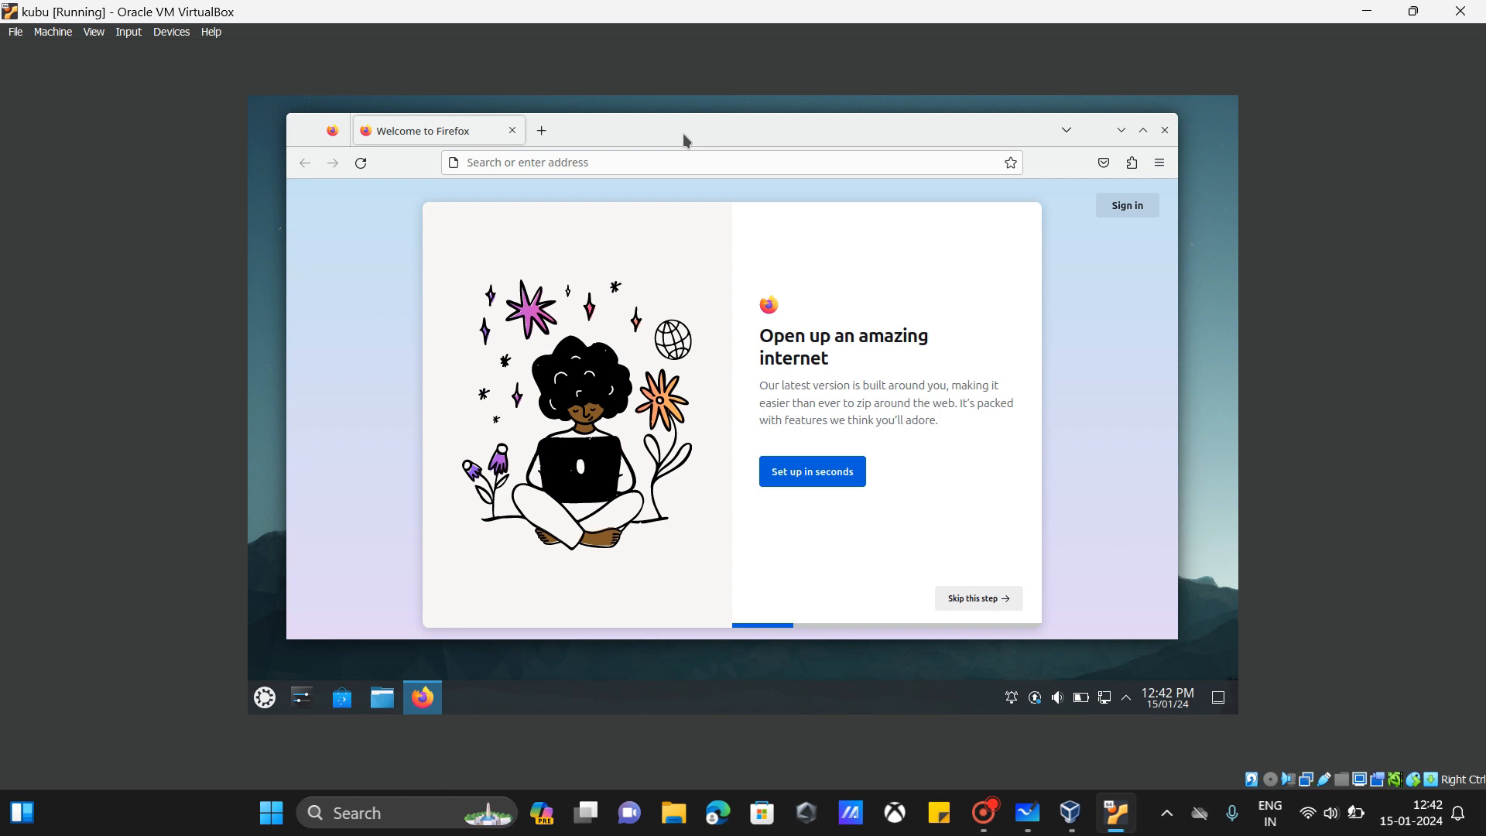
Step: Close Firefox in the guest, then open and dismiss the Kubuntu launcher
{"action": "left_click", "coordinate": [1165, 133]}
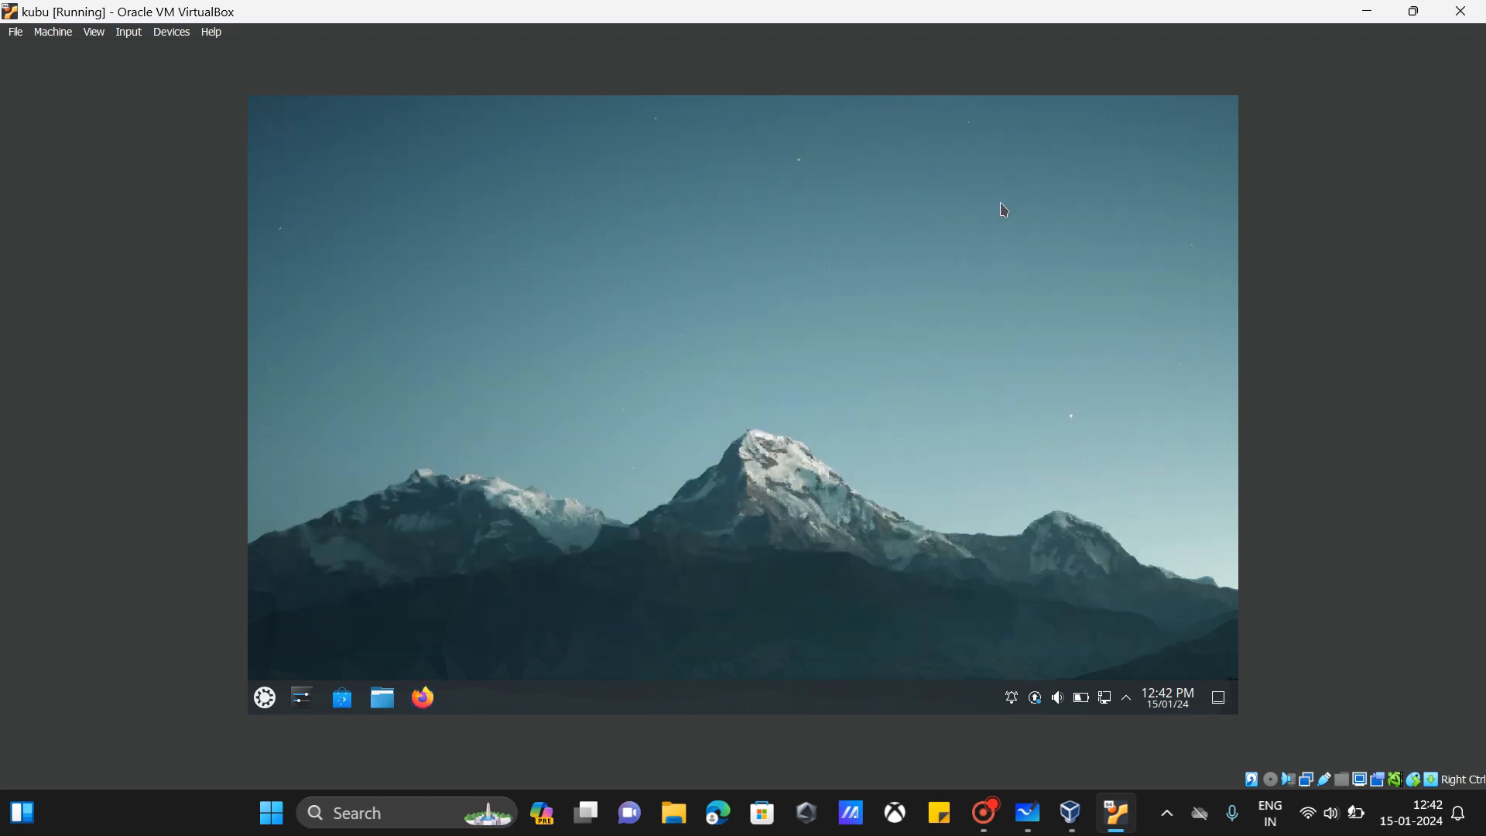
{"action": "left_click", "coordinate": [265, 698]}
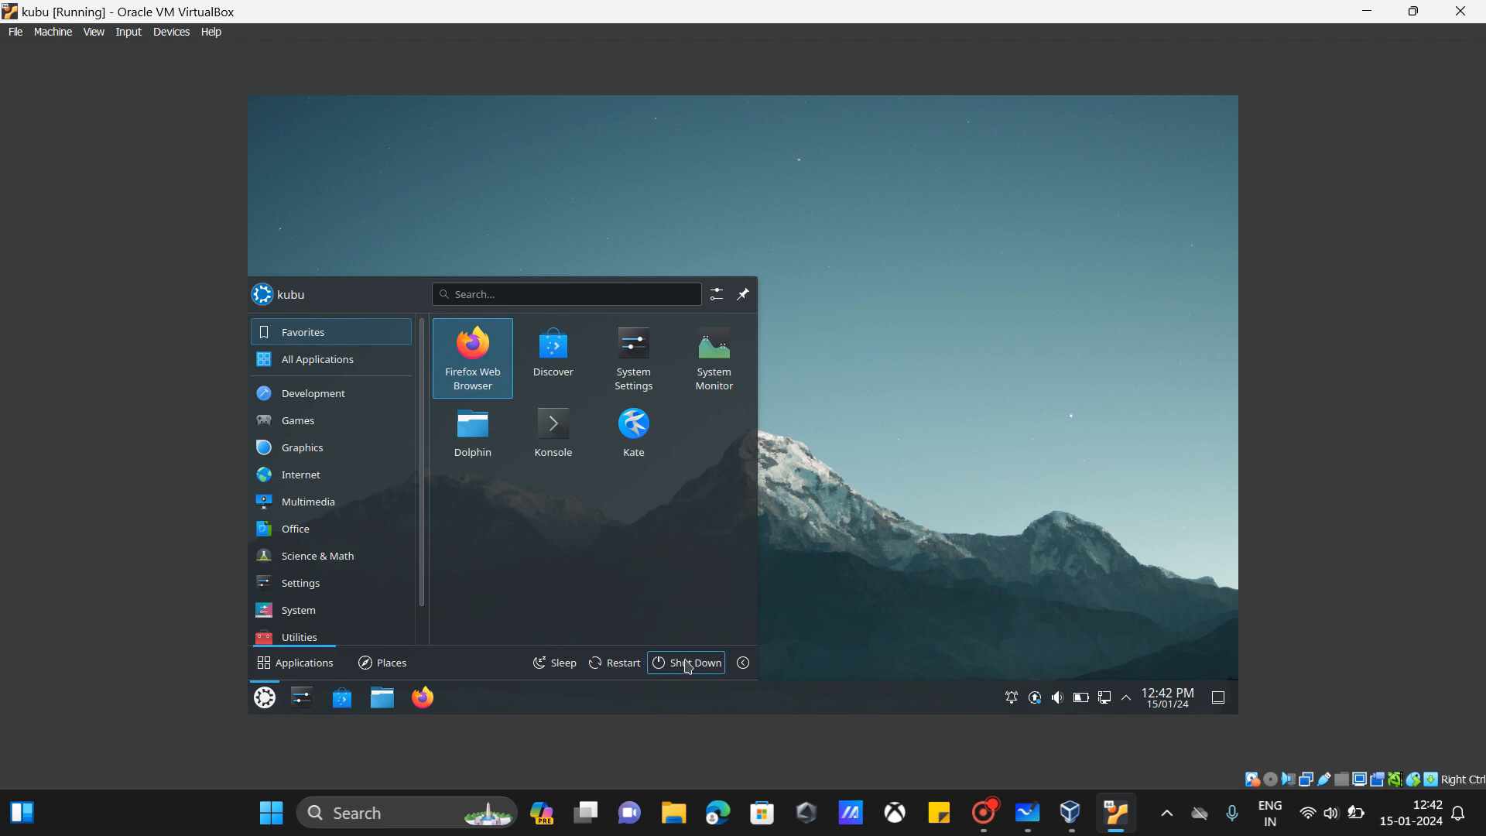
{"action": "left_click", "coordinate": [938, 404]}
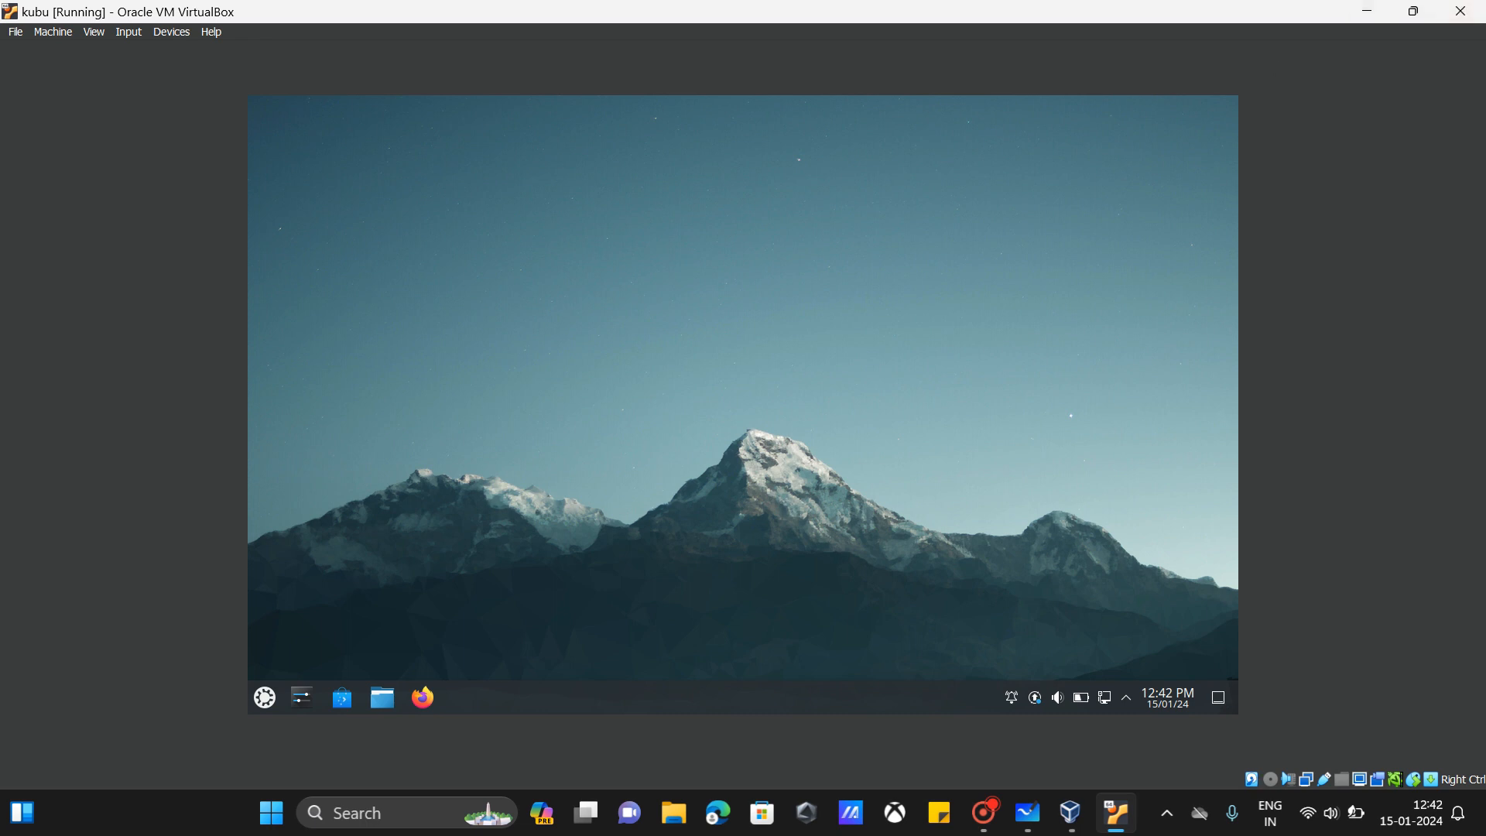
Step: Try the VM close prompt's power off and shutdown signal options, then cancel it
{"action": "left_click", "coordinate": [1477, 13]}
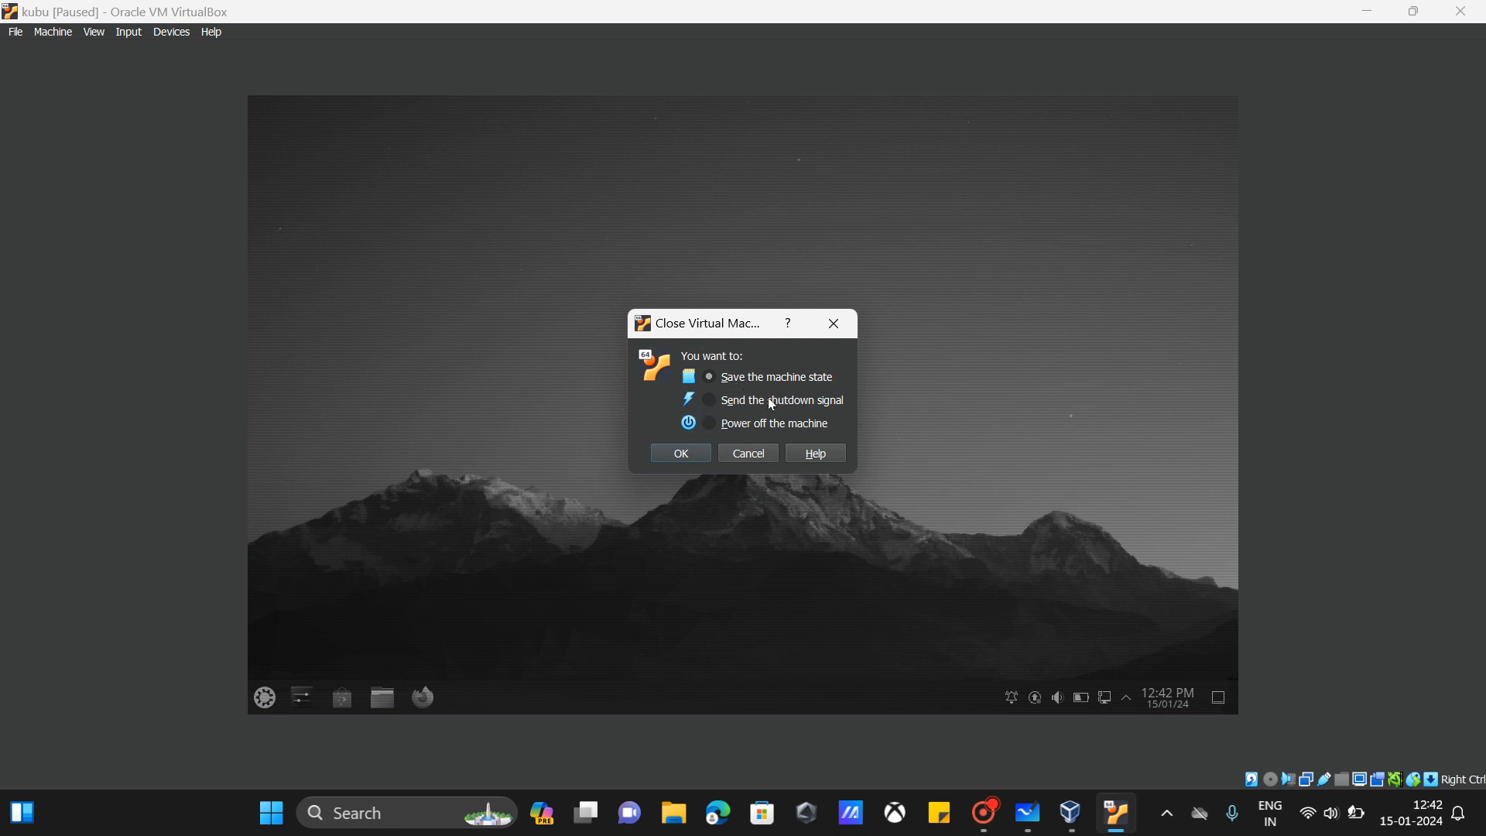
{"action": "left_click", "coordinate": [736, 424]}
{"action": "left_click", "coordinate": [720, 400]}
{"action": "left_click", "coordinate": [747, 455]}
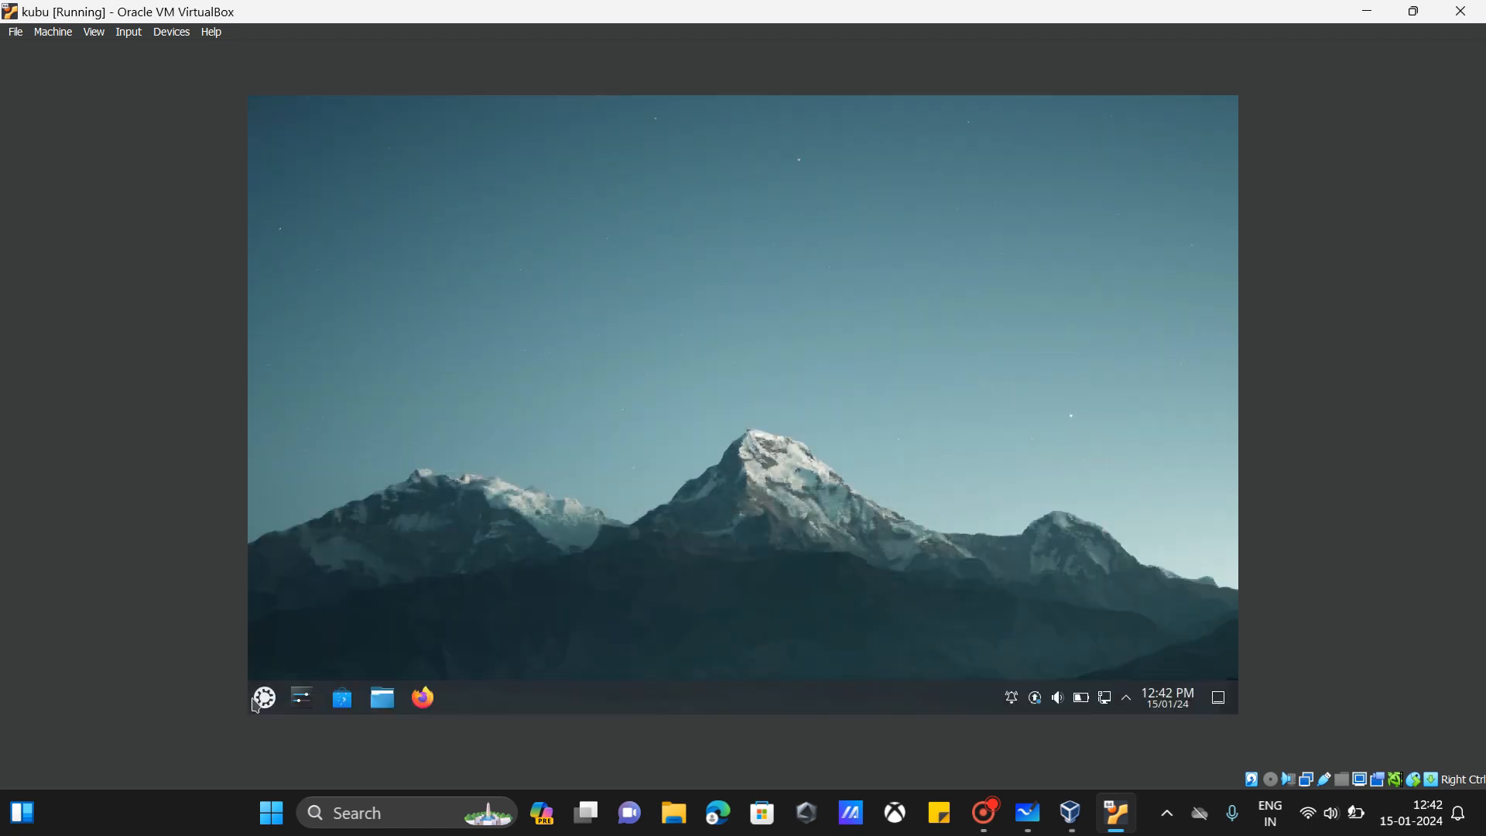
Step: Reopen Firefox from the Kubuntu launcher and search Google for 'ubuntu'
{"action": "left_click", "coordinate": [258, 702]}
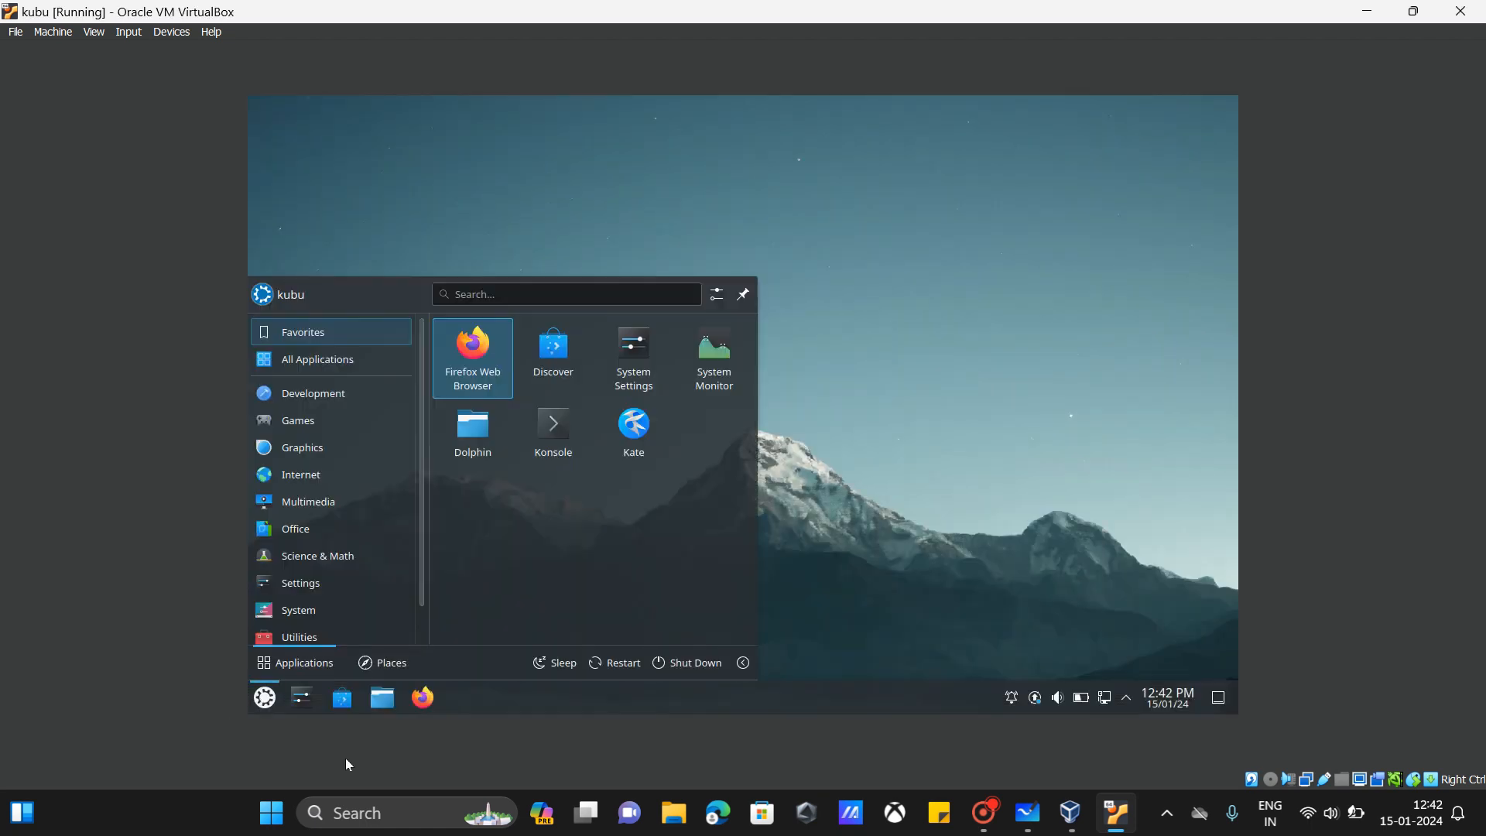
{"action": "left_click", "coordinate": [500, 380]}
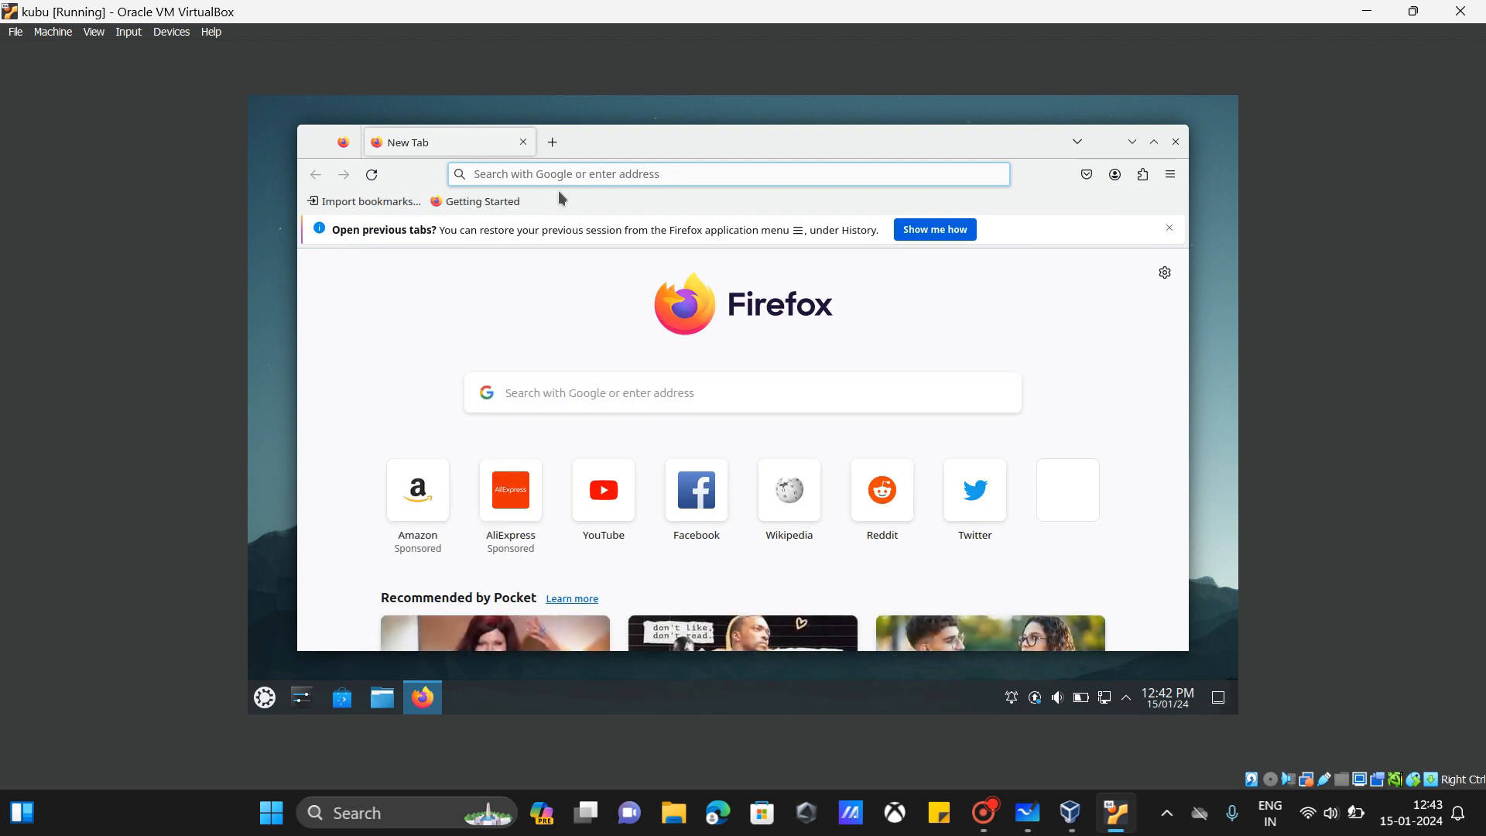
{"action": "type", "text": "de"}
{"action": "key", "text": "BackSpace"}
{"action": "key", "text": "BackSpace"}
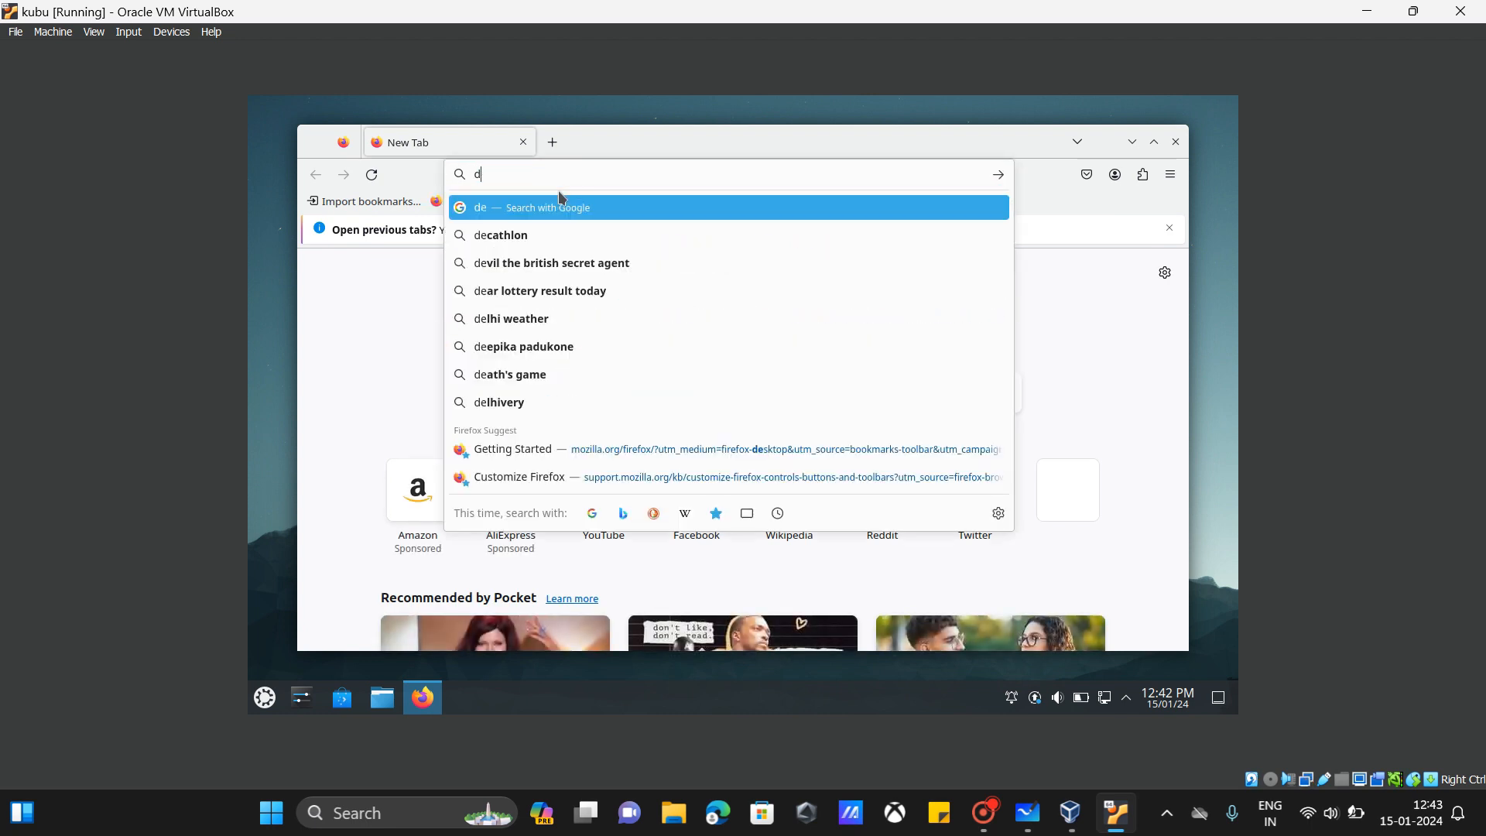
{"action": "type", "text": "ubuntu"}
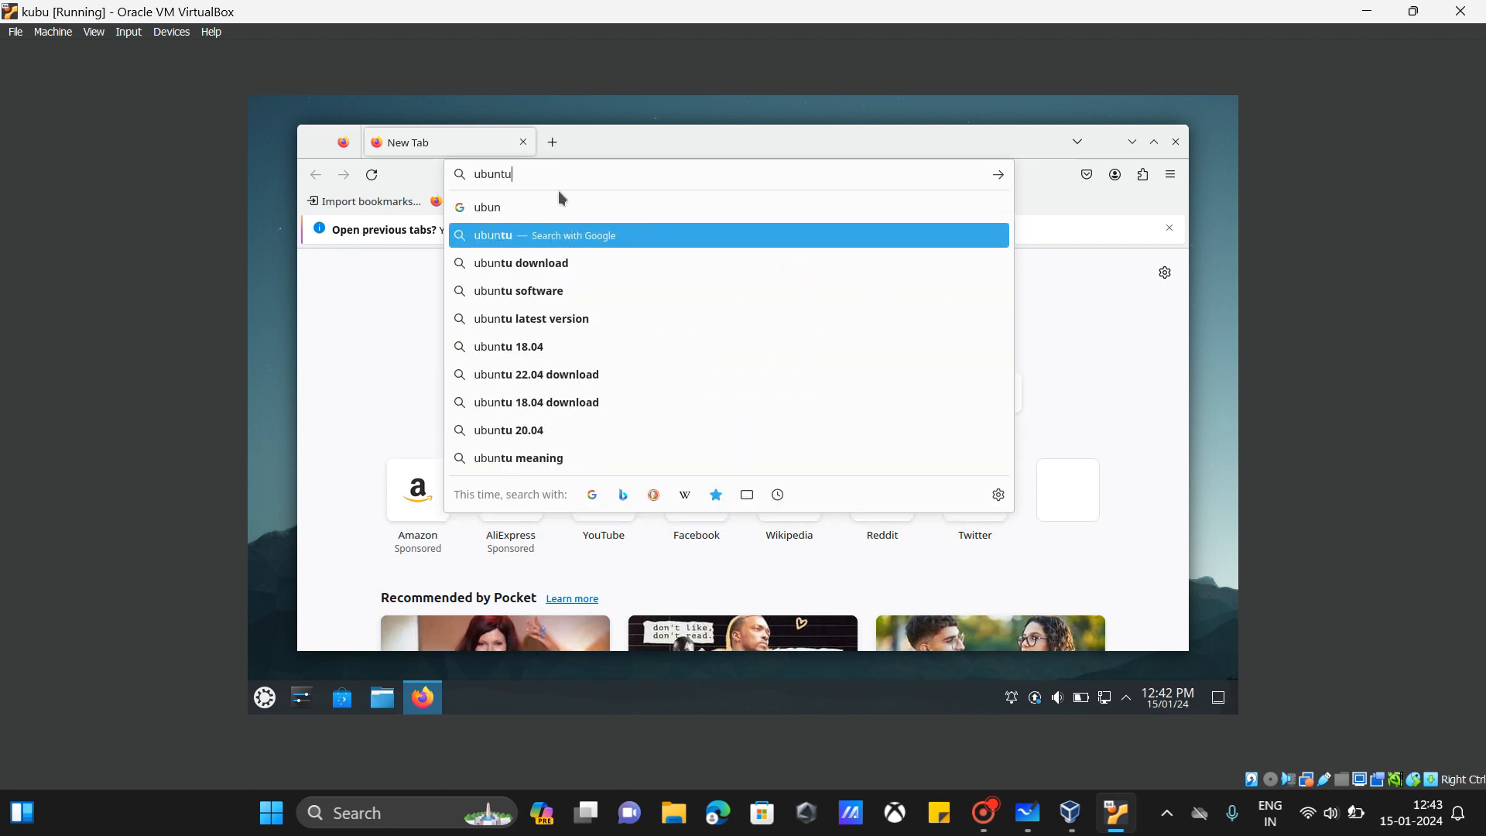
{"action": "key", "text": "Return"}
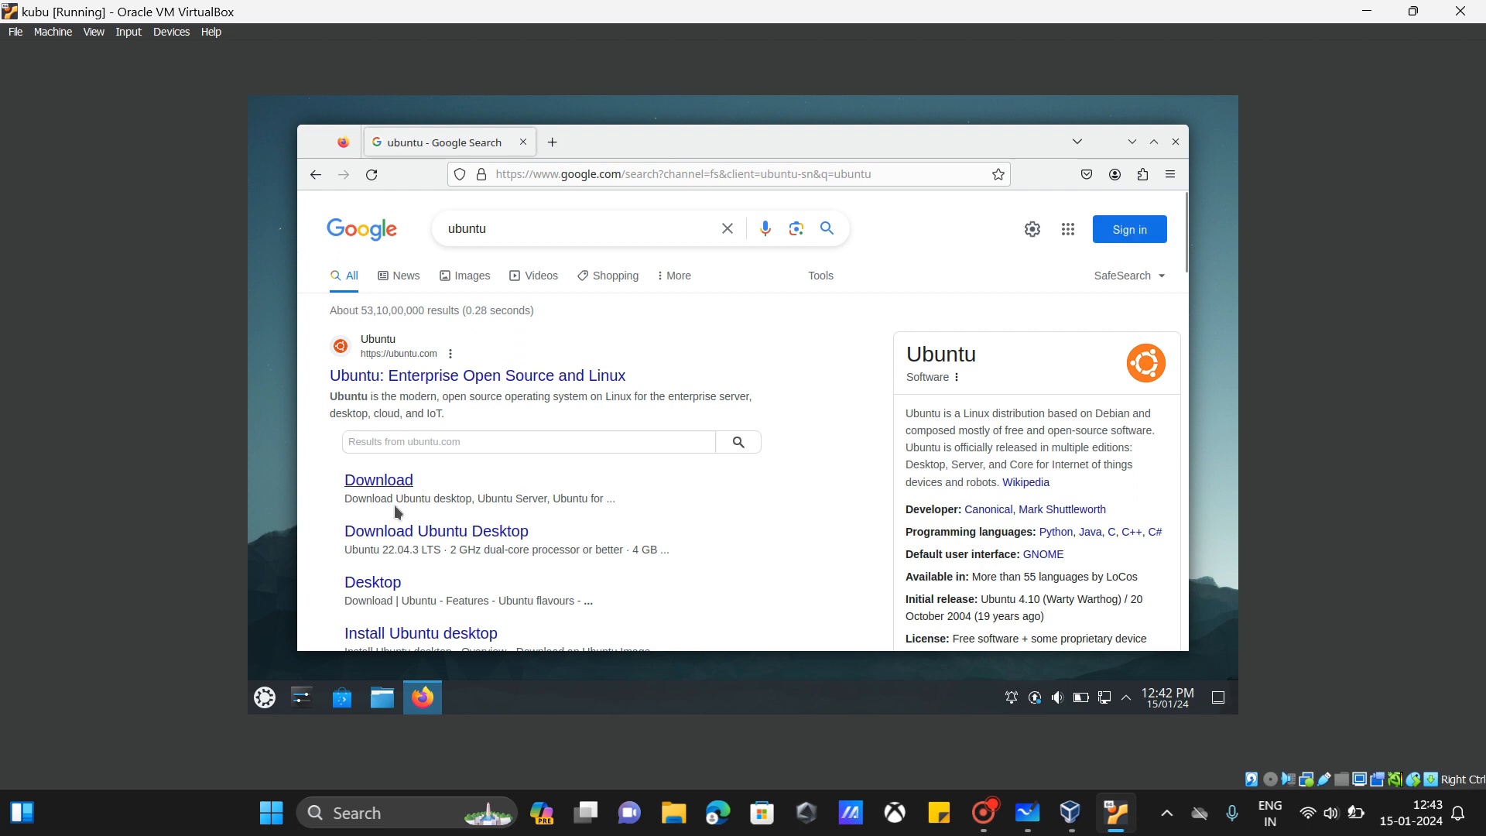
Step: Open the ubuntu.com Download result, accept the tracker settings, and go to Ubuntu Desktop downloads
{"action": "left_click", "coordinate": [379, 480]}
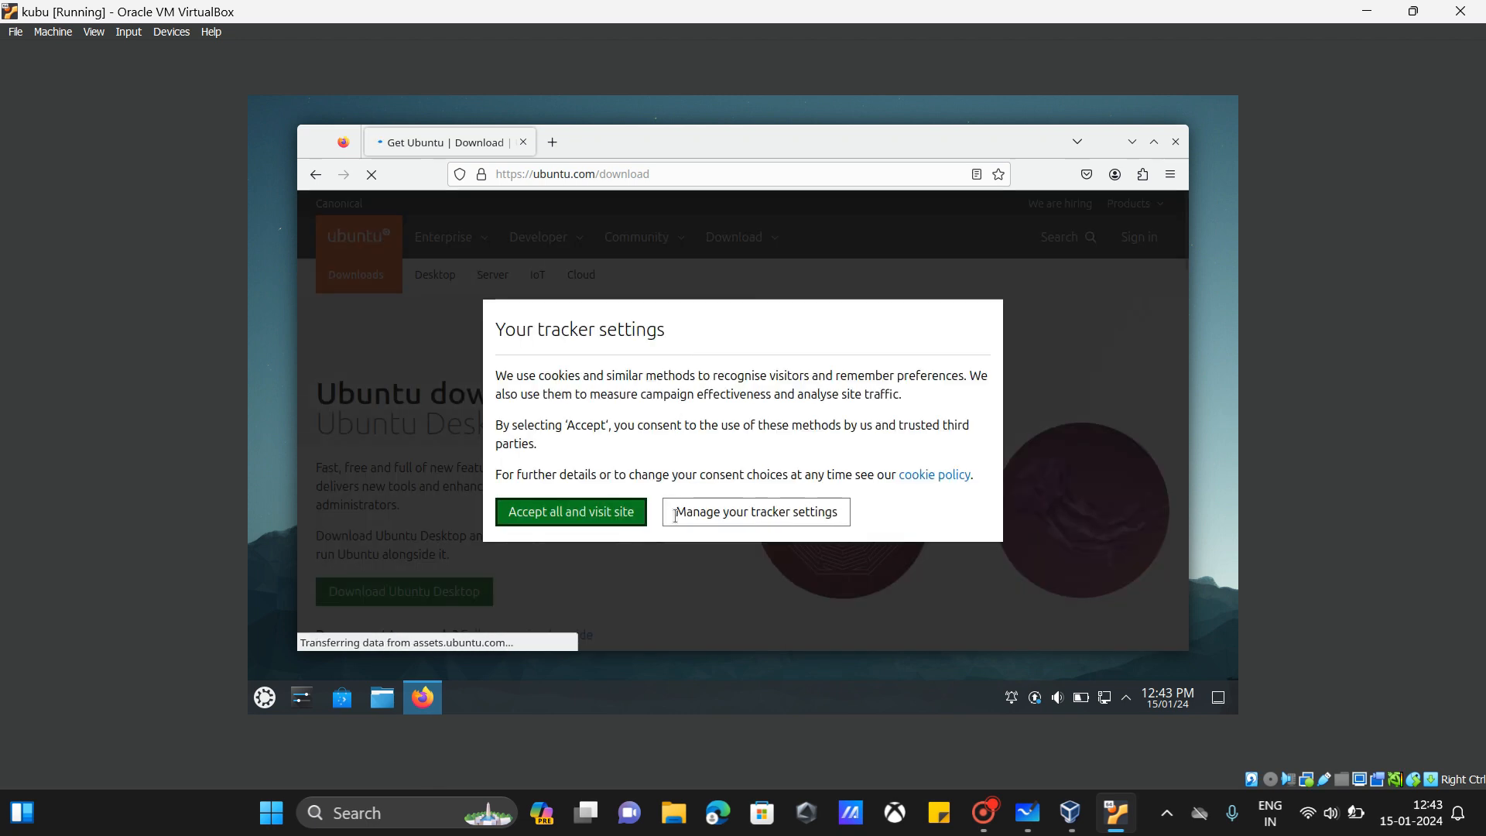
{"action": "left_click", "coordinate": [550, 523]}
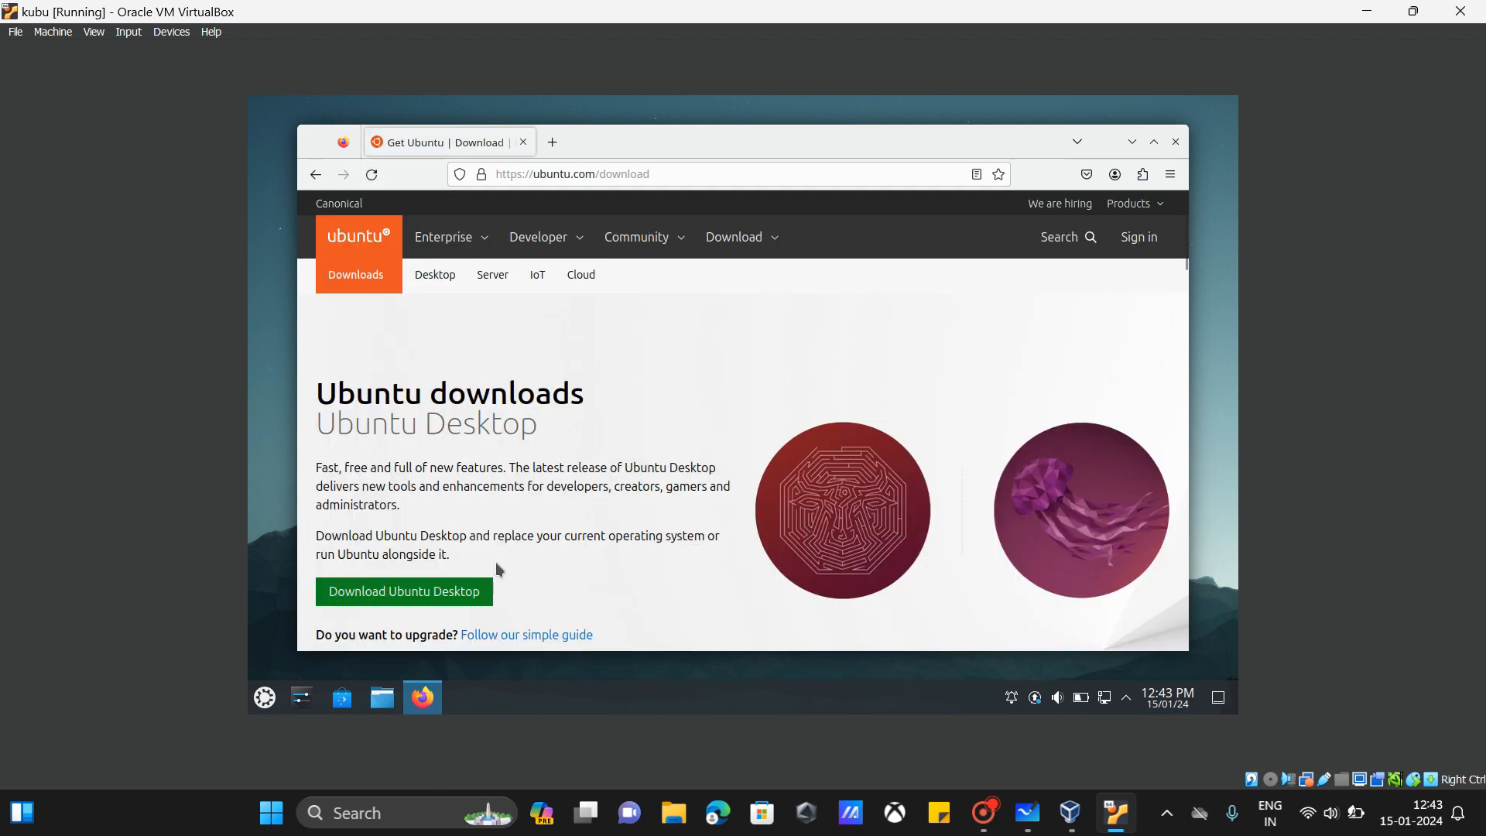
{"action": "left_click", "coordinate": [455, 591]}
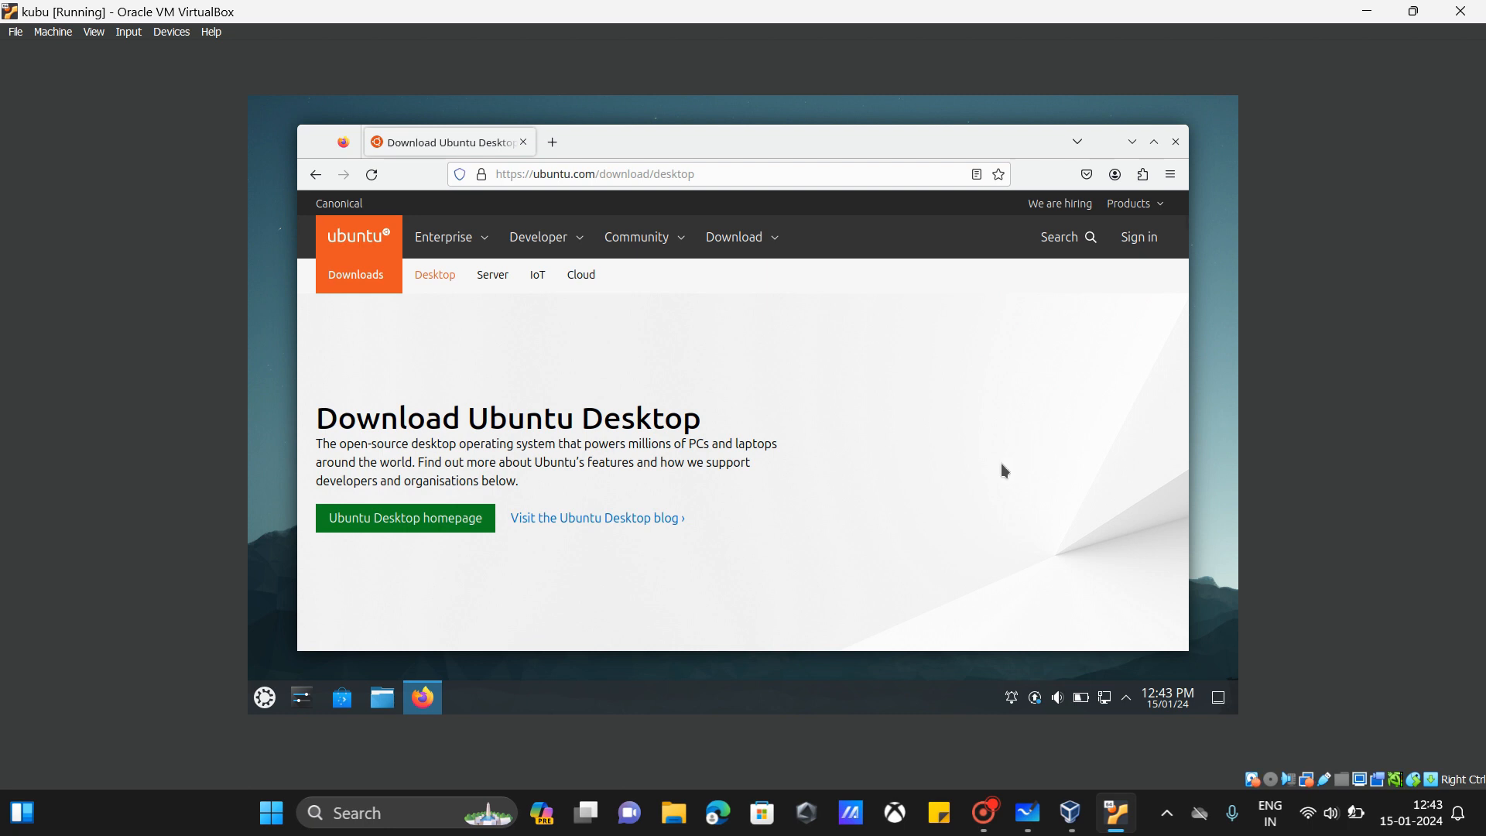
Step: Start downloading the Ubuntu 22.04.3 desktop ISO (ubuntu-22.04.3-desktop-amd64.iso)
{"action": "scroll", "coordinate": [911, 421], "scroll_direction": "down", "scroll_amount": 2}
{"action": "scroll", "coordinate": [911, 421], "scroll_direction": "down", "scroll_amount": 3}
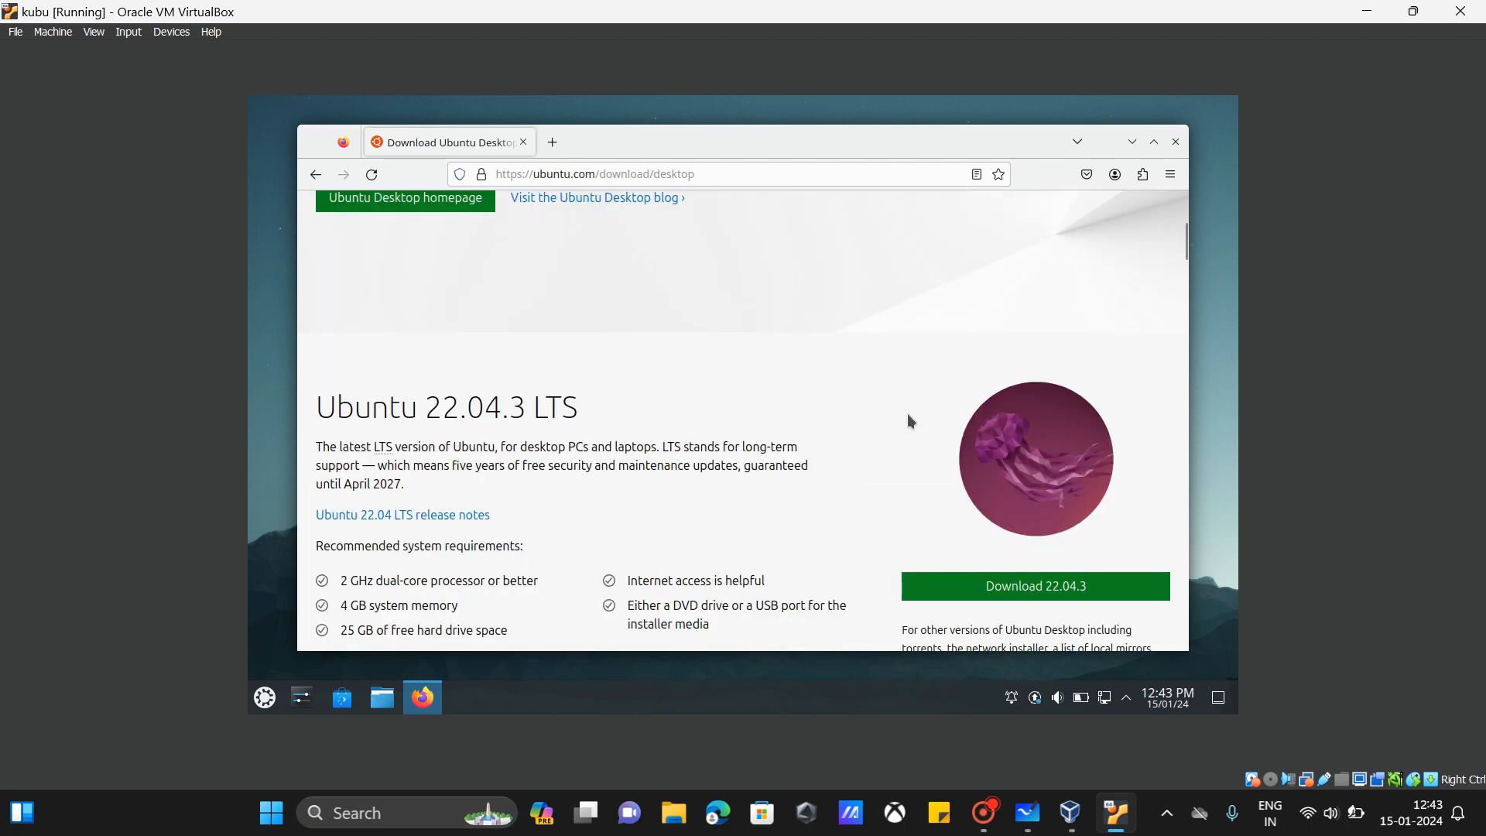
{"action": "scroll", "coordinate": [910, 421], "scroll_direction": "down", "scroll_amount": 2}
{"action": "left_click", "coordinate": [941, 382]}
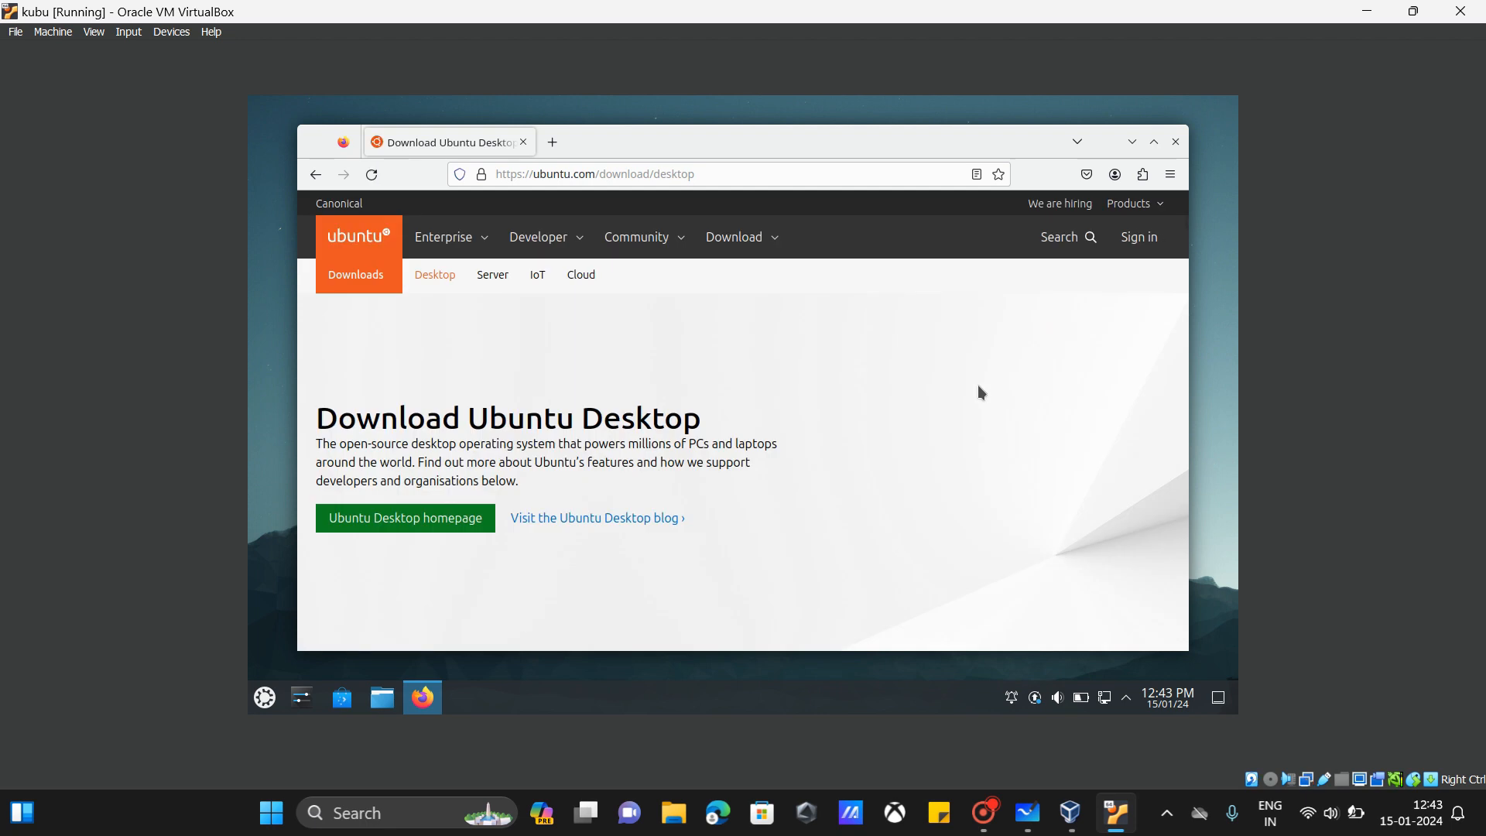
{"action": "scroll", "coordinate": [977, 384], "scroll_direction": "down", "scroll_amount": 5}
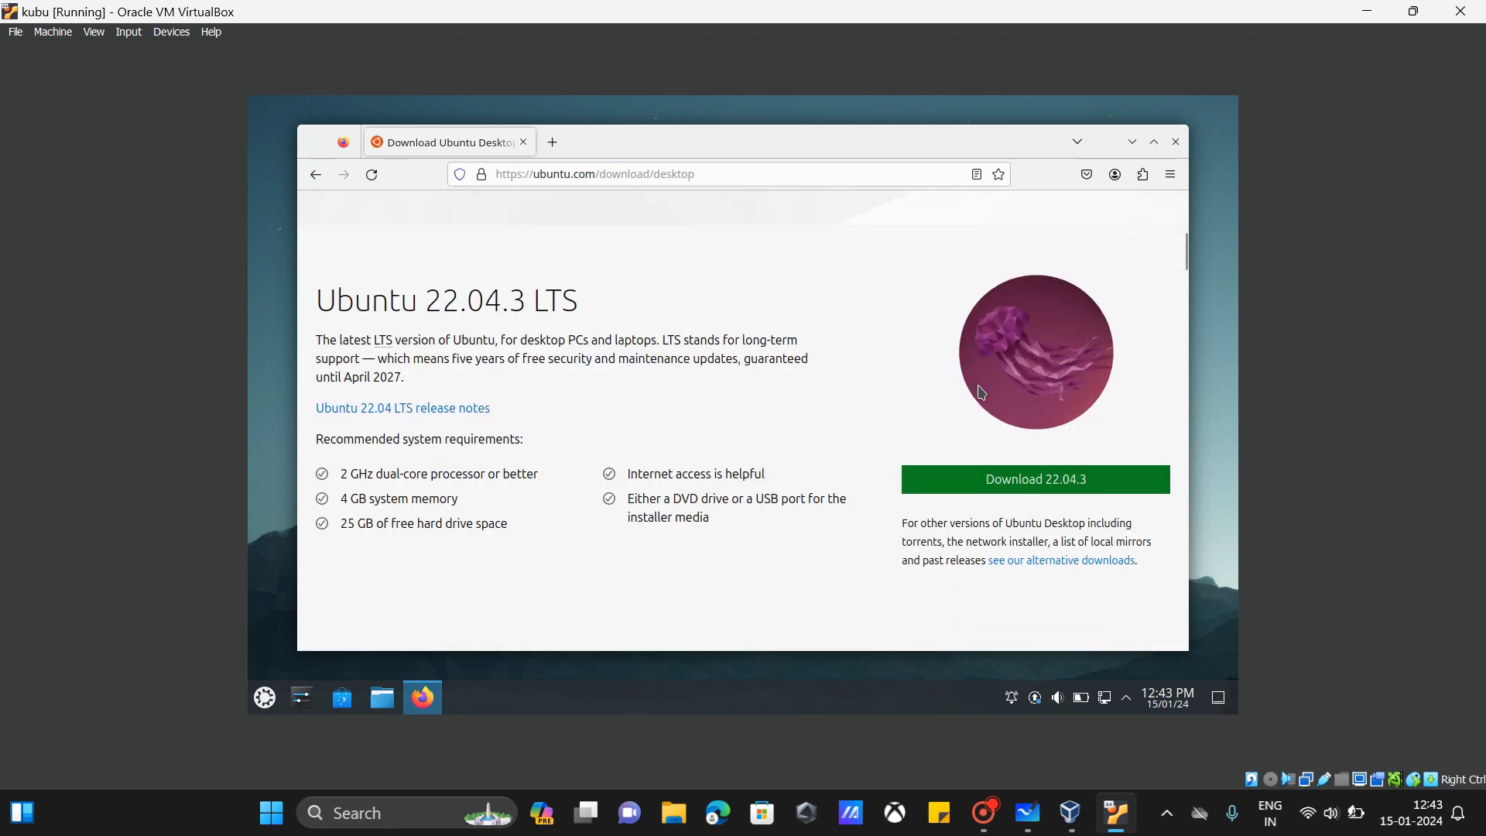
{"action": "left_click", "coordinate": [974, 481]}
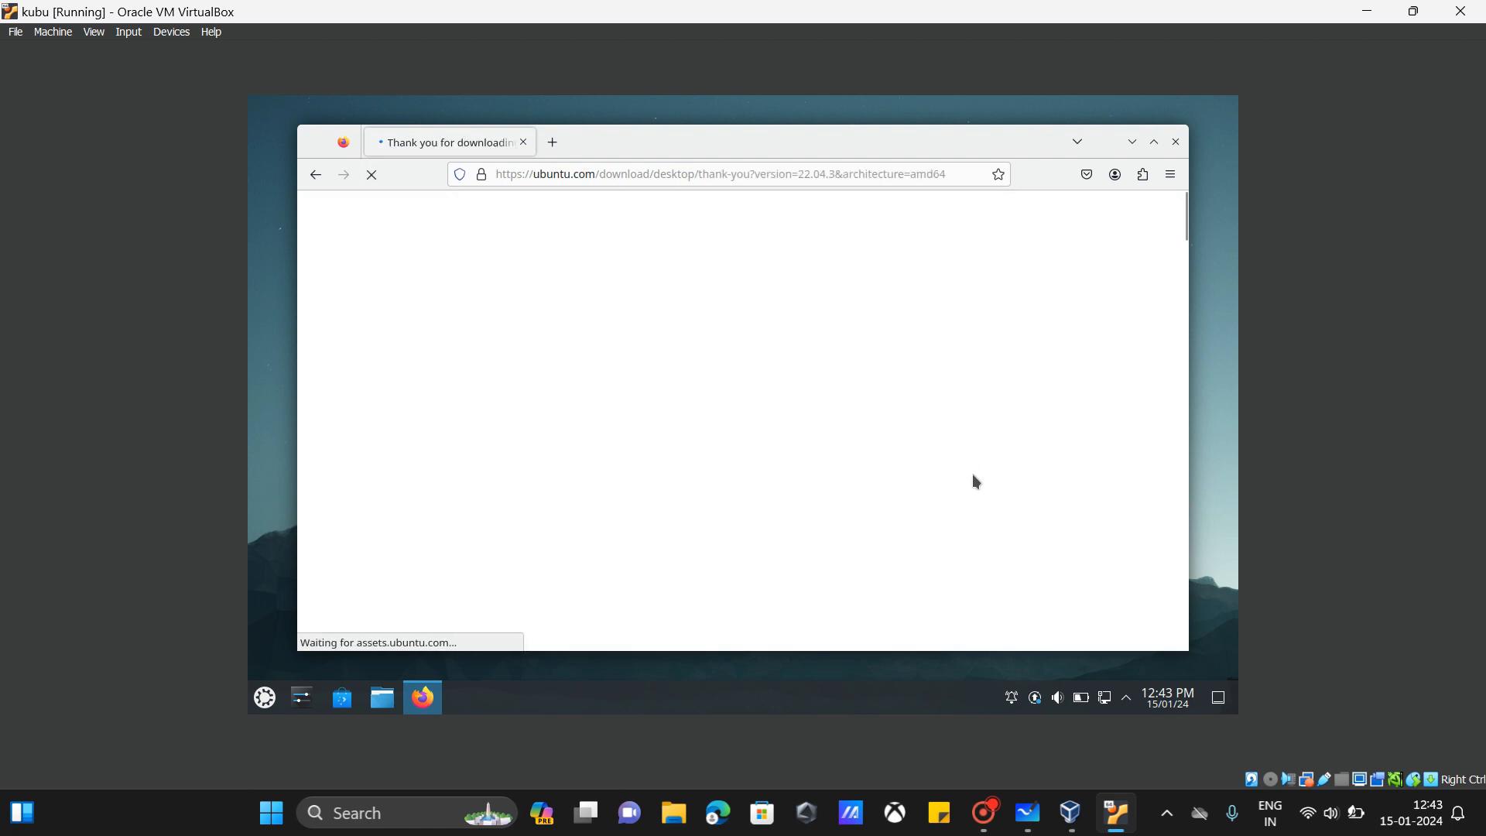
{"action": "scroll", "coordinate": [972, 474], "scroll_direction": "down", "scroll_amount": 5}
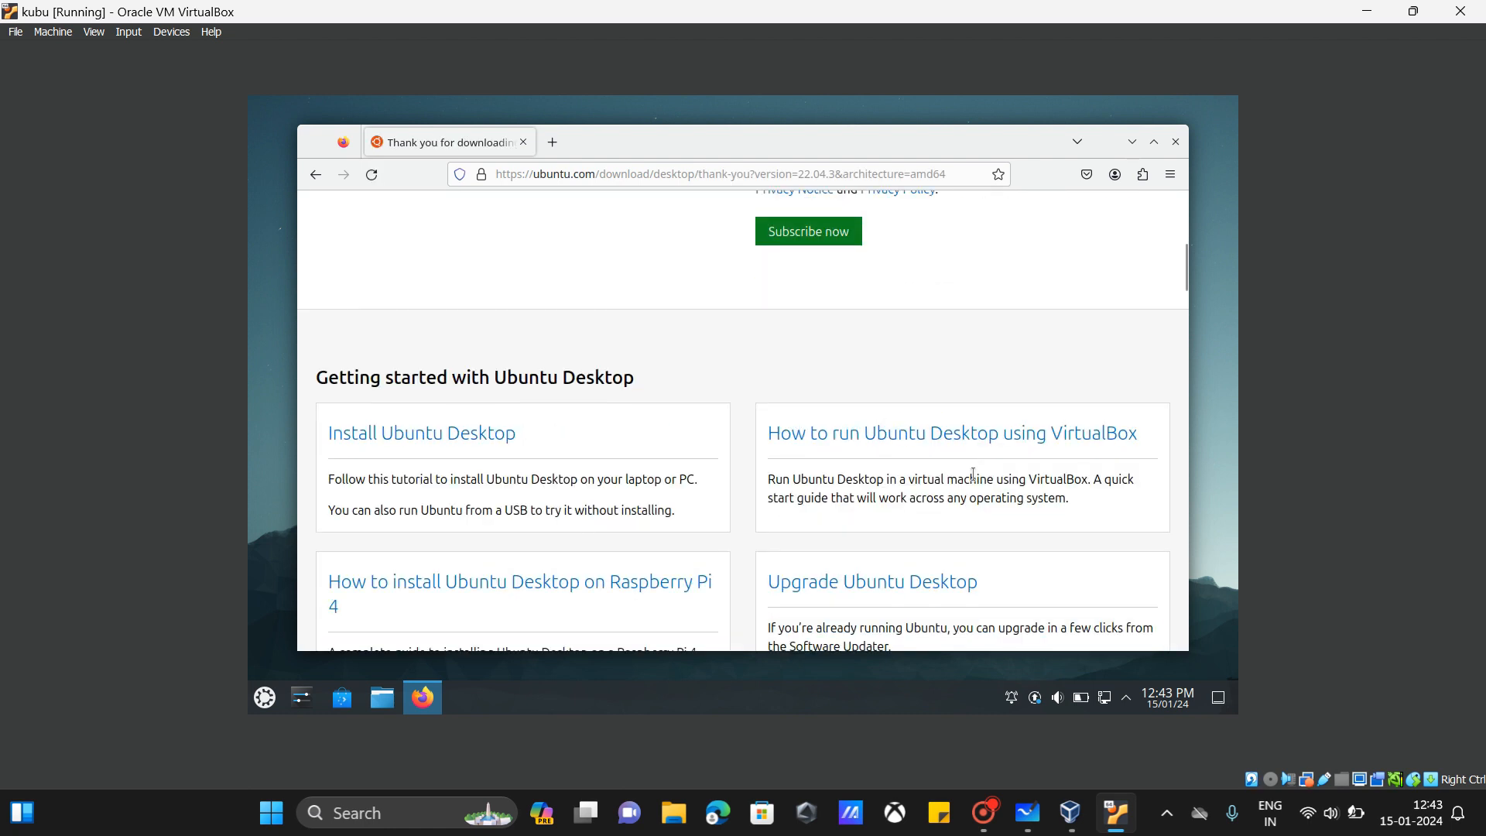
{"action": "scroll", "coordinate": [973, 474], "scroll_direction": "up", "scroll_amount": 5}
{"action": "scroll", "coordinate": [973, 473], "scroll_direction": "down", "scroll_amount": 6}
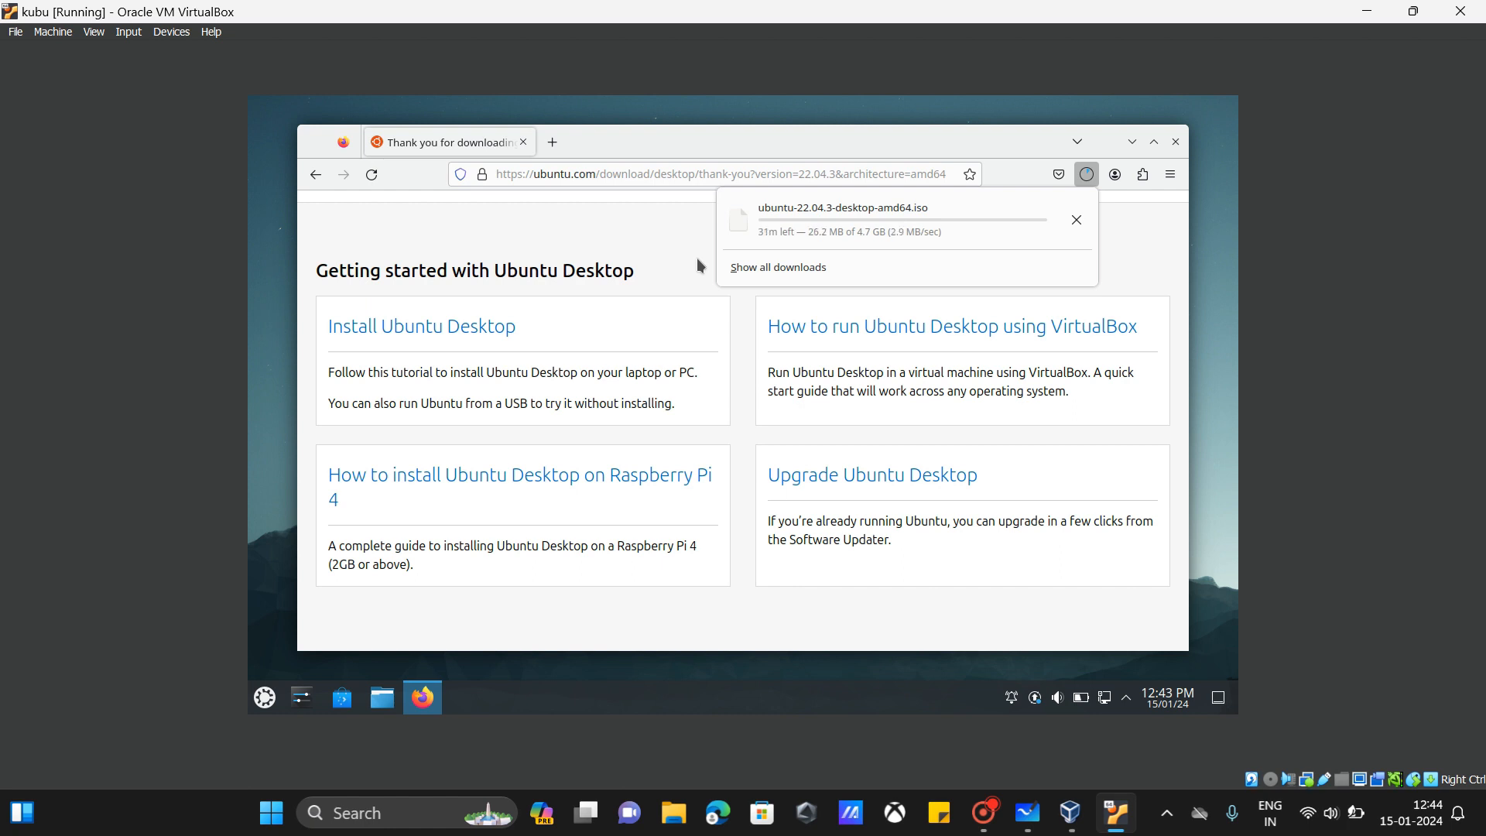
Step: Close the kubu window with 'Save the machine state' and dismiss the battery notification
{"action": "left_click", "coordinate": [1460, 10]}
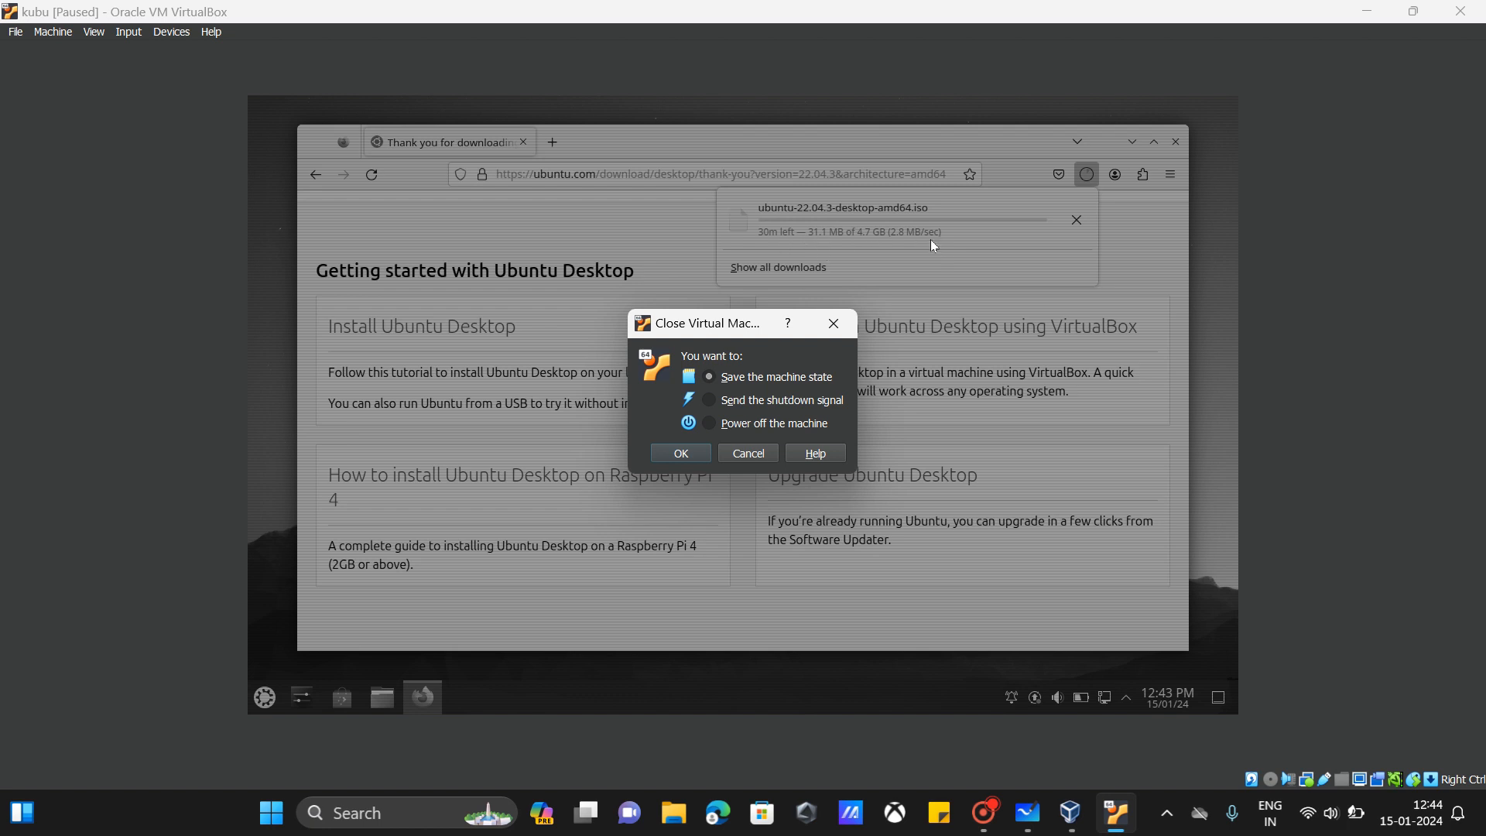
{"action": "left_click", "coordinate": [700, 458]}
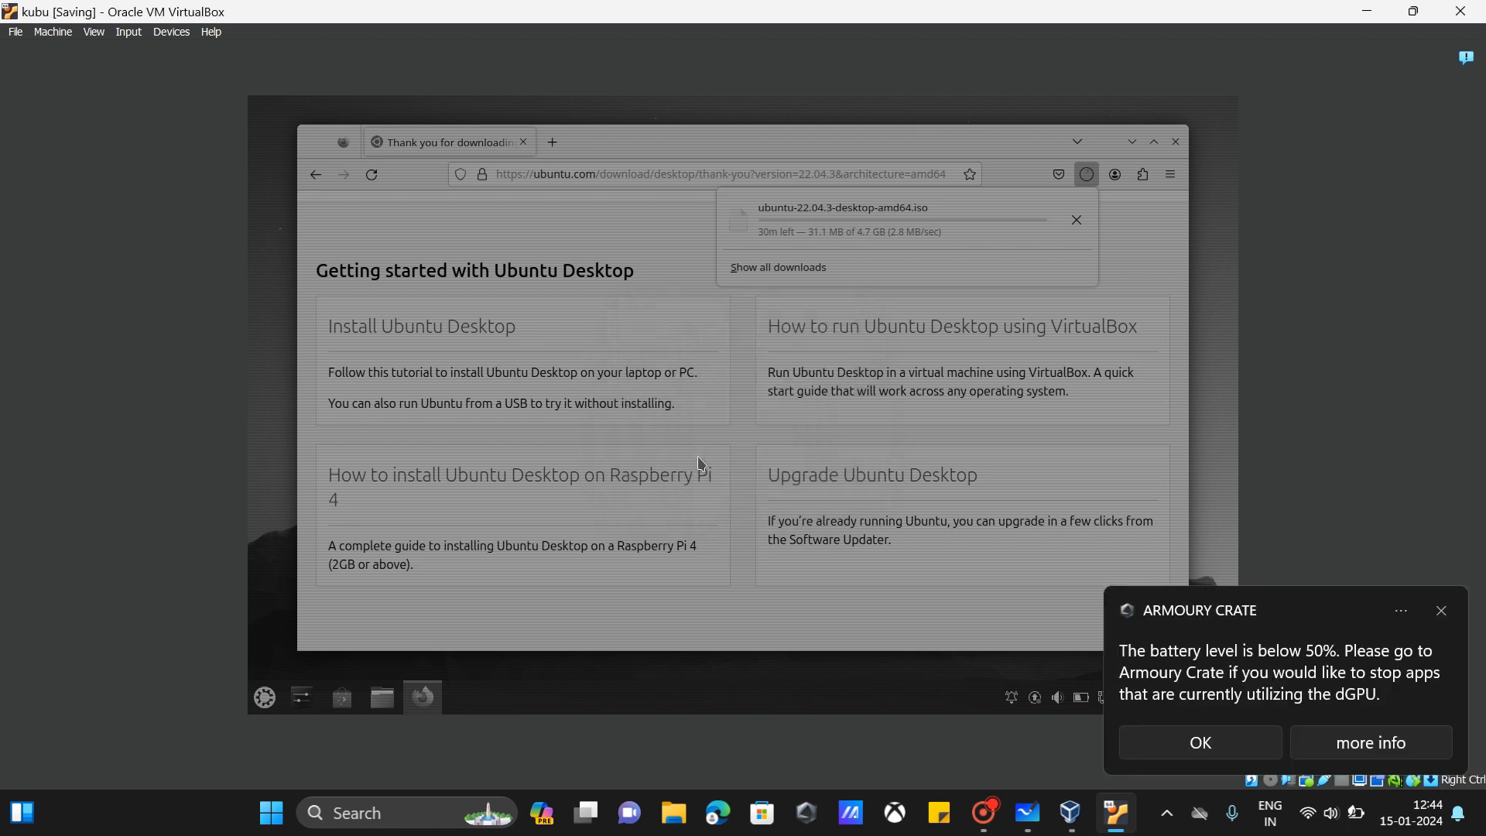
{"action": "left_click", "coordinate": [1443, 611]}
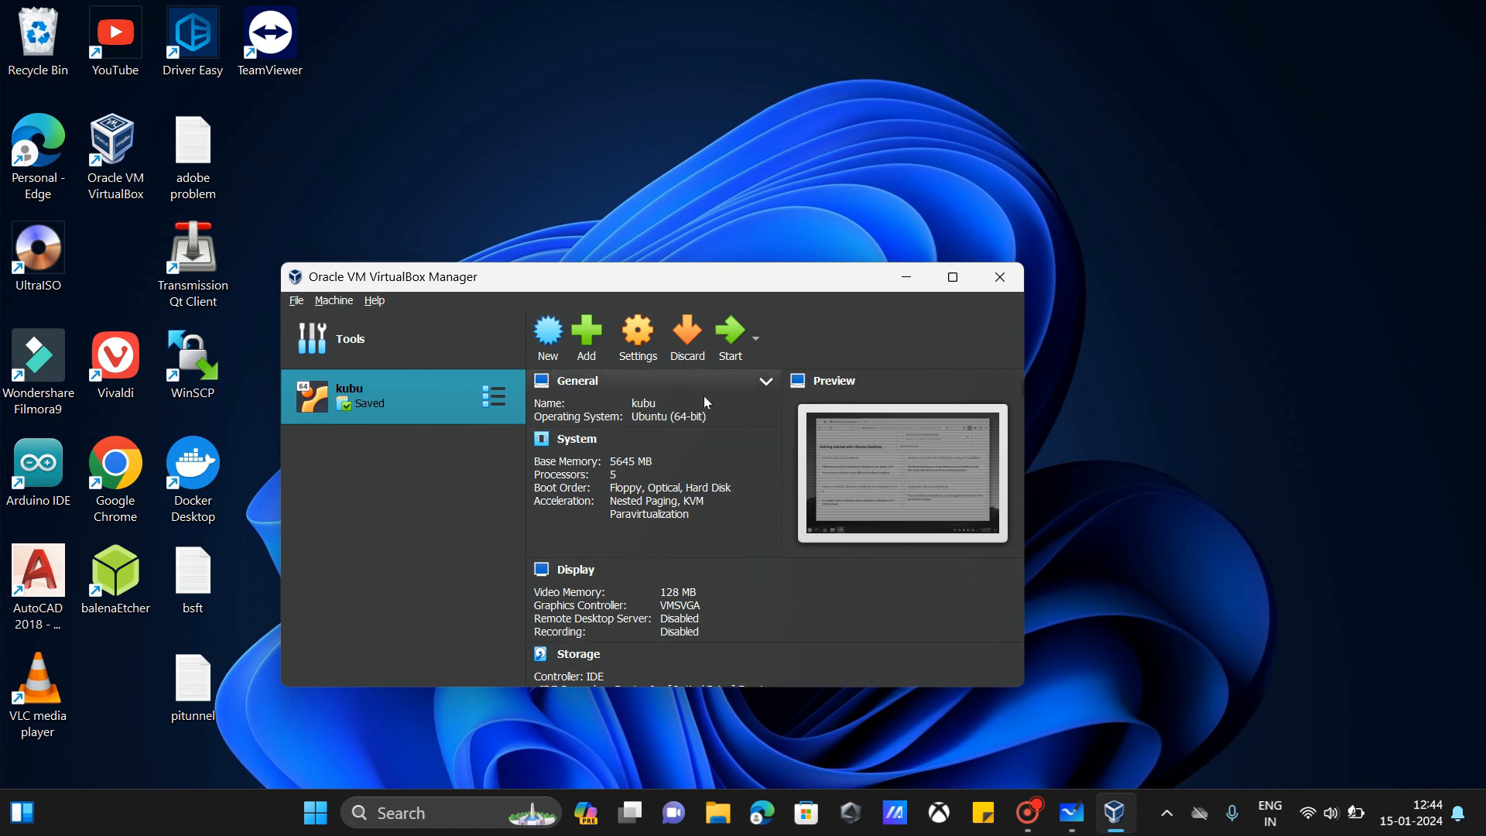
Step: Start kubu and allow it to capture the mouse and keyboard
{"action": "left_click", "coordinate": [741, 353]}
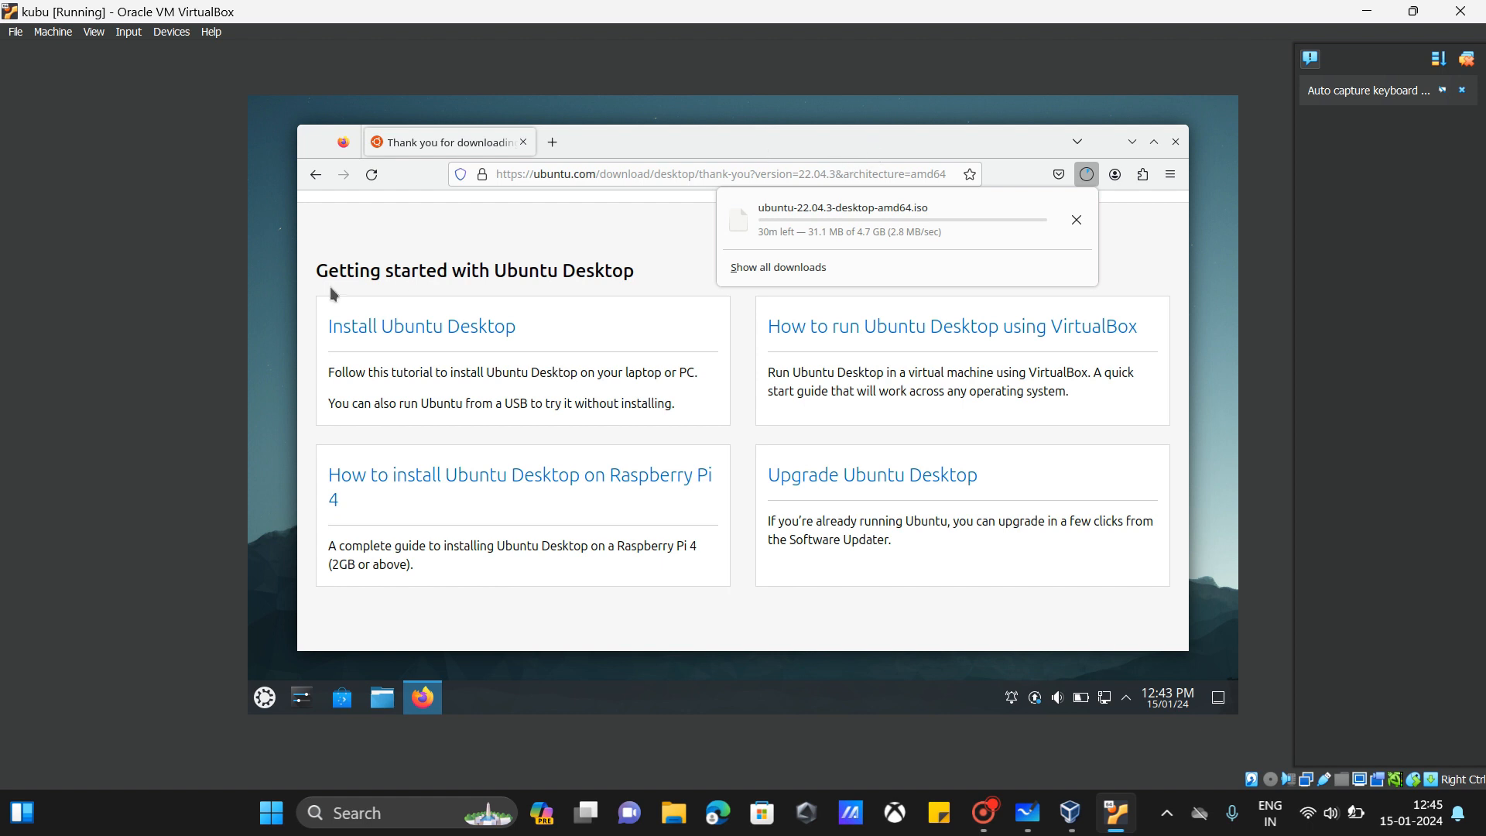
{"action": "left_click", "coordinate": [941, 246]}
{"action": "left_click", "coordinate": [706, 515]}
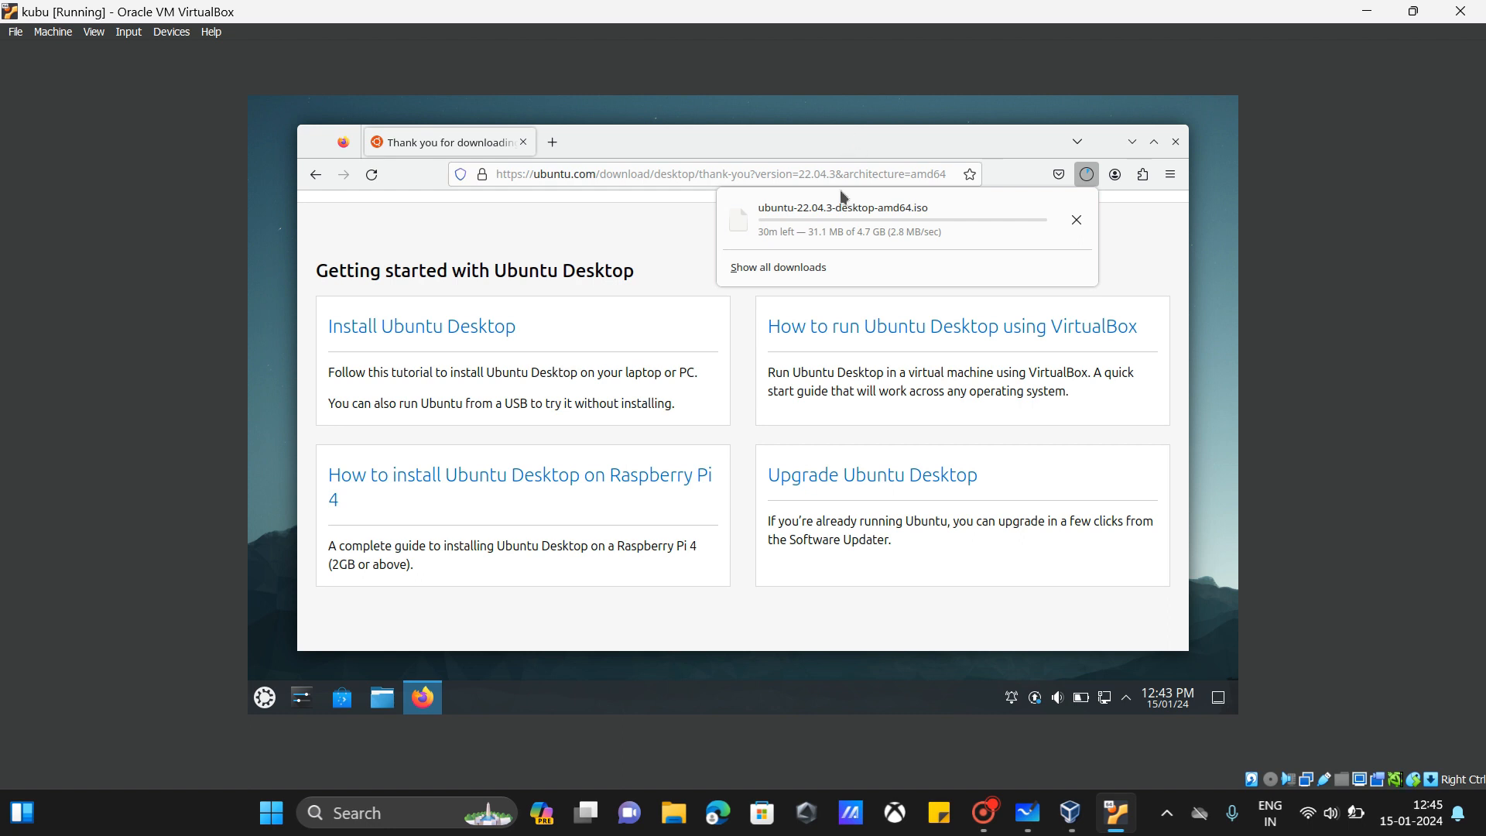
{"action": "left_click", "coordinate": [843, 197]}
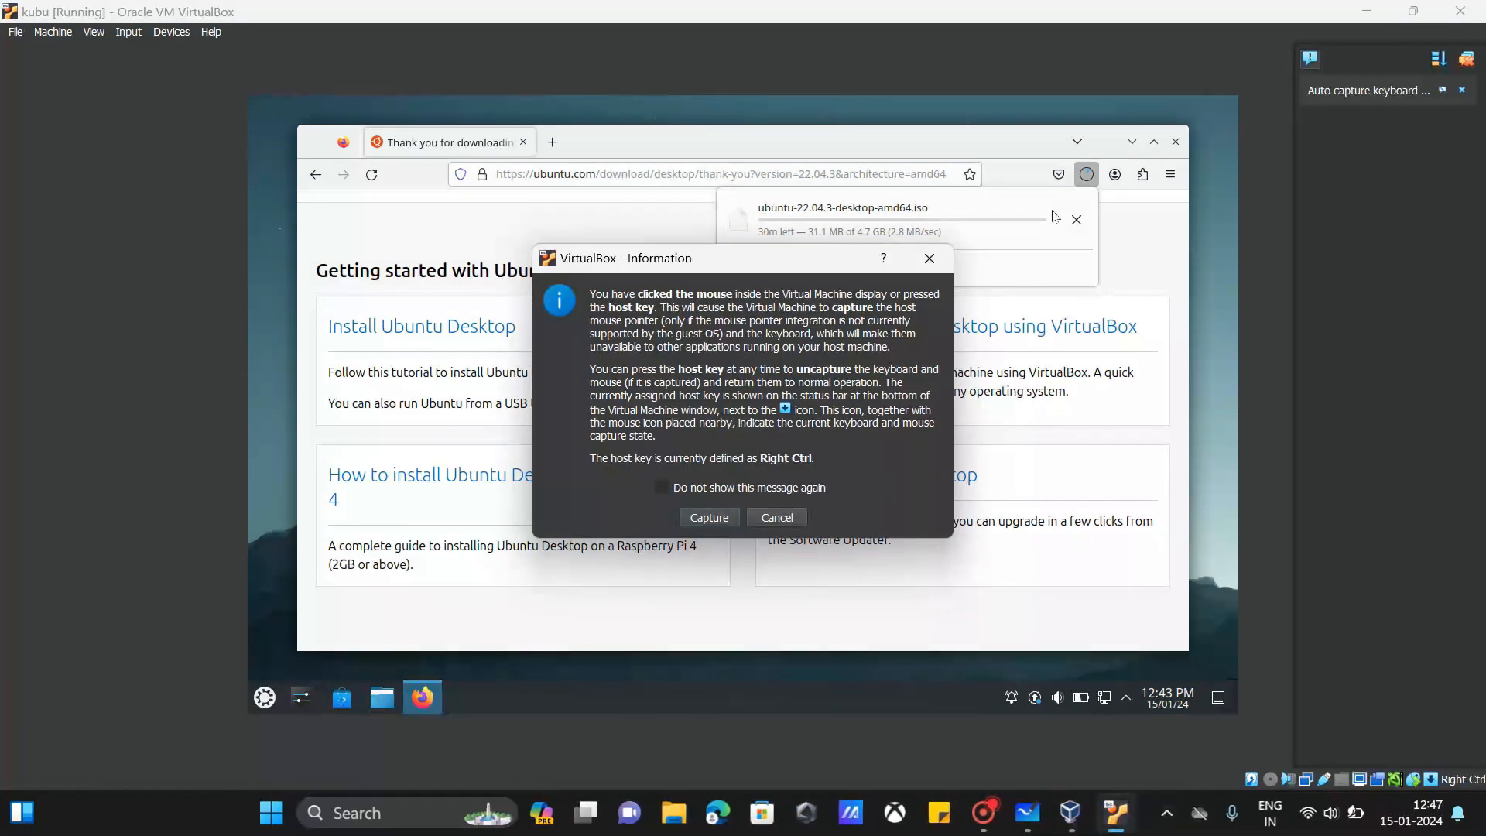
{"action": "left_click", "coordinate": [692, 510]}
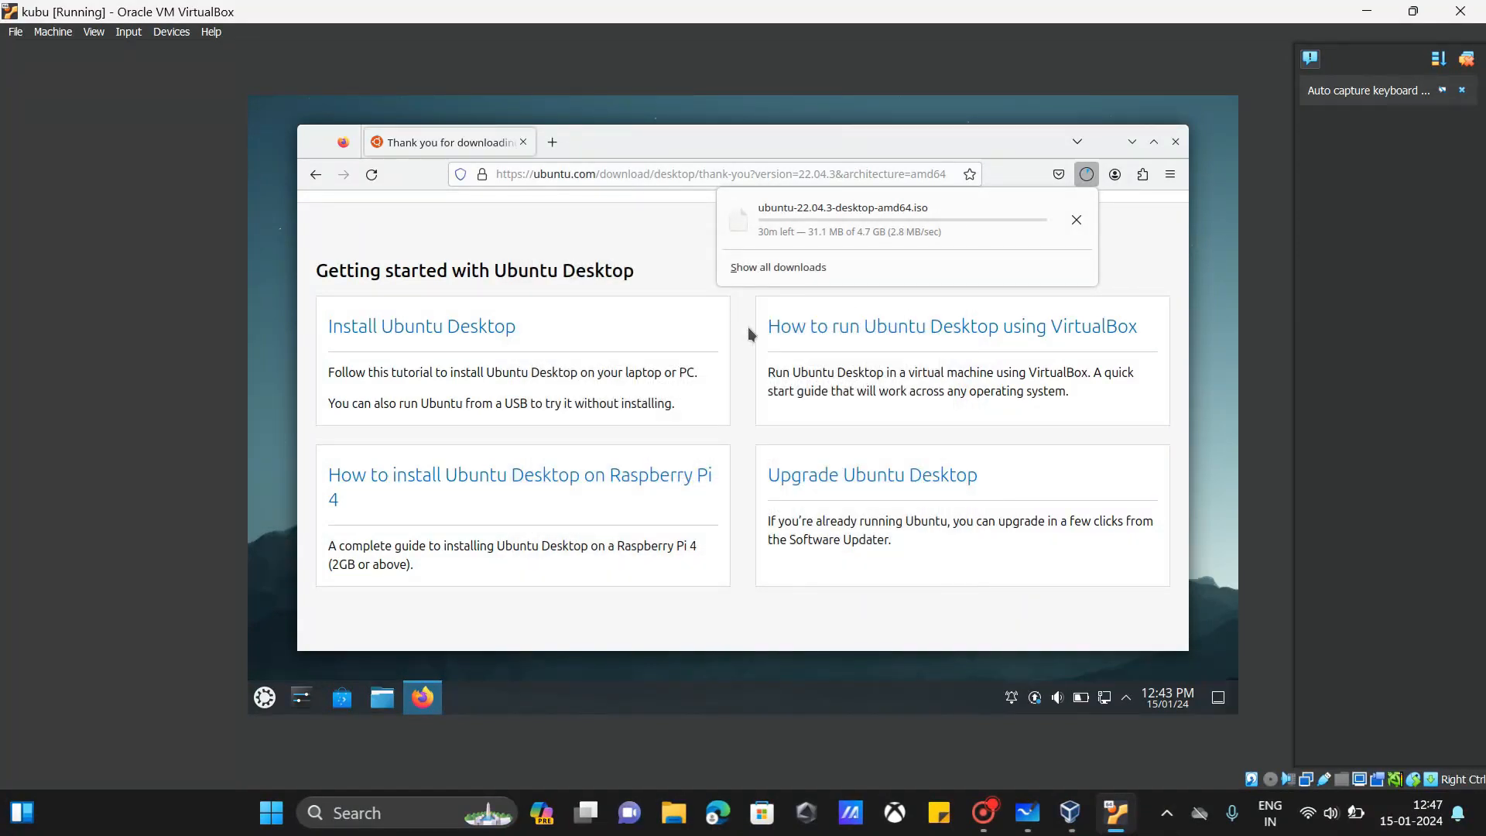
Step: Close the kubu window, choosing 'Power off the machine'
{"action": "left_click", "coordinate": [1461, 11]}
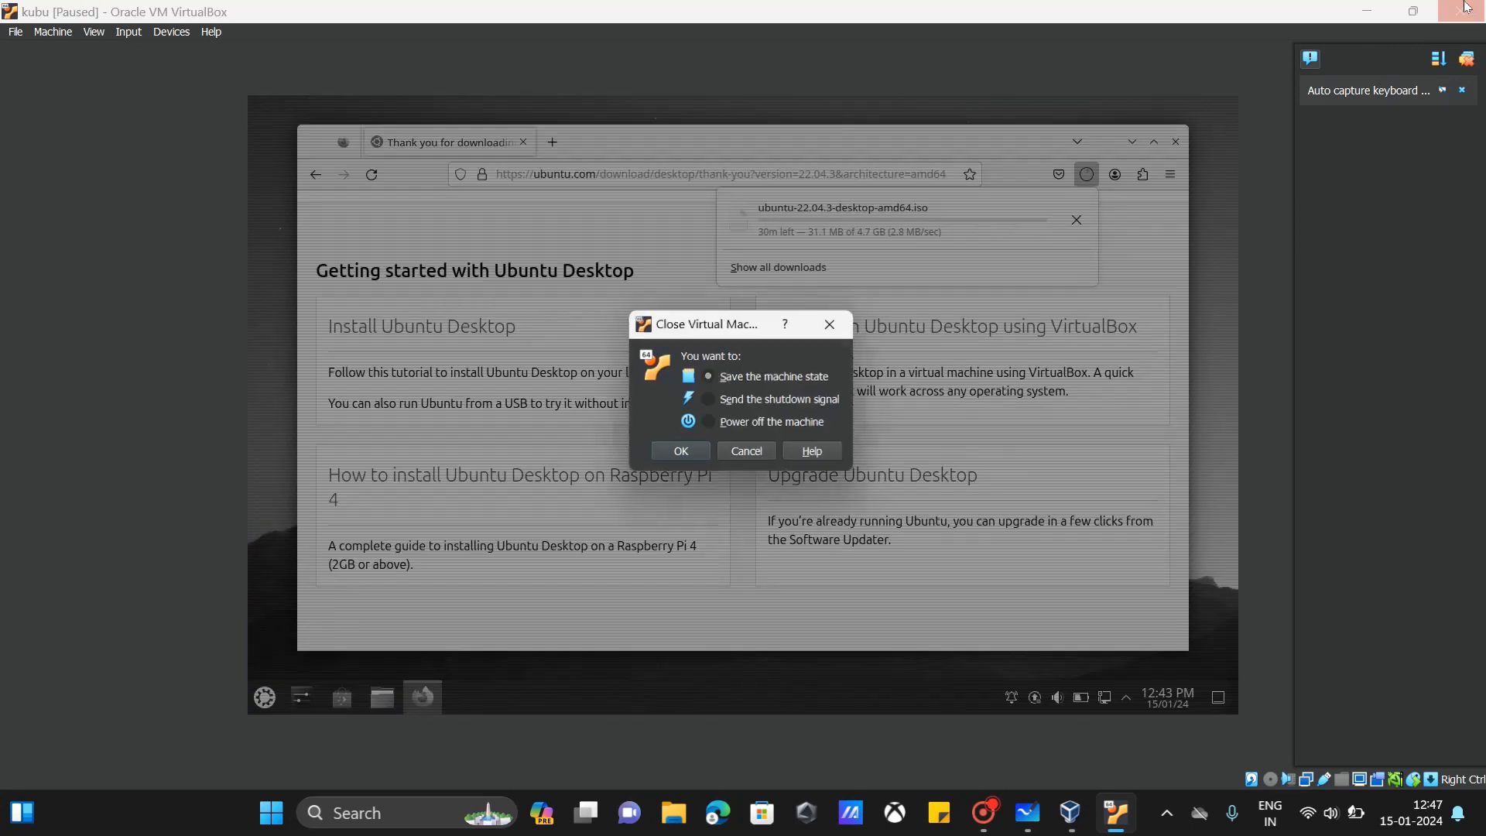
{"action": "left_click", "coordinate": [741, 424]}
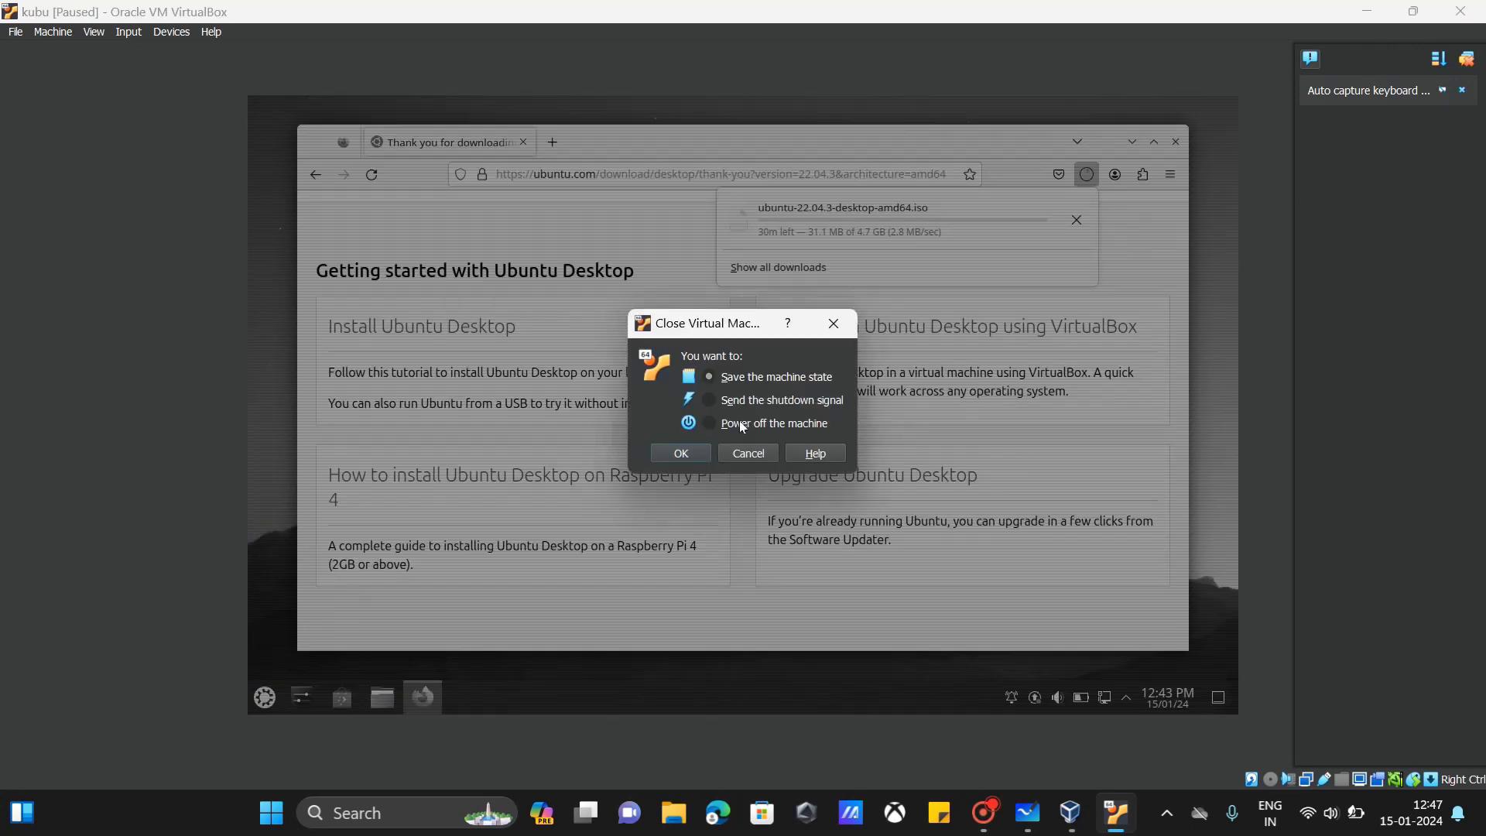
{"action": "left_click", "coordinate": [681, 455]}
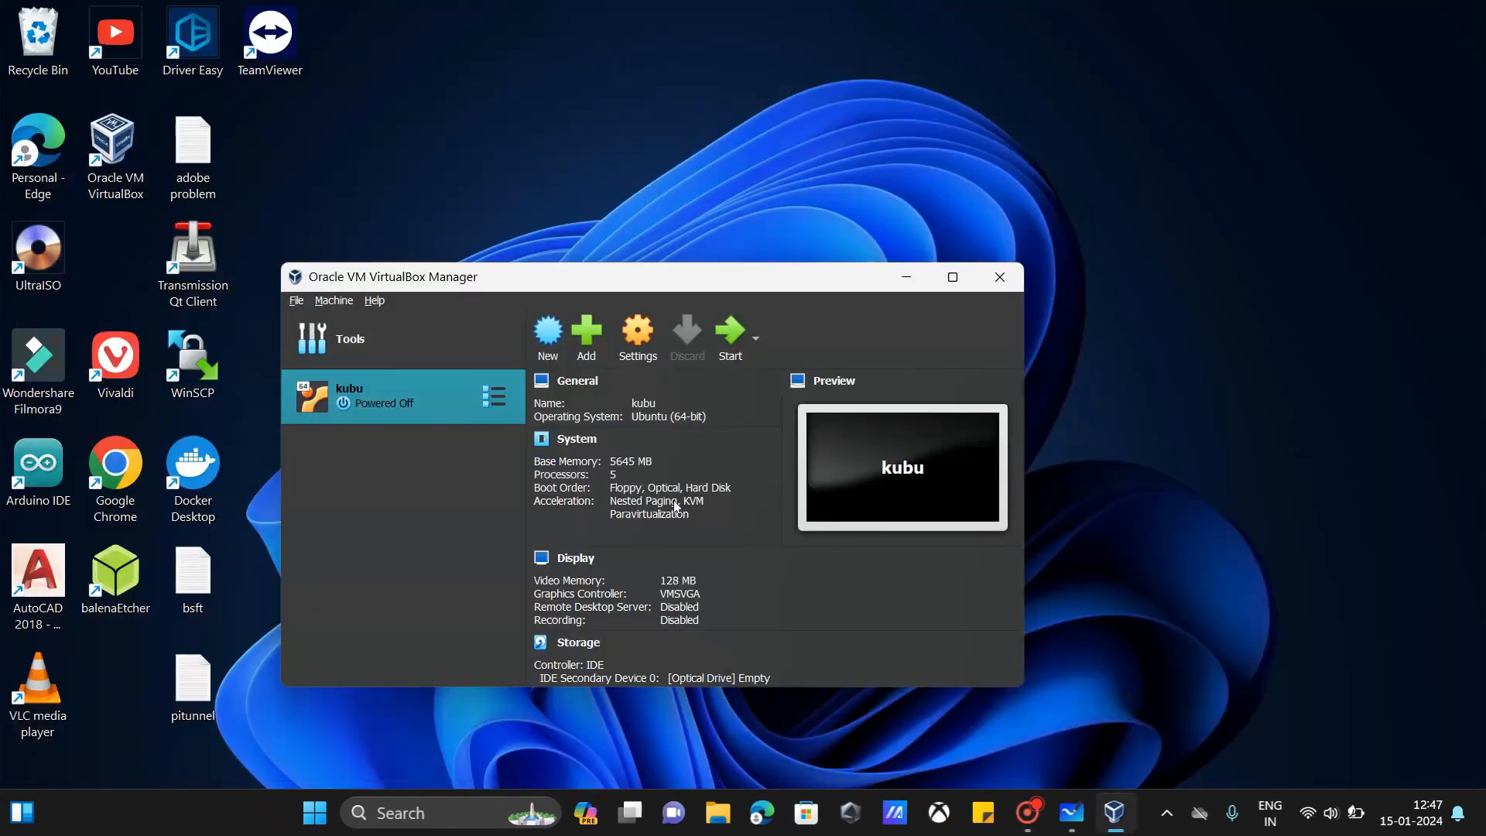
Step: Start kubu from the Manager and let it boot to the Kubuntu desktop
{"action": "left_click", "coordinate": [719, 336]}
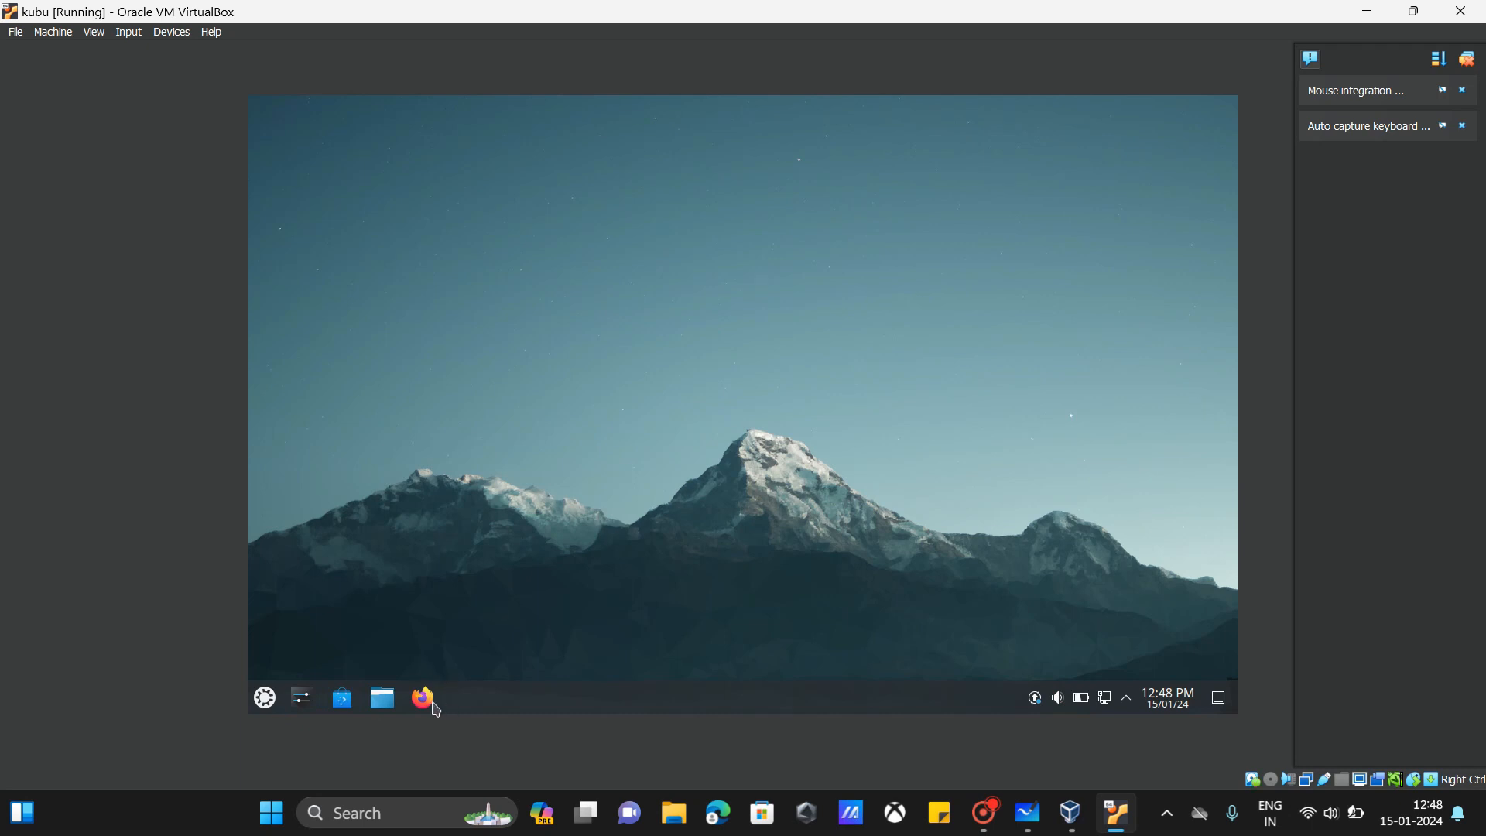
Step: Launch Firefox in the guest and dismiss the low battery notification
{"action": "left_click", "coordinate": [432, 702]}
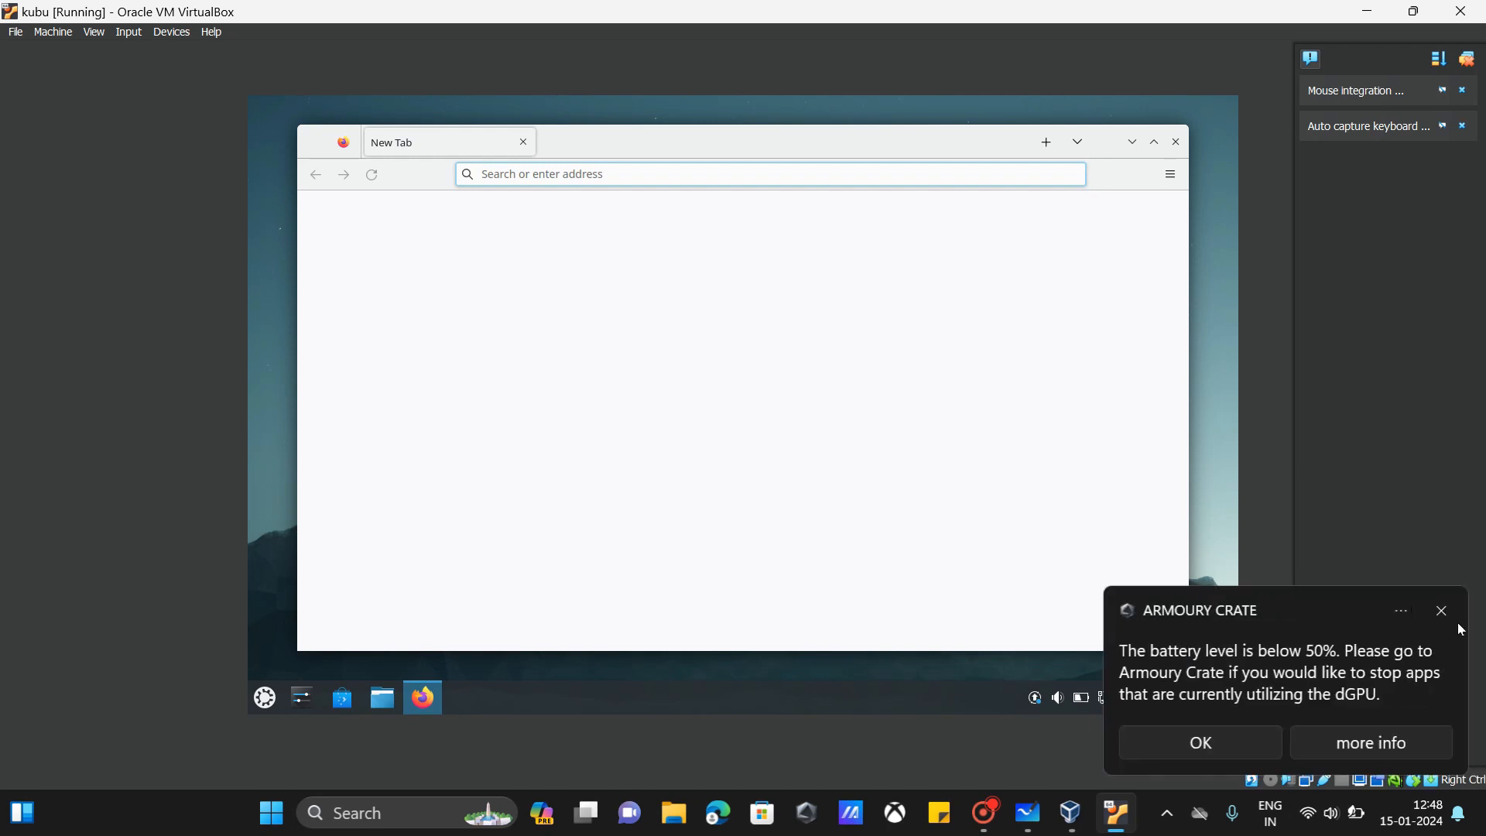
{"action": "left_click", "coordinate": [1232, 731]}
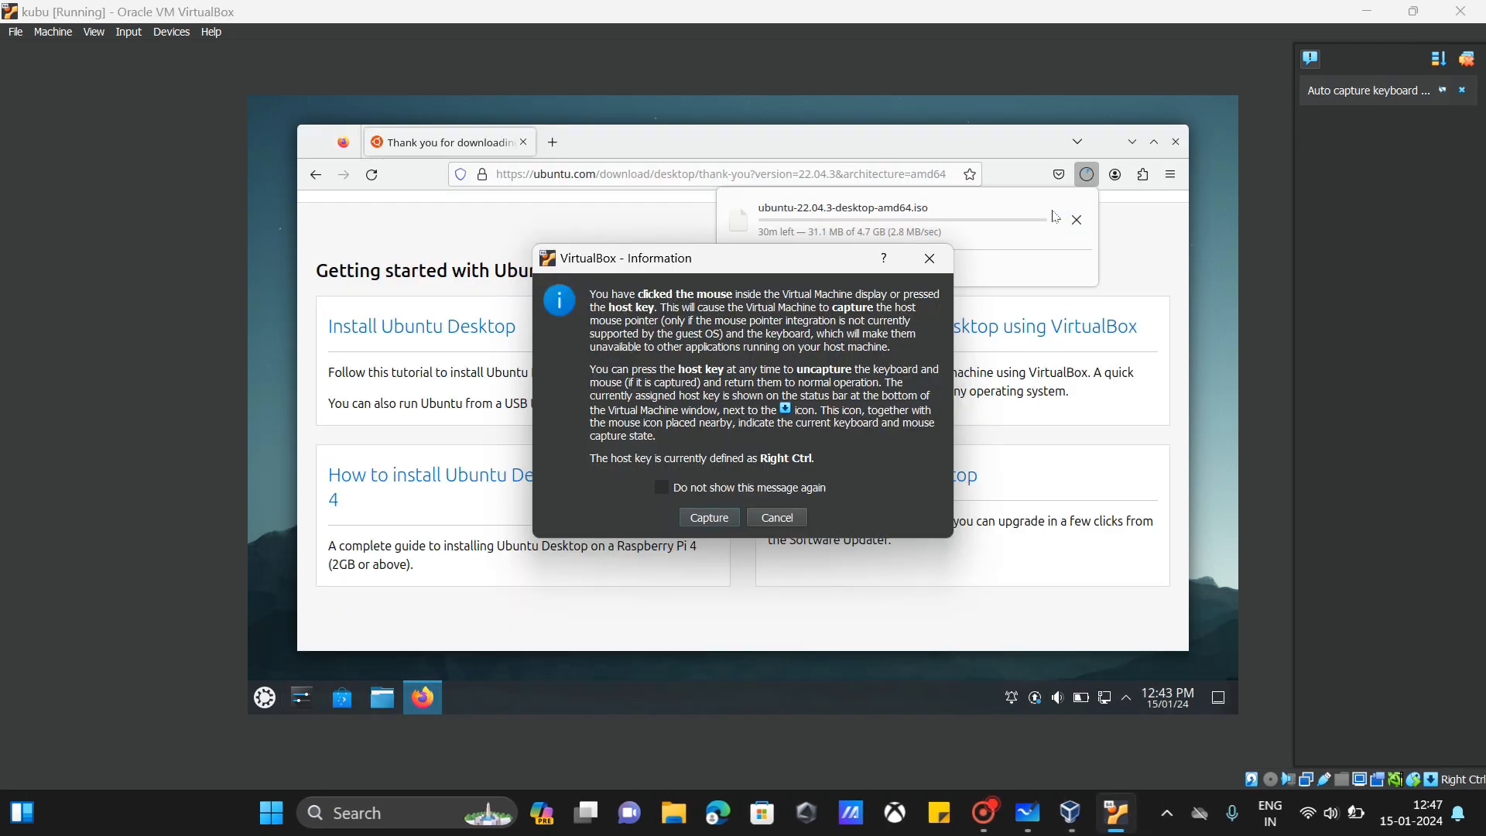
Step: Accept mouse capture, power off kubu via 'Power off the machine', then start it again
{"action": "left_click", "coordinate": [700, 517]}
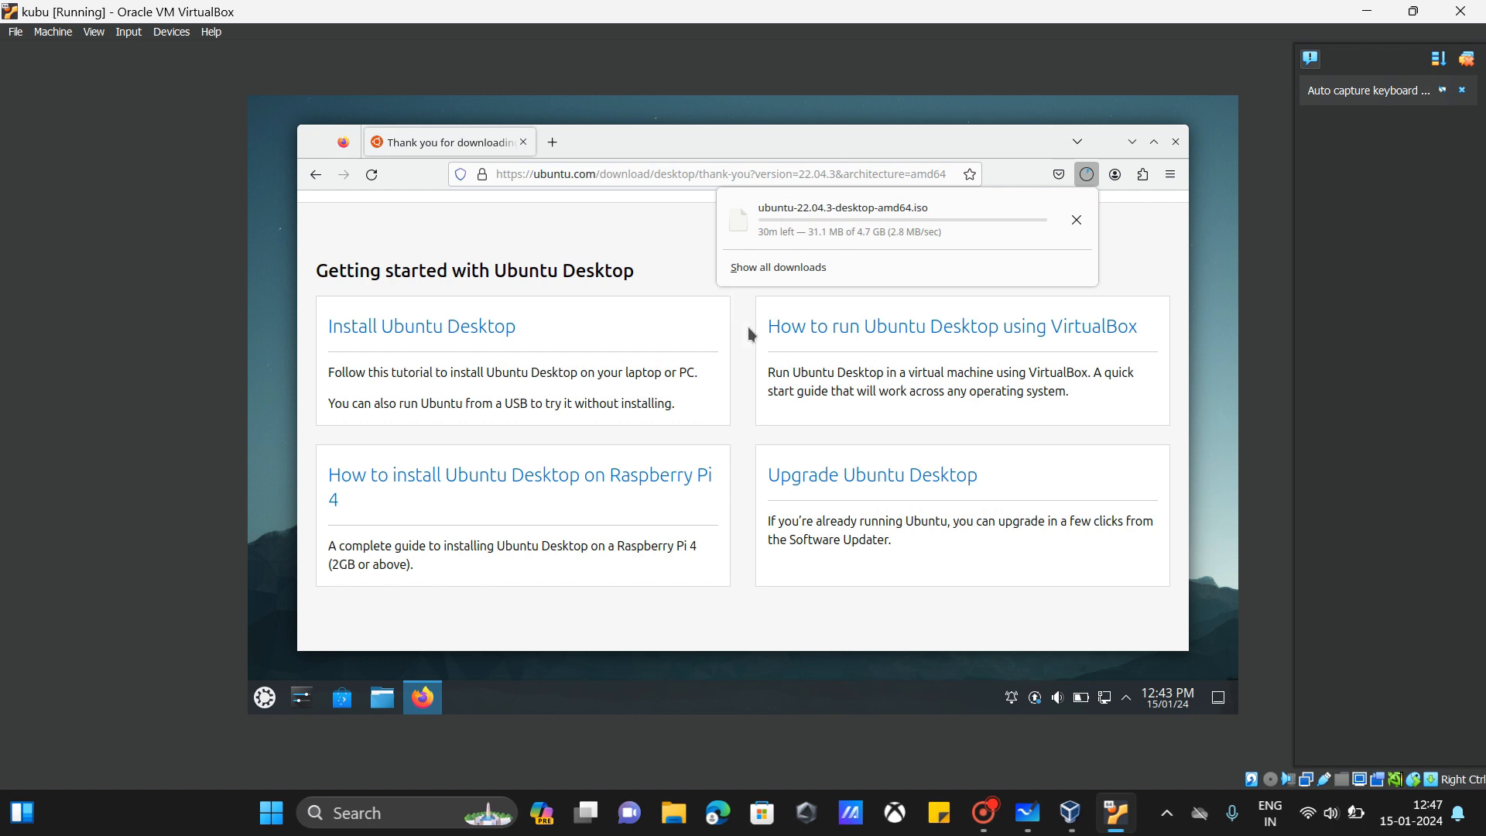
{"action": "left_click", "coordinate": [1461, 10]}
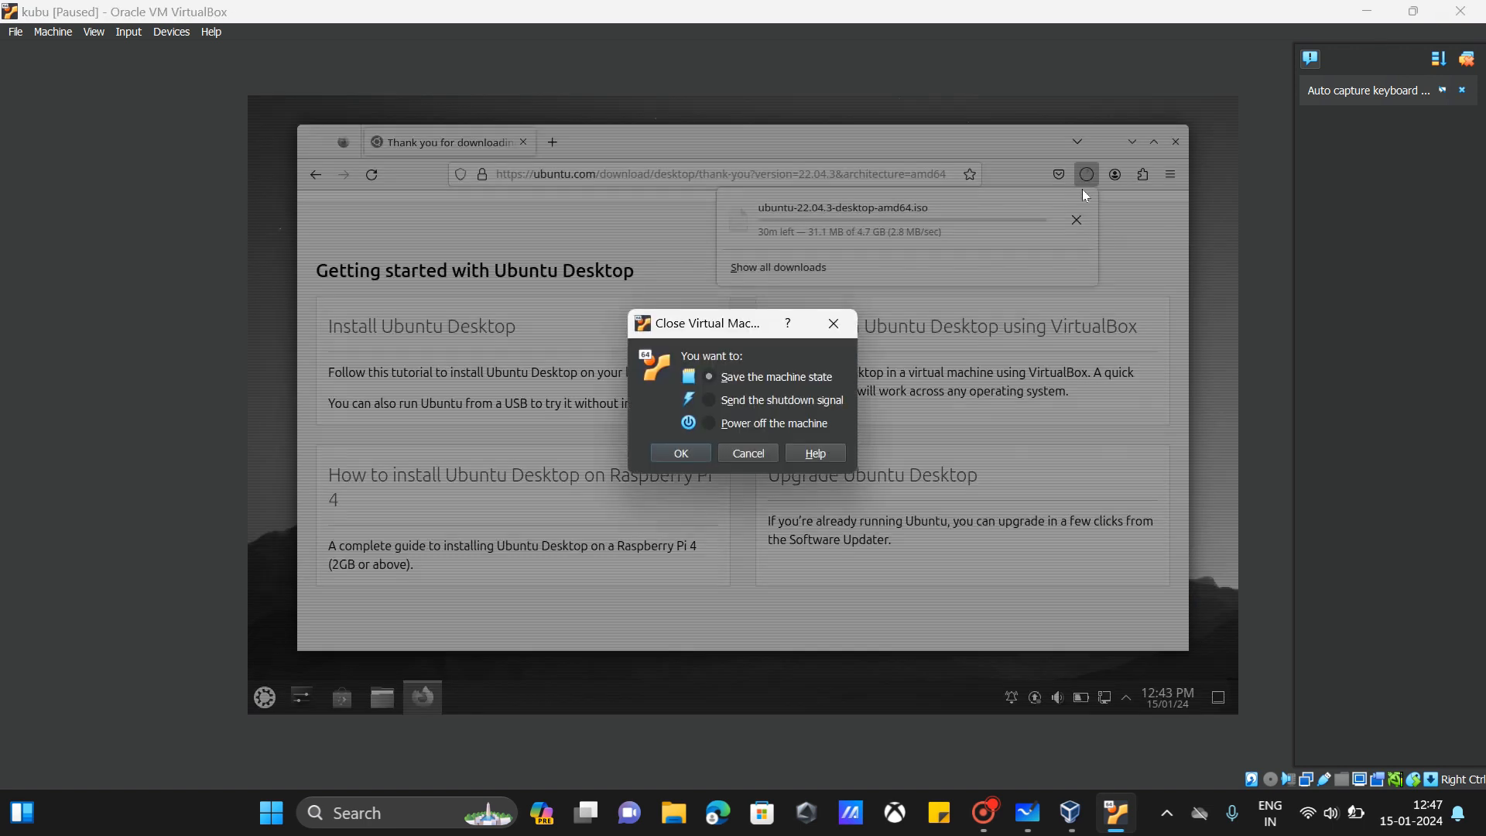
{"action": "left_click", "coordinate": [744, 425]}
{"action": "left_click", "coordinate": [680, 452]}
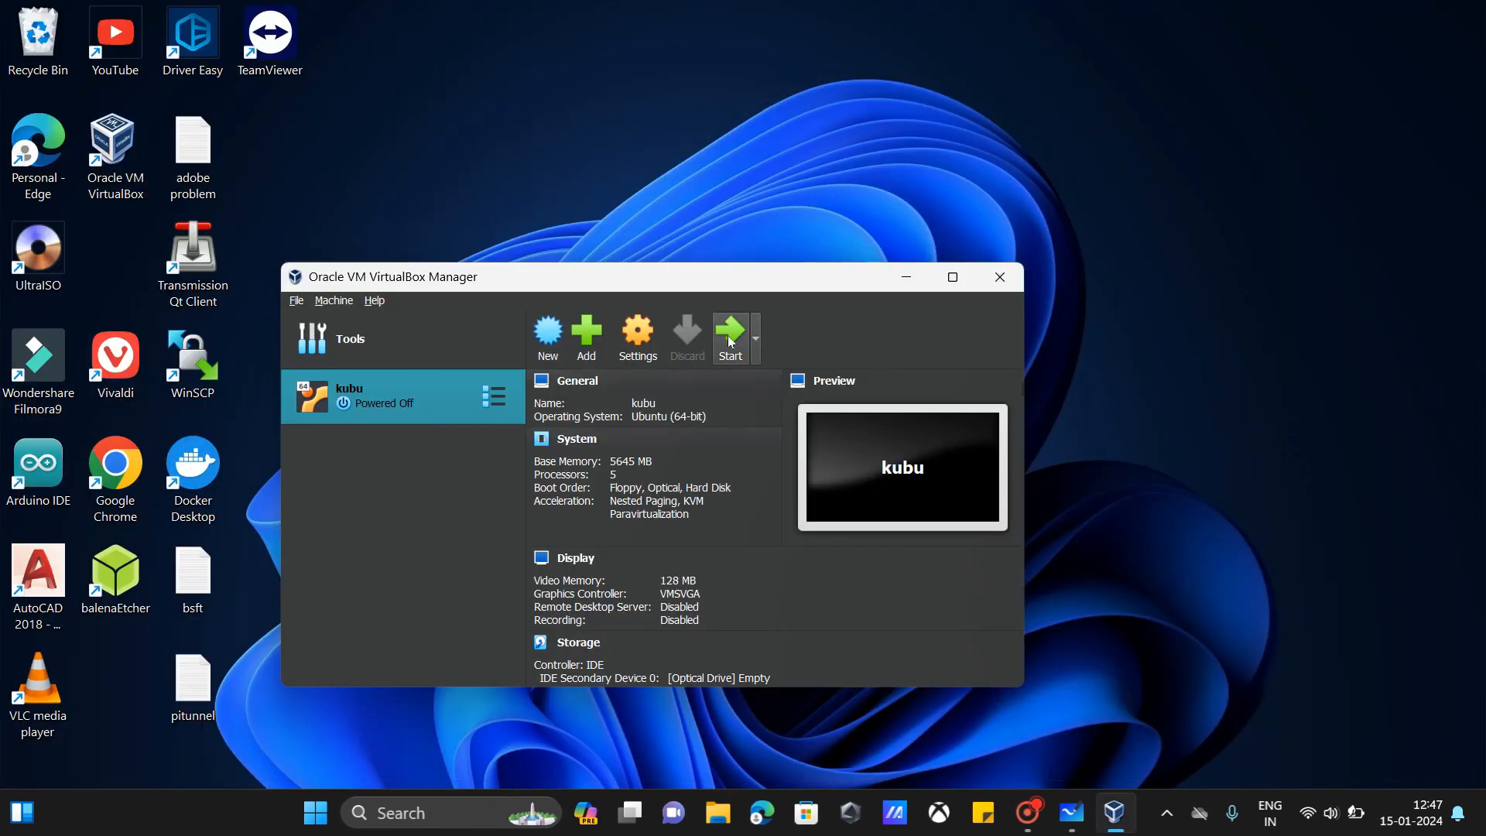
{"action": "left_click", "coordinate": [720, 338]}
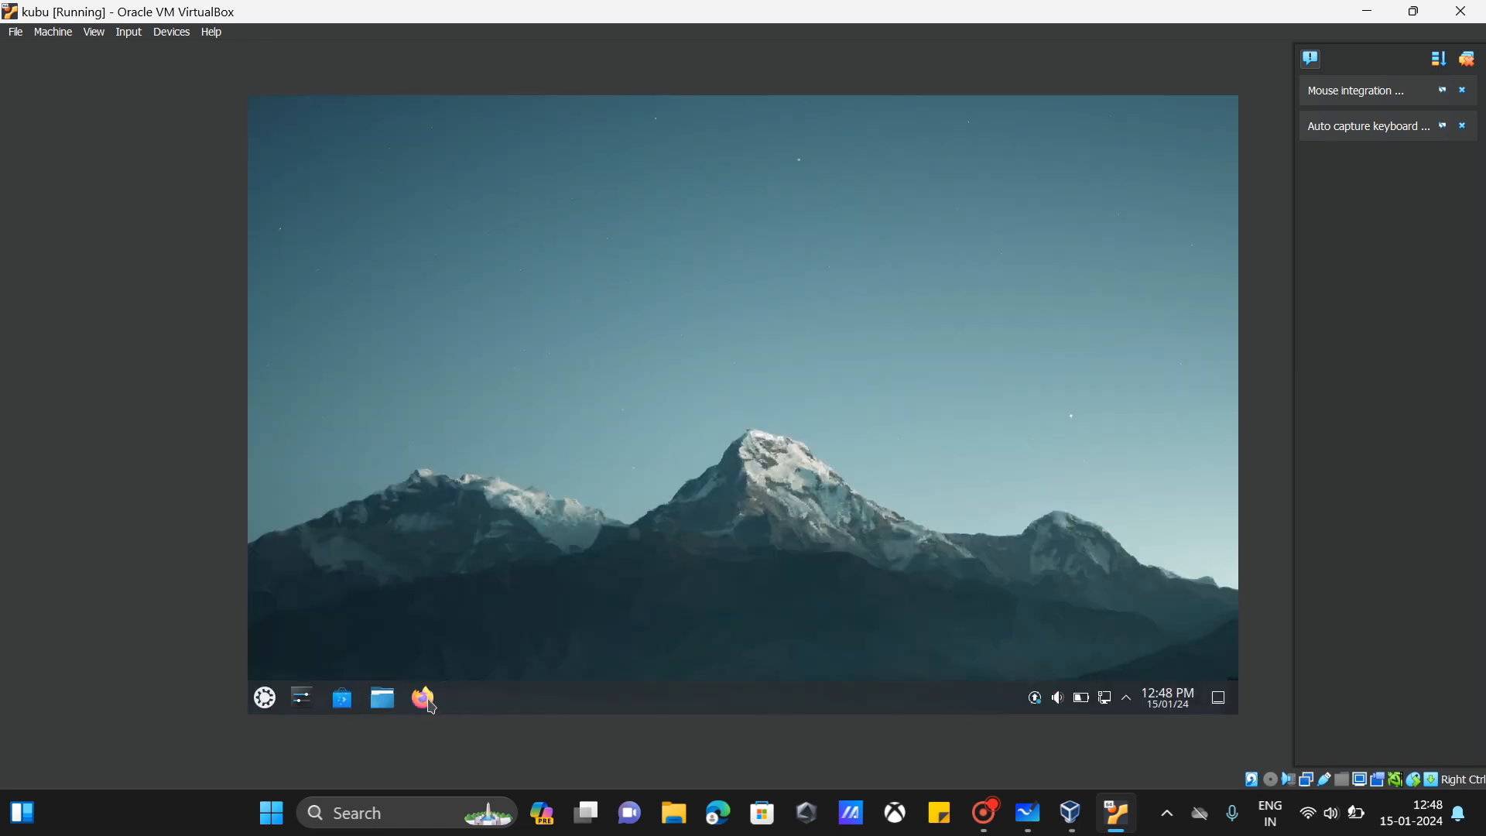
Step: Once the desktop loads, launch Firefox from the guest's KDE panel
{"action": "left_click", "coordinate": [423, 698]}
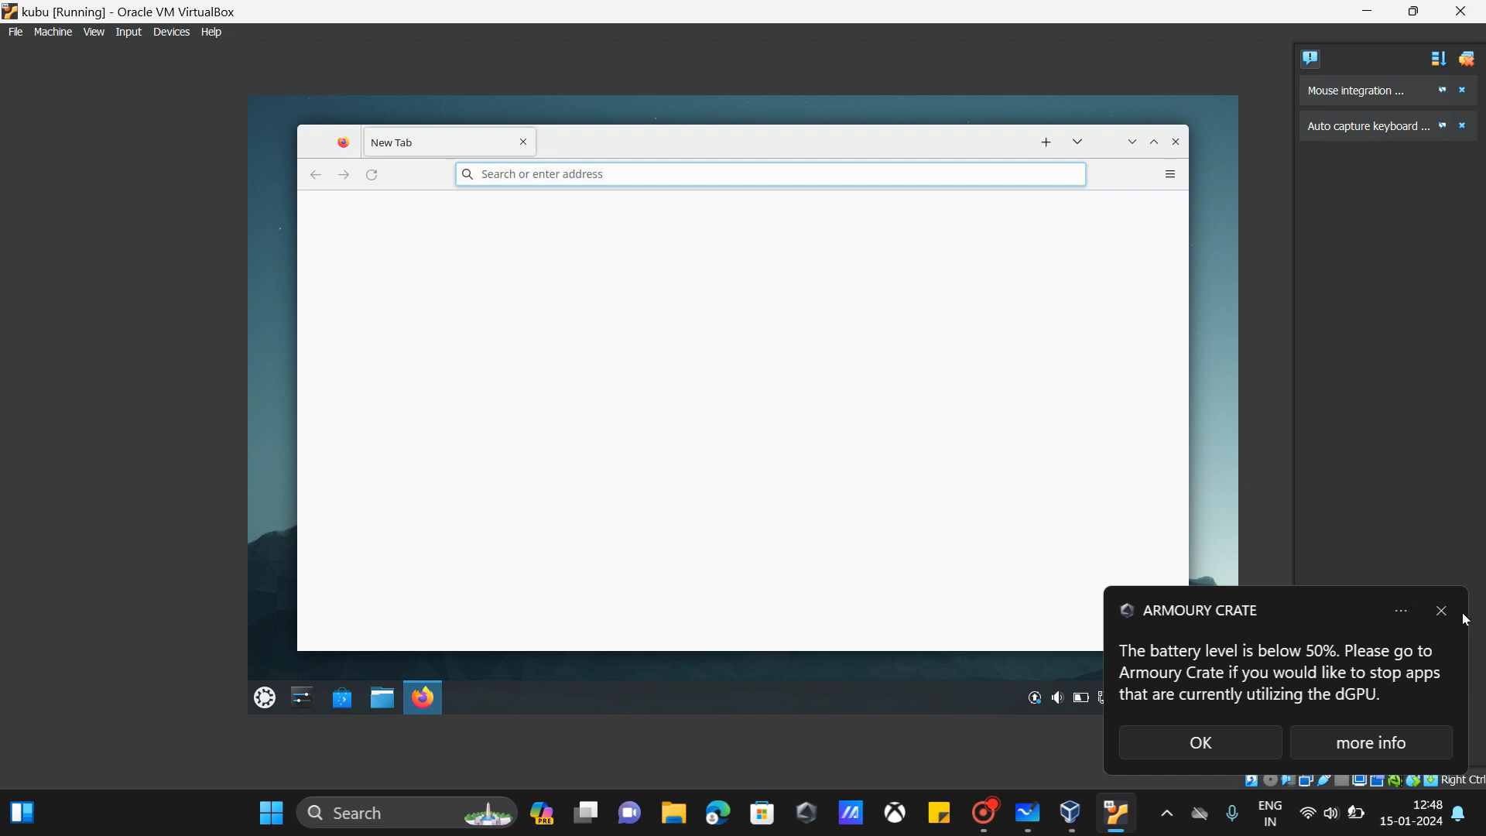
{"action": "left_click", "coordinate": [1223, 727]}
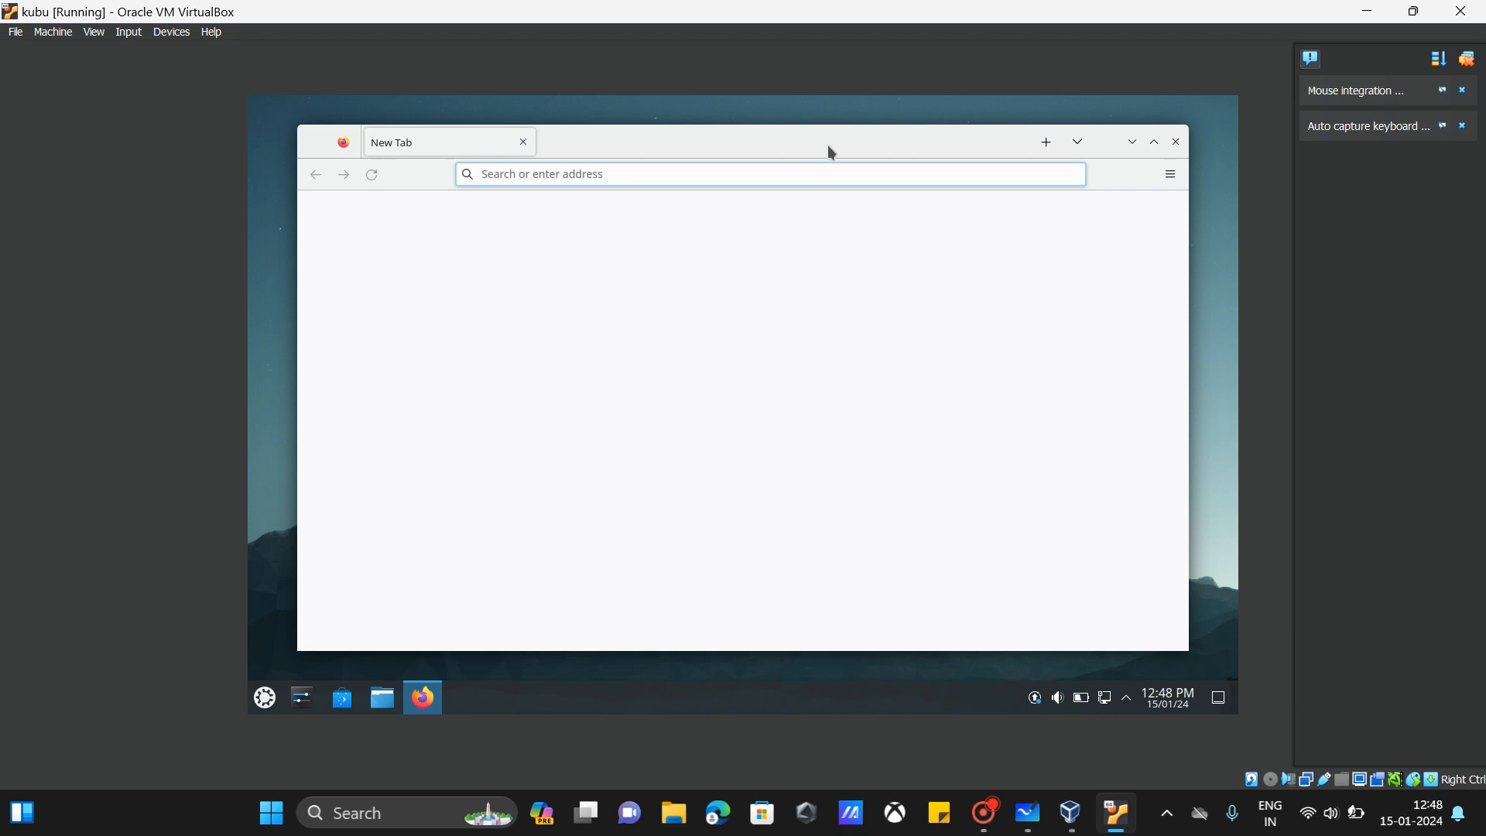
{"action": "mouse_move", "coordinate": [829, 150]}
{"action": "left_mouse_down"}
{"action": "mouse_move", "coordinate": [809, 232]}
{"action": "mouse_move", "coordinate": [809, 142]}
{"action": "mouse_move", "coordinate": [809, 171]}
{"action": "left_mouse_up"}
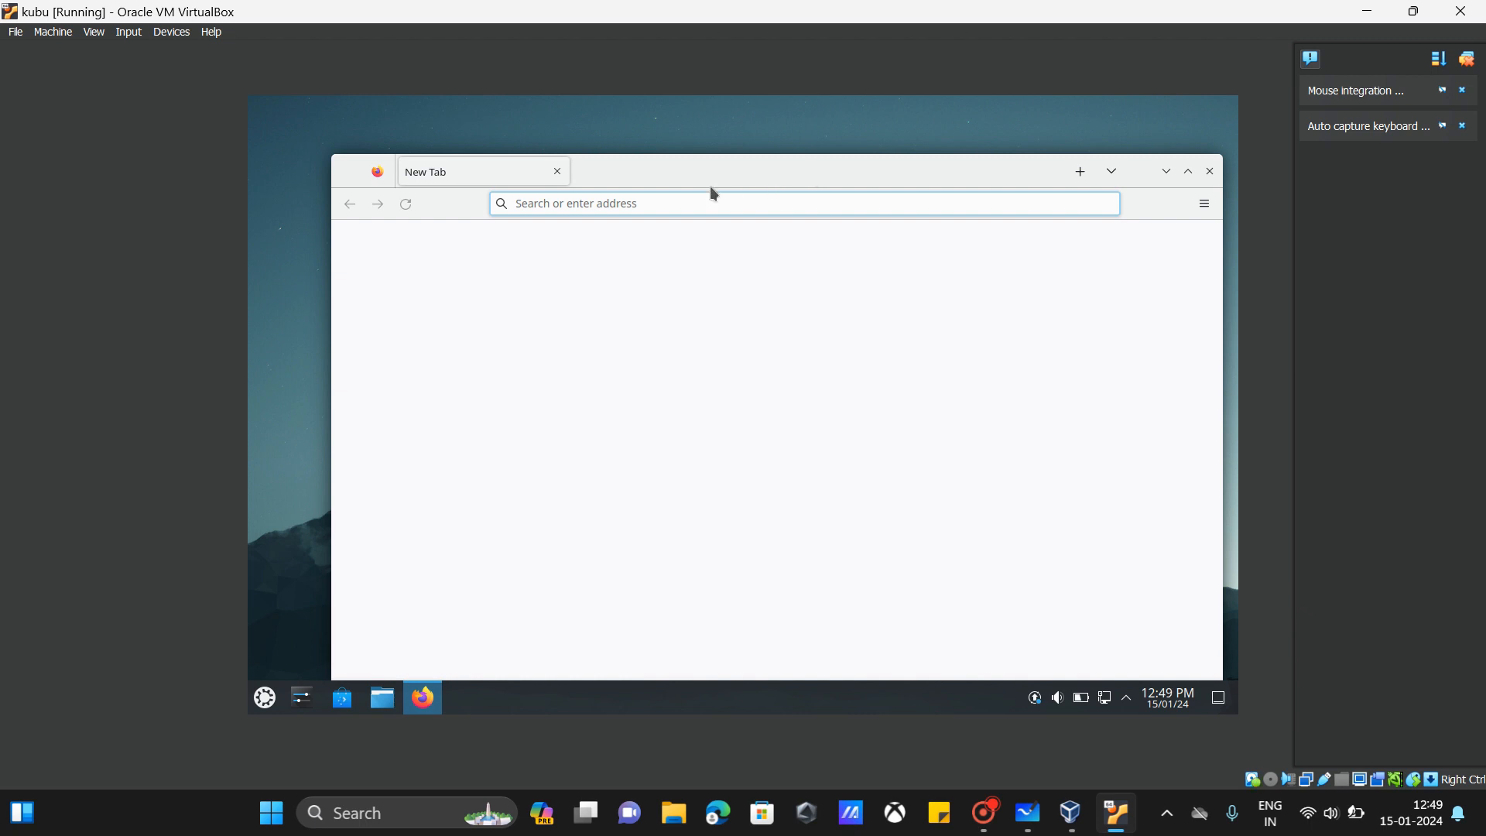
{"action": "key", "text": "ctrl+alt+Delete"}
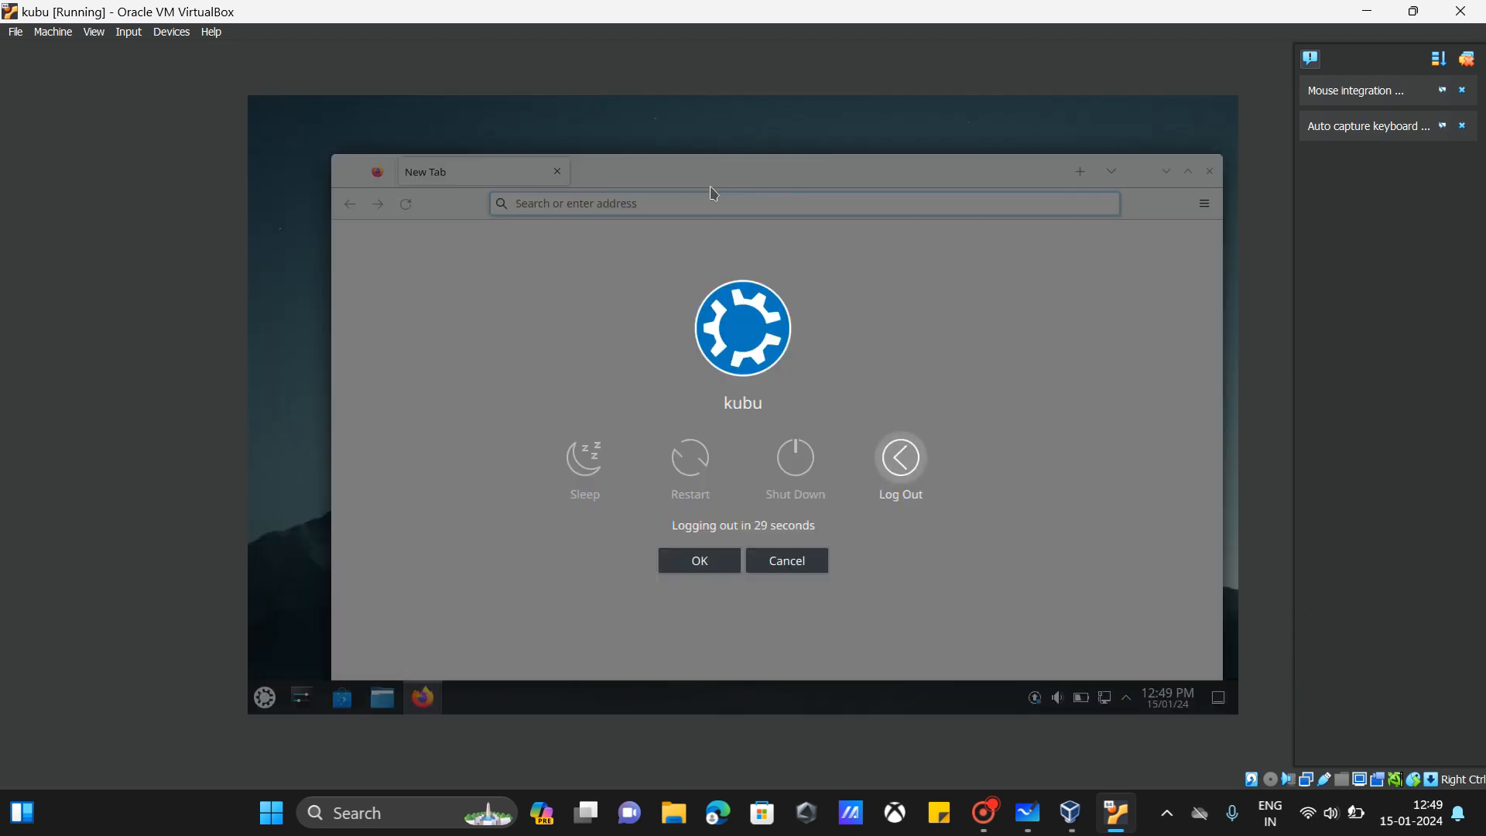
{"action": "key", "text": "Escape"}
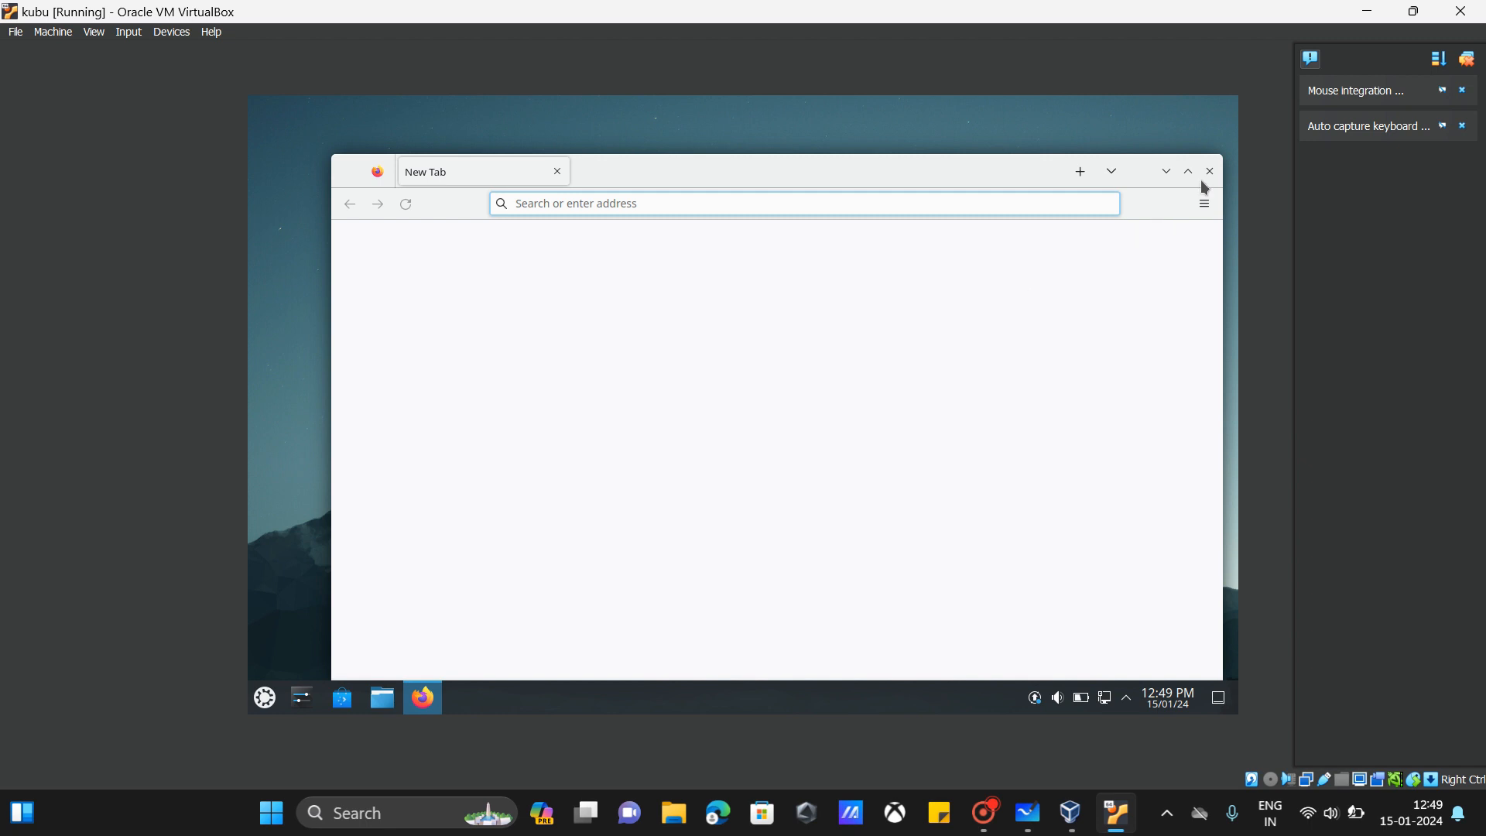
{"action": "left_click_drag", "start_coordinate": [1008, 170], "coordinate": [914, 169]}
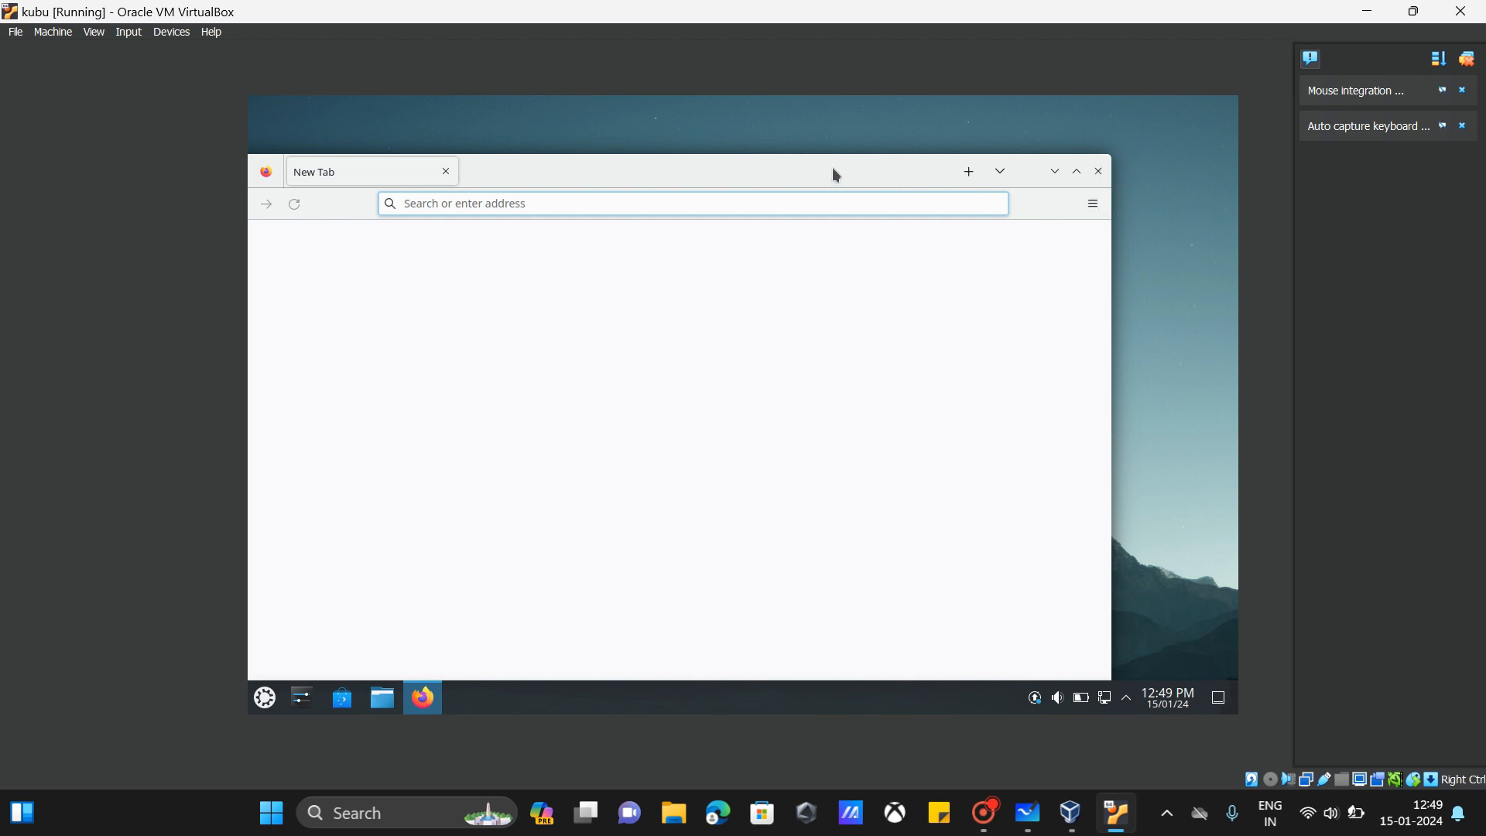
{"action": "left_click_drag", "start_coordinate": [834, 170], "coordinate": [991, 189]}
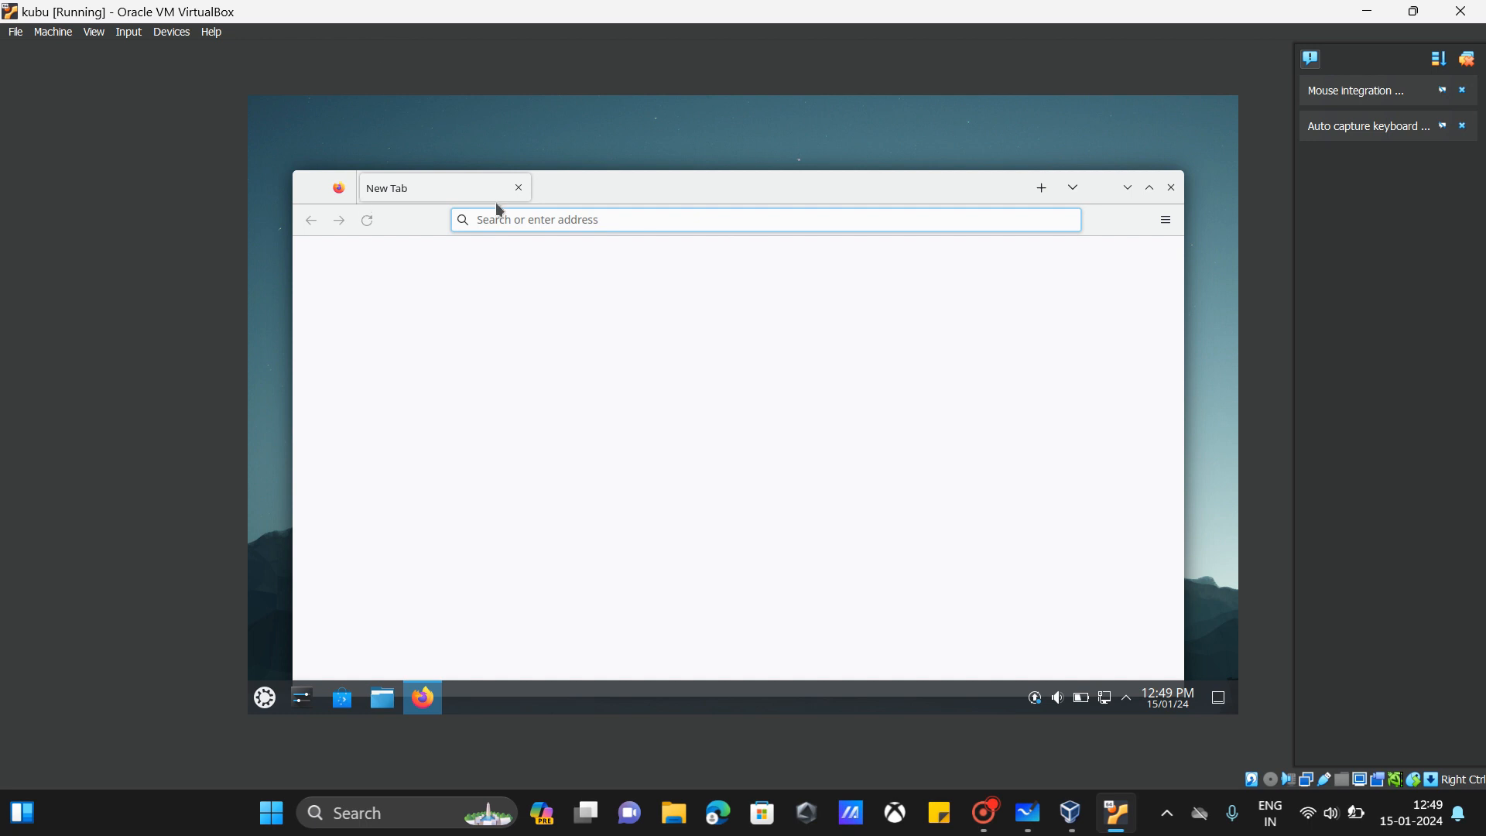
{"action": "left_click", "coordinate": [519, 189]}
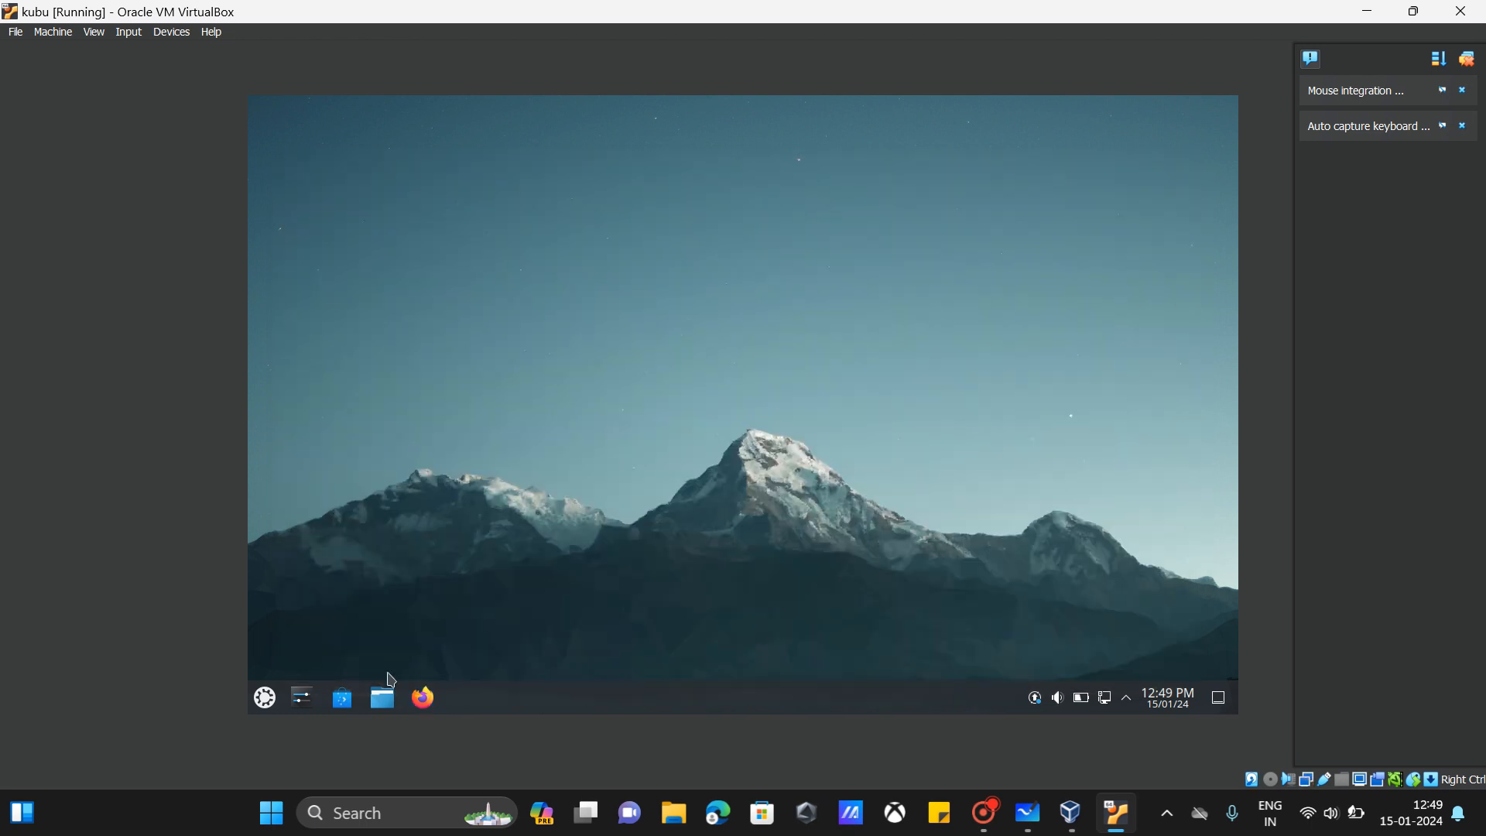
Step: Launch Firefox in the guest again and type 'ubuntu' in the address bar
{"action": "left_click", "coordinate": [422, 698]}
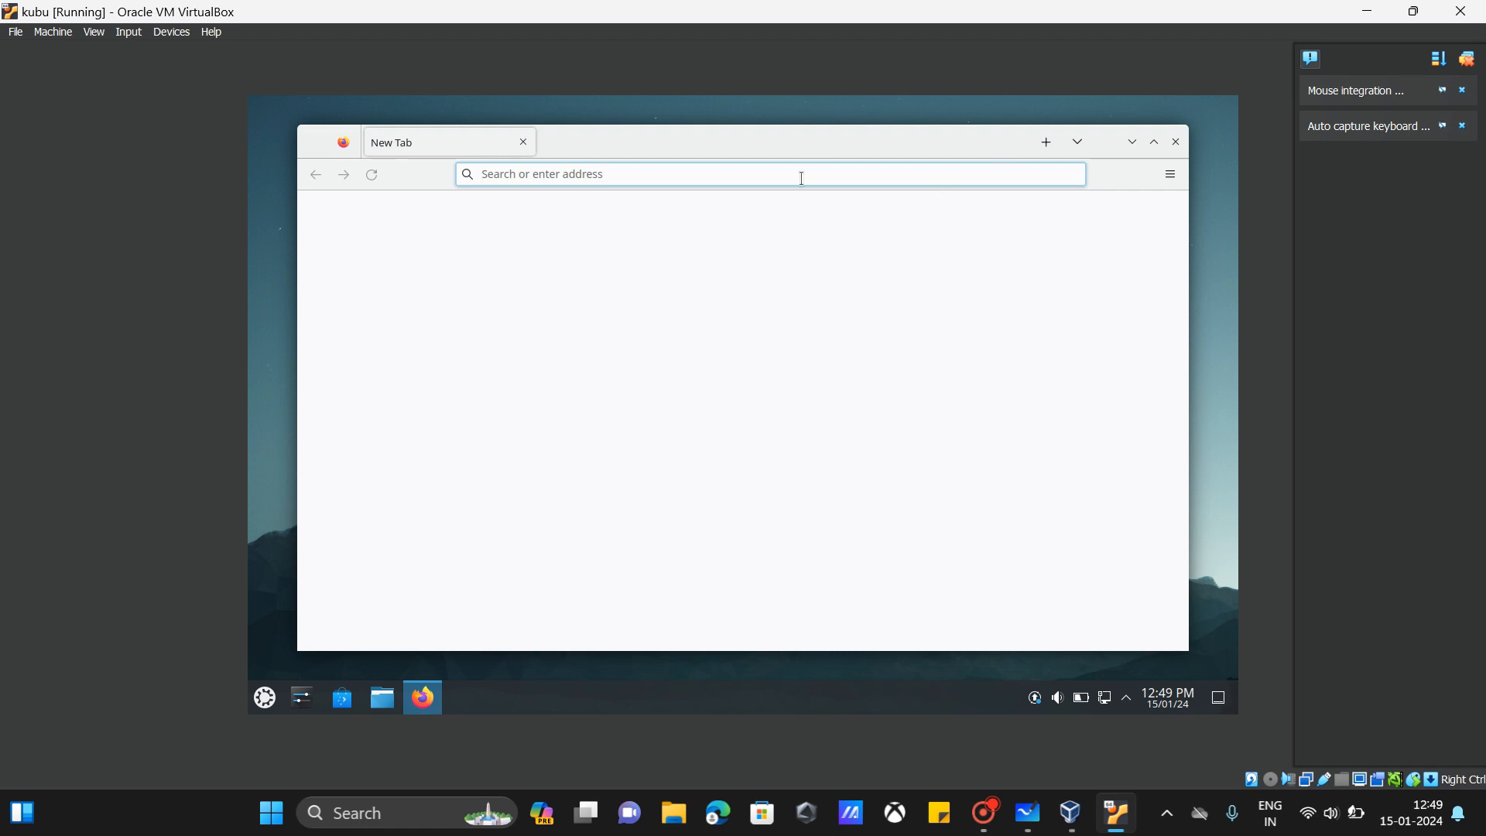
{"action": "type", "text": "ubuntu"}
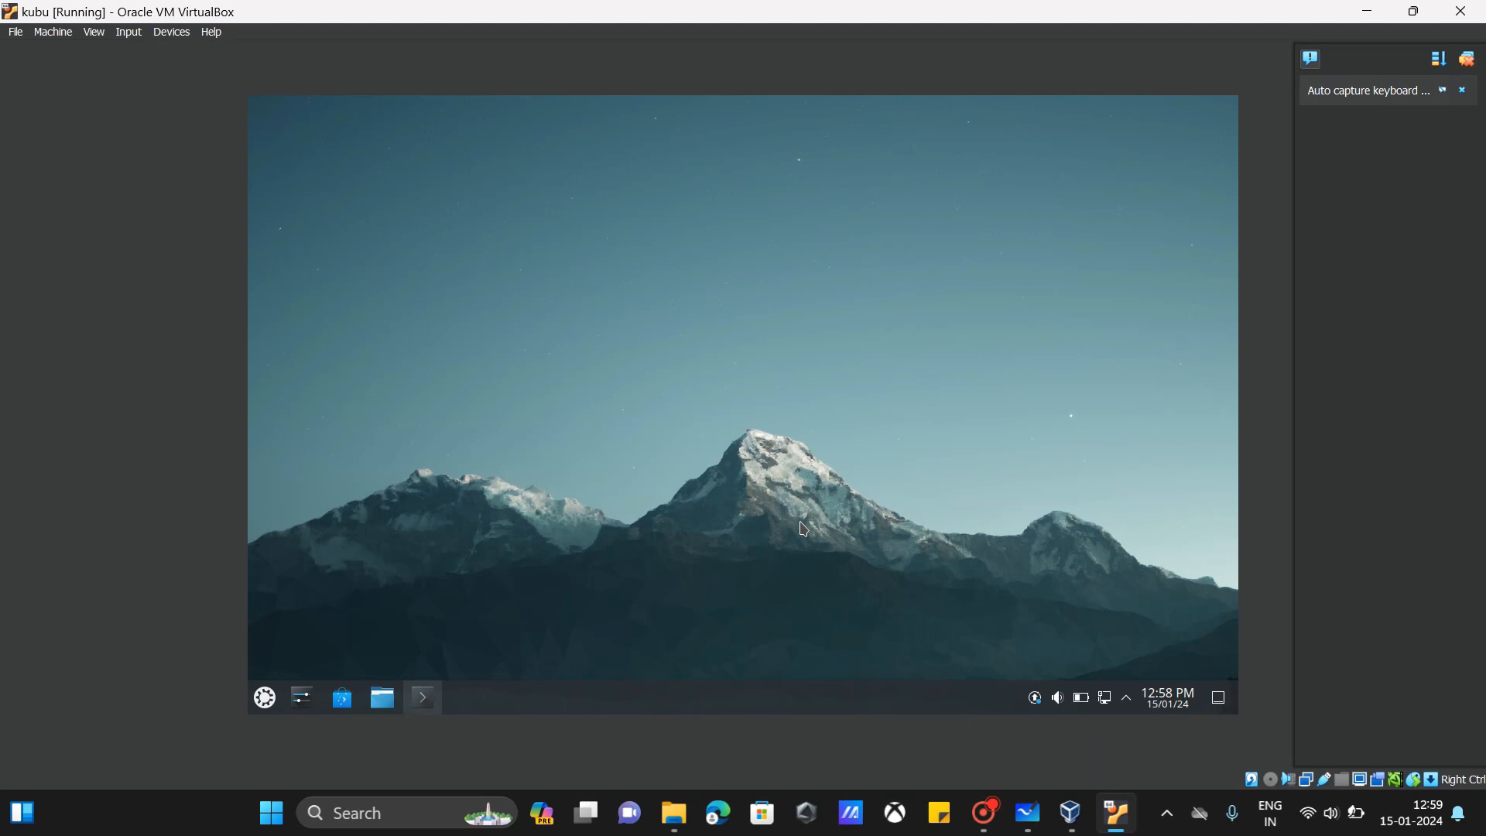
Step: Save kubu's machine state while the Firefox snap download runs in Konsole
{"action": "left_click", "coordinate": [1462, 11]}
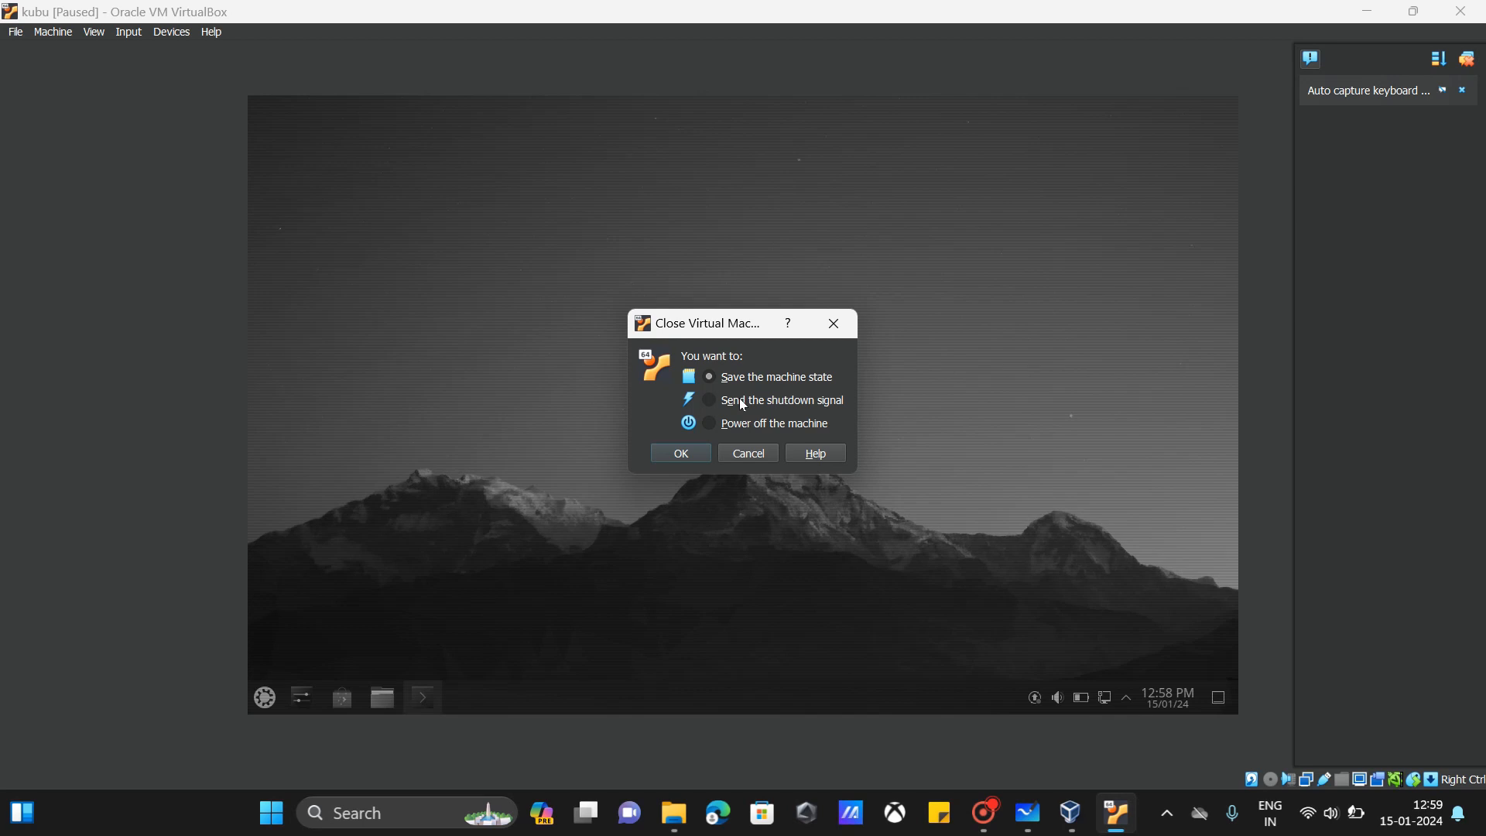
{"action": "left_click", "coordinate": [842, 323]}
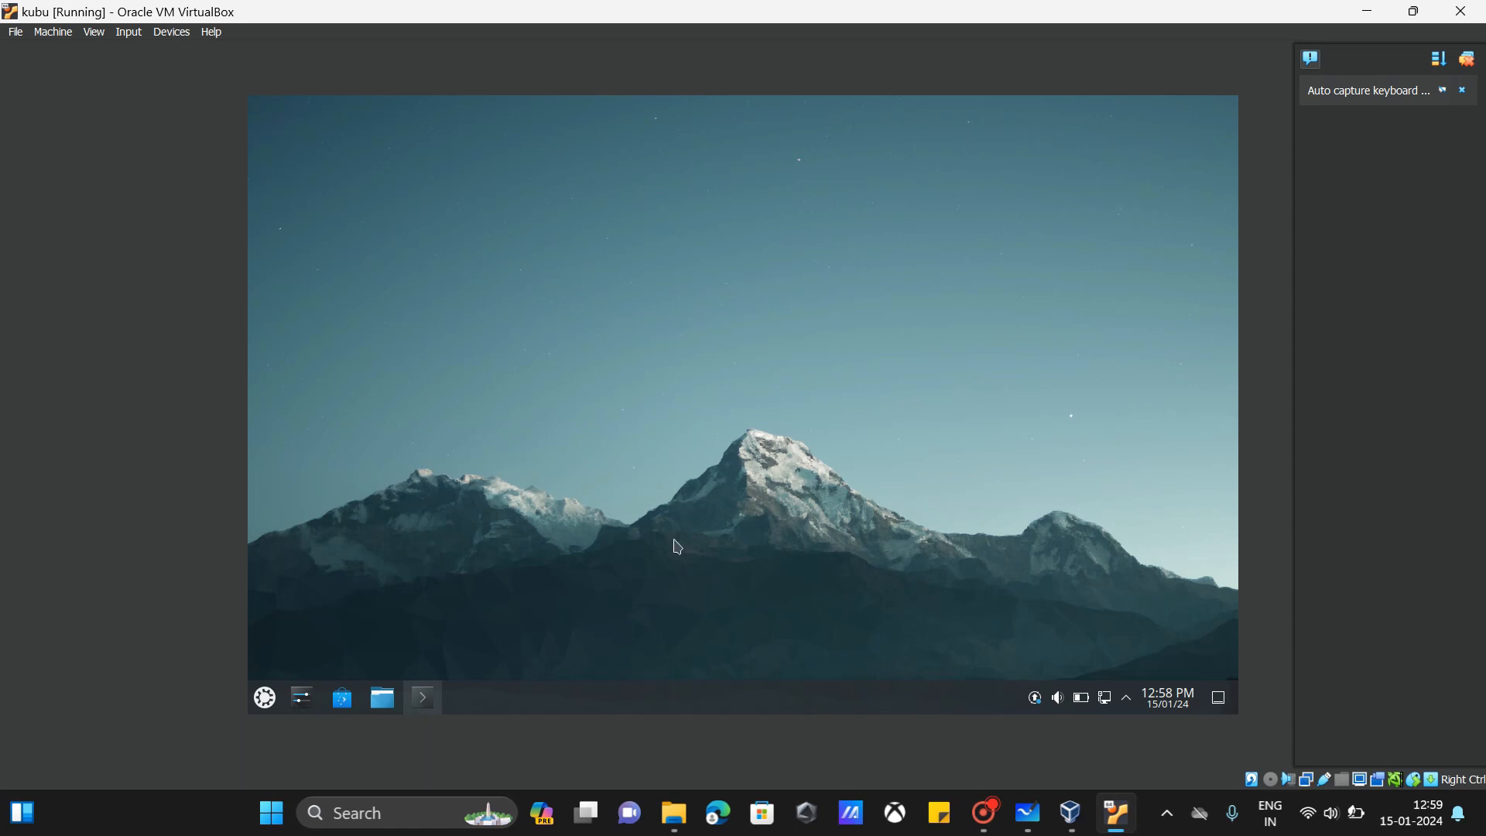
{"action": "left_click", "coordinate": [423, 701]}
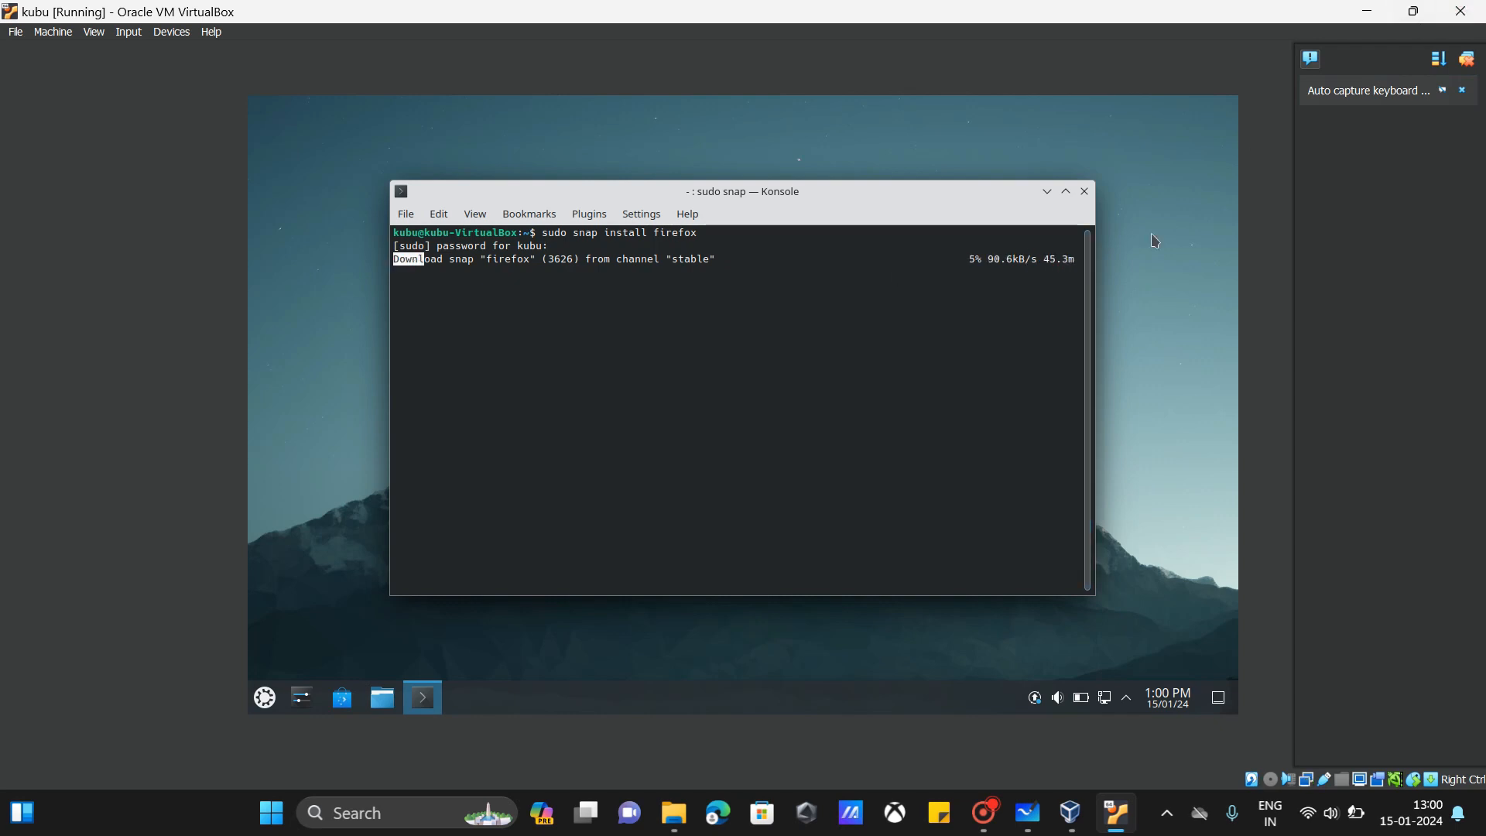
{"action": "left_click", "coordinate": [1483, 4]}
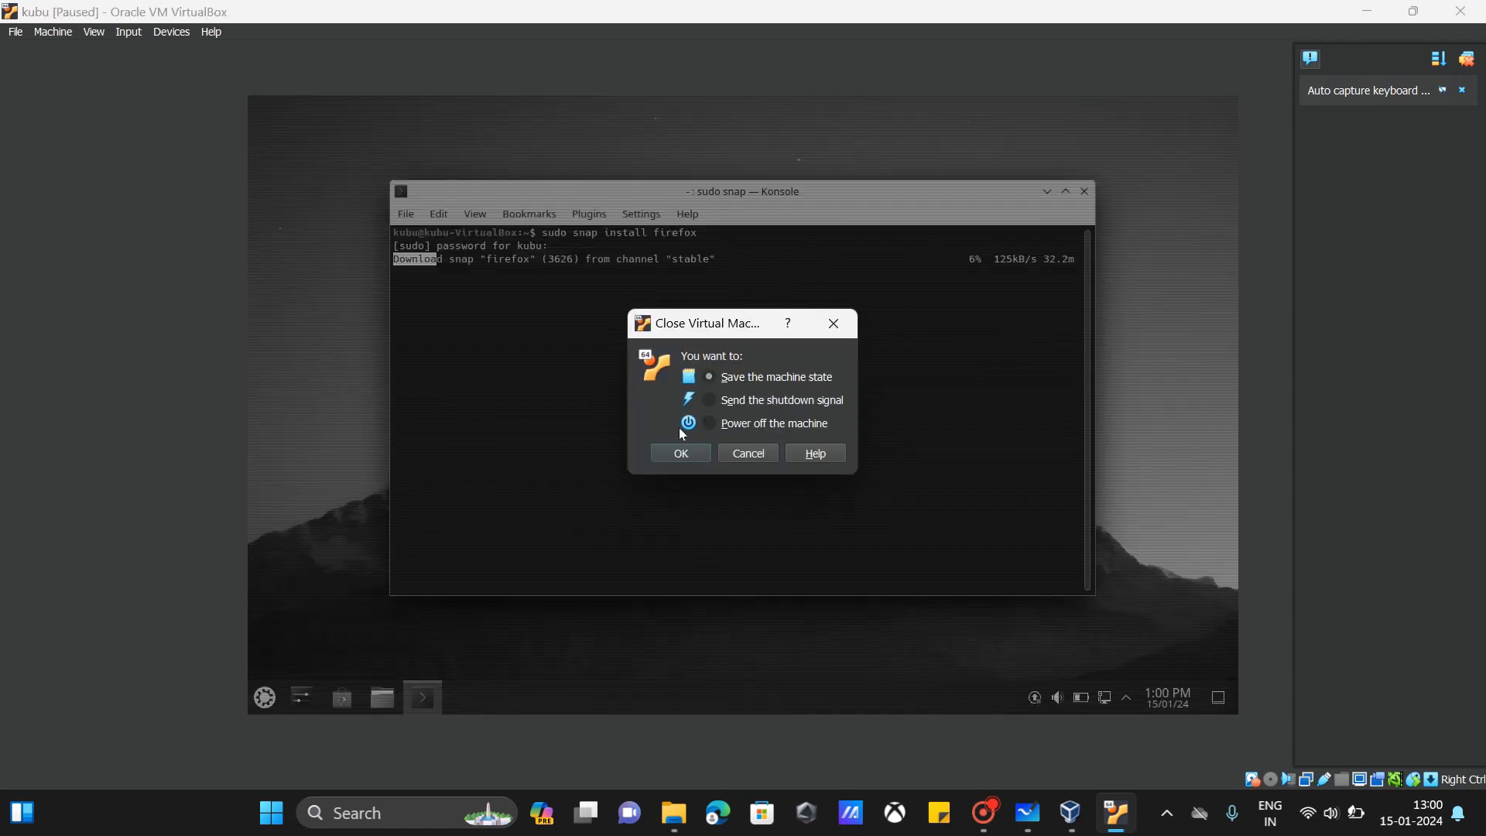
{"action": "left_click", "coordinate": [688, 454]}
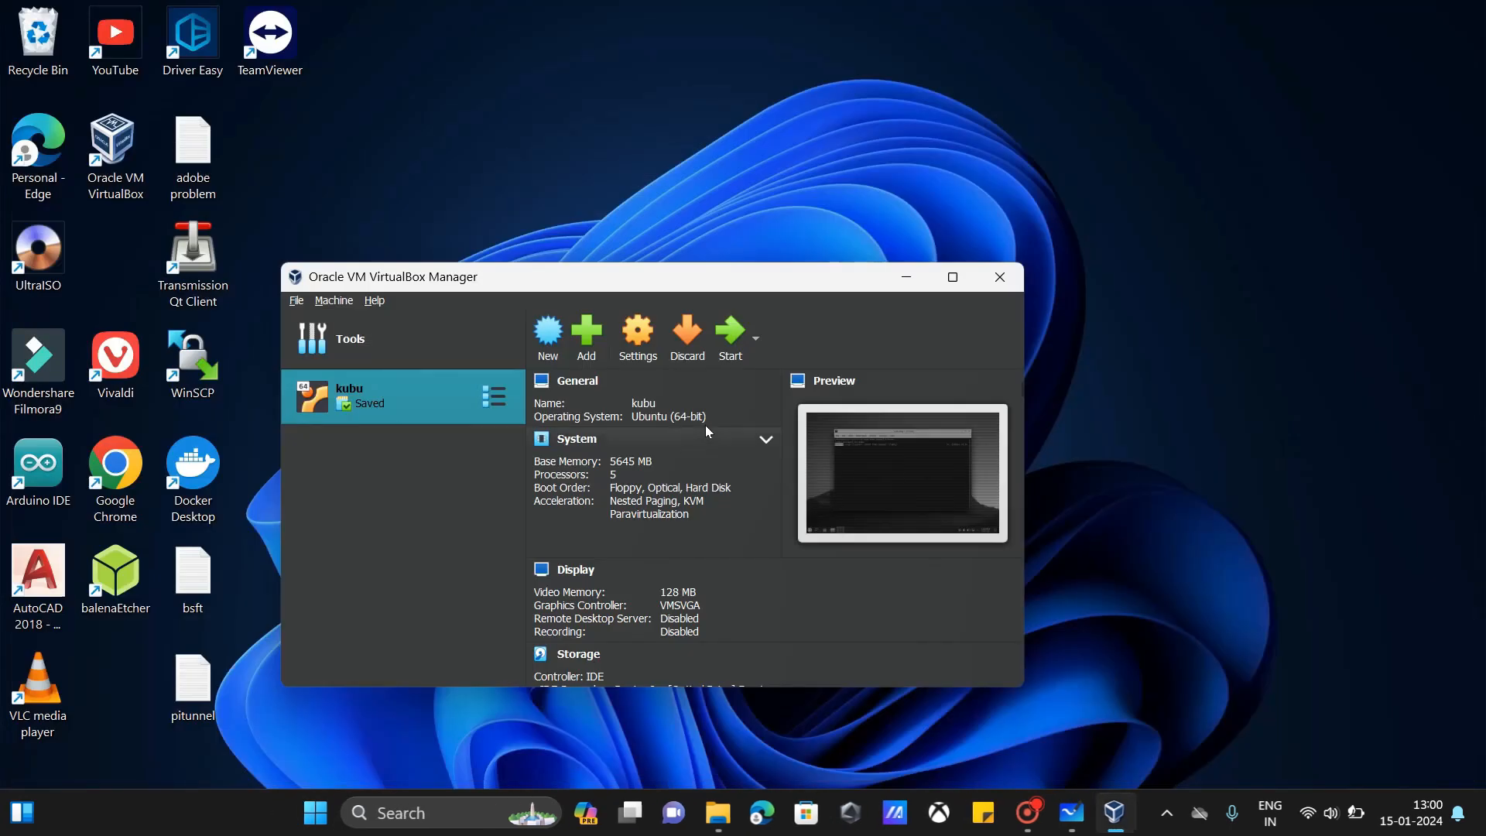
Step: Start kubu and quit Konsole, abandoning the Firefox snap install at 6%
{"action": "left_click", "coordinate": [735, 355]}
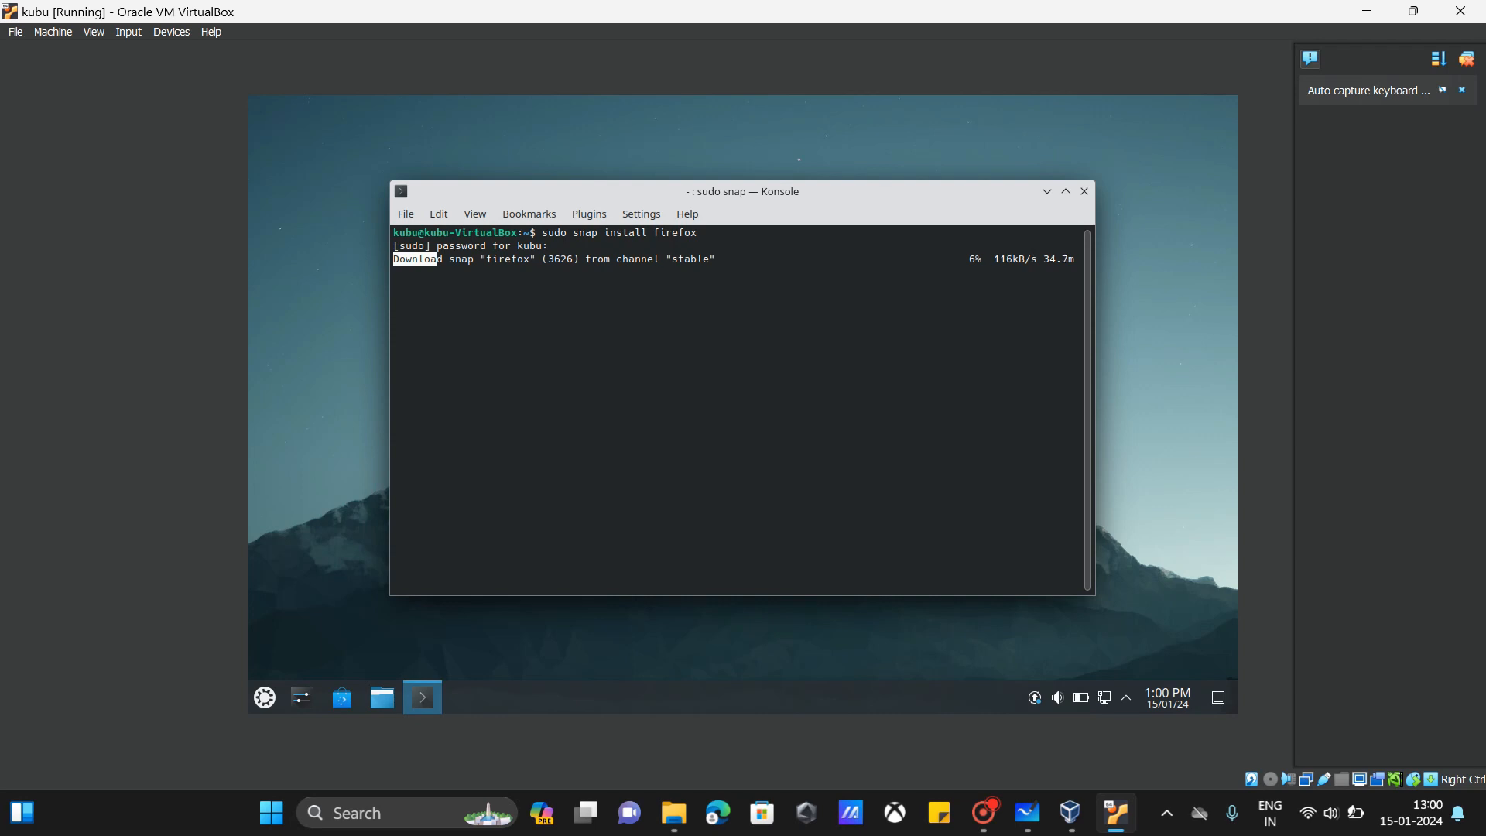
{"action": "left_click", "coordinate": [1085, 192]}
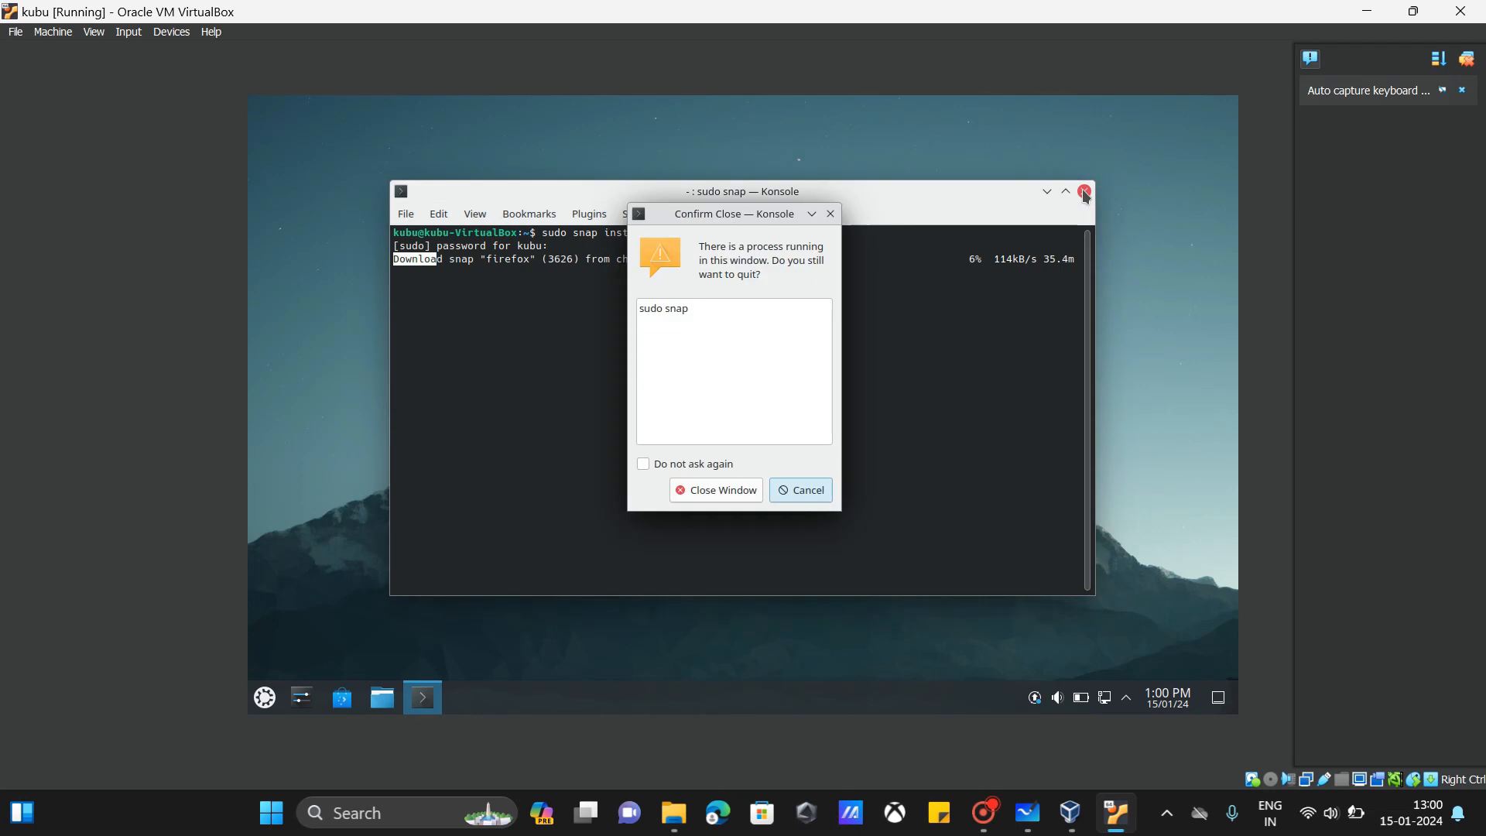
{"action": "left_click", "coordinate": [710, 494]}
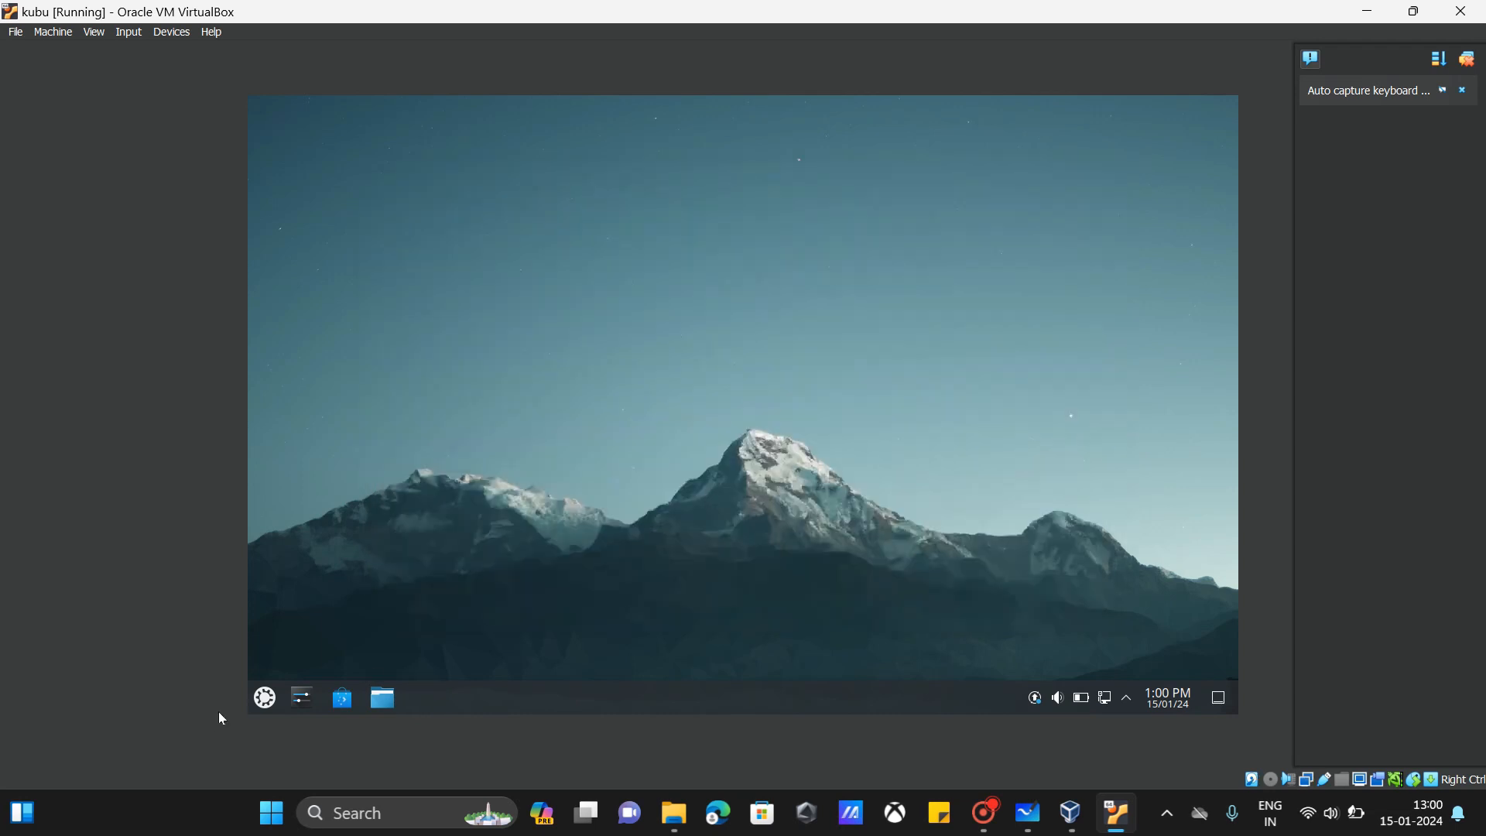
Step: Shut down Kubuntu from the KDE launcher's Shut Down option instead of closing the VM window
{"action": "left_click", "coordinate": [265, 698]}
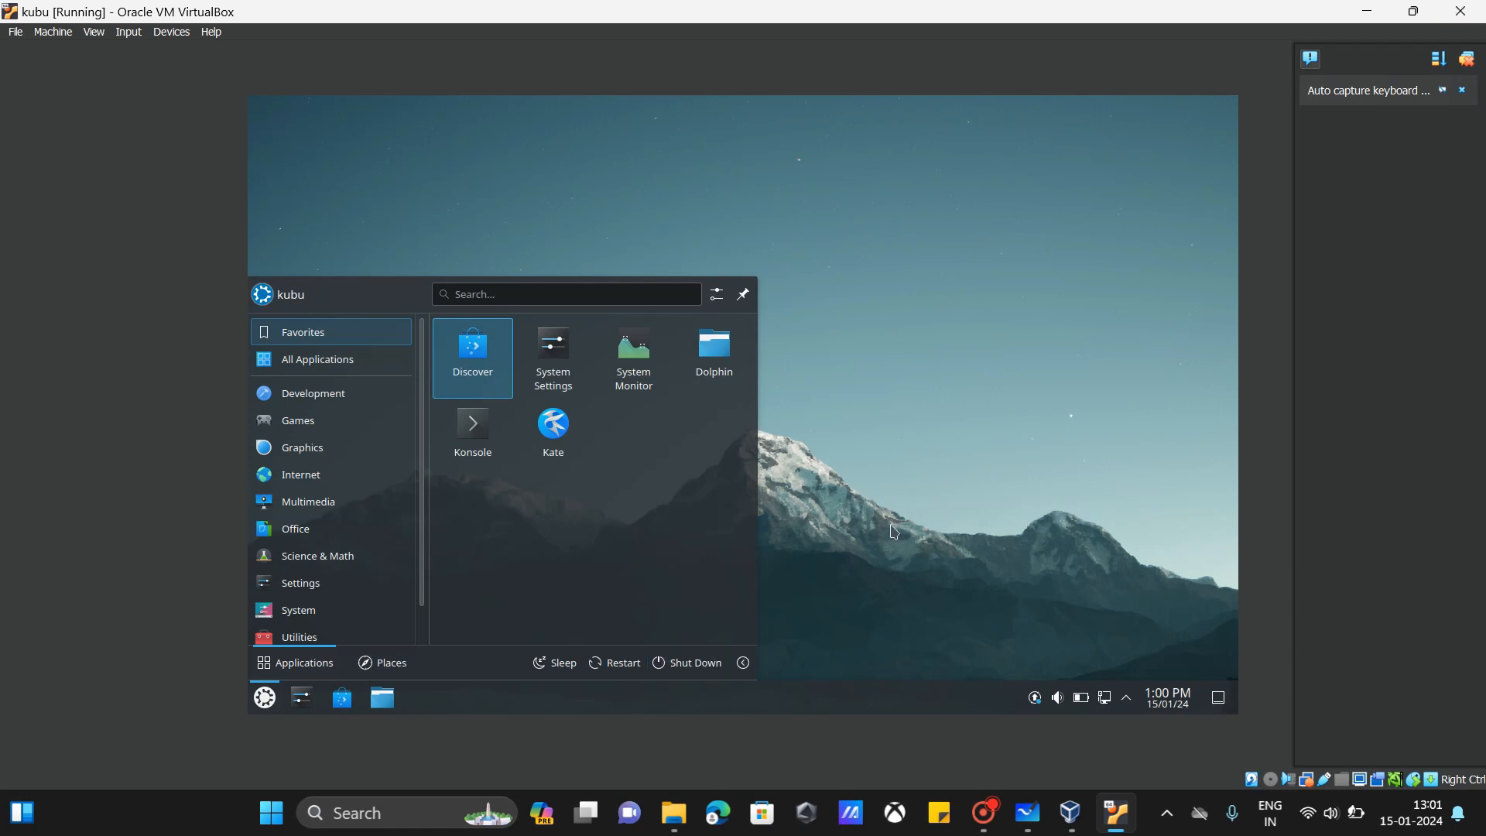
{"action": "left_click", "coordinate": [960, 429]}
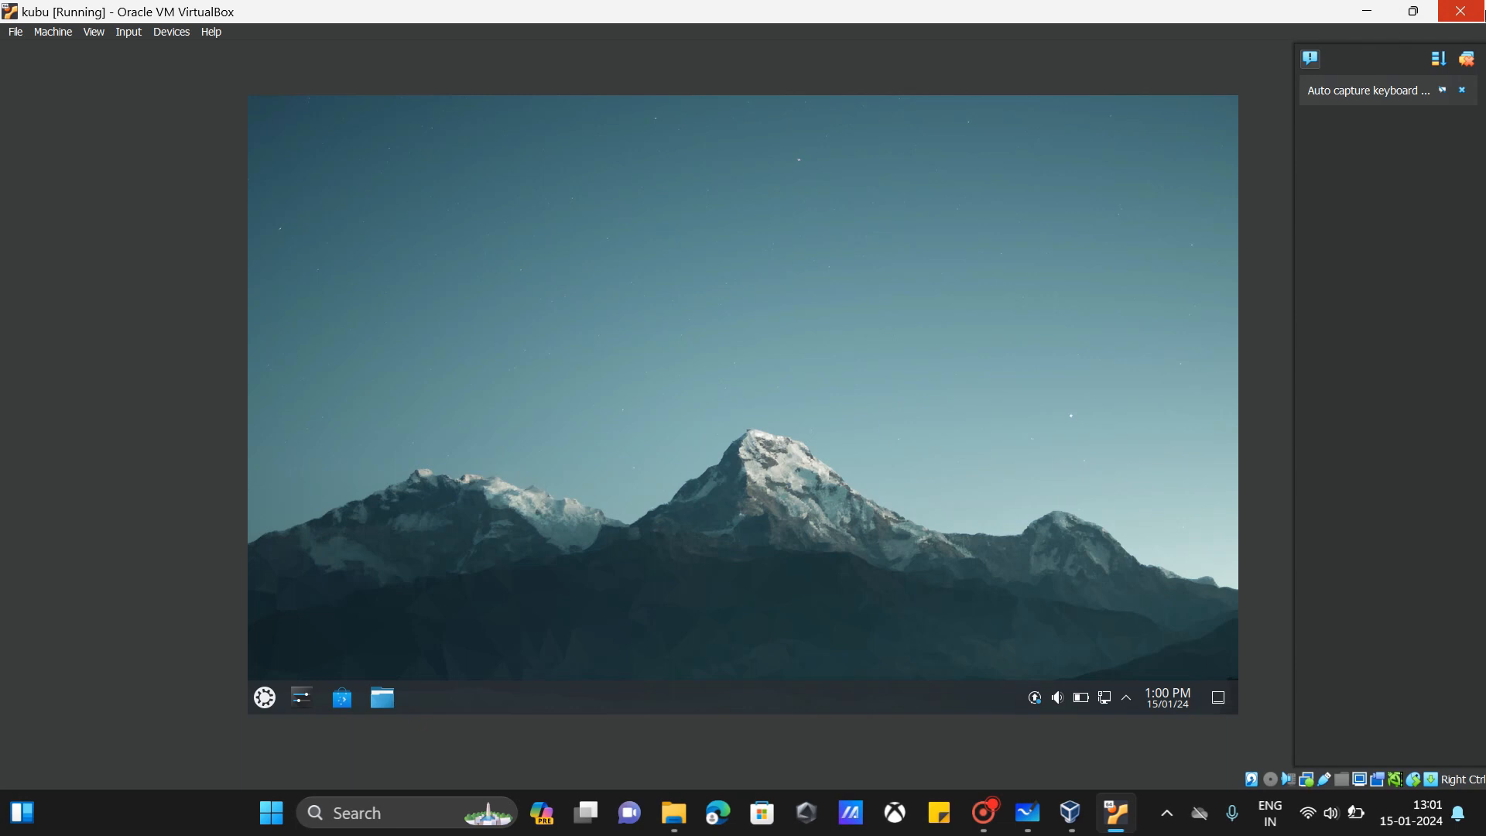
{"action": "left_click", "coordinate": [1461, 11]}
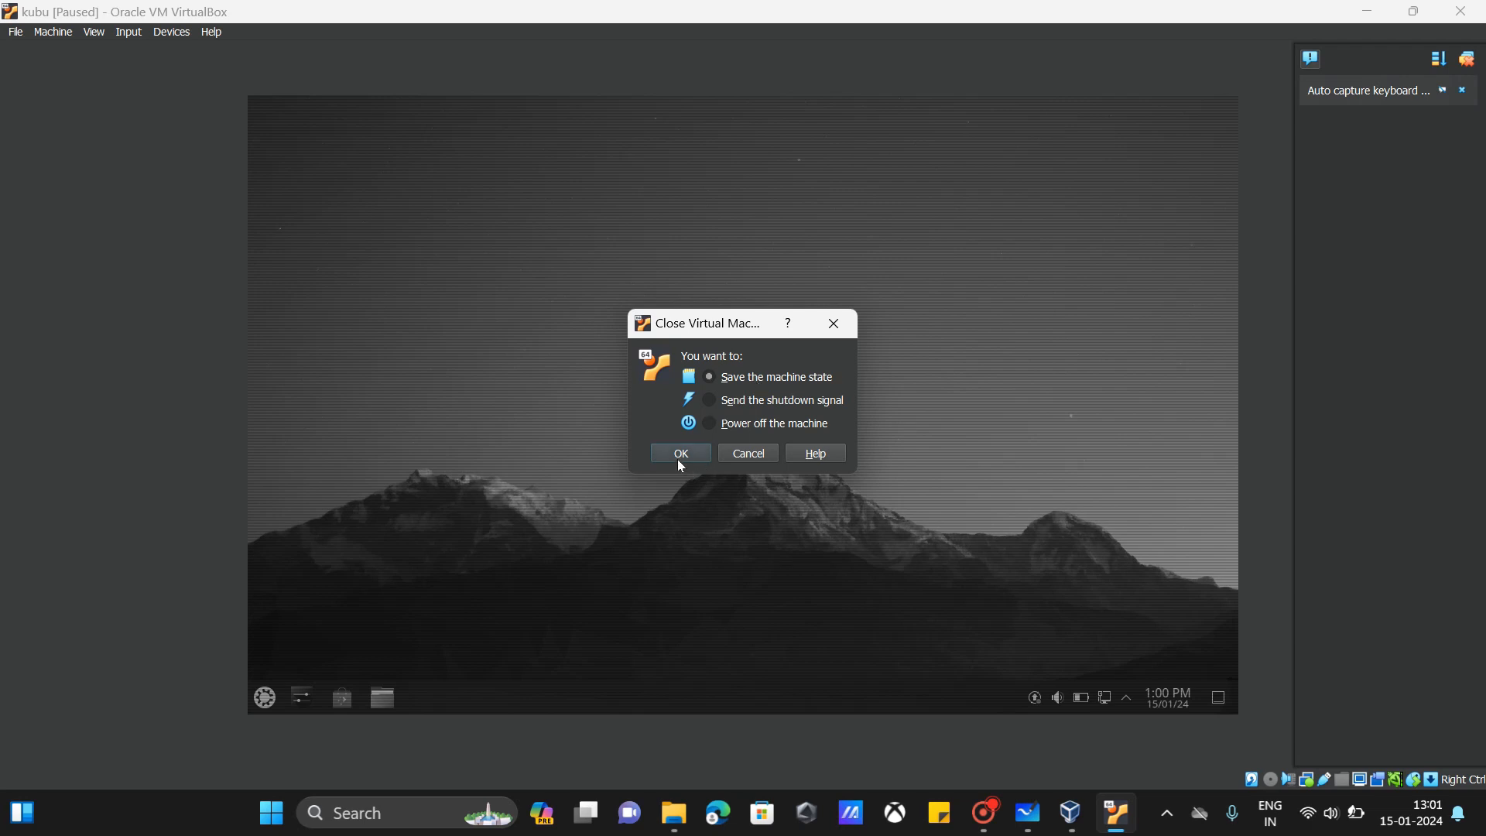
{"action": "left_click", "coordinate": [753, 455]}
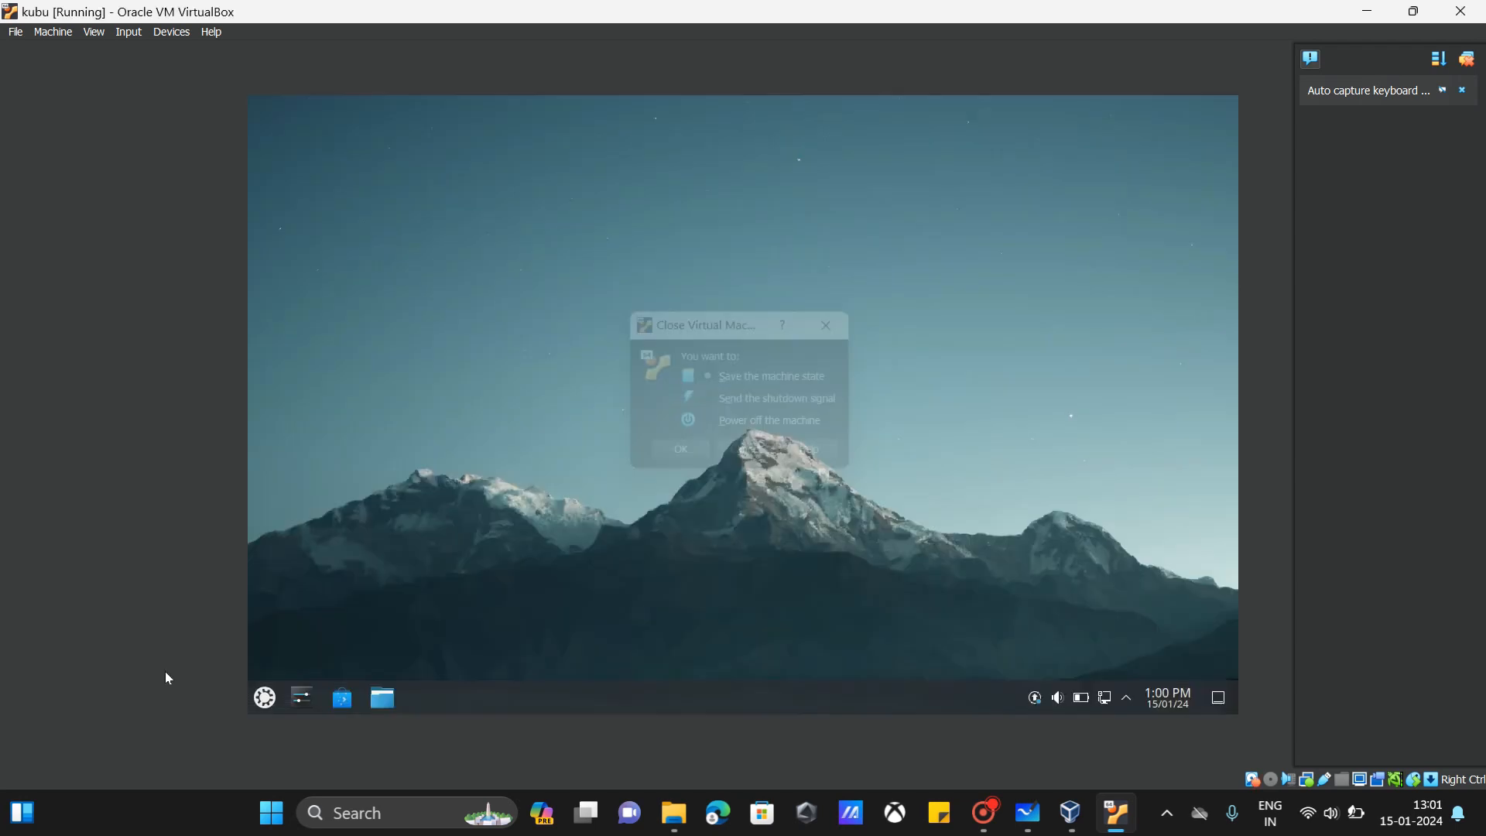
{"action": "left_click", "coordinate": [264, 698]}
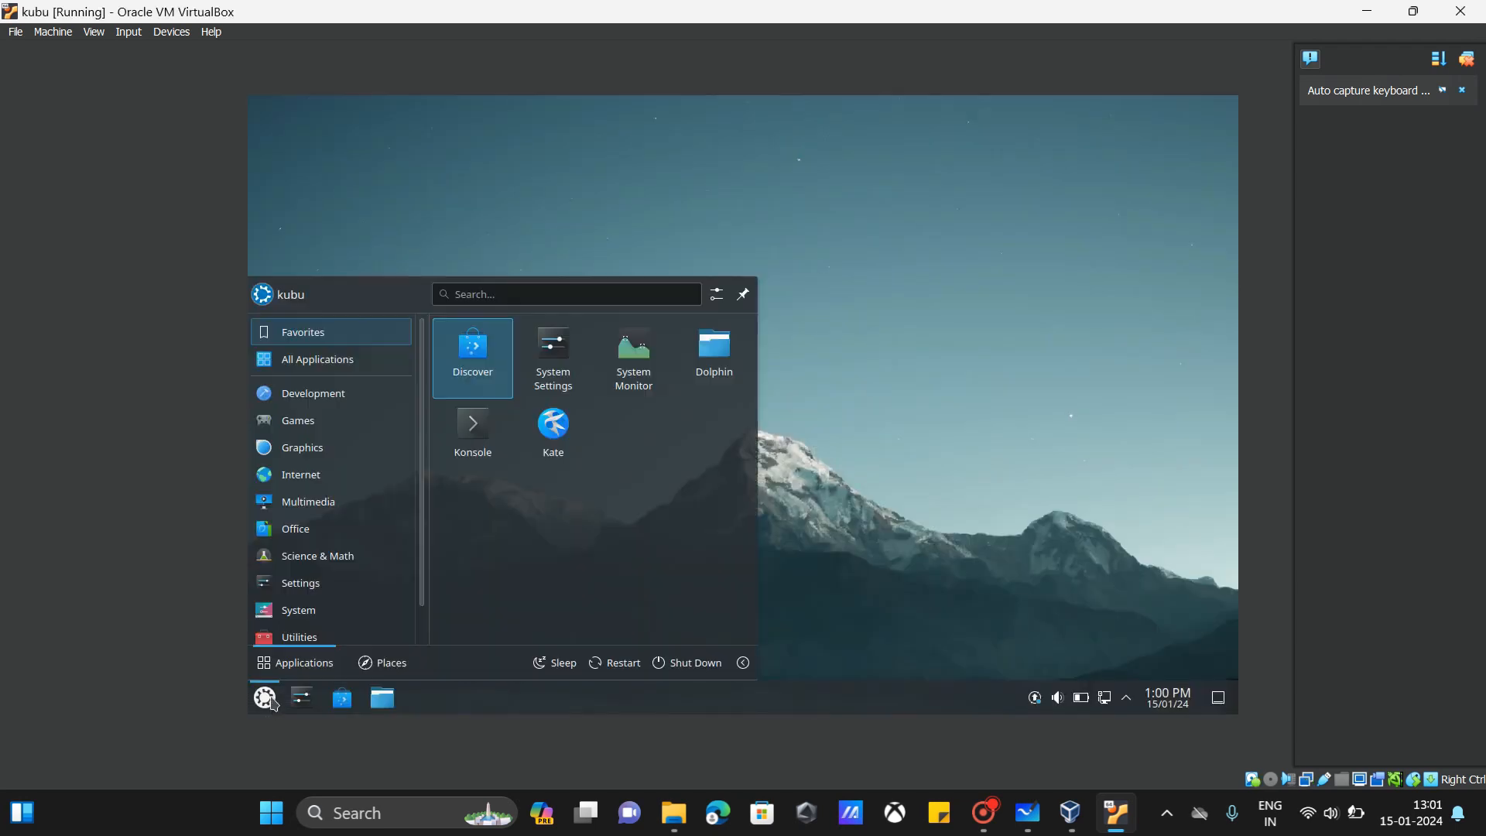
{"action": "left_click", "coordinate": [673, 664]}
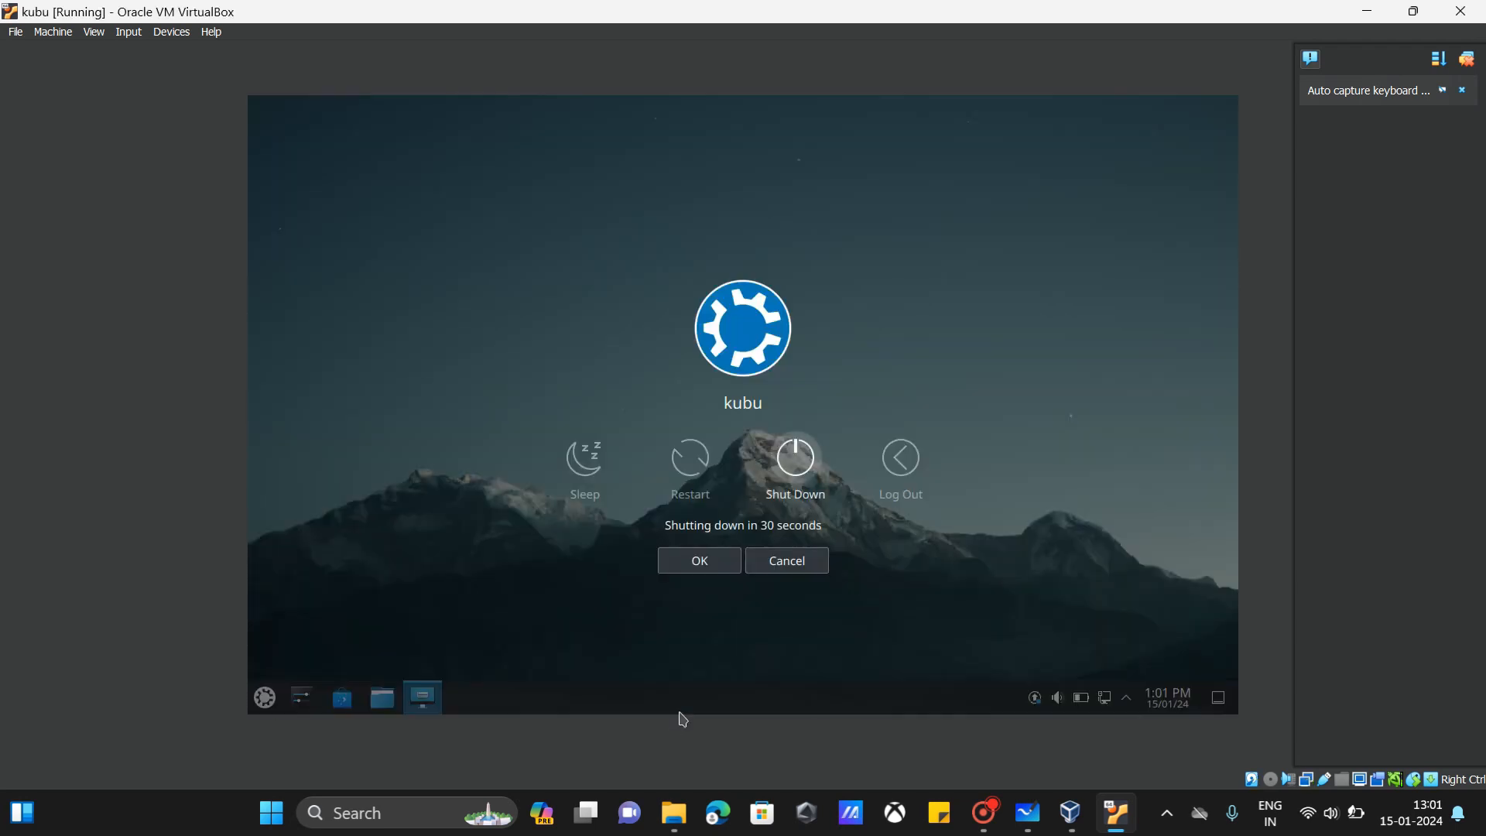
{"action": "left_click", "coordinate": [699, 566]}
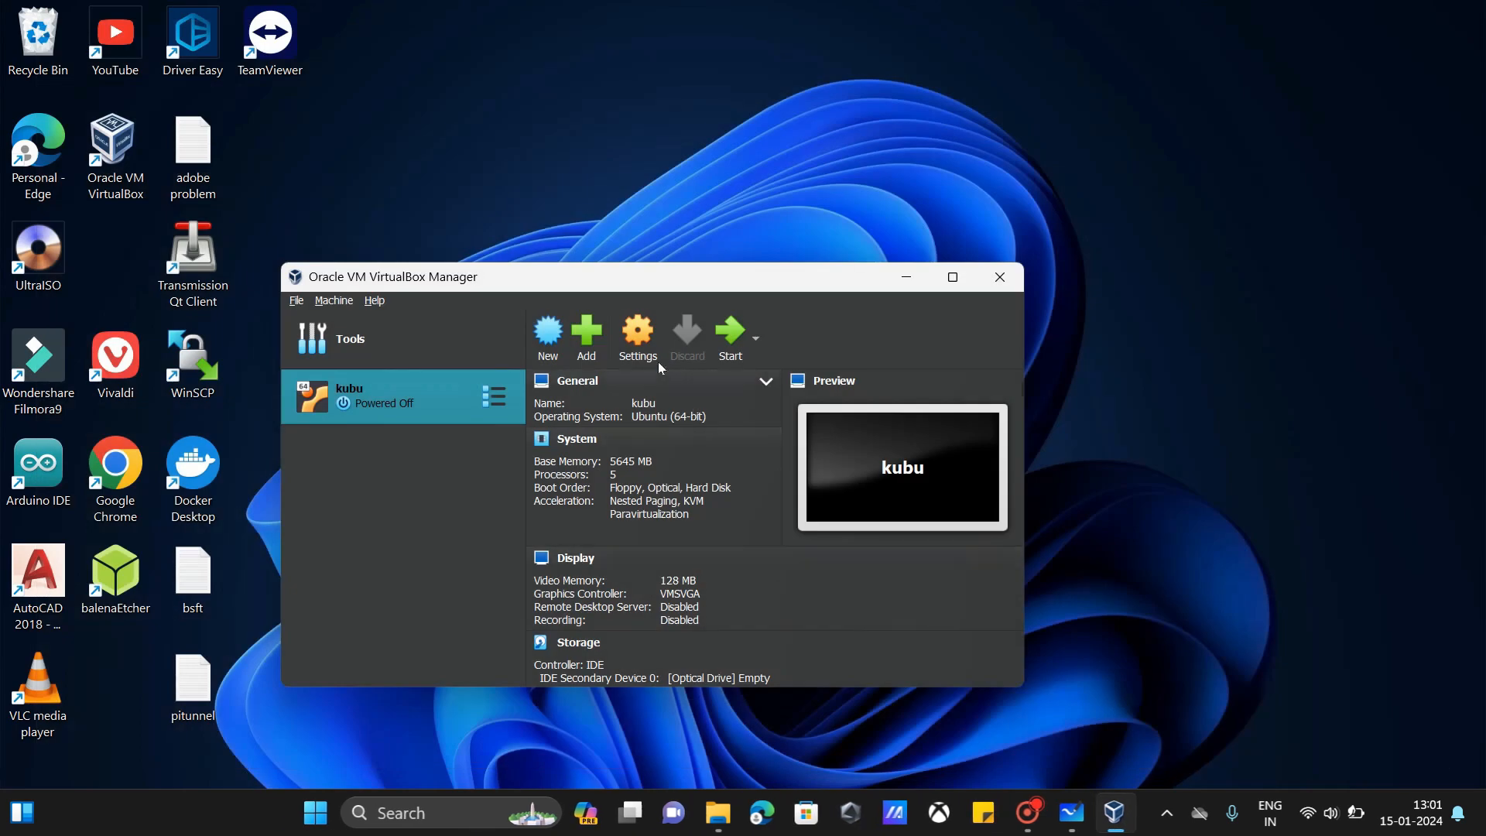
Step: In kubu's settings, keep ICH AC97 audio and leave the first network adapter enabled
{"action": "left_click", "coordinate": [648, 344]}
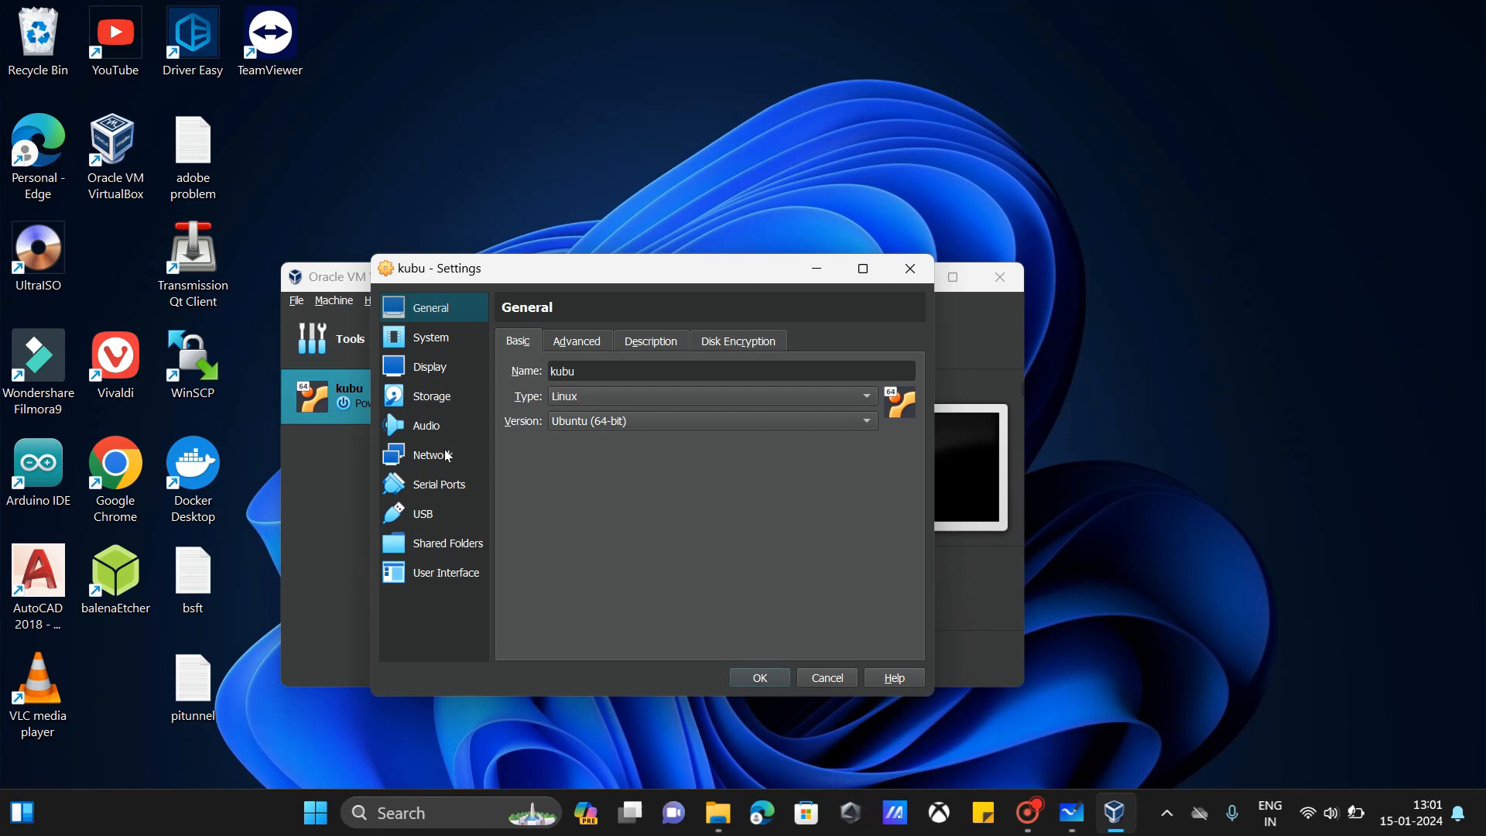
{"action": "left_click", "coordinate": [449, 428]}
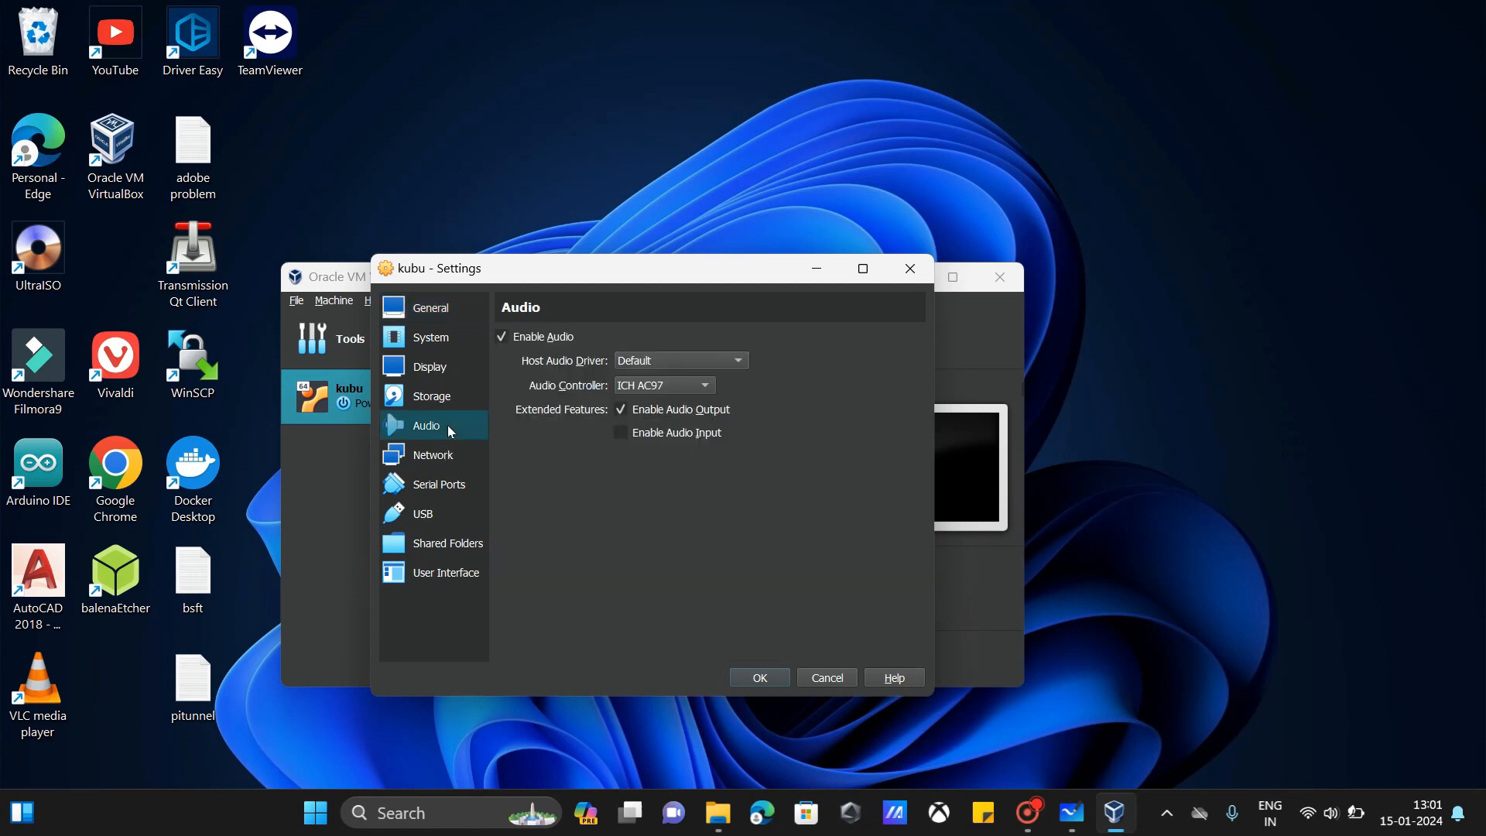
{"action": "left_click", "coordinate": [684, 386]}
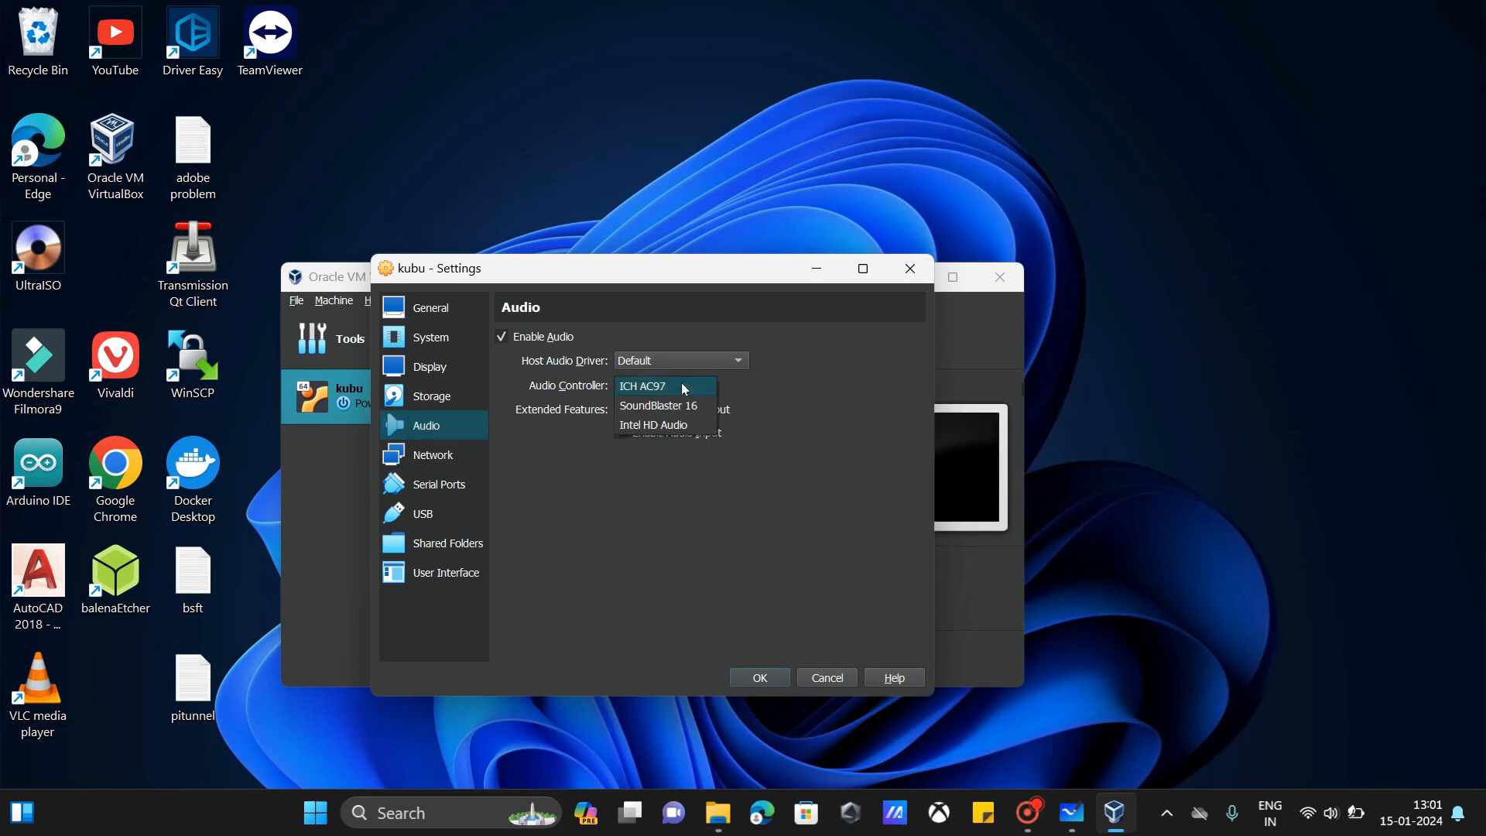
{"action": "left_click", "coordinate": [684, 389]}
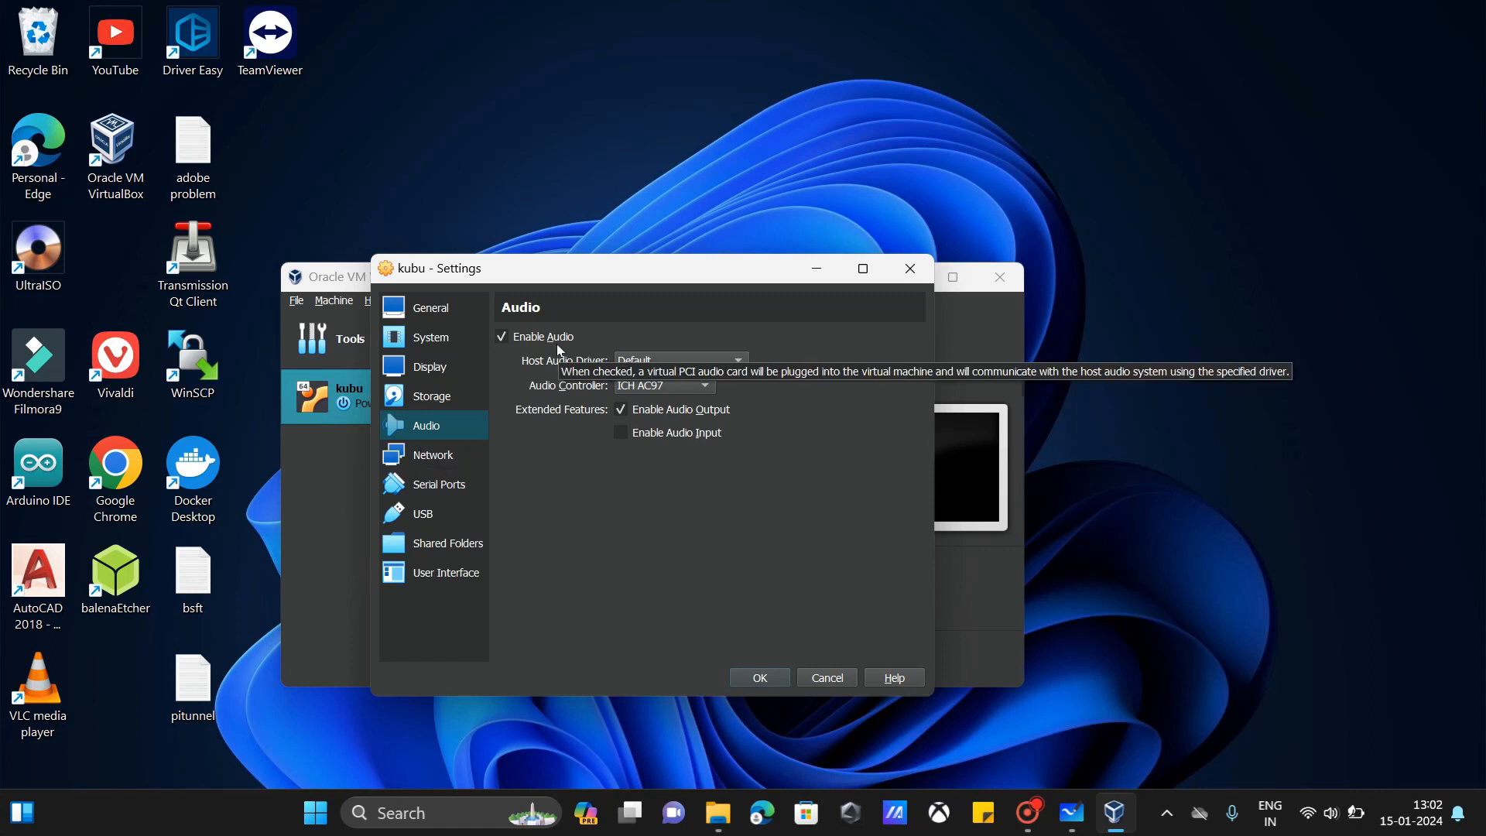
{"action": "left_click", "coordinate": [448, 456]}
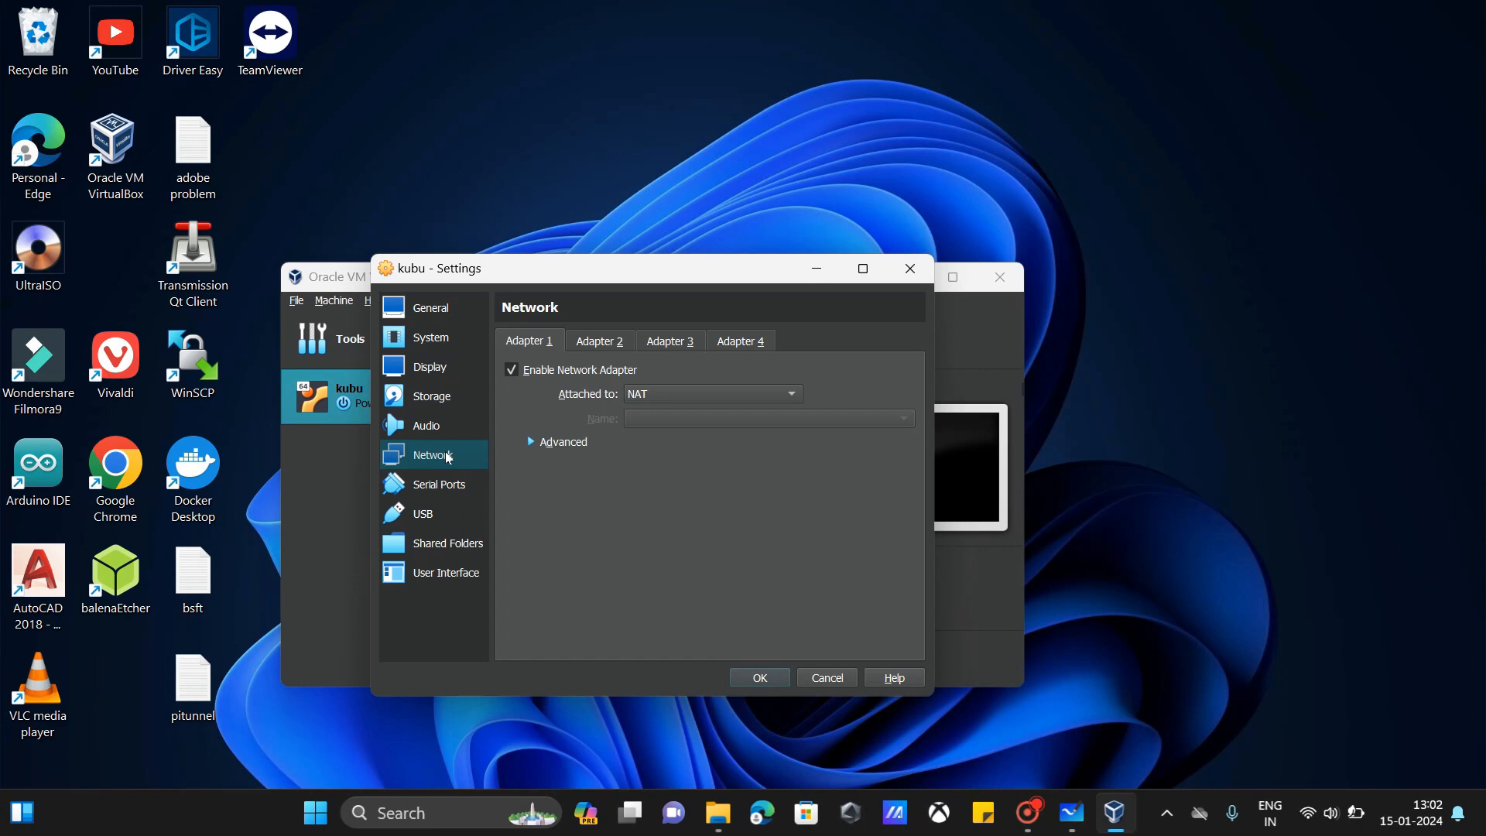
{"action": "left_click", "coordinate": [556, 377]}
{"action": "left_click", "coordinate": [556, 377]}
Step: Review Serial Ports and Shared Folders without adding a share, discard changes, and quit VirtualBox
{"action": "left_click", "coordinate": [445, 490]}
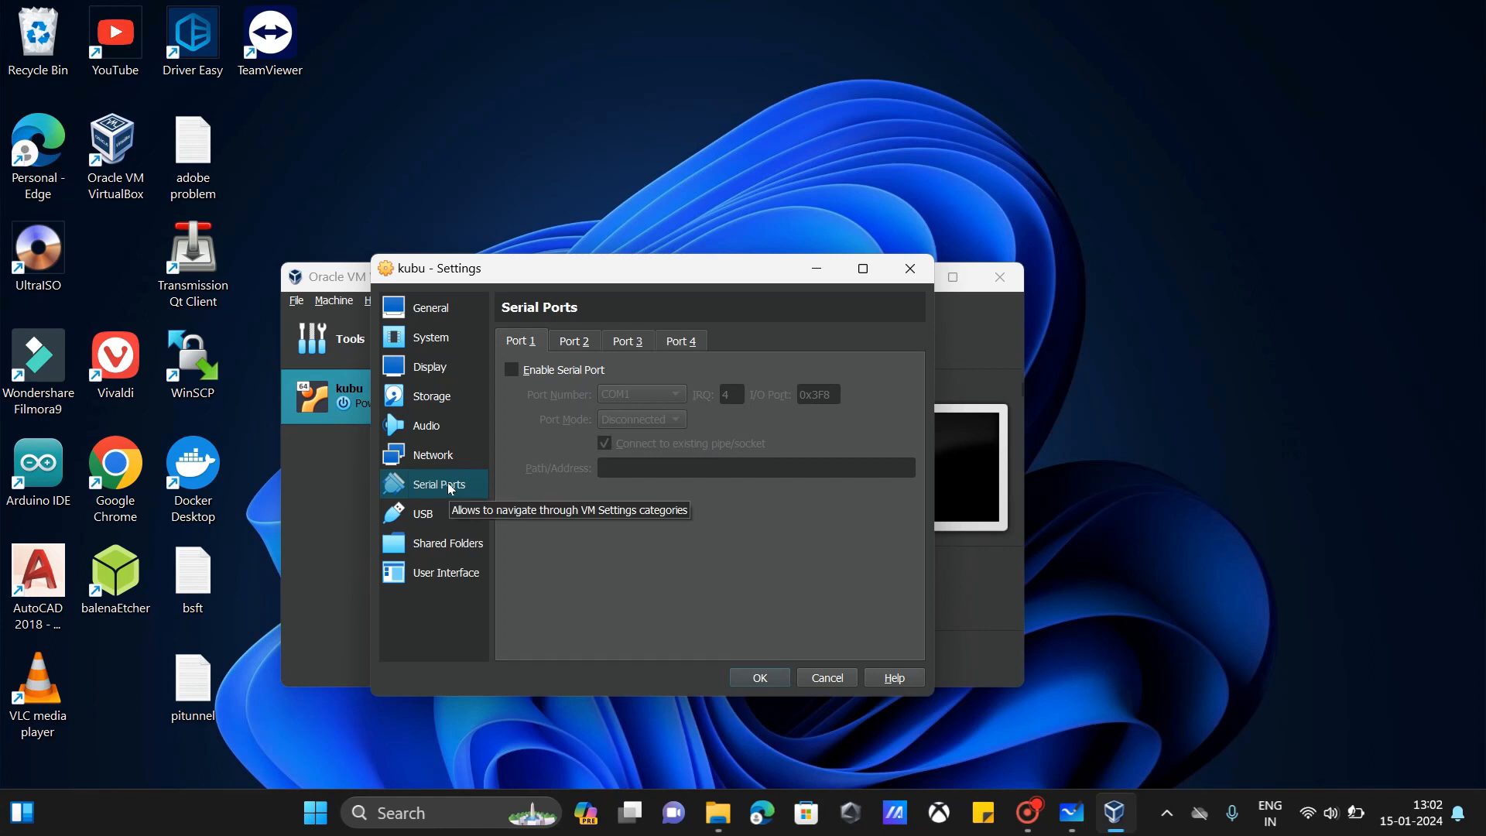
{"action": "left_click", "coordinate": [468, 544]}
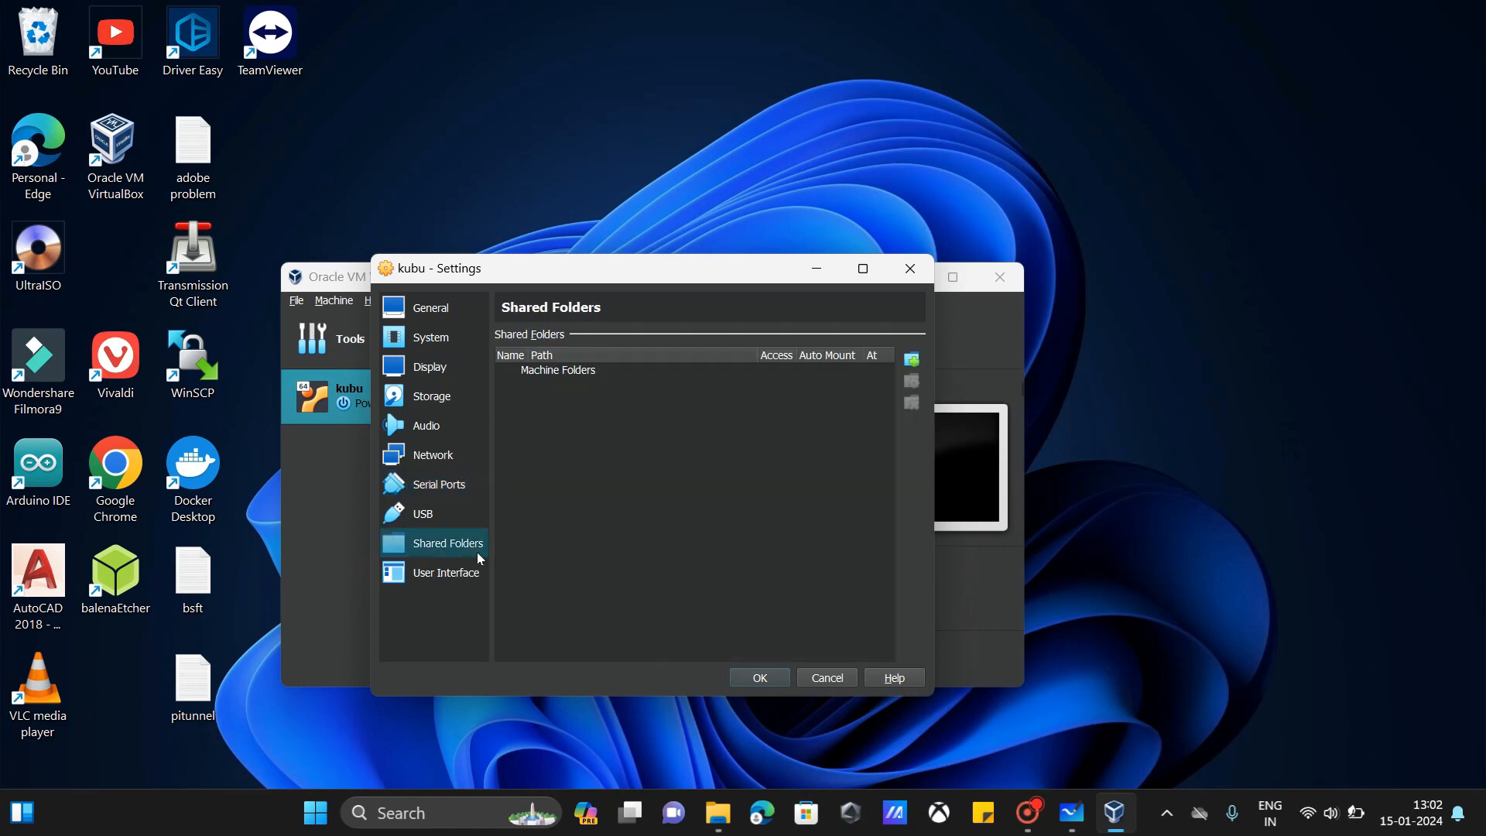
{"action": "left_click", "coordinate": [912, 359]}
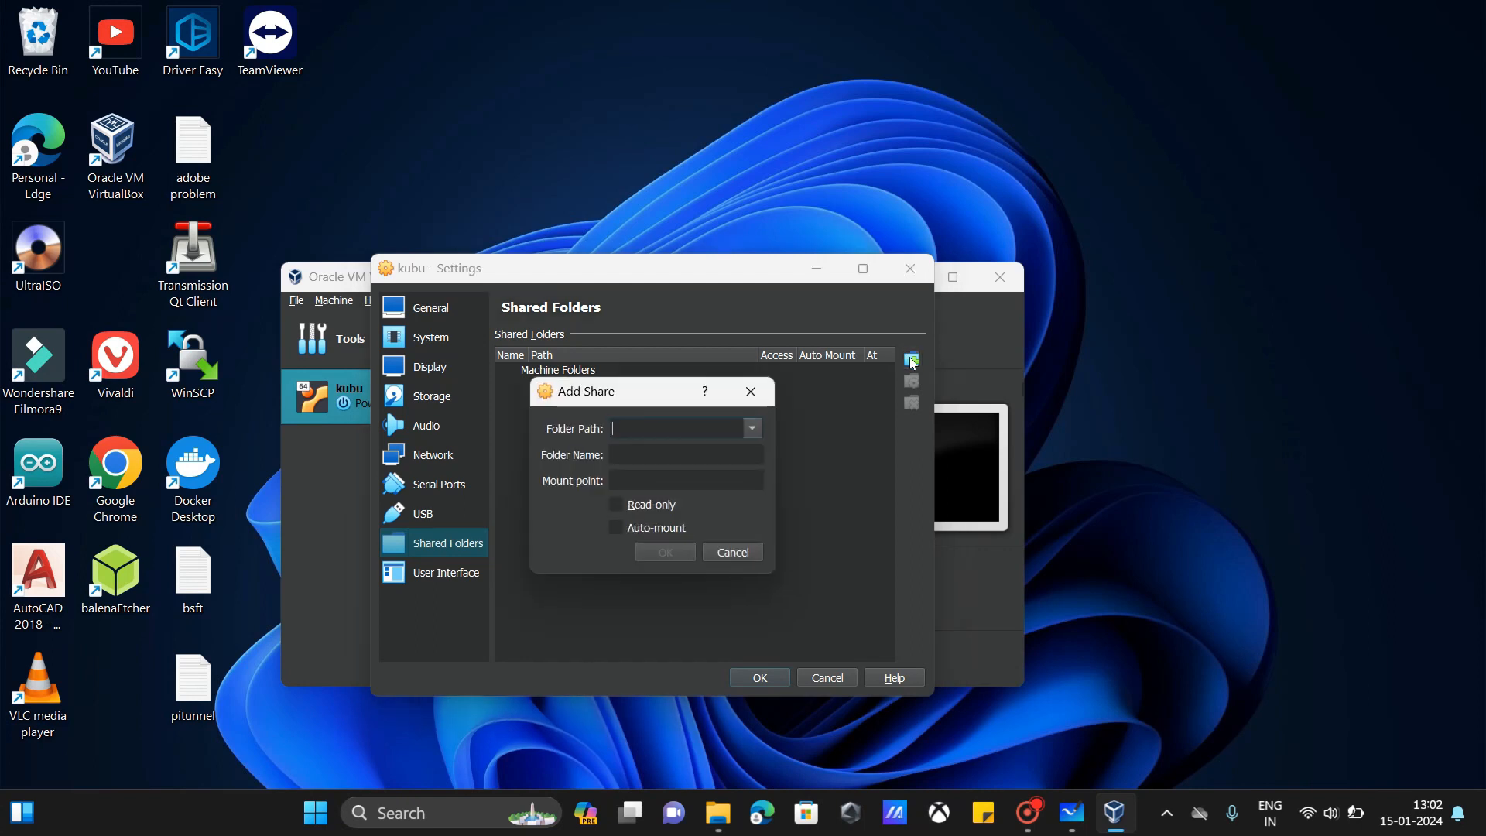
{"action": "left_click", "coordinate": [737, 554]}
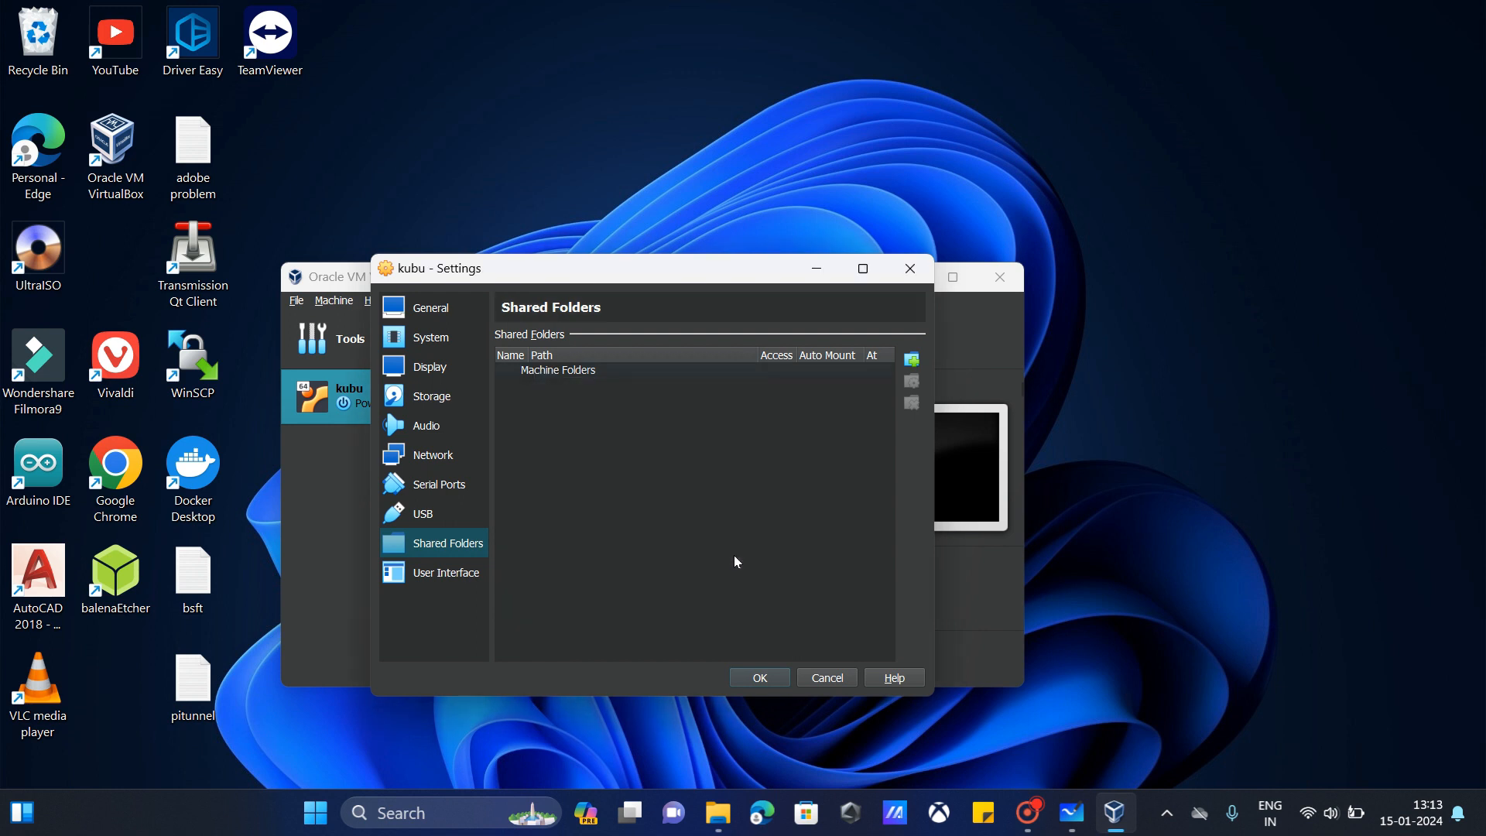
{"action": "left_click", "coordinate": [910, 269]}
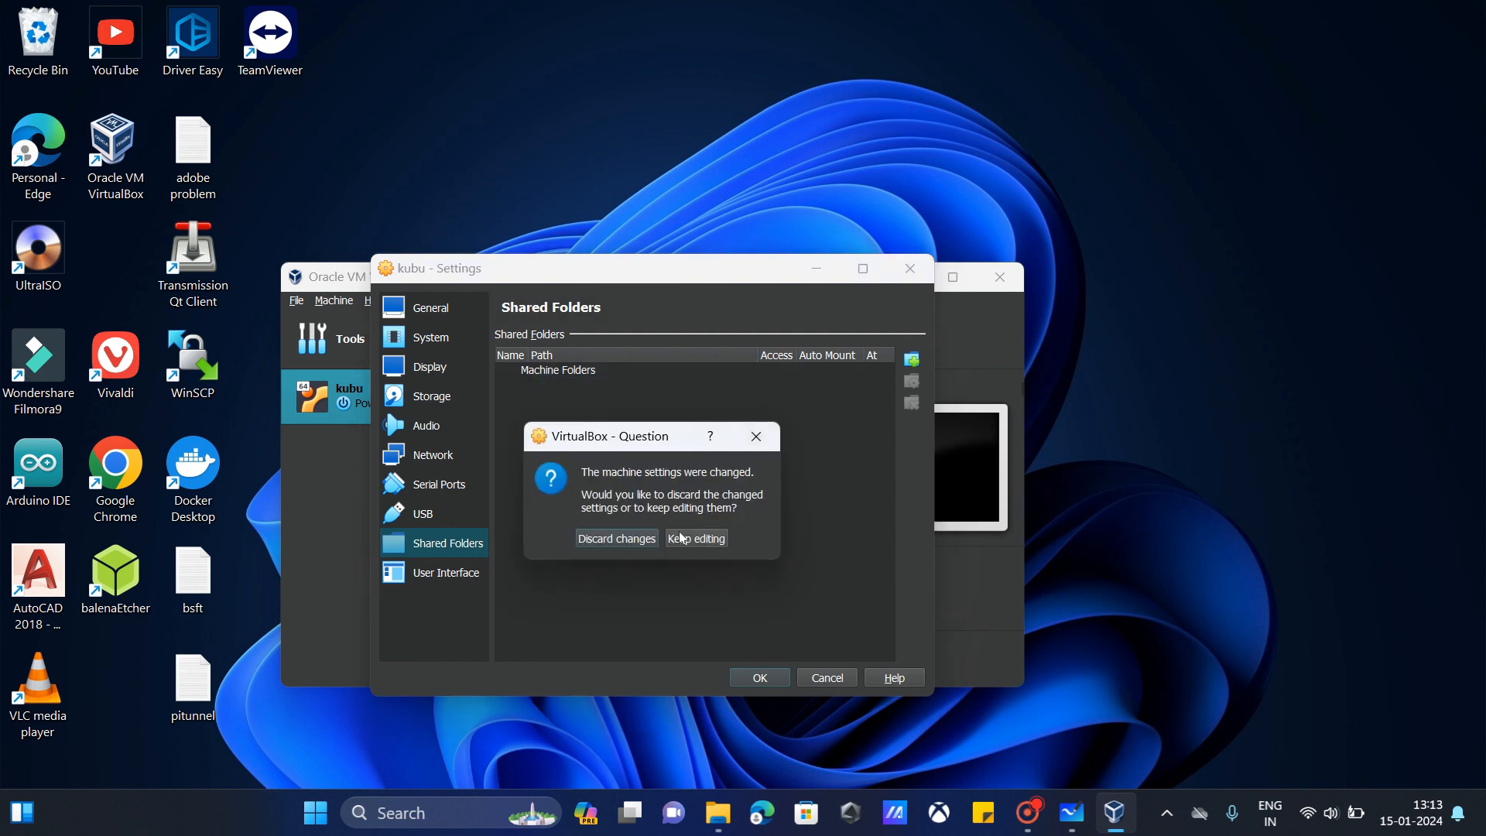
{"action": "left_click", "coordinate": [622, 537]}
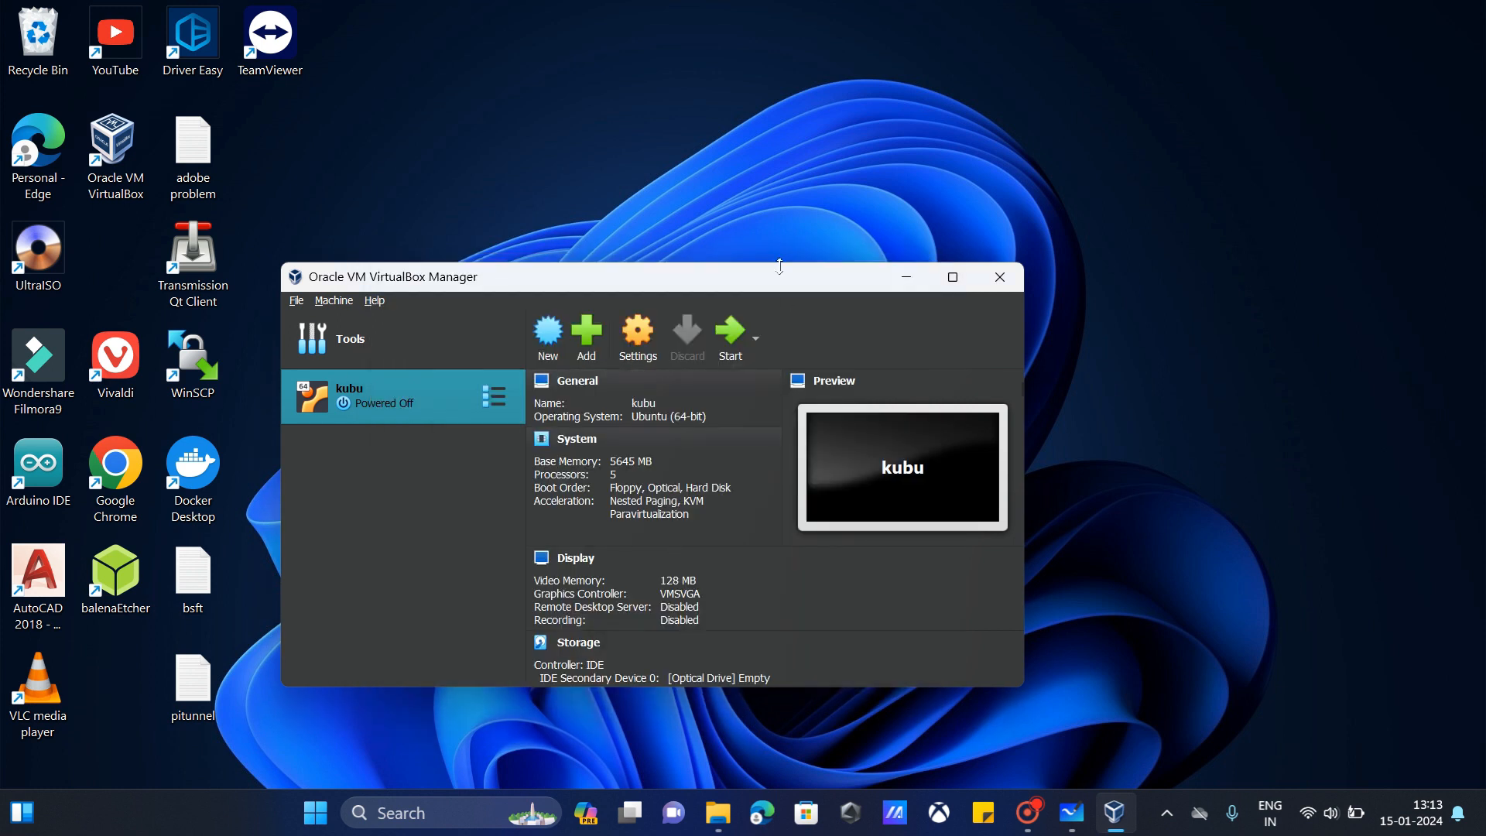
{"action": "left_click", "coordinate": [1006, 283]}
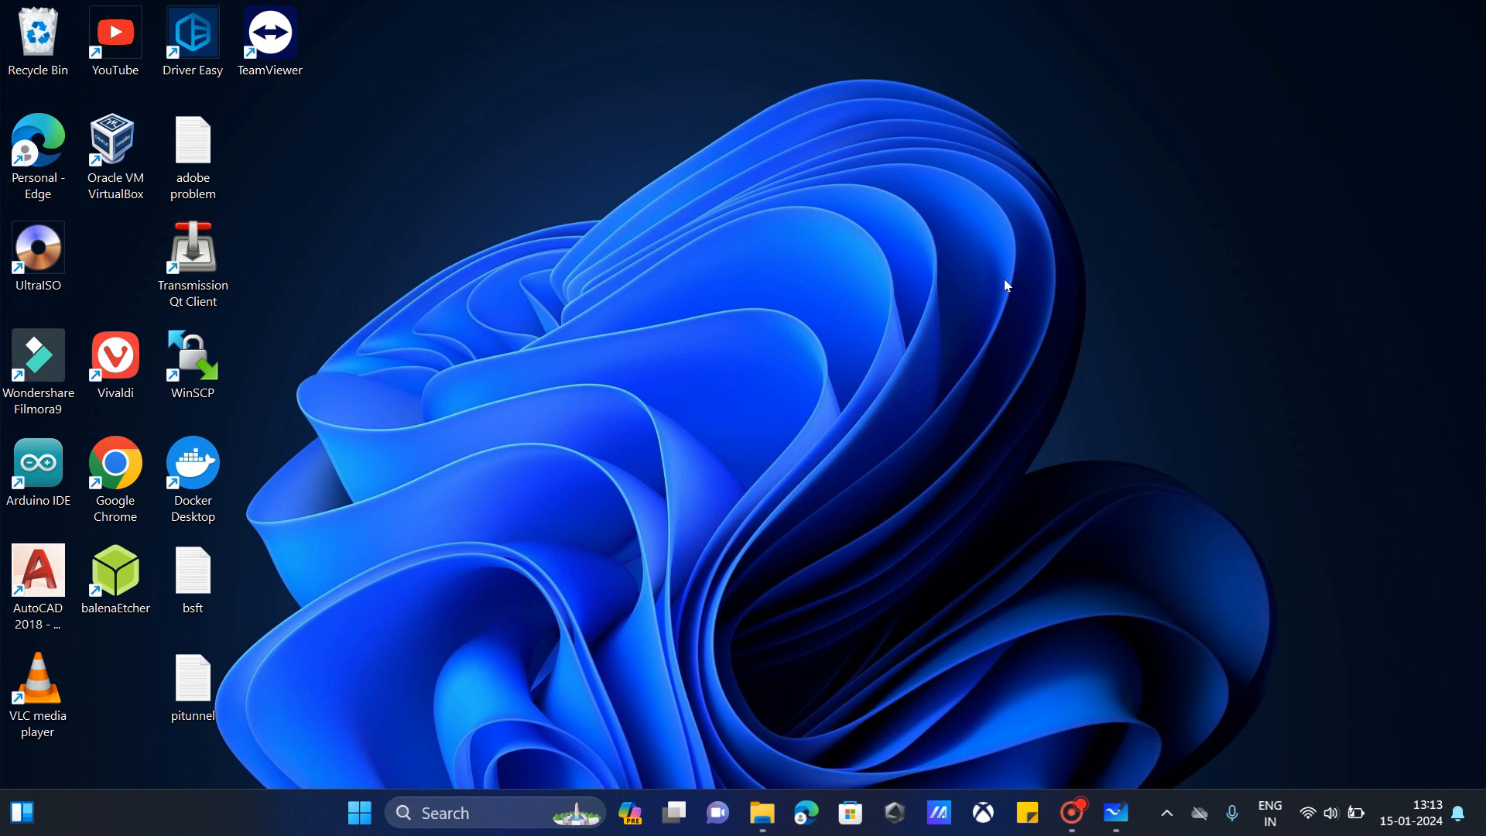